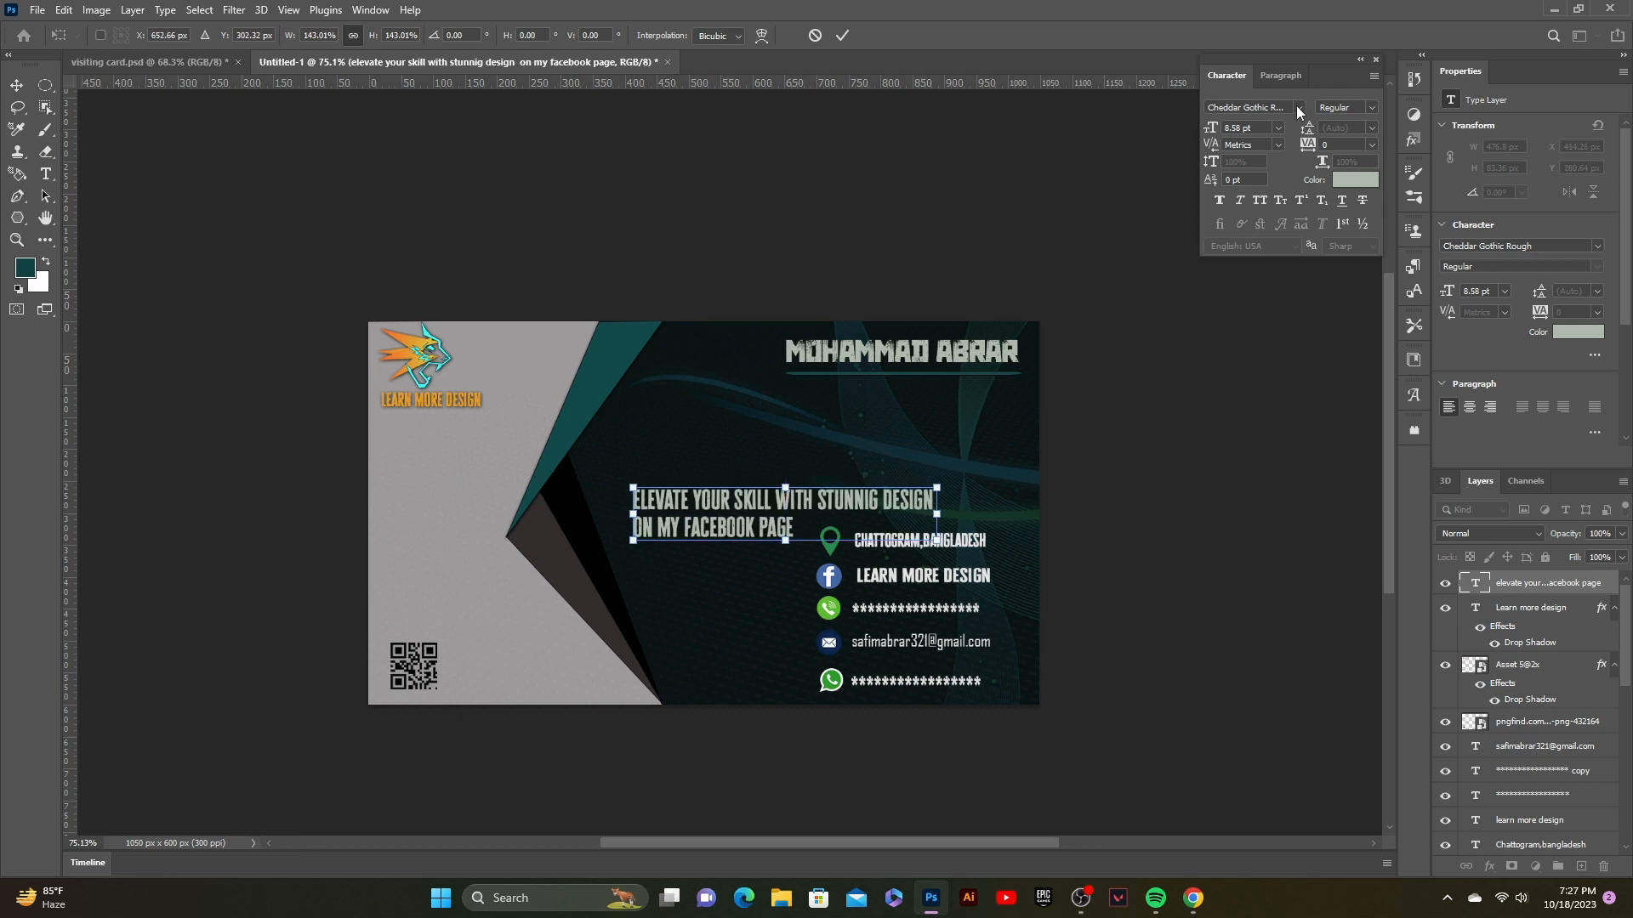
Step: Set the tagline in Witch Magic, reposition it and scale it down to about 82%
left_click(842, 35)
left_click(1299, 107)
left_click(1284, 340)
left_click_drag(1021, 506, 977, 506)
left_click_drag(1095, 543, 969, 507)
left_click(841, 36)
Step: Duplicate the orange LEARN MORE DESIGN caption and place the copy just above the tagline
left_click(1116, 314)
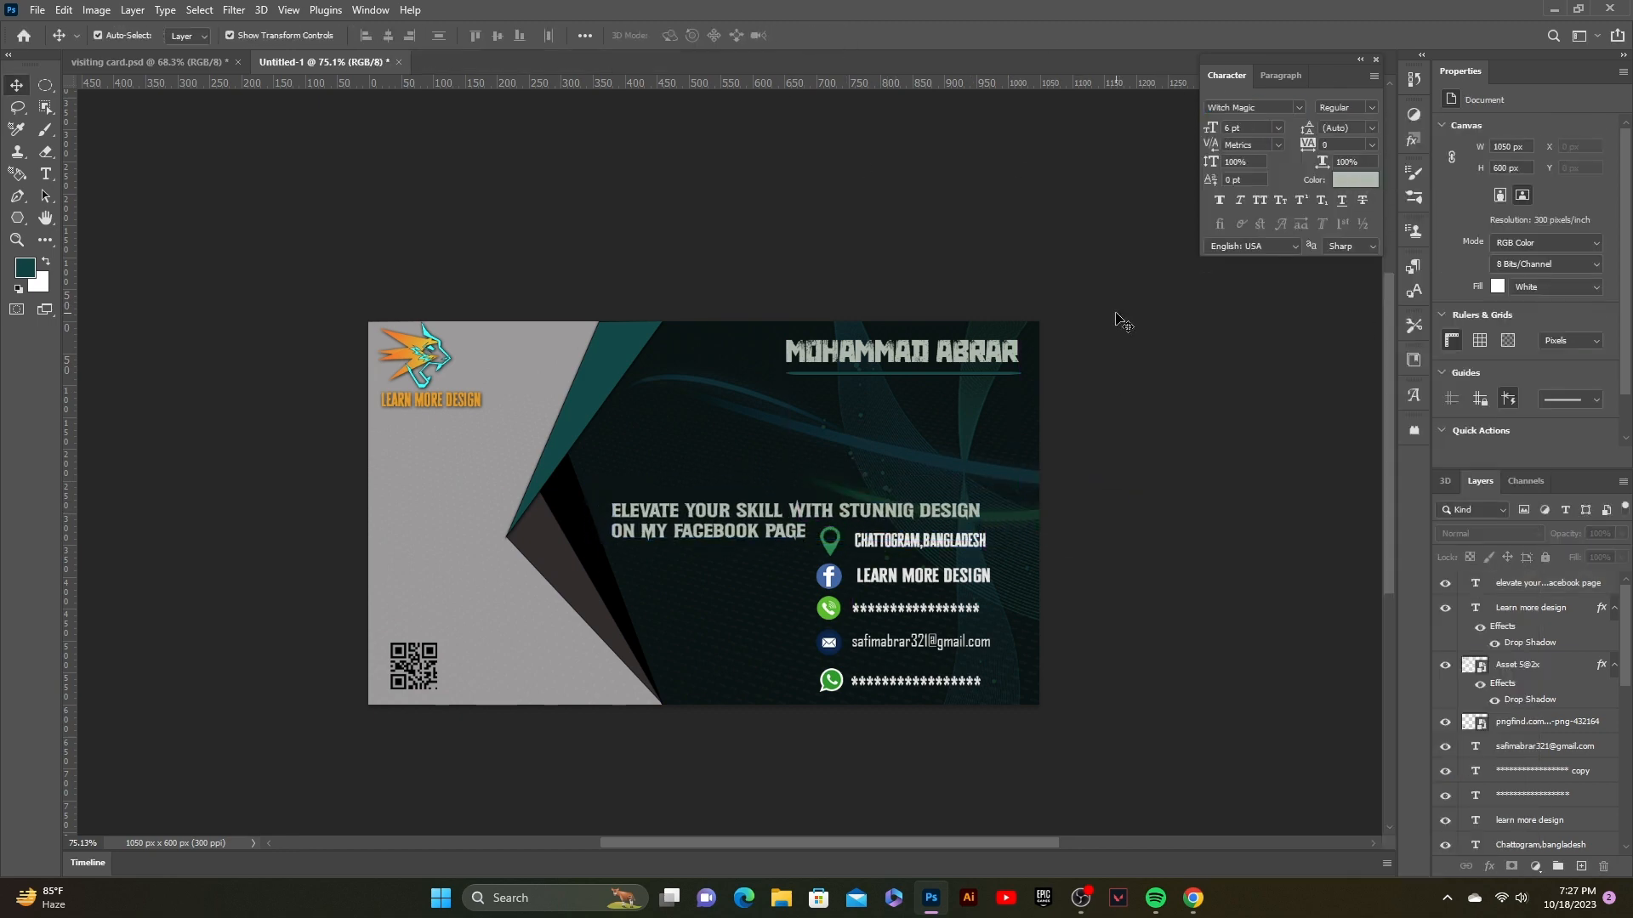
left_click(867, 513)
left_click(834, 245)
left_click(416, 410)
left_click(412, 399)
left_click_drag(412, 400, 643, 489)
left_click(753, 267)
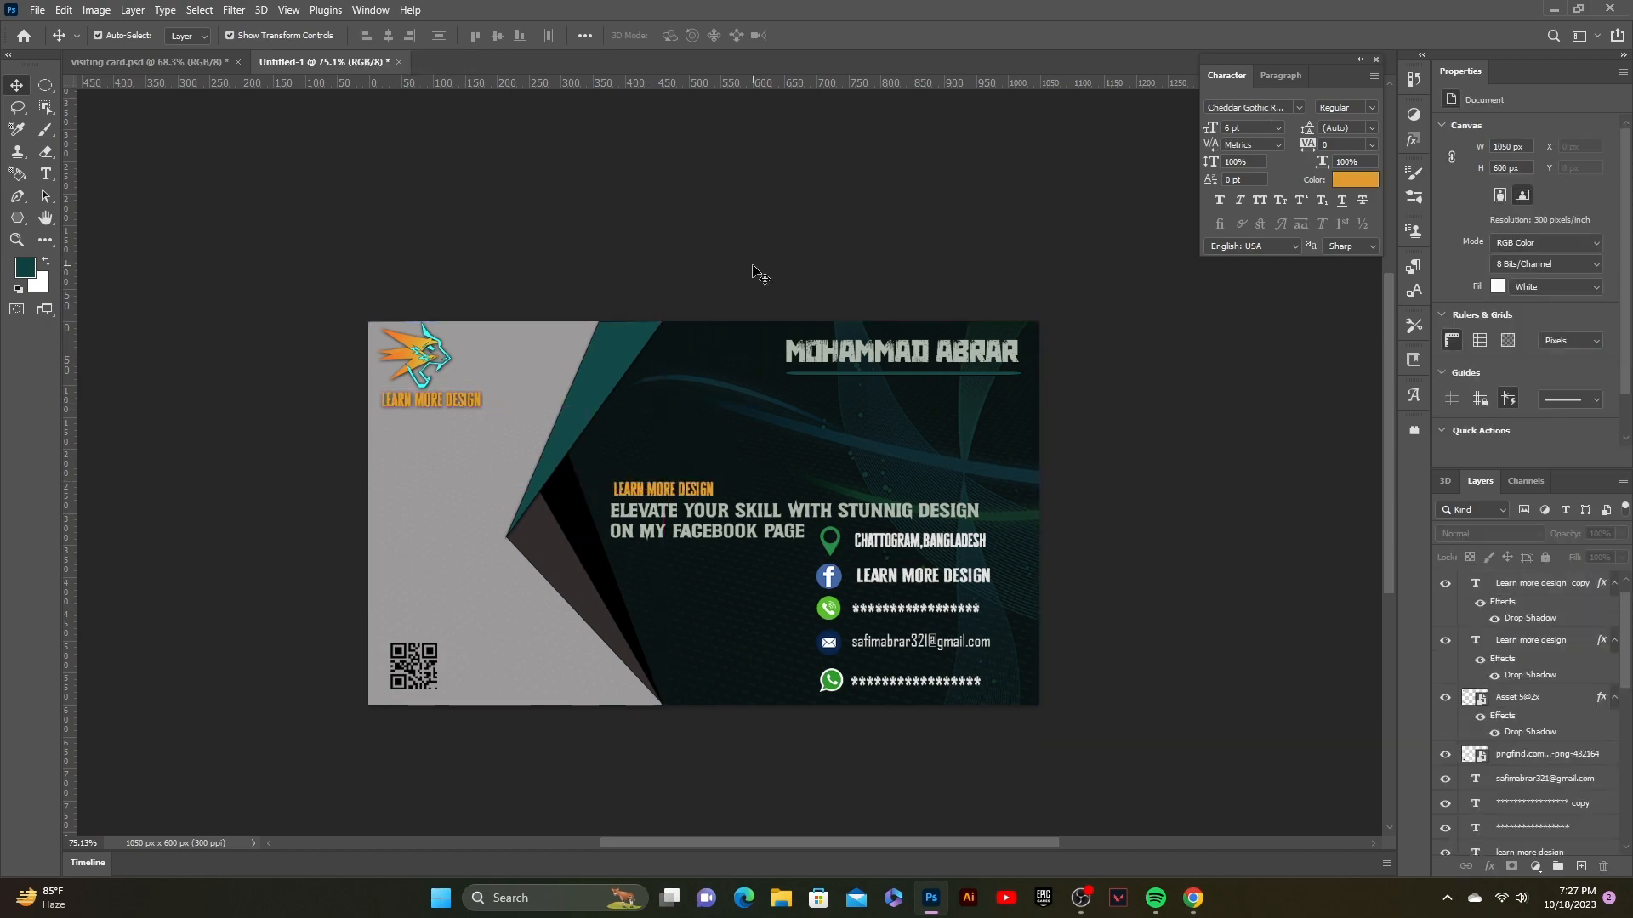
scroll(693, 464, "down", 5)
scroll(694, 464, "up", 3)
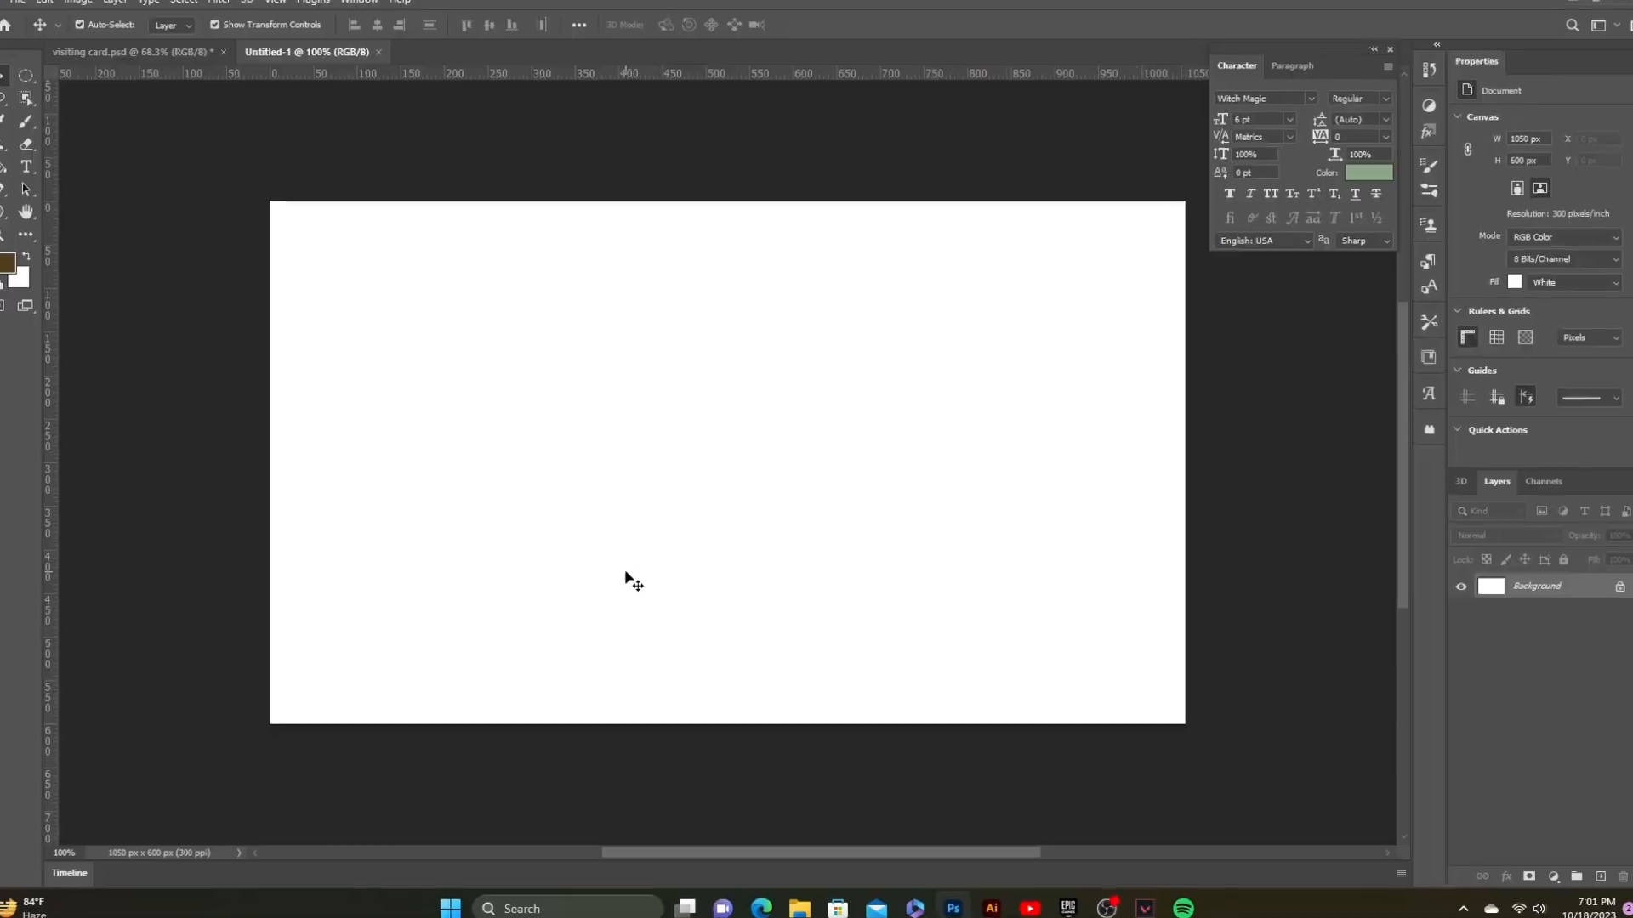
Step: Zoom out to 75% and add a horizontal guide just below the card's middle
left_click(627, 612, "alt")
left_click(626, 612, "alt")
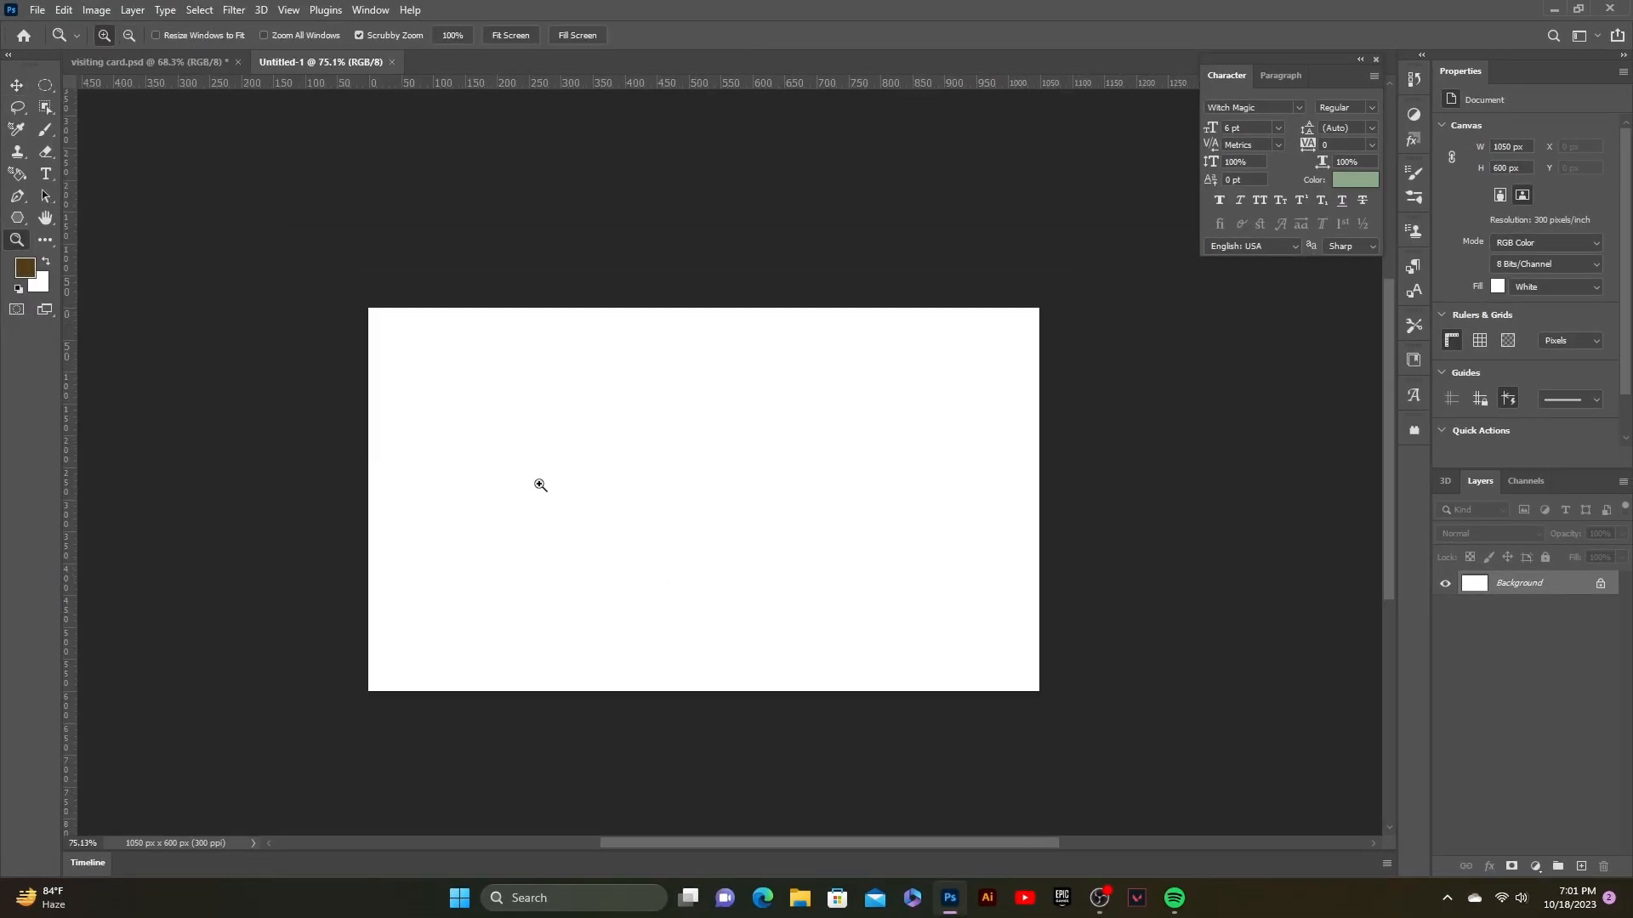
key("v")
scroll(553, 569, "up", 2)
scroll(553, 569, "down", 1)
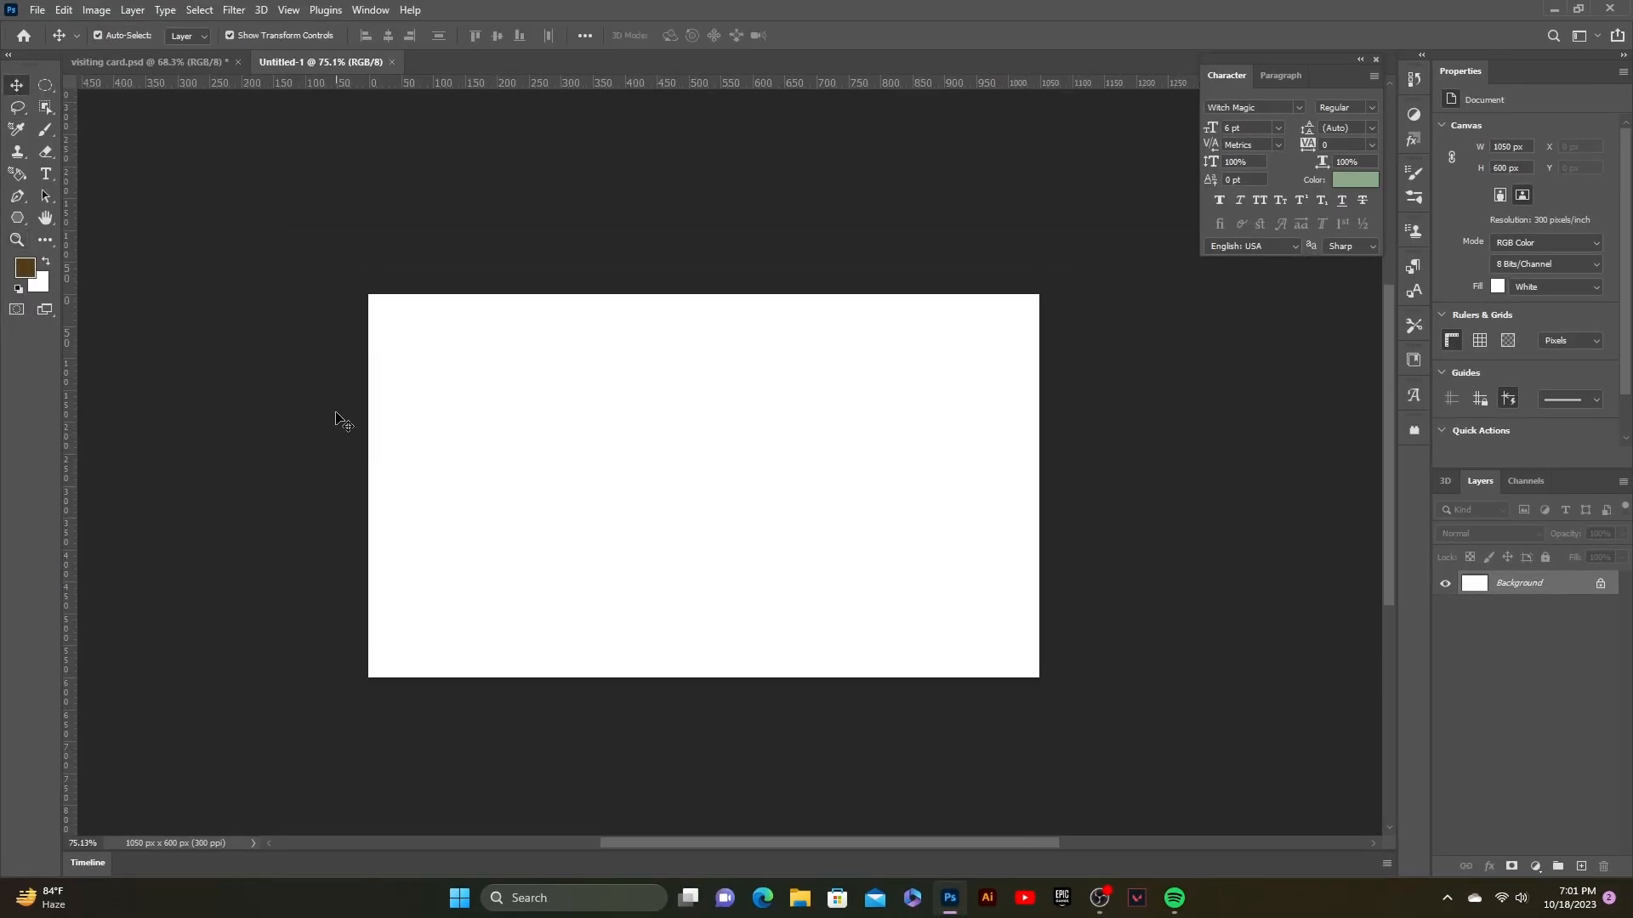
left_click_drag(372, 85, 448, 503)
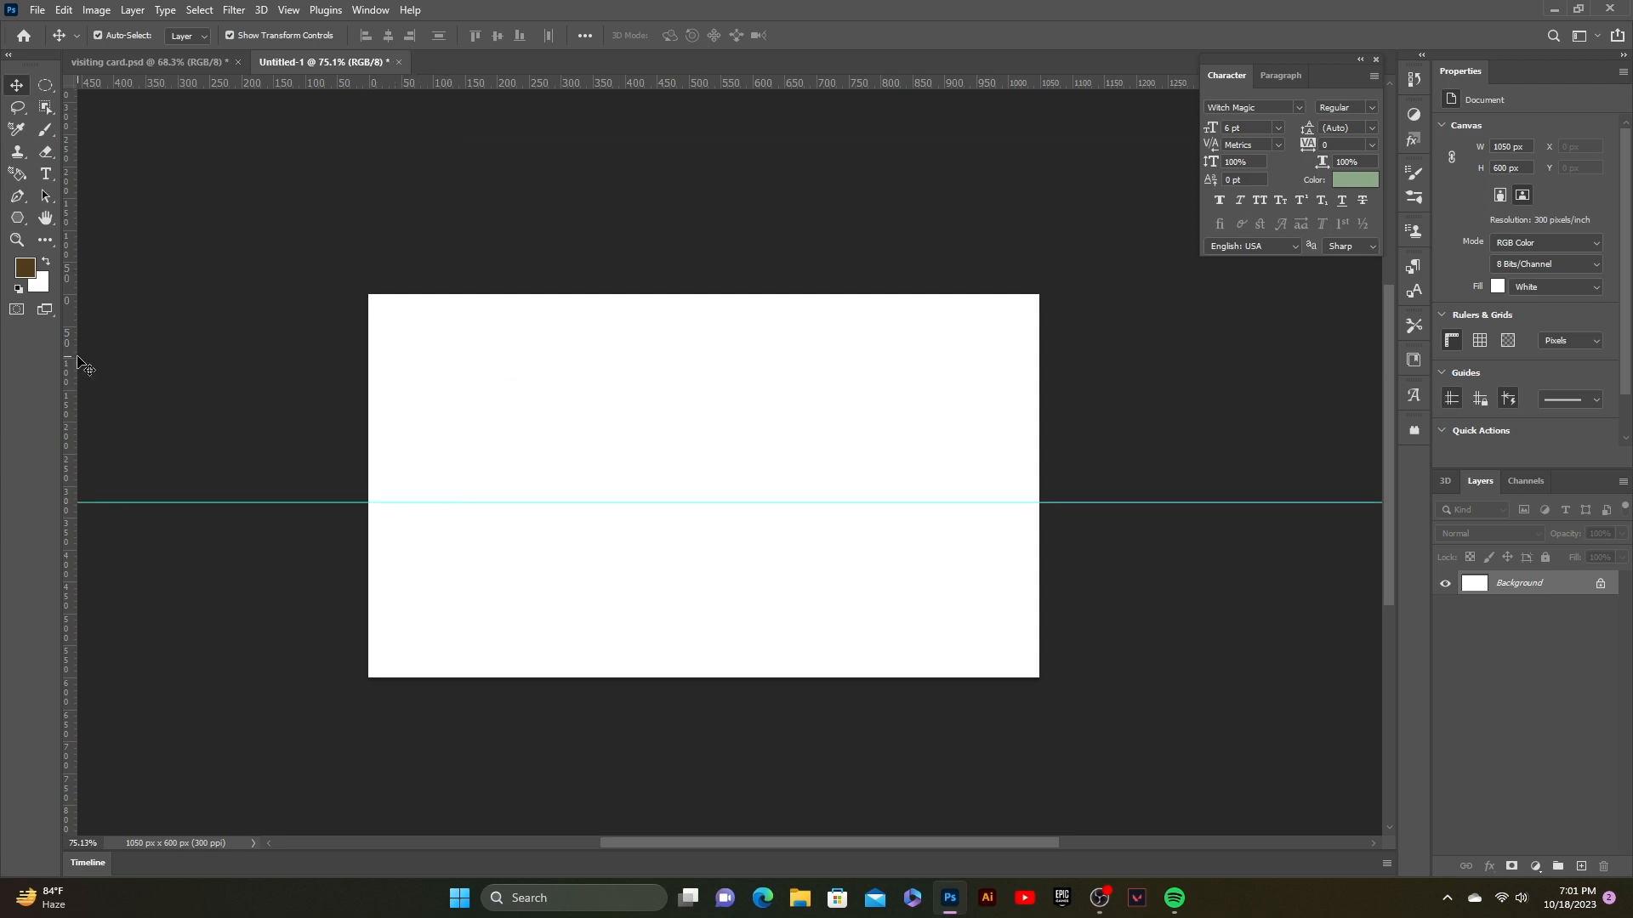
mouse_move(349, 505)
left_mouse_down()
mouse_move(350, 526)
mouse_move(353, 509)
left_mouse_up()
Step: Add three vertical guides across the card's left half
left_click_drag(72, 468, 508, 519)
left_click_drag(77, 492, 599, 510)
left_click_drag(74, 517, 664, 519)
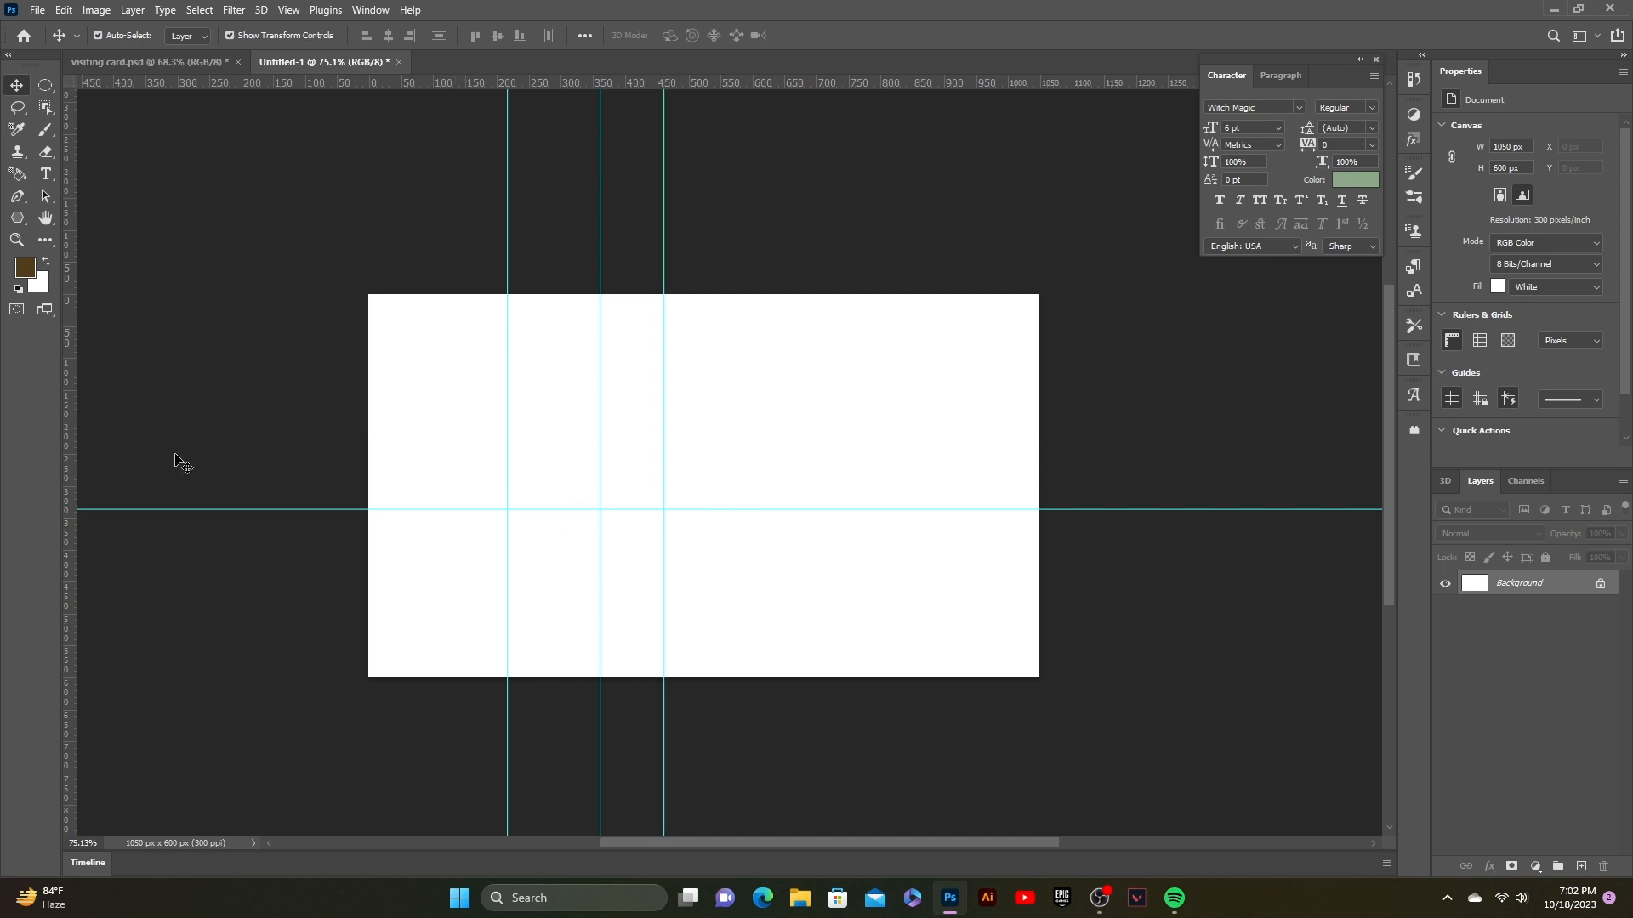
left_click(17, 196)
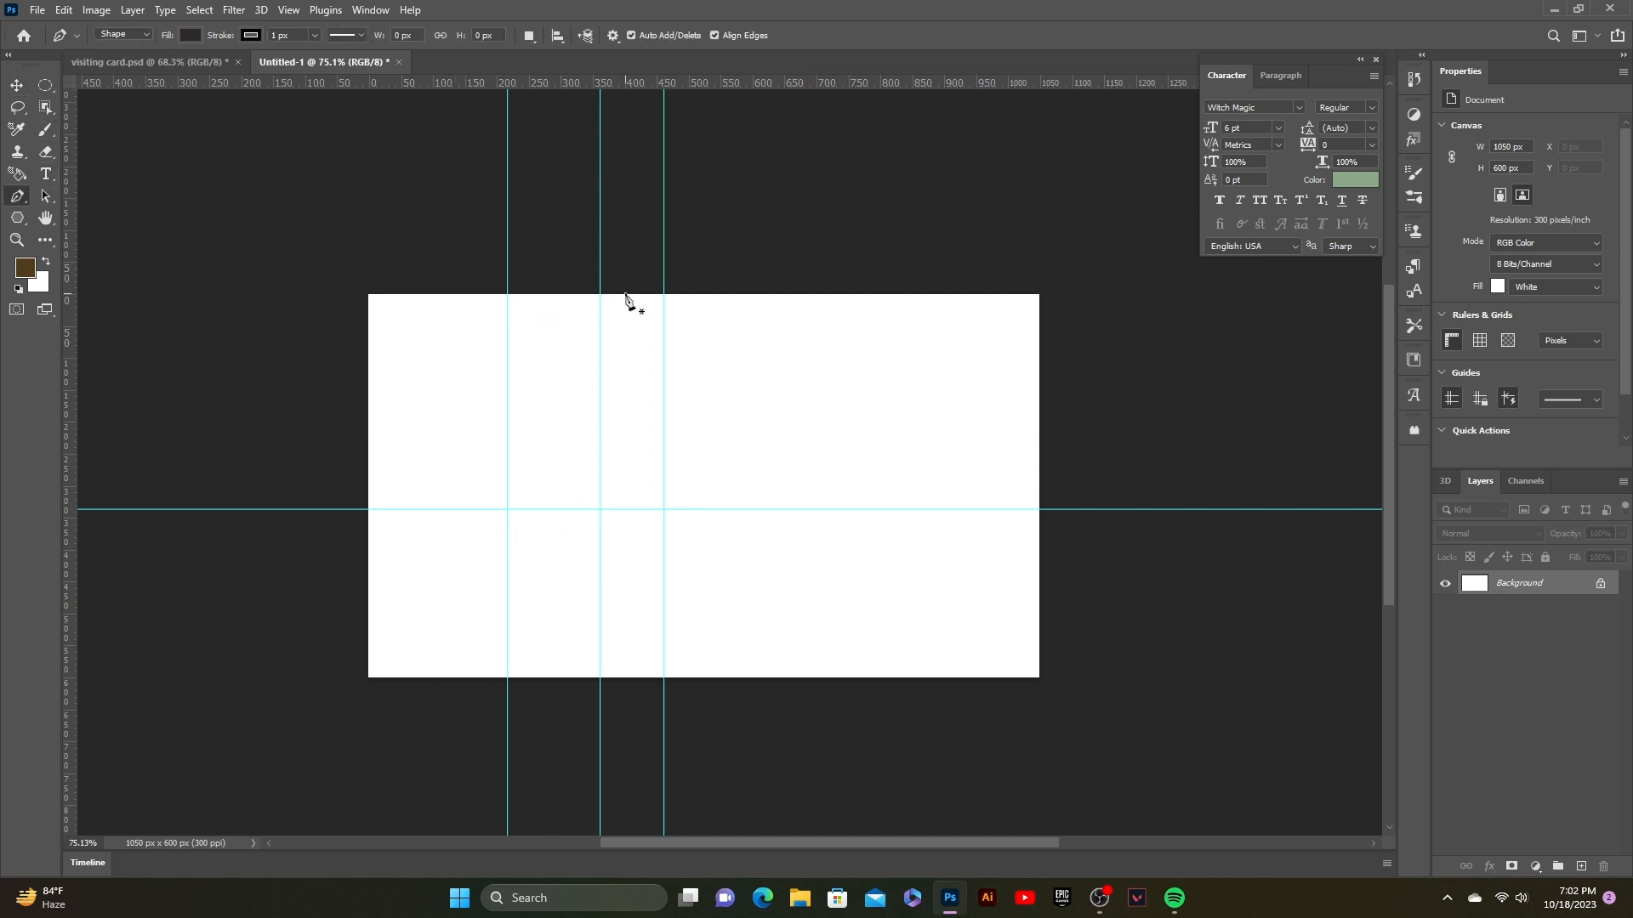
Step: Draw a thin triangle from the left guide intersection up to the card's top edge
left_click(508, 510)
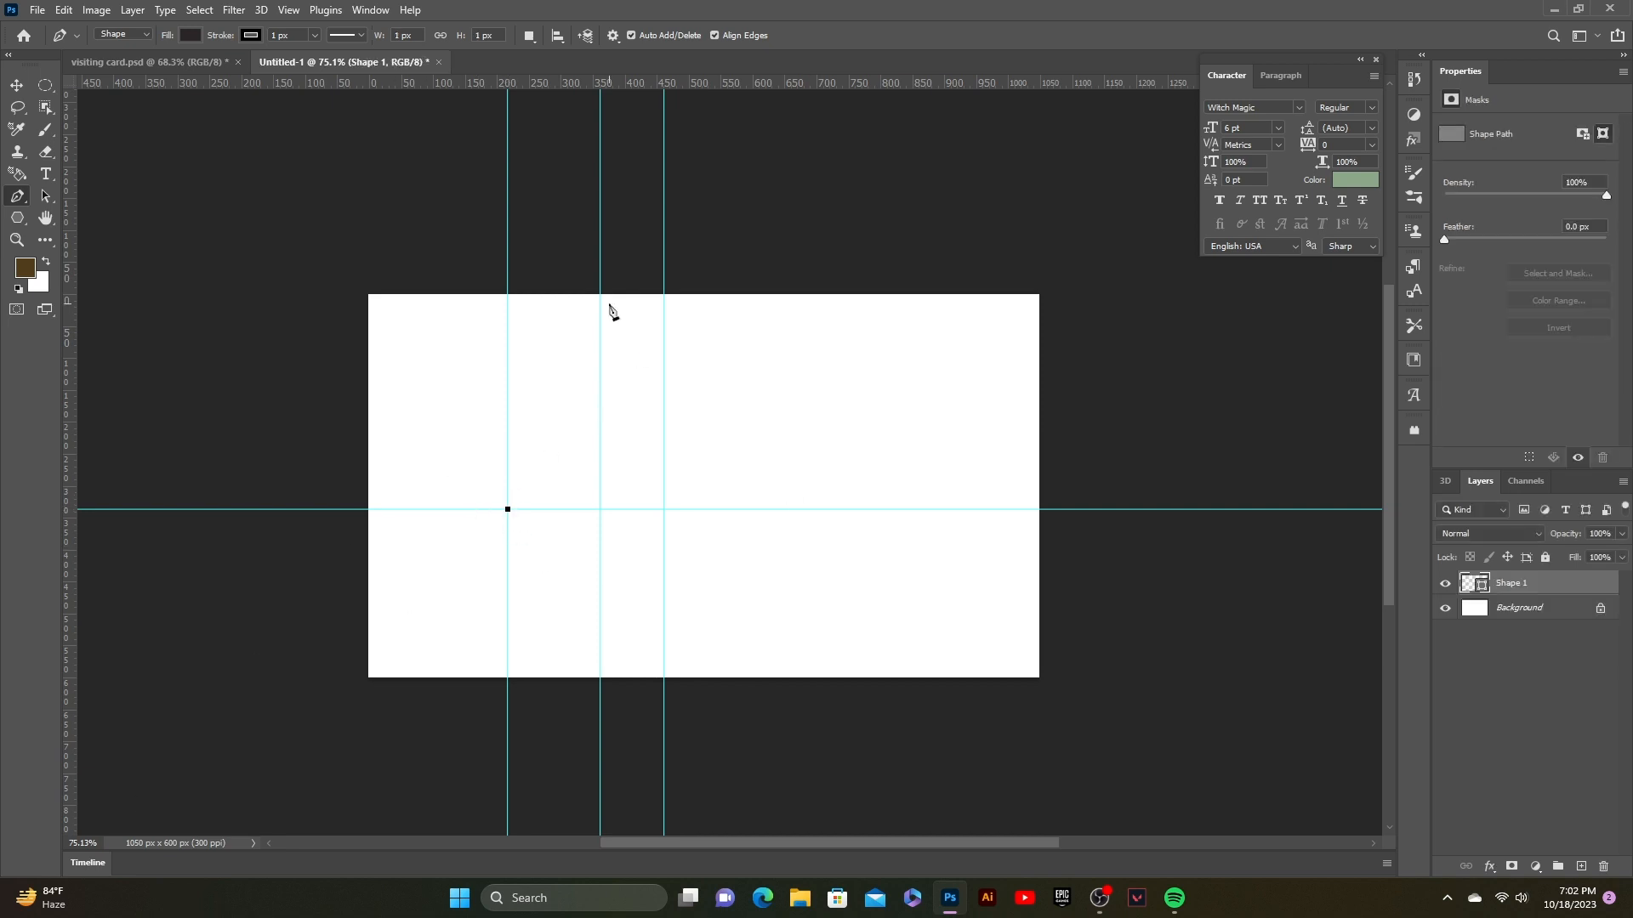
left_click(600, 294)
left_click(663, 294)
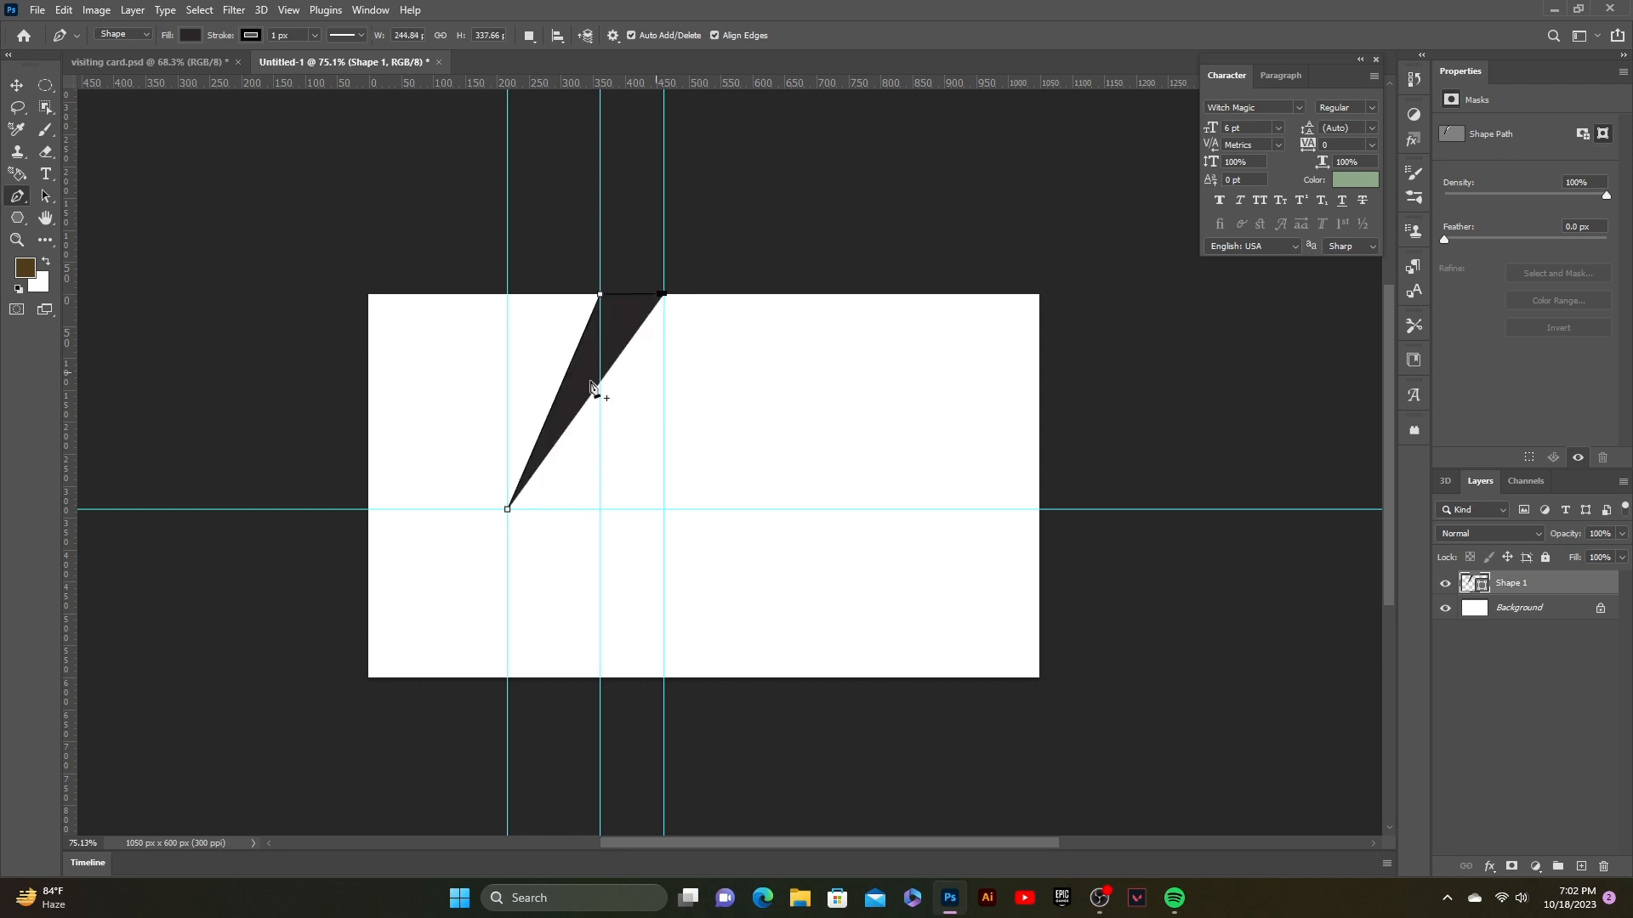
left_click(508, 511)
key("v")
Step: Fill the triangle, Shape 1, with dark teal #055859
double_click(1468, 583)
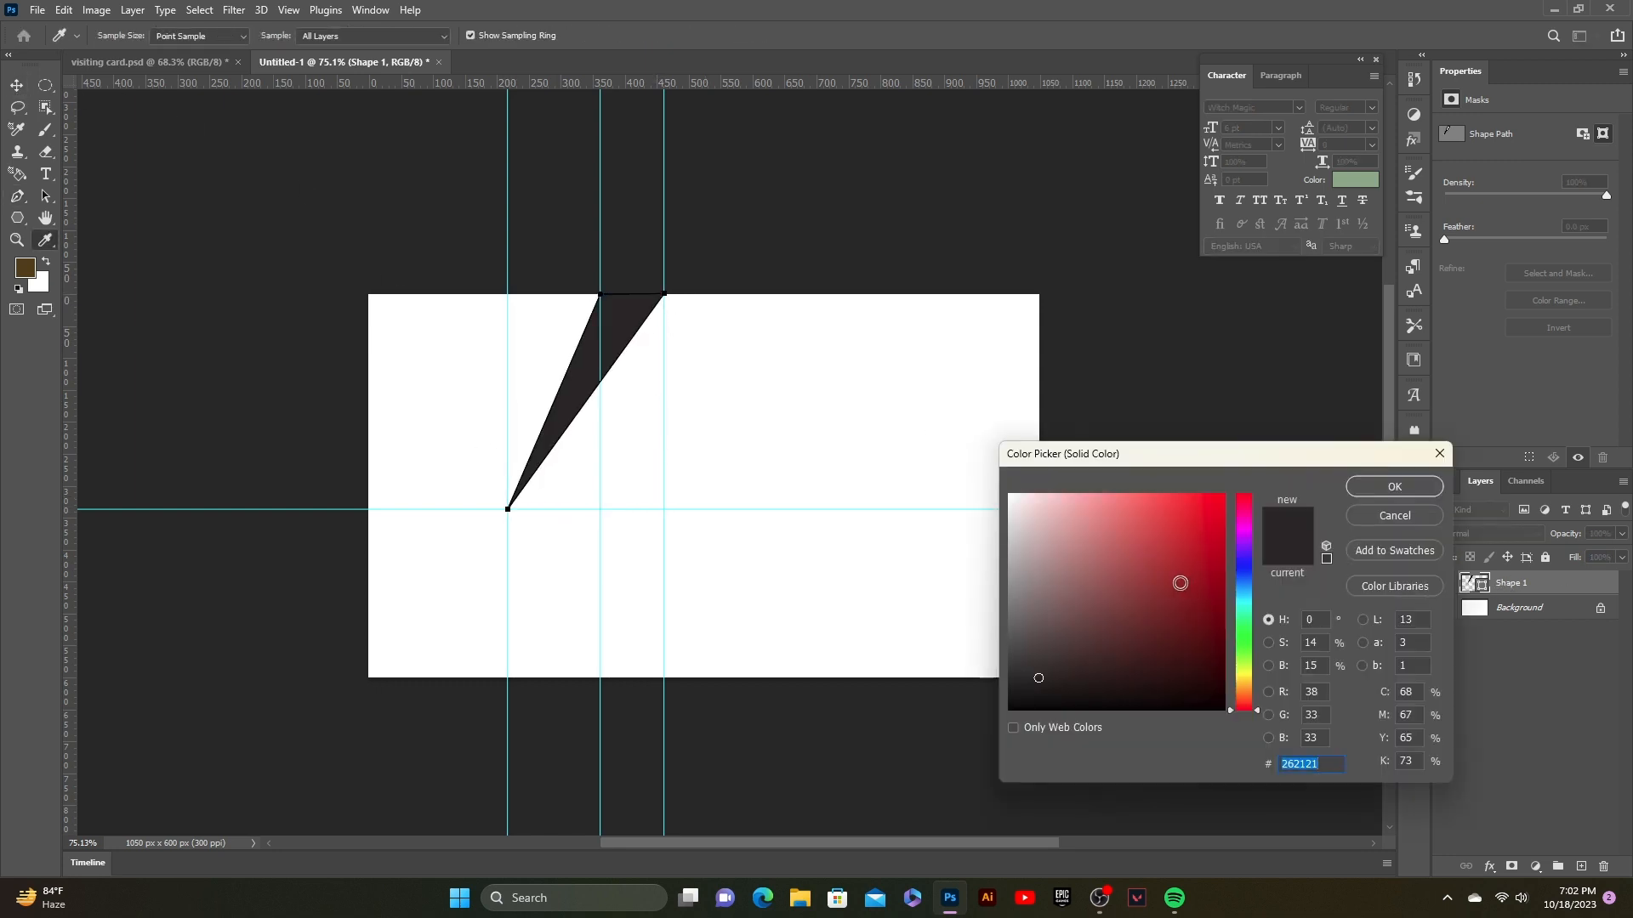
left_click(1243, 602)
left_click_drag(1187, 616, 1217, 648)
left_click(1395, 489)
left_click(1239, 400)
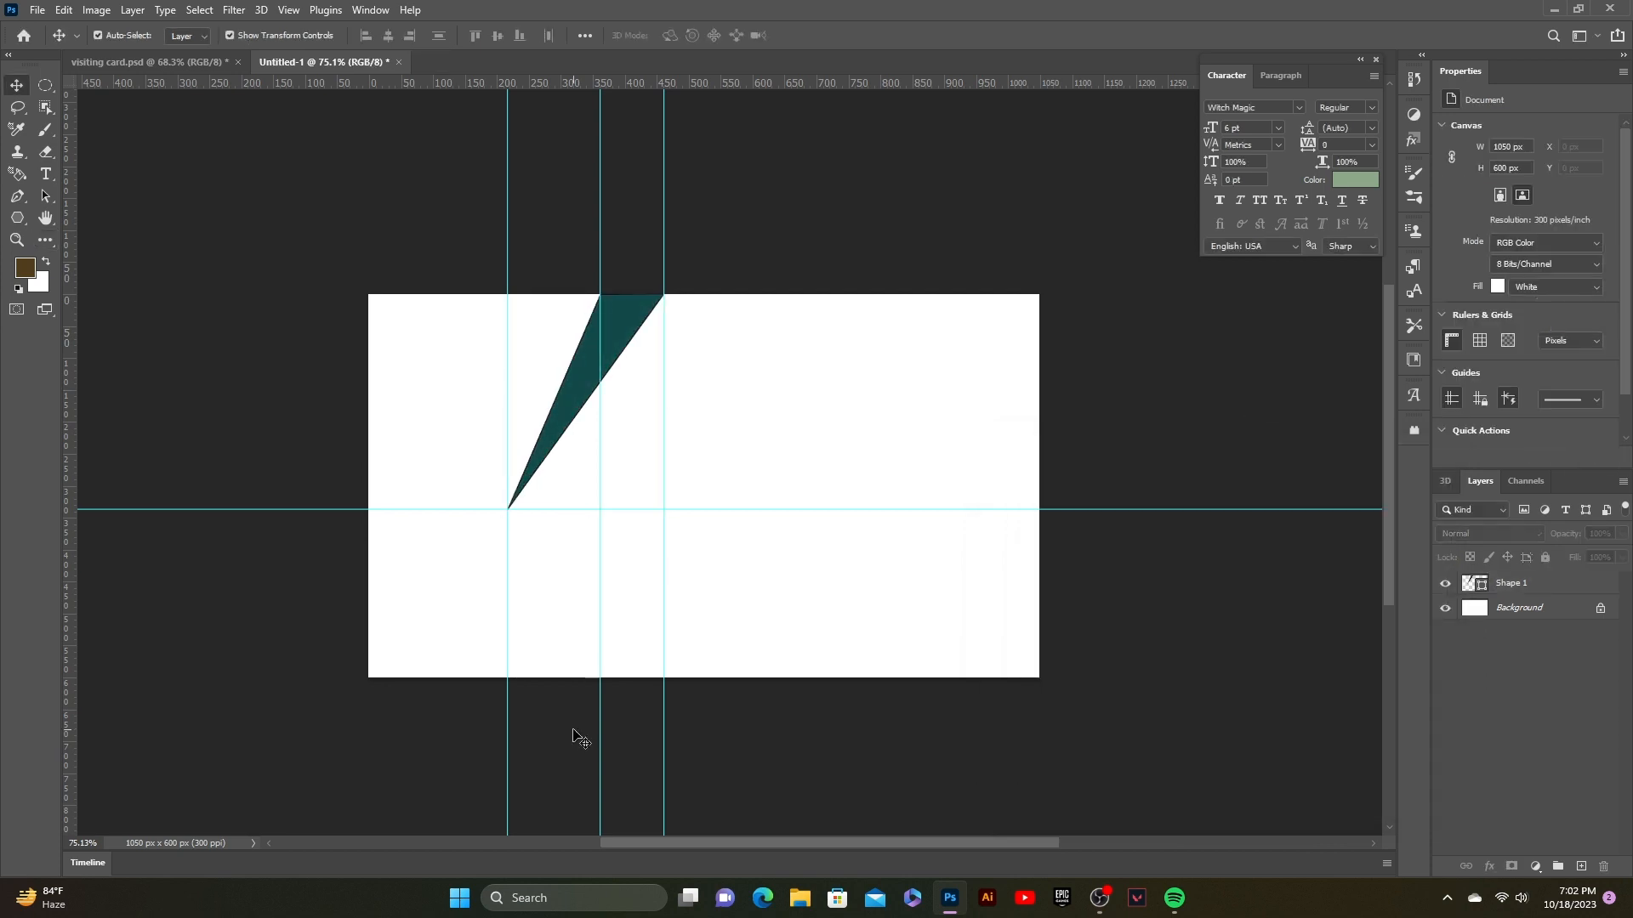
left_click(18, 193)
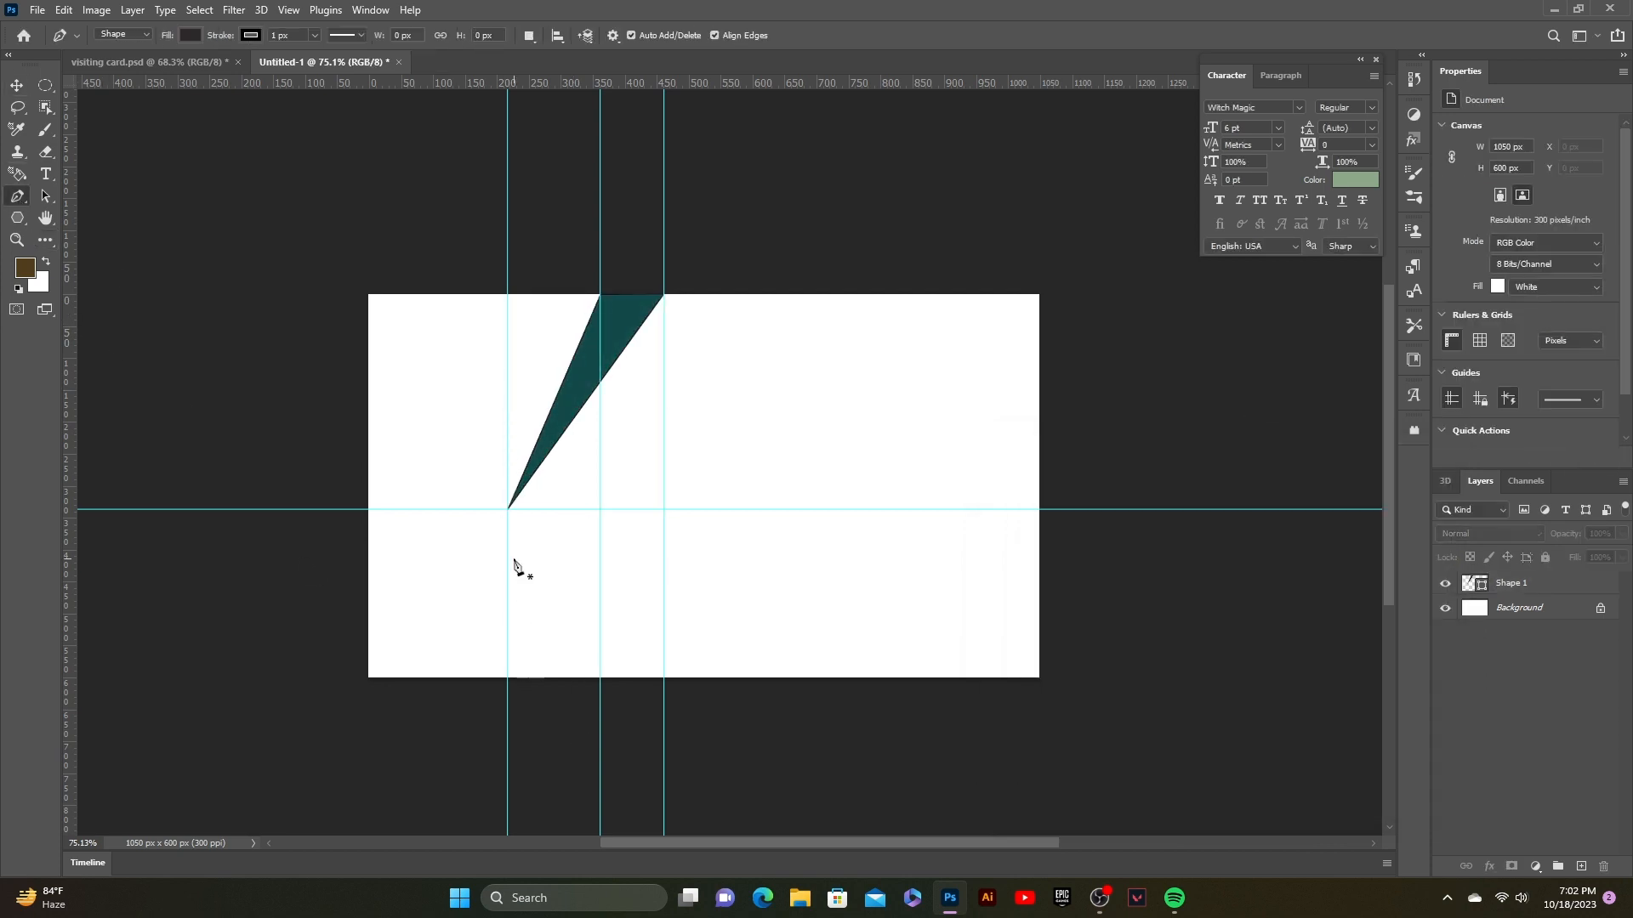
Step: Draw a second triangle from the guide intersection to the bottom edge, placing Shape 2 beneath Shape 1
left_click(509, 509)
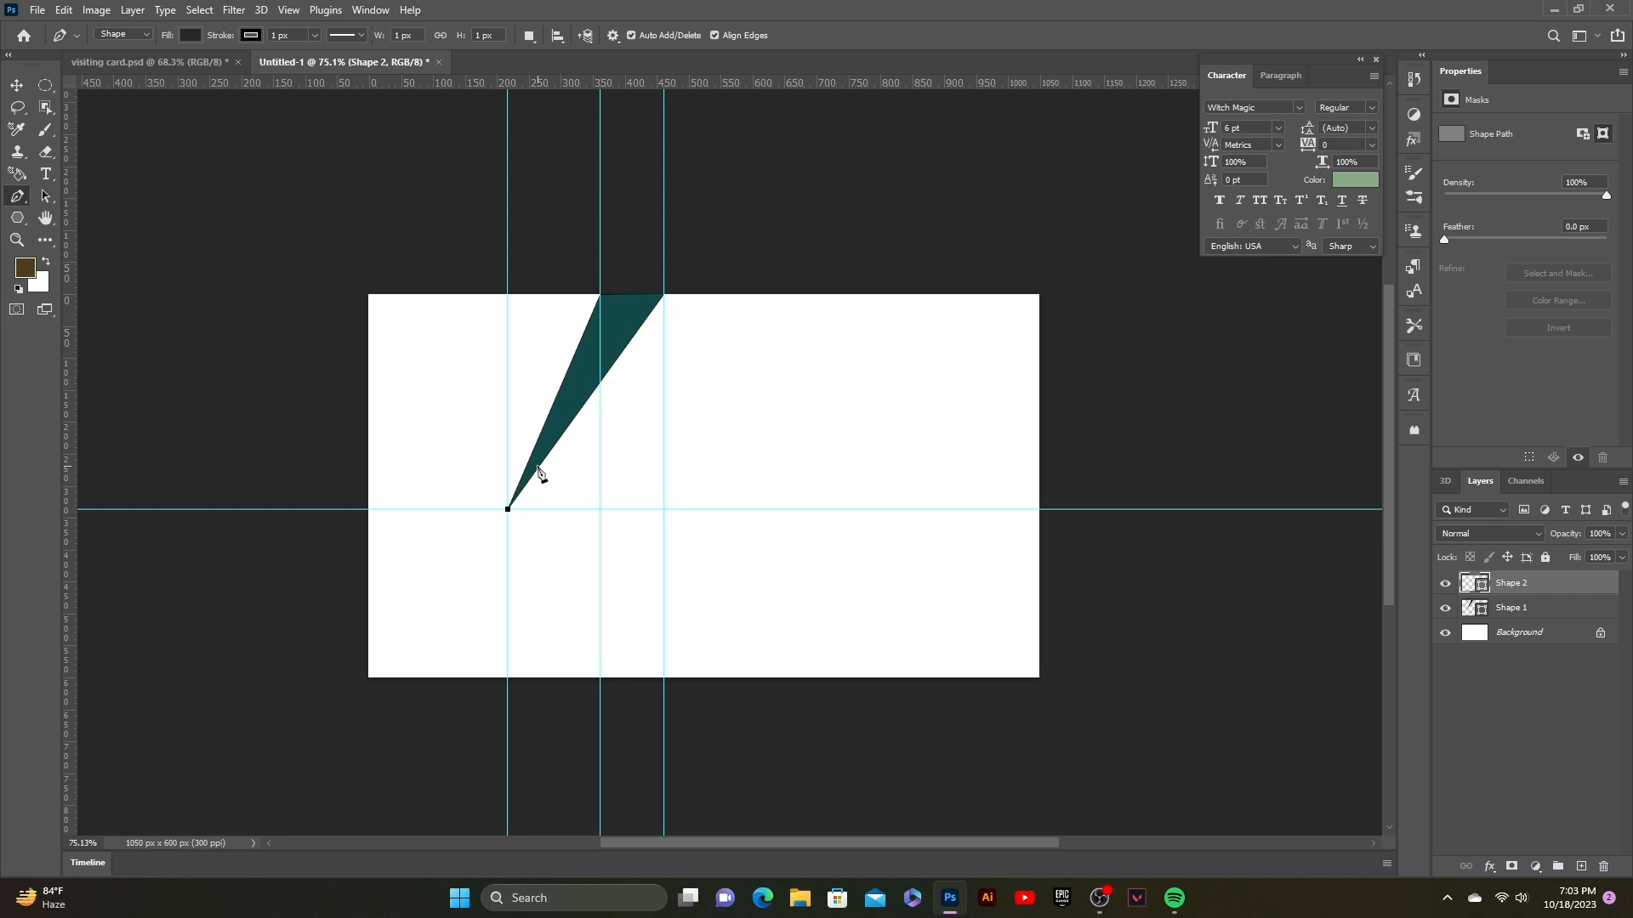
left_click(540, 462)
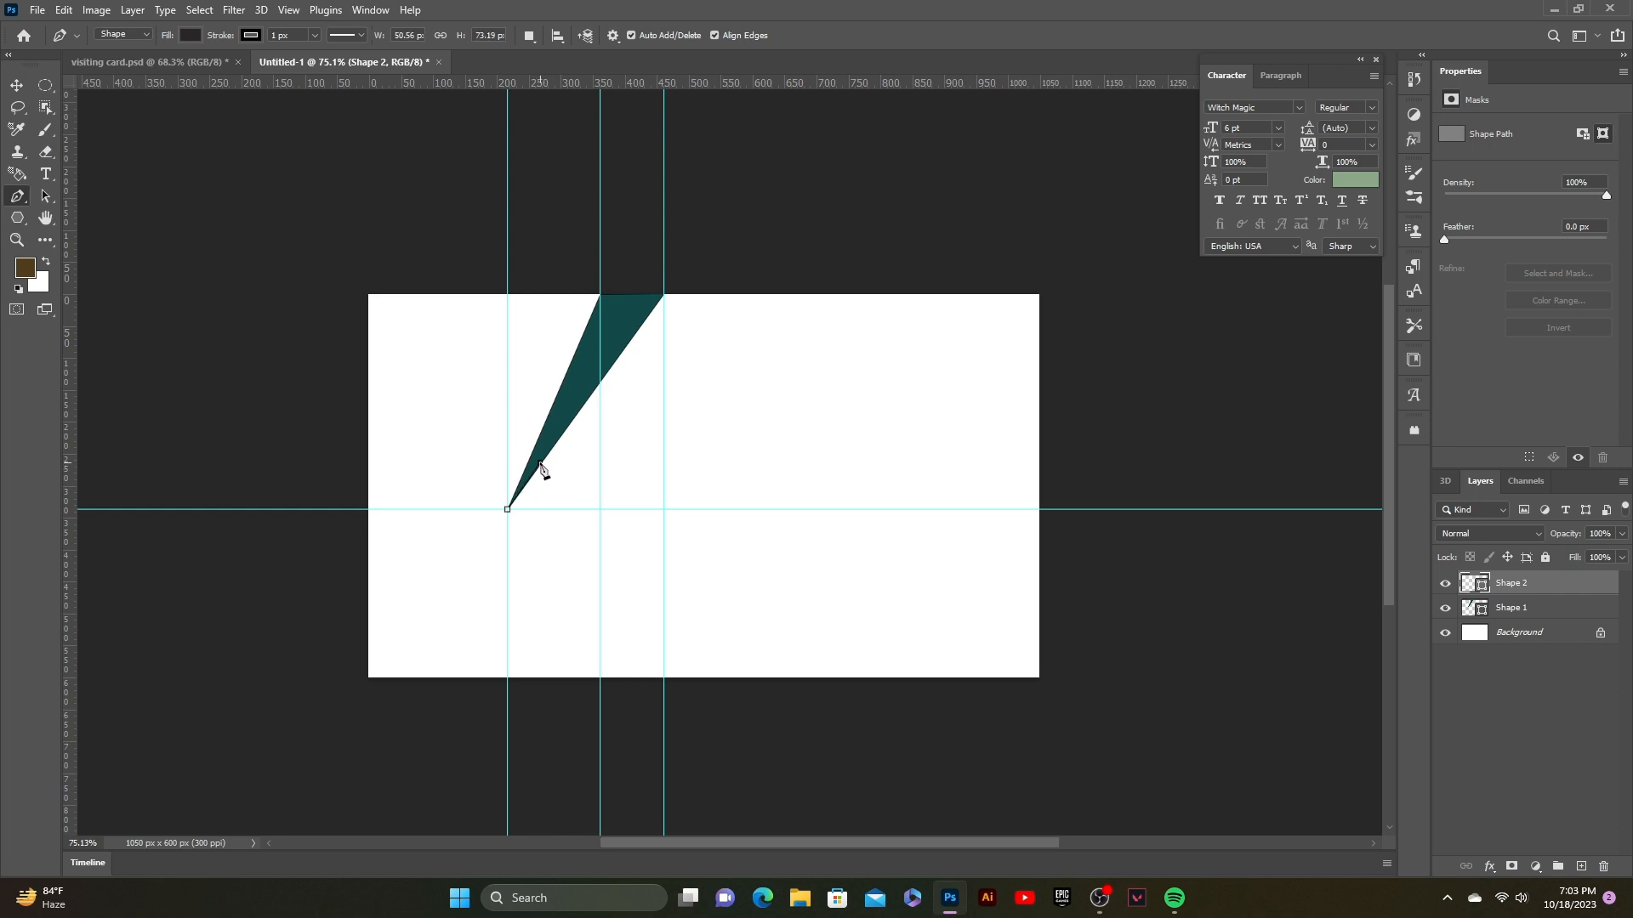
left_click(664, 678)
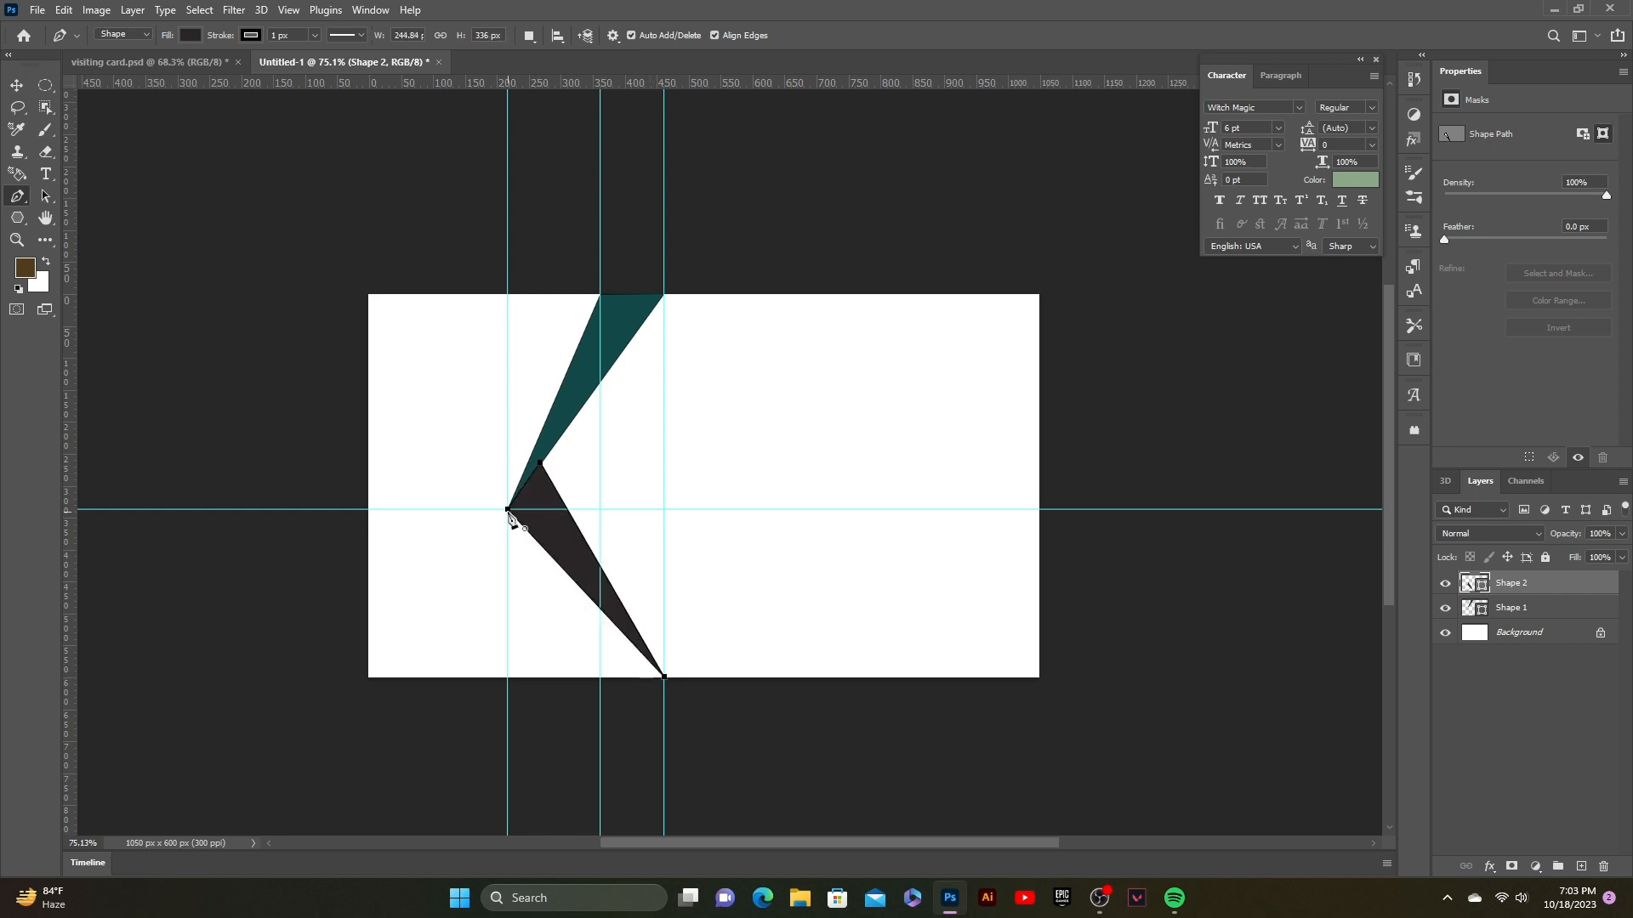
left_click(507, 509)
key("v")
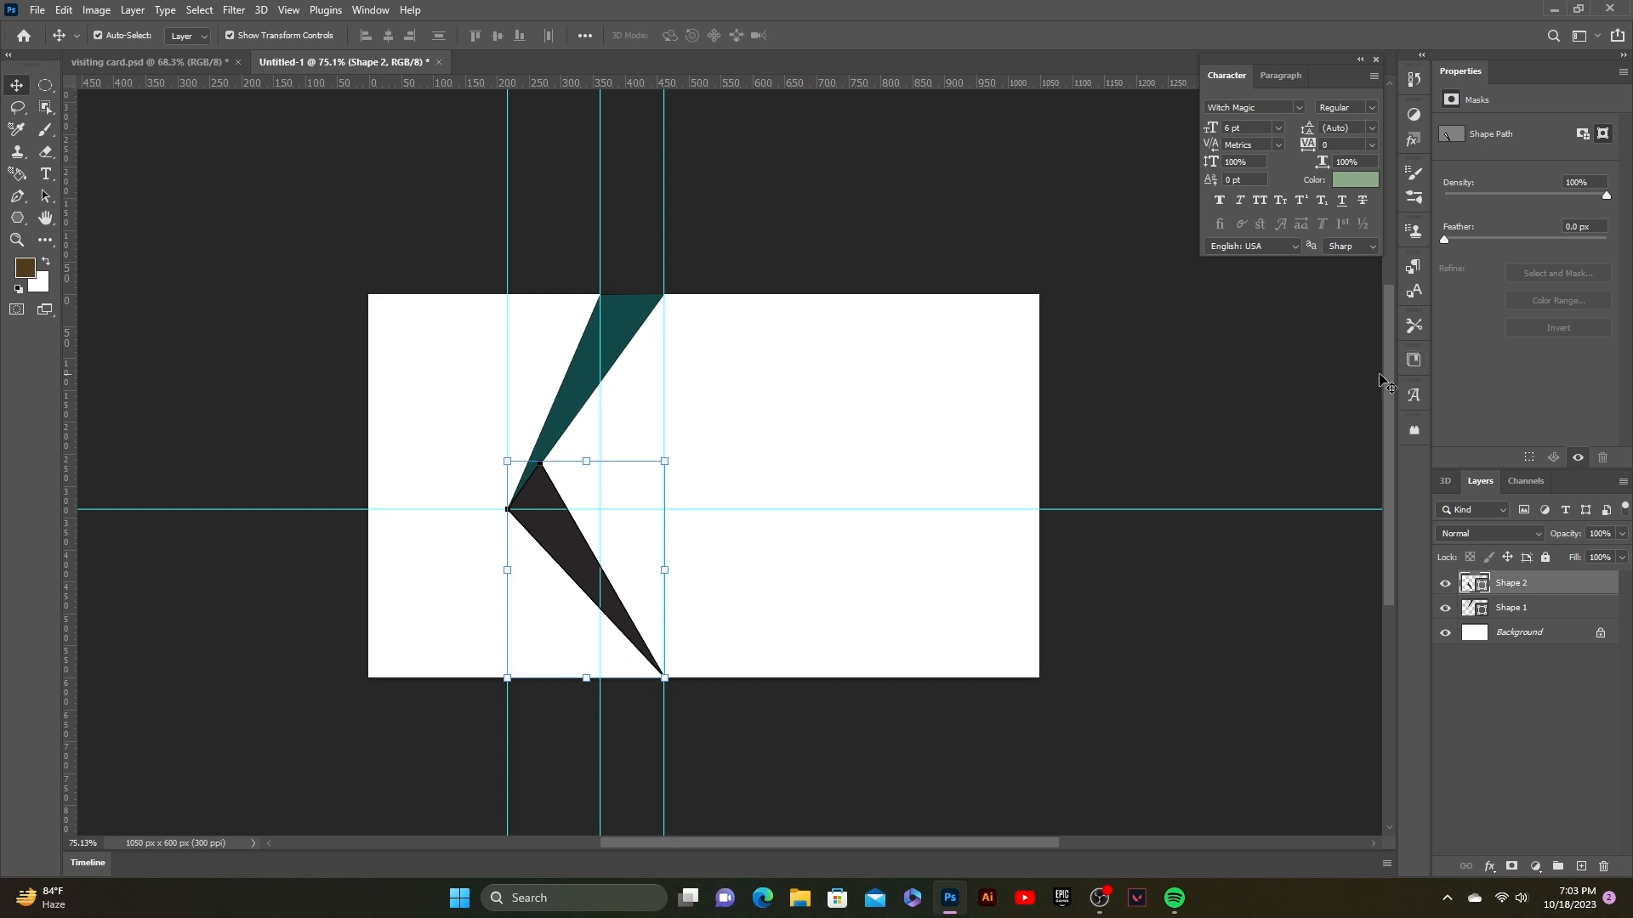
left_click_drag(1501, 581, 1504, 621)
left_click(1123, 653)
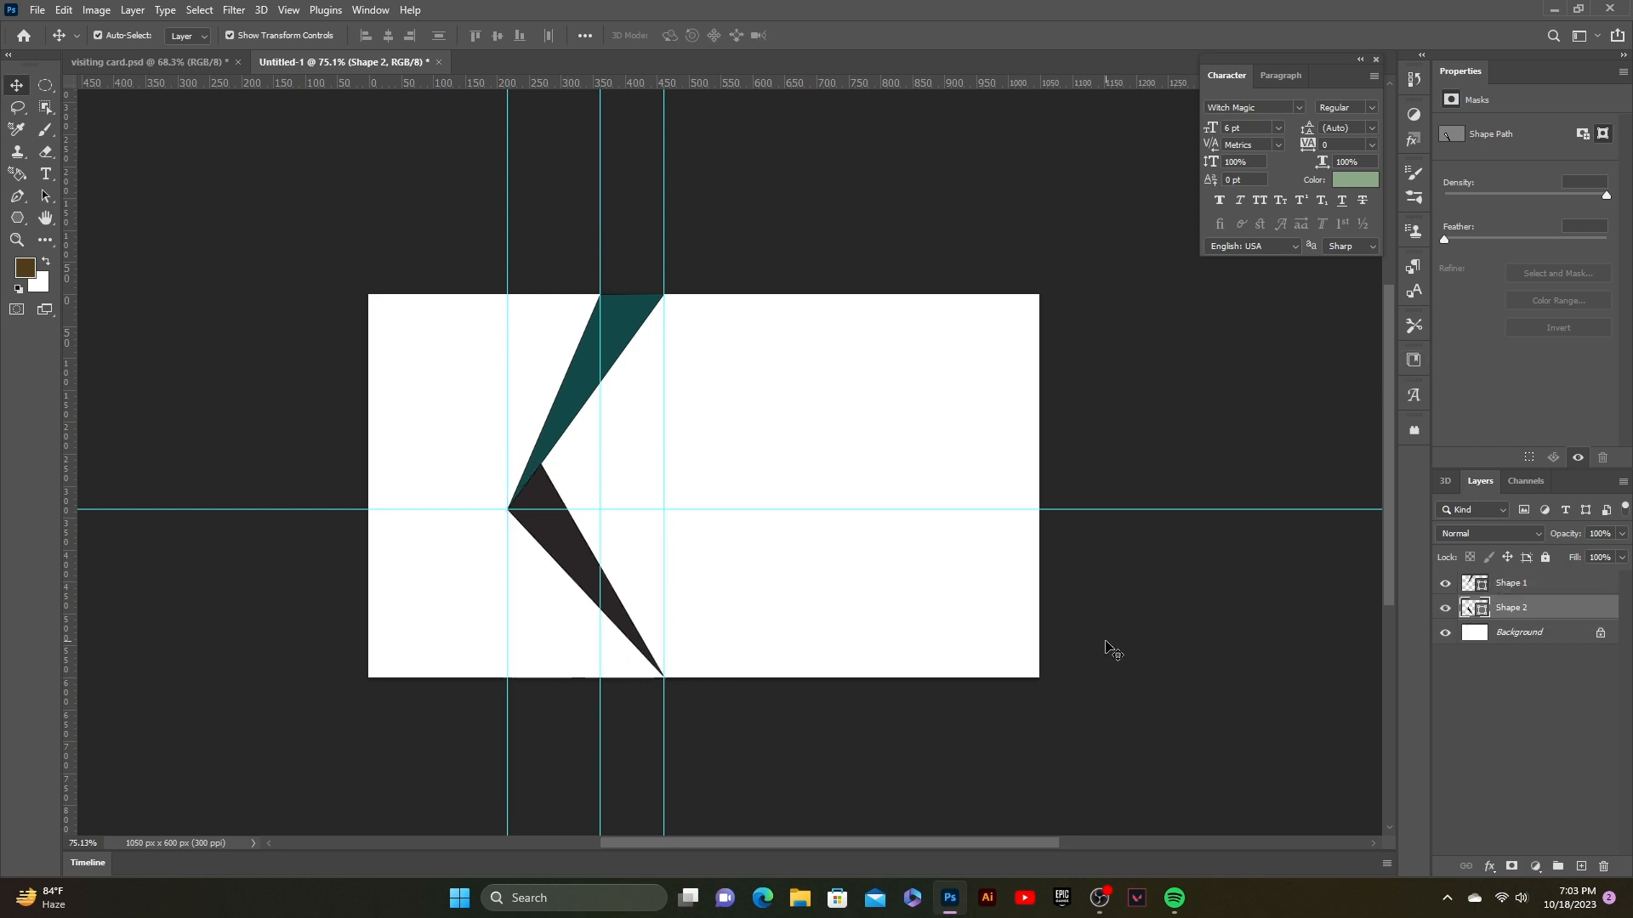
left_click(549, 541)
Step: Fill Shape 2 with dark charcoal #2d2828
double_click(1483, 619)
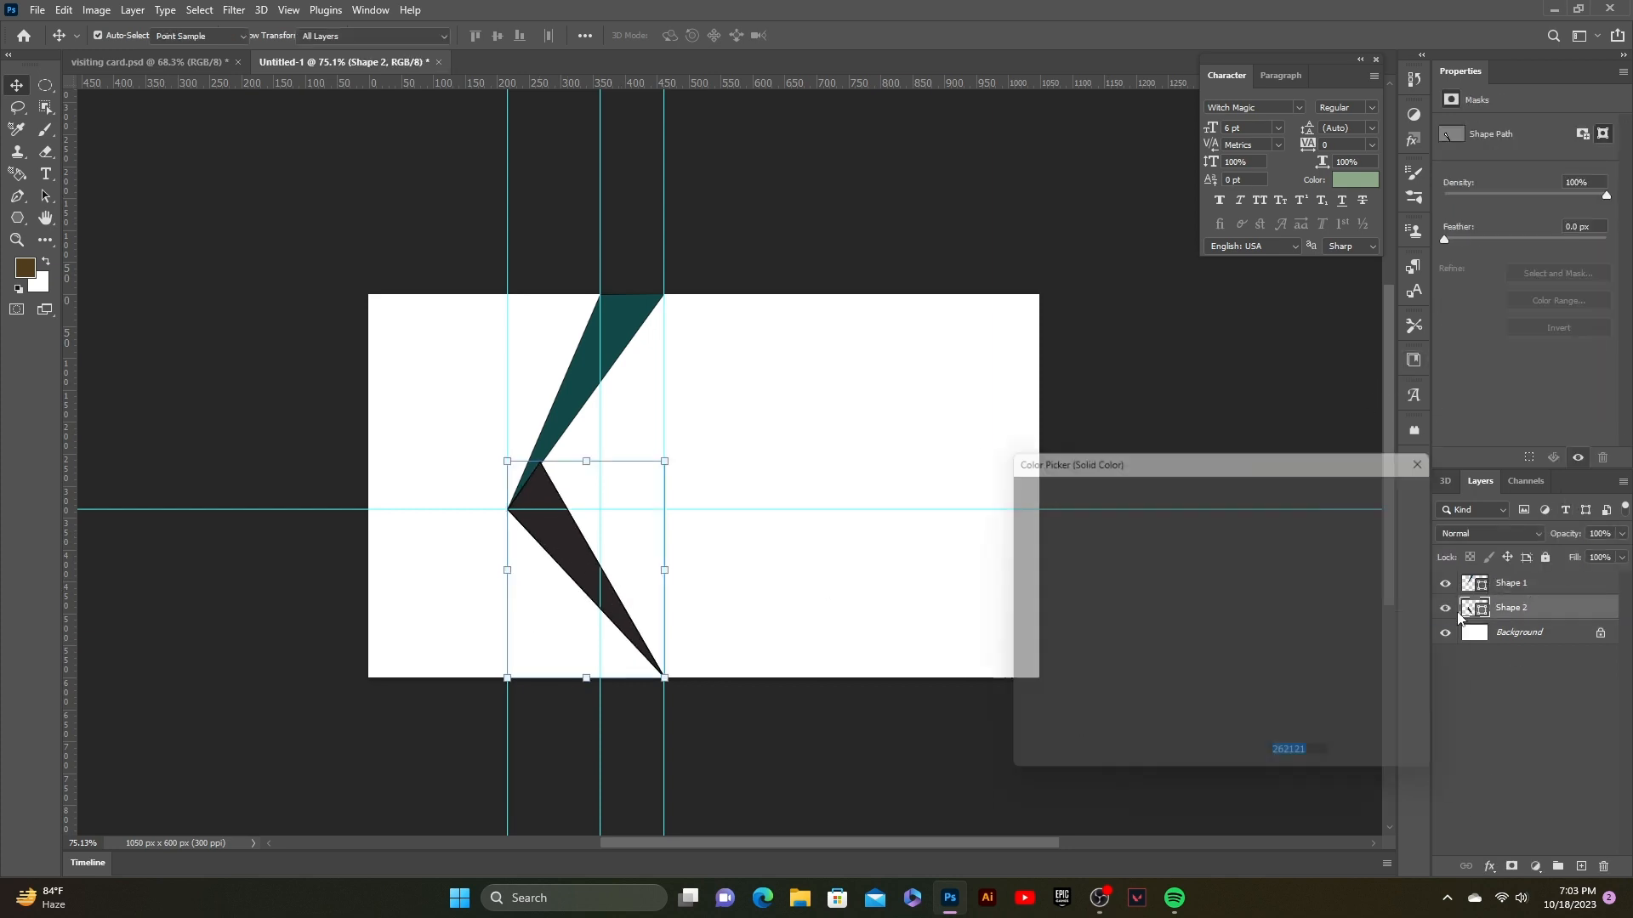
left_click_drag(1037, 677, 1038, 672)
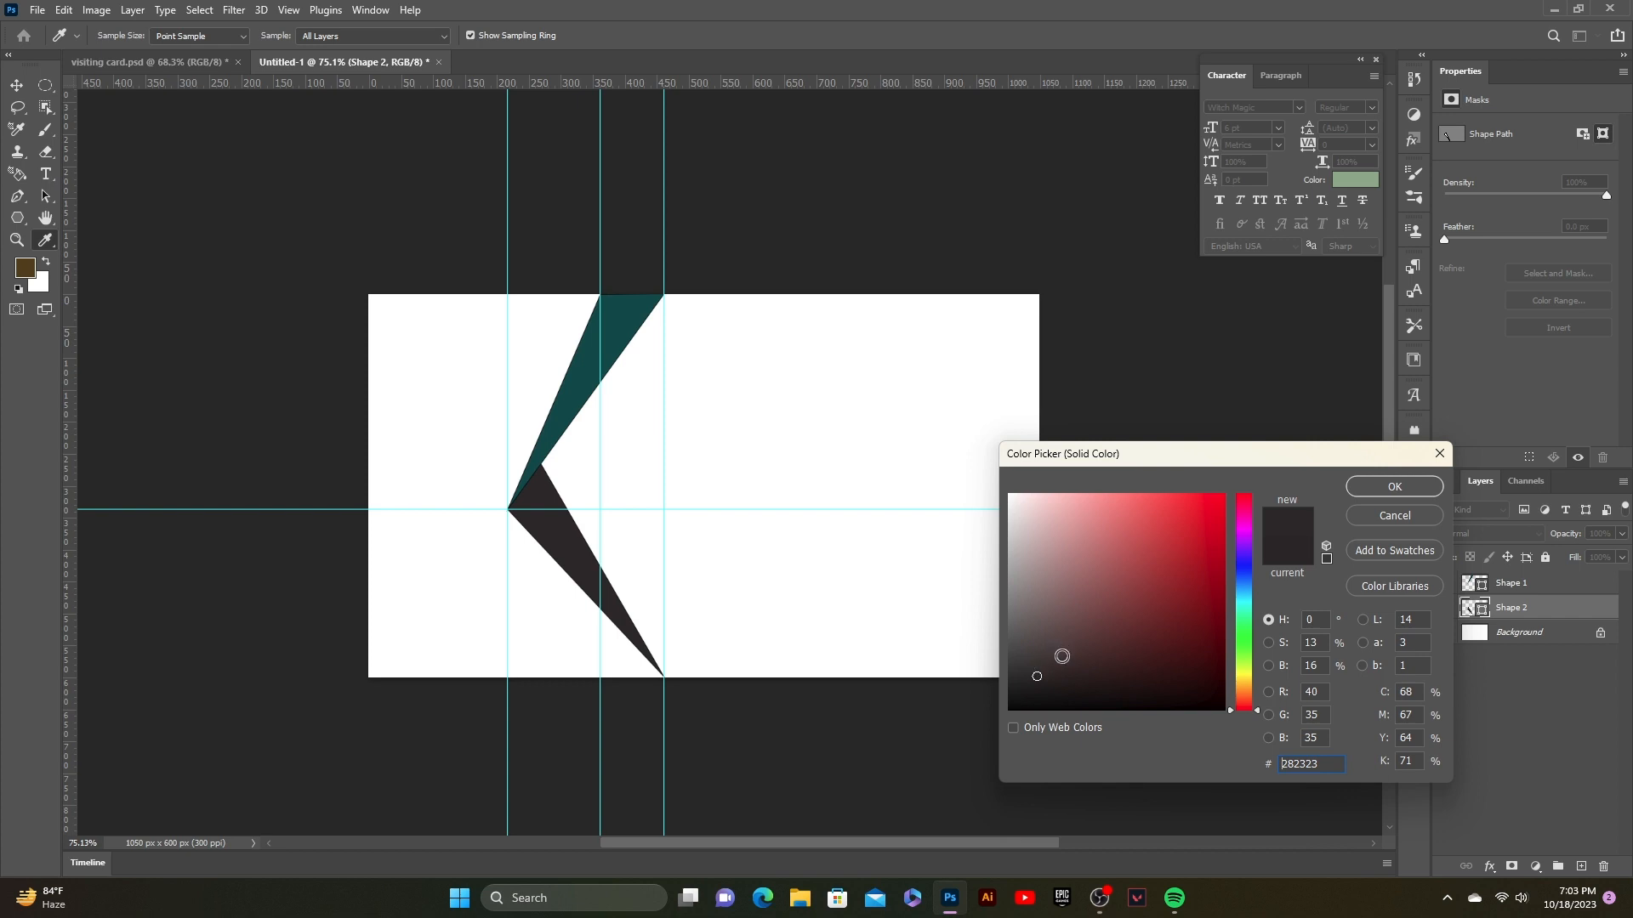
left_click_drag(1041, 679, 1035, 690)
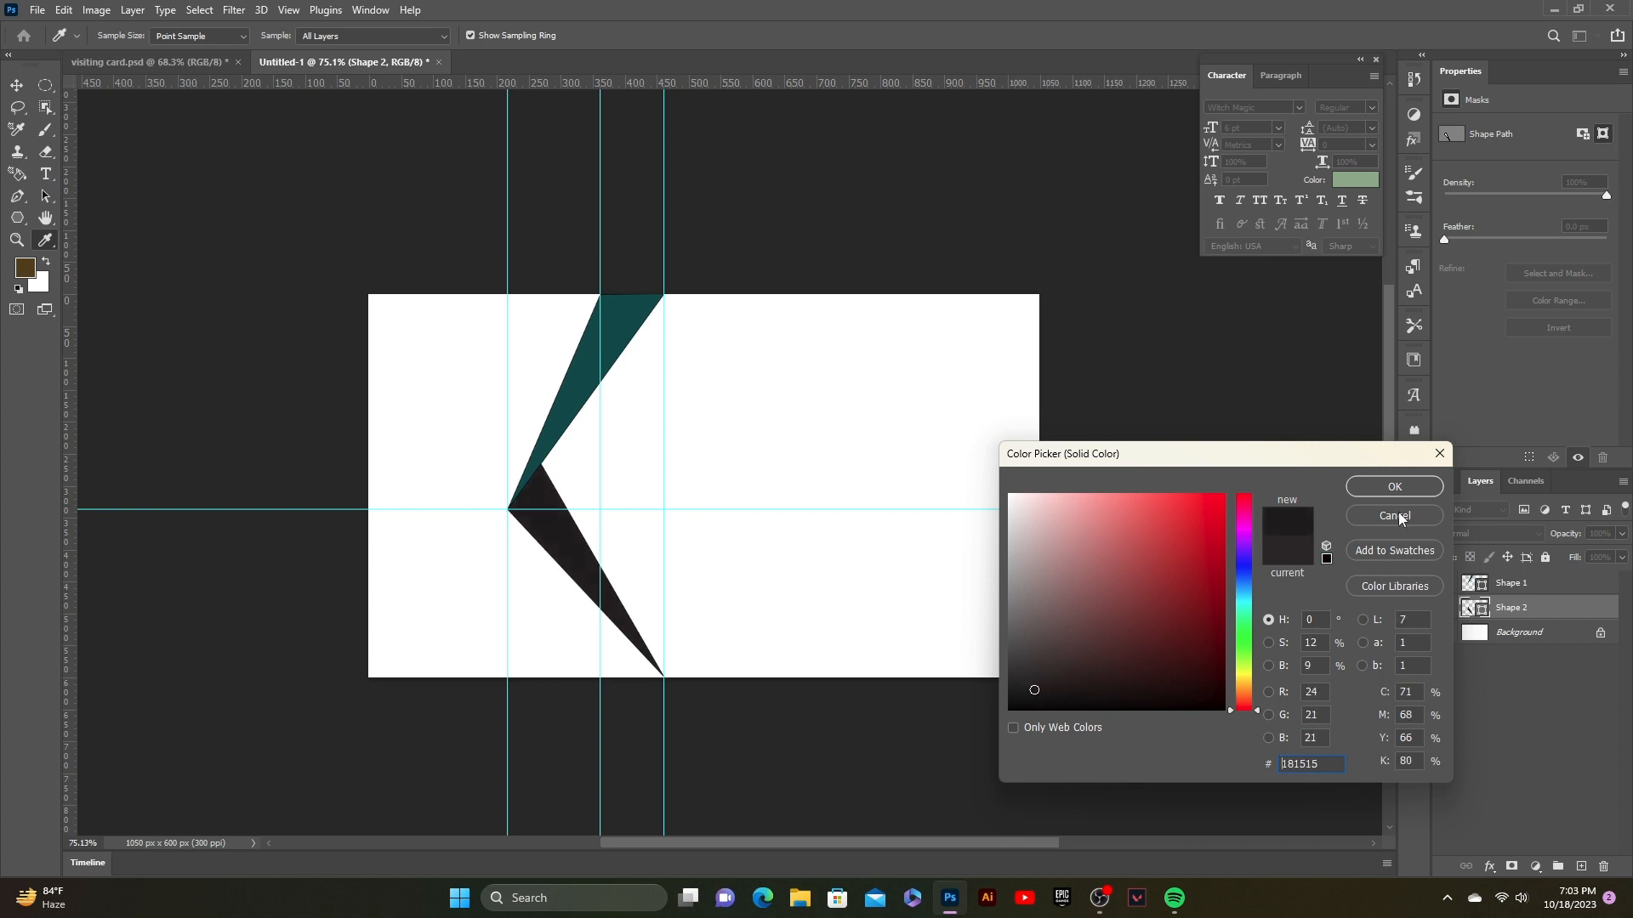
left_click_drag(1035, 690, 1035, 672)
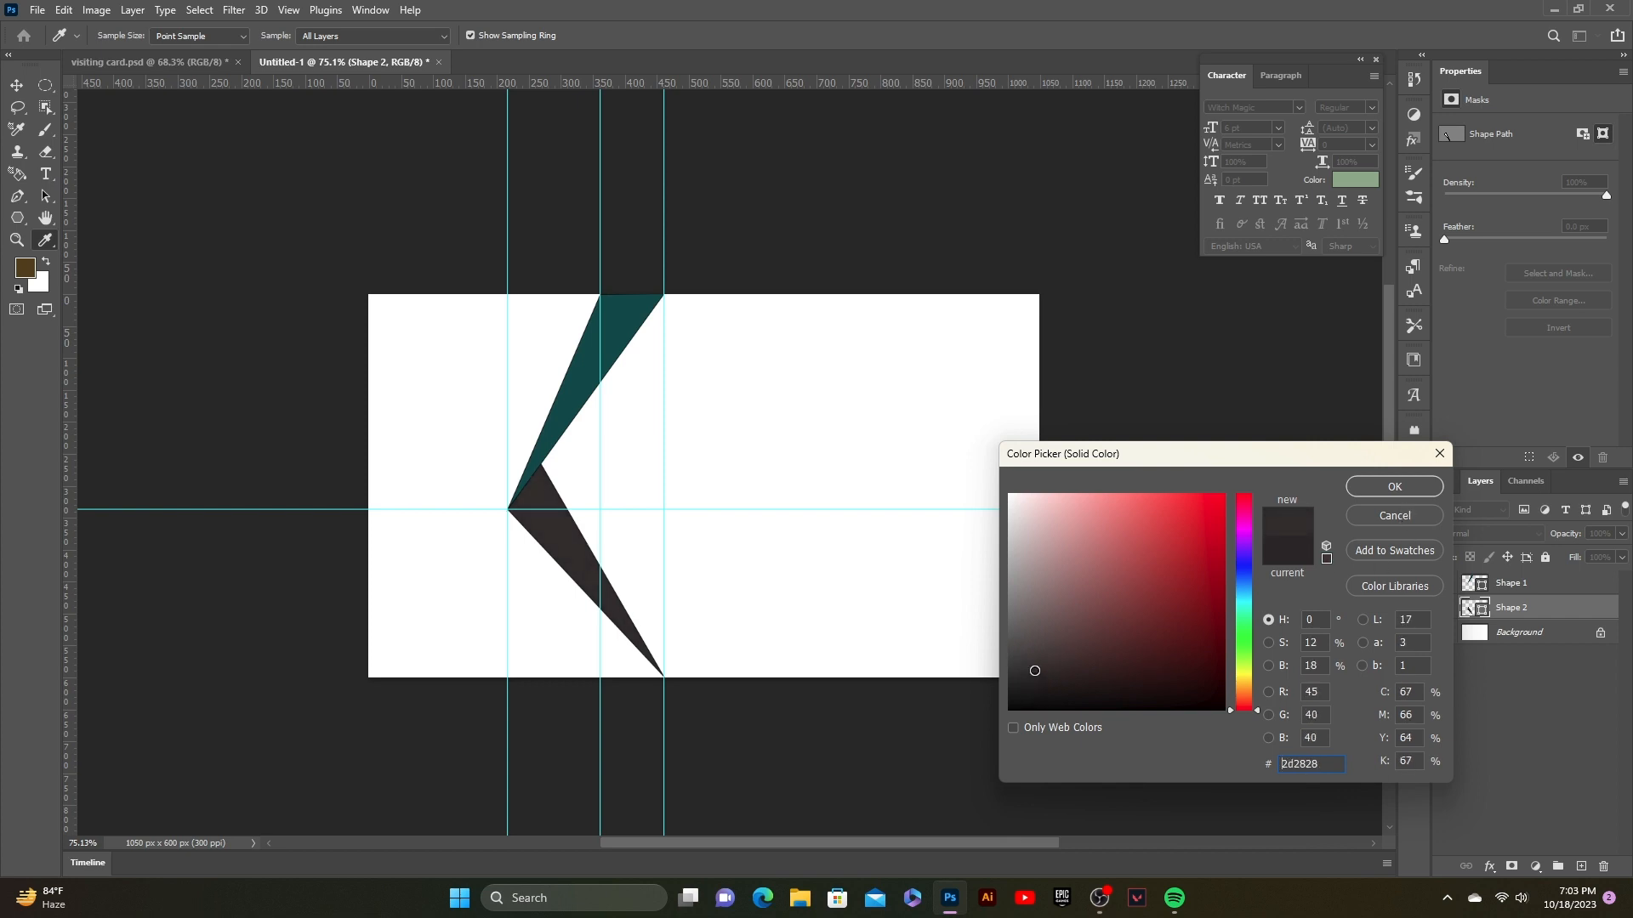
left_click(1434, 491)
left_click(1114, 507)
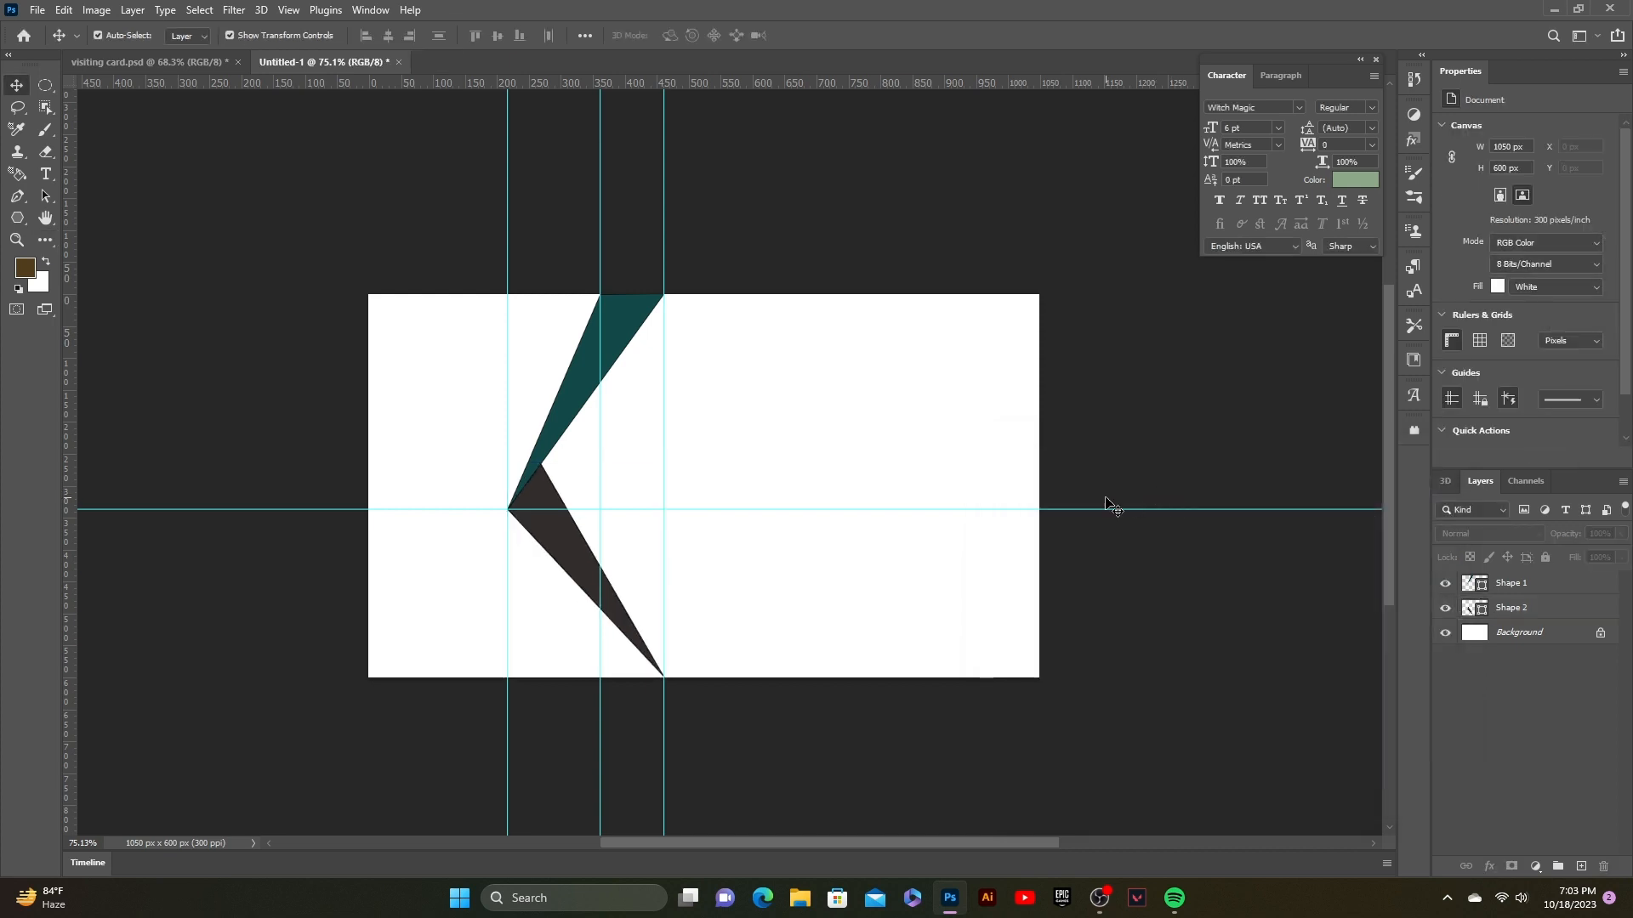
key("p")
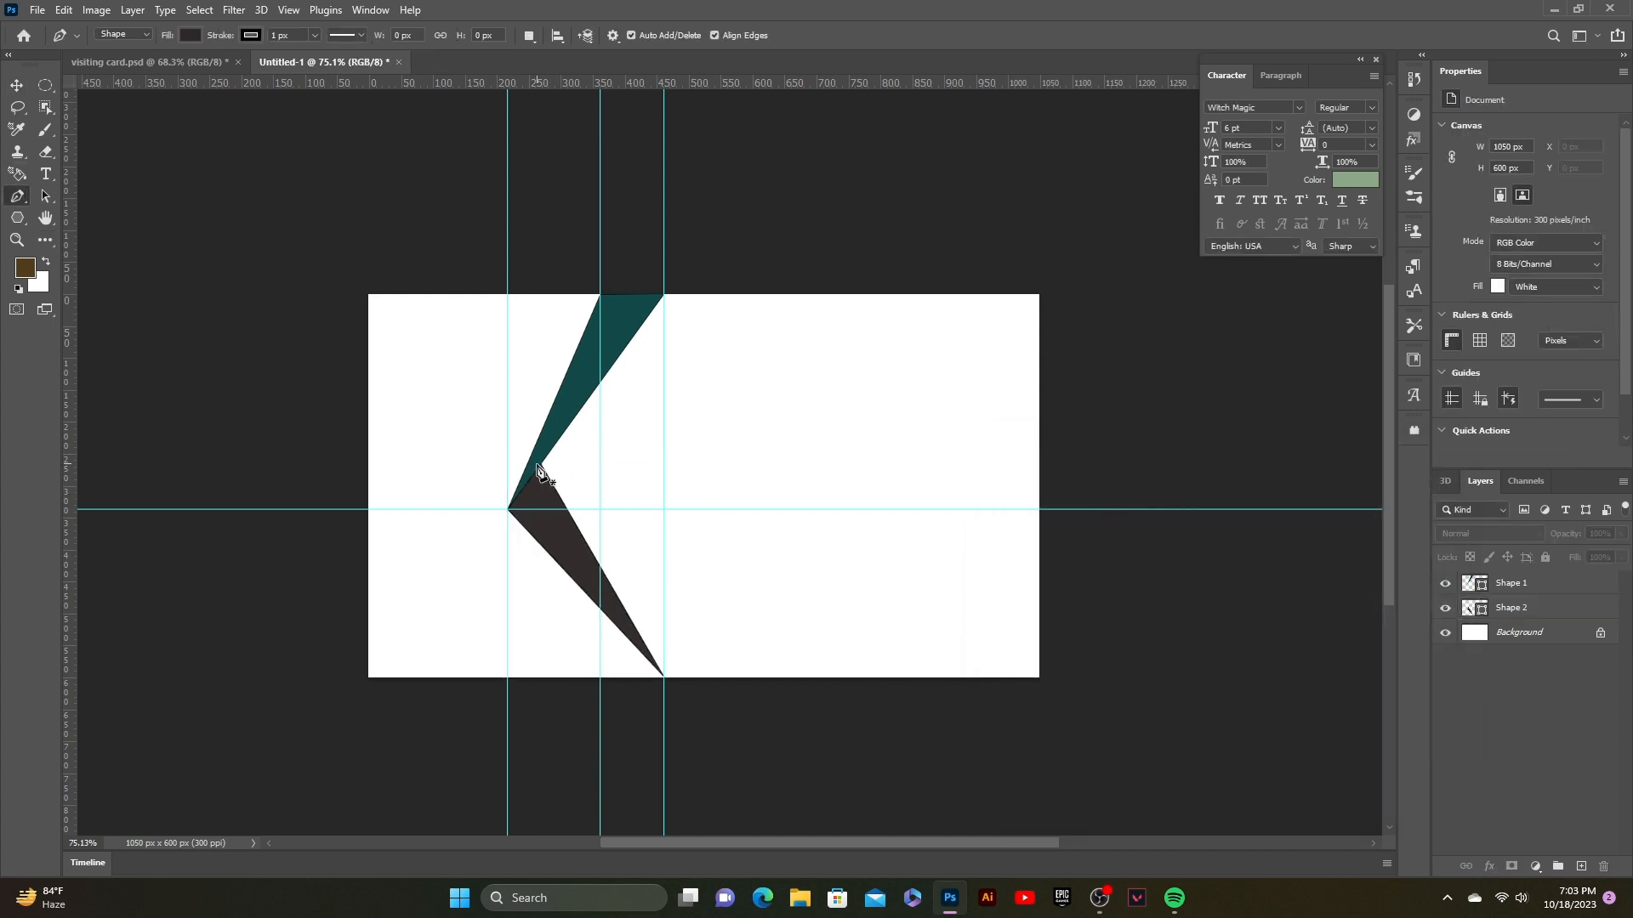
Step: Draw a narrow third triangle from the inner corner along the teal edge to the bottom edge
left_click(539, 463)
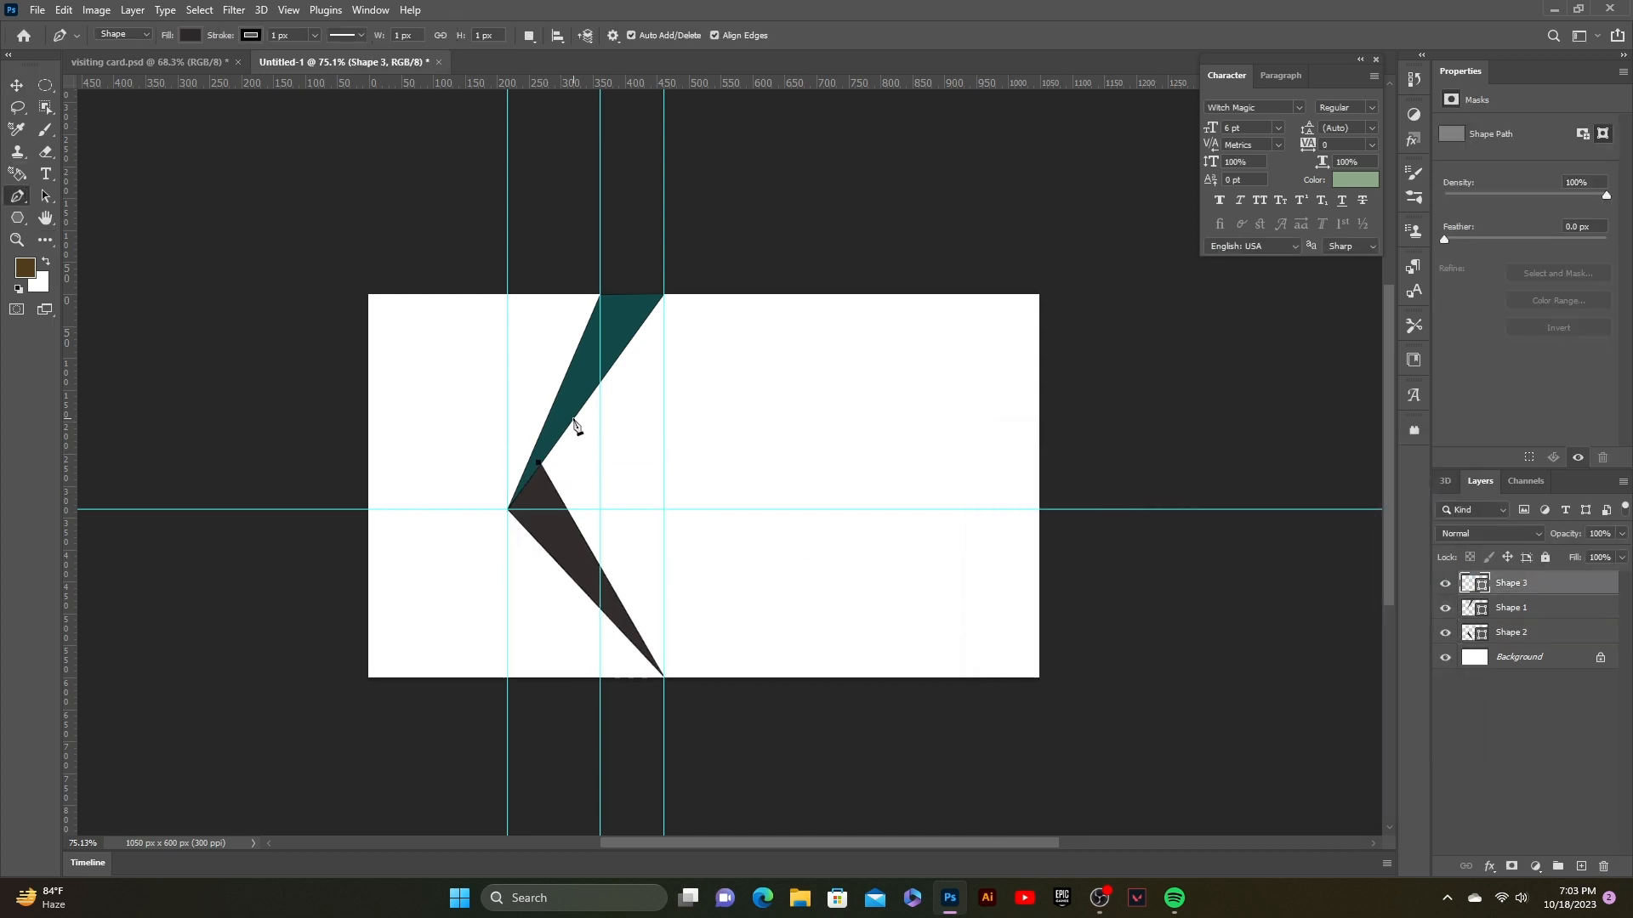
left_click(568, 426)
left_click(665, 677)
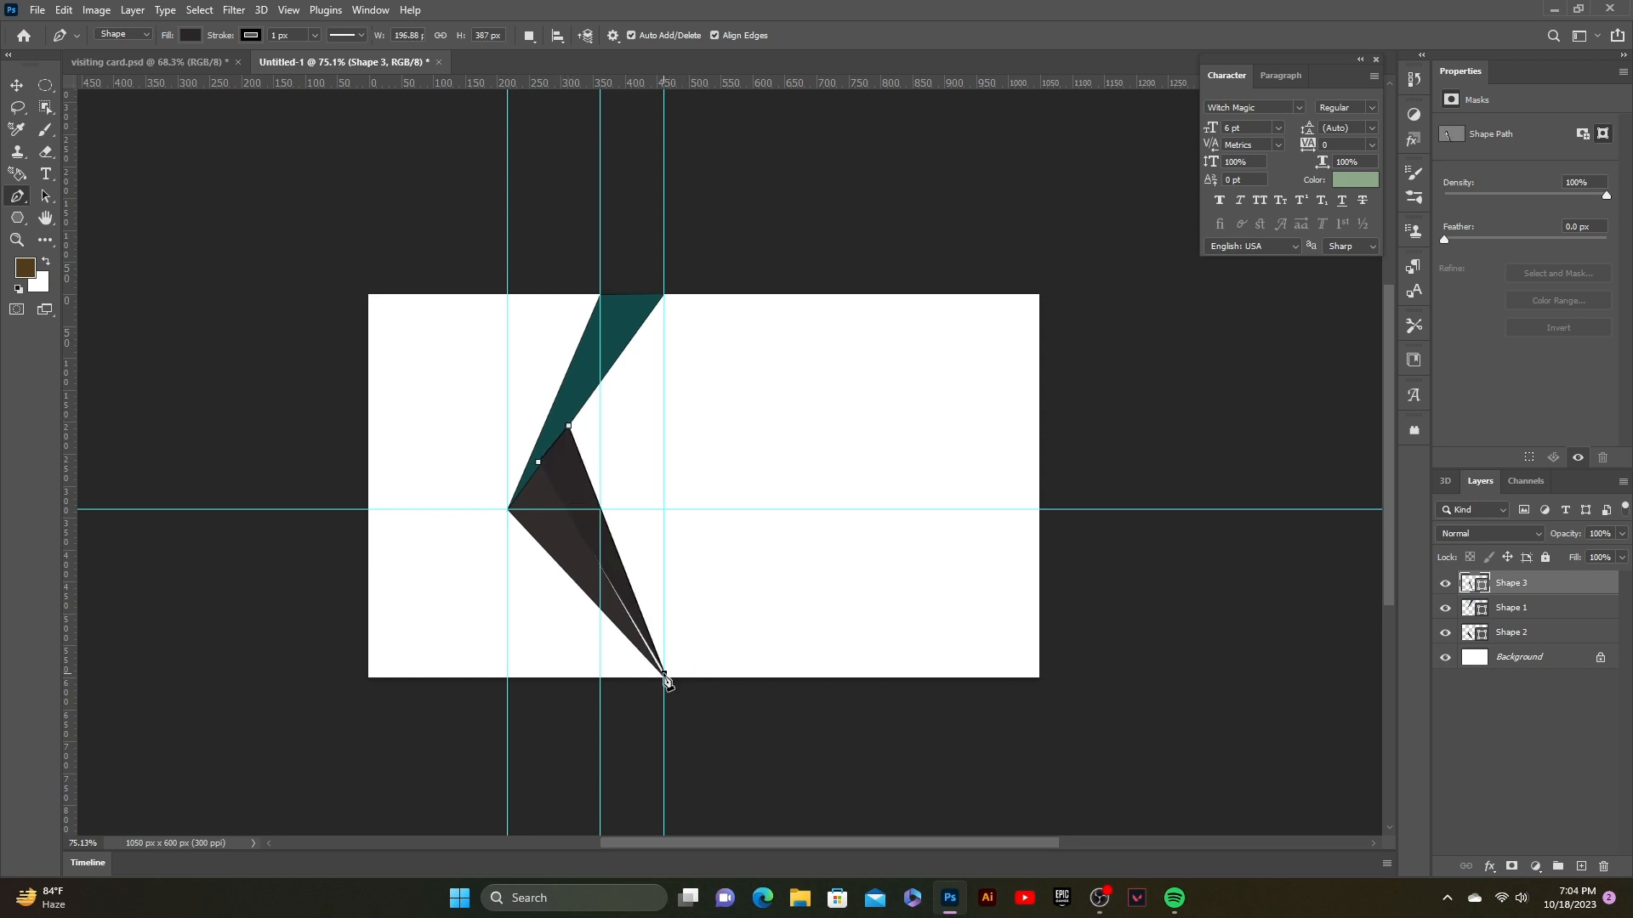
key("ctrl+z")
left_click(664, 675)
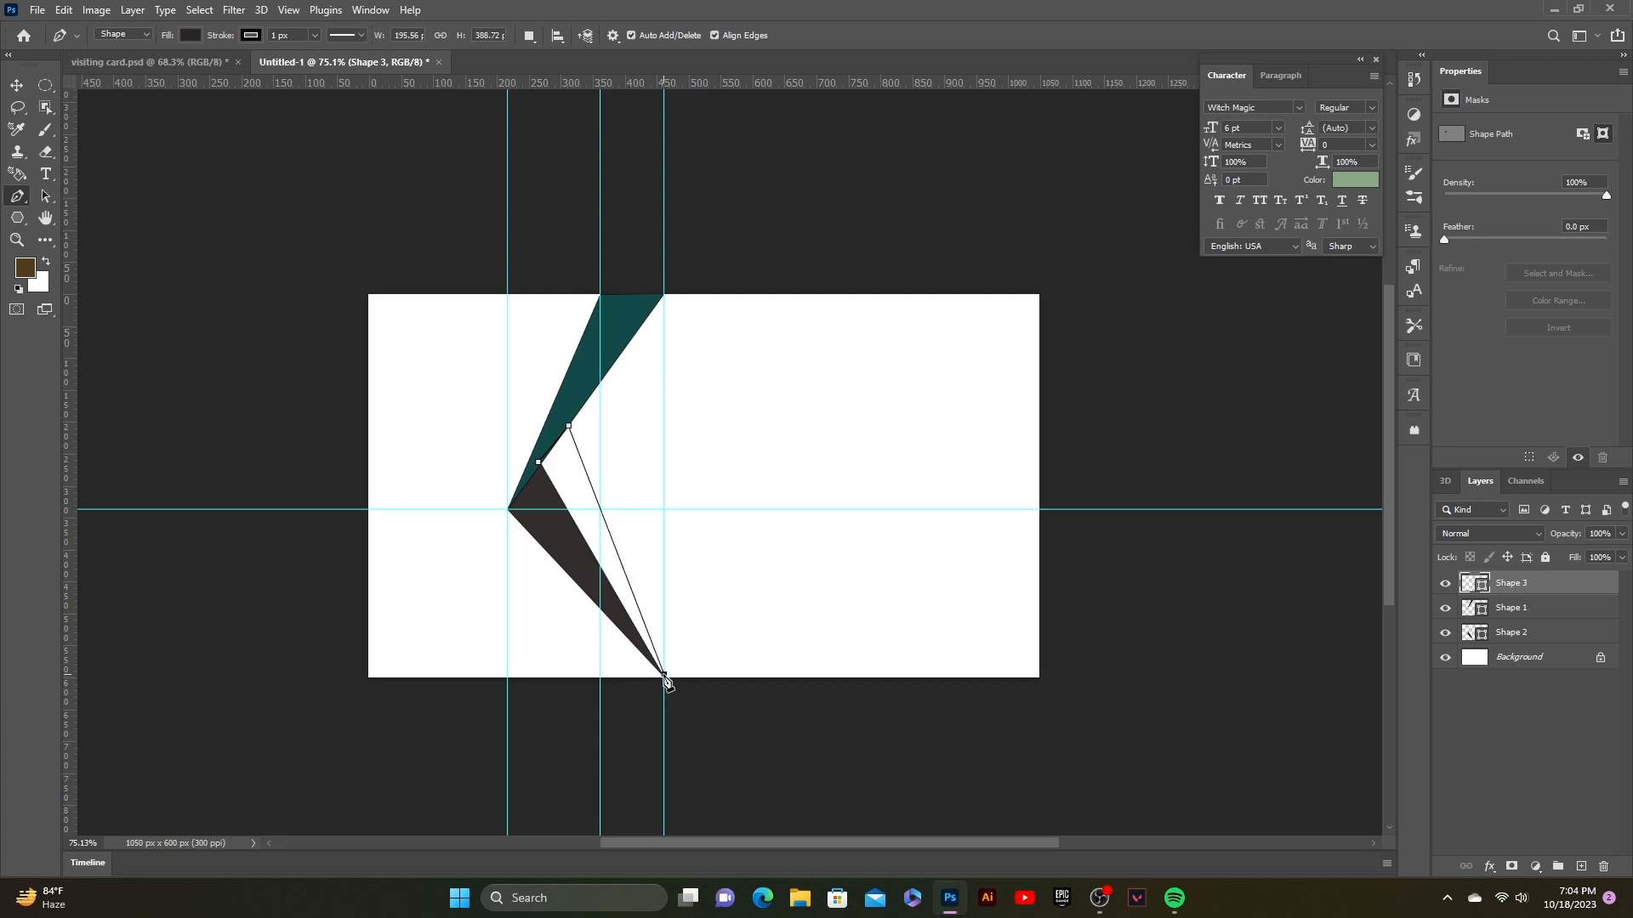
key("ctrl+z")
key("ctrl+z")
key("ctrl+z")
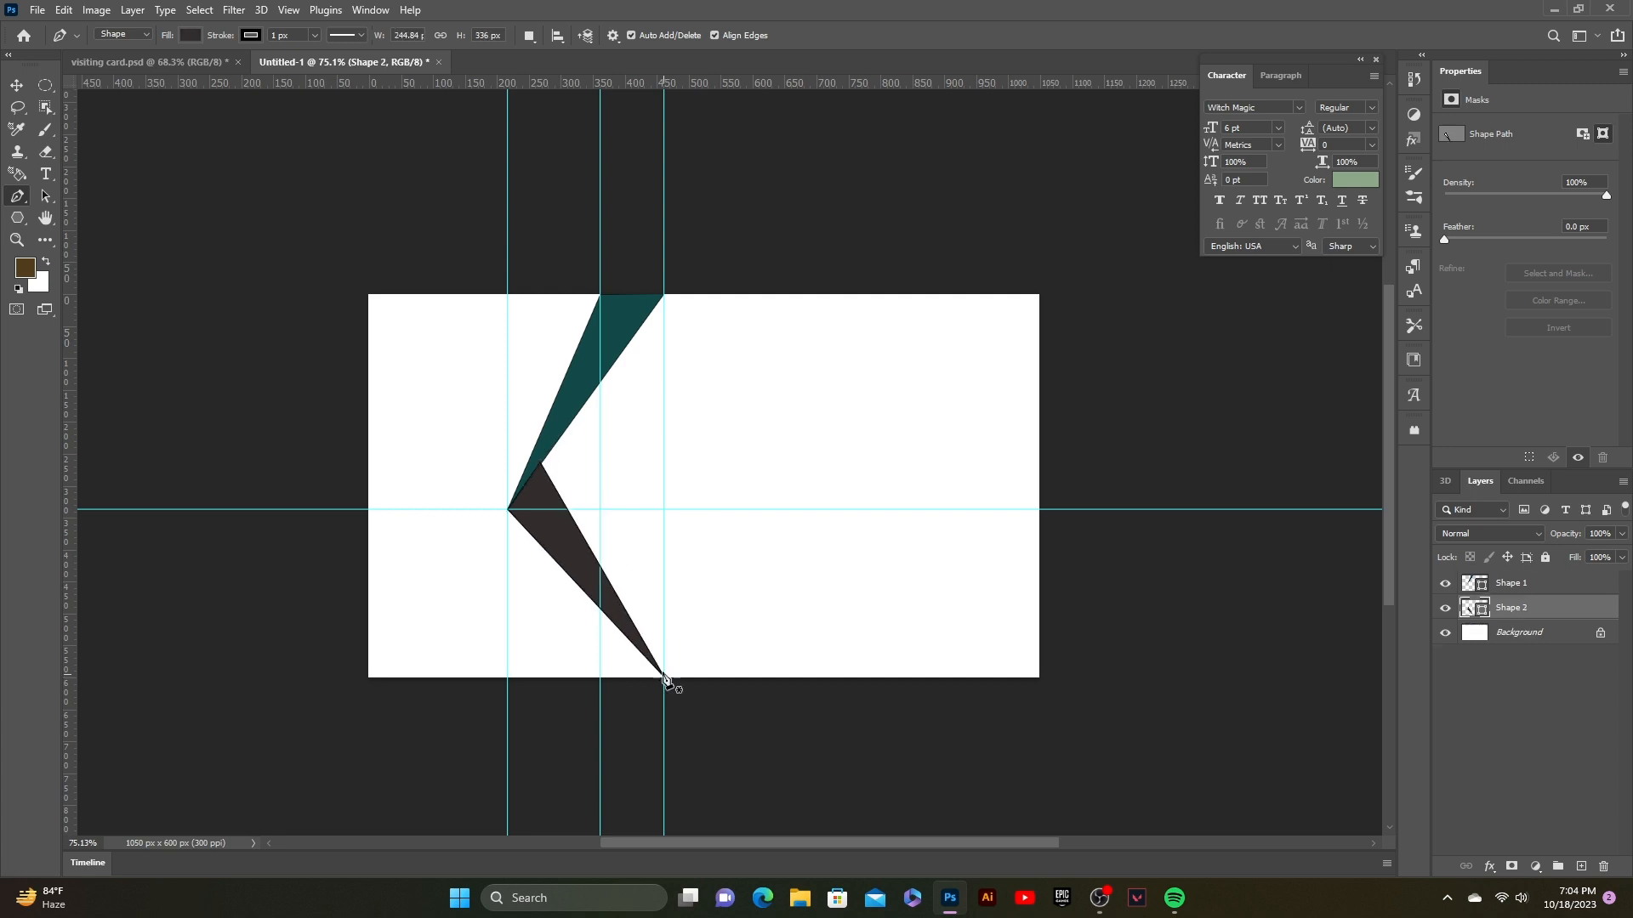
left_click(533, 470)
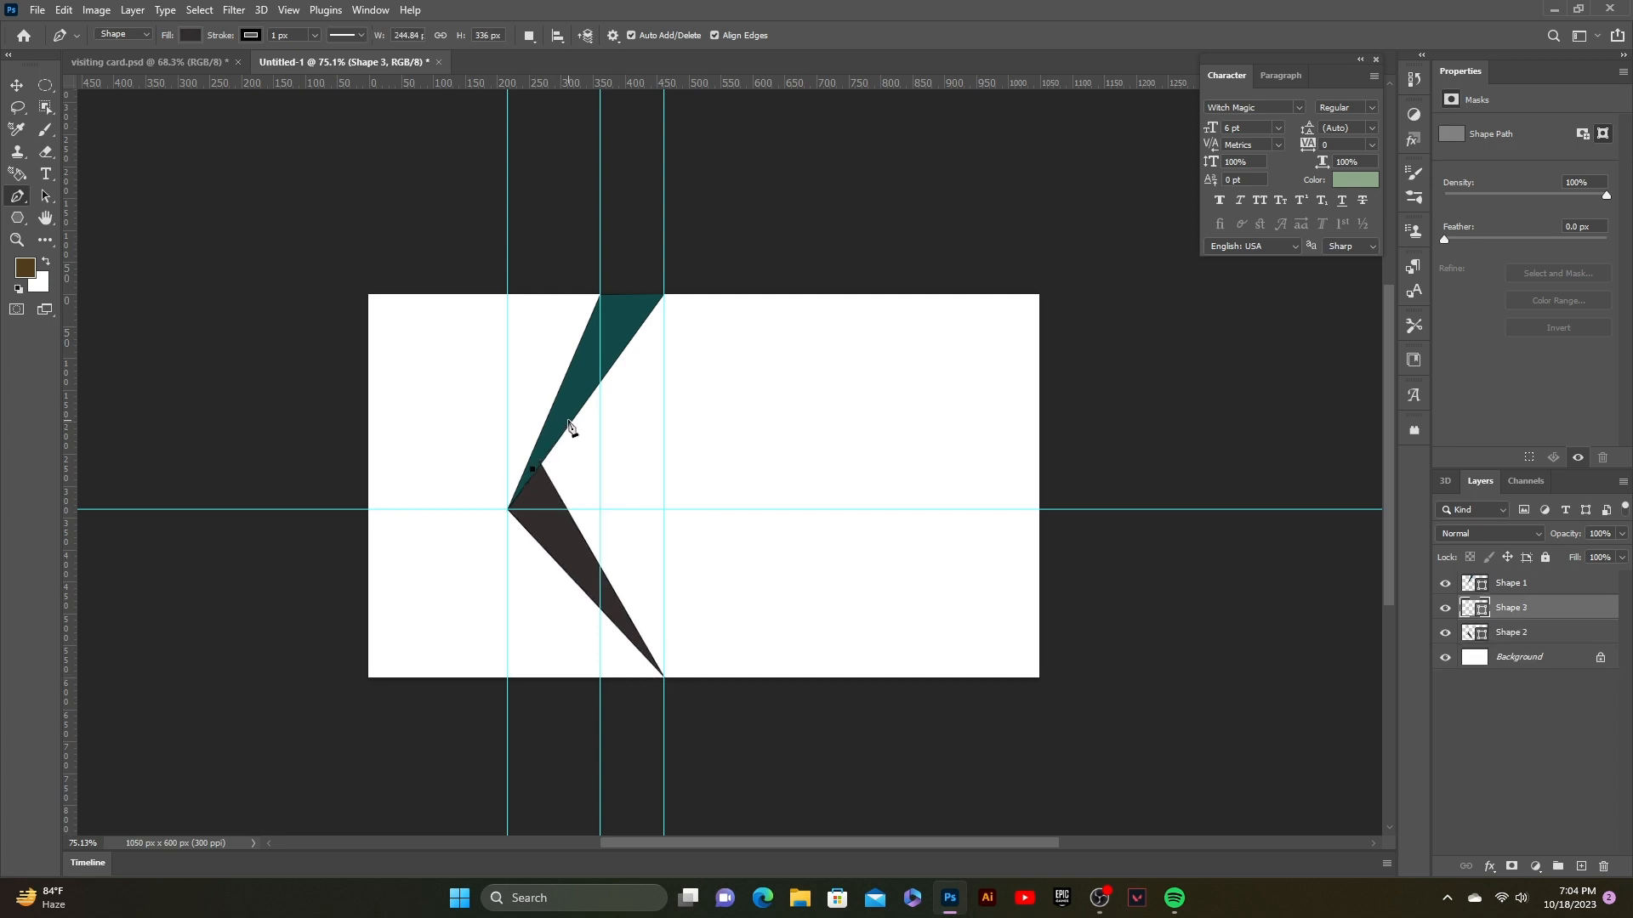
left_click(568, 420)
left_click(664, 677)
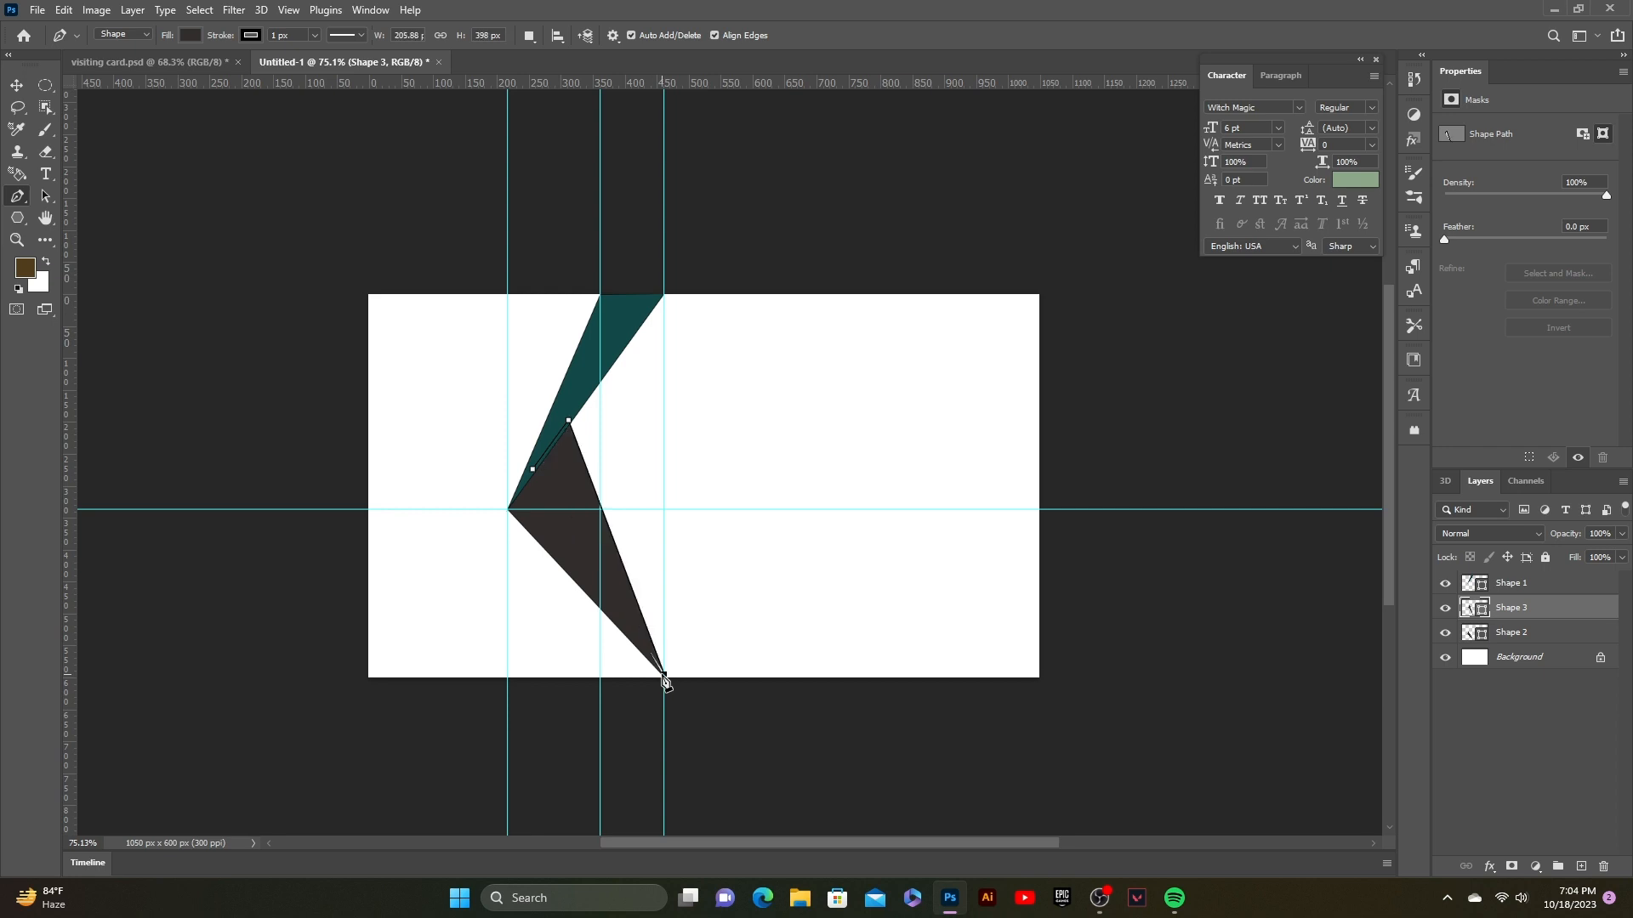
left_click(533, 469)
Step: Move Shape 3 below Shape 2 and fill it with black #000000
left_click(17, 86)
left_click(317, 479)
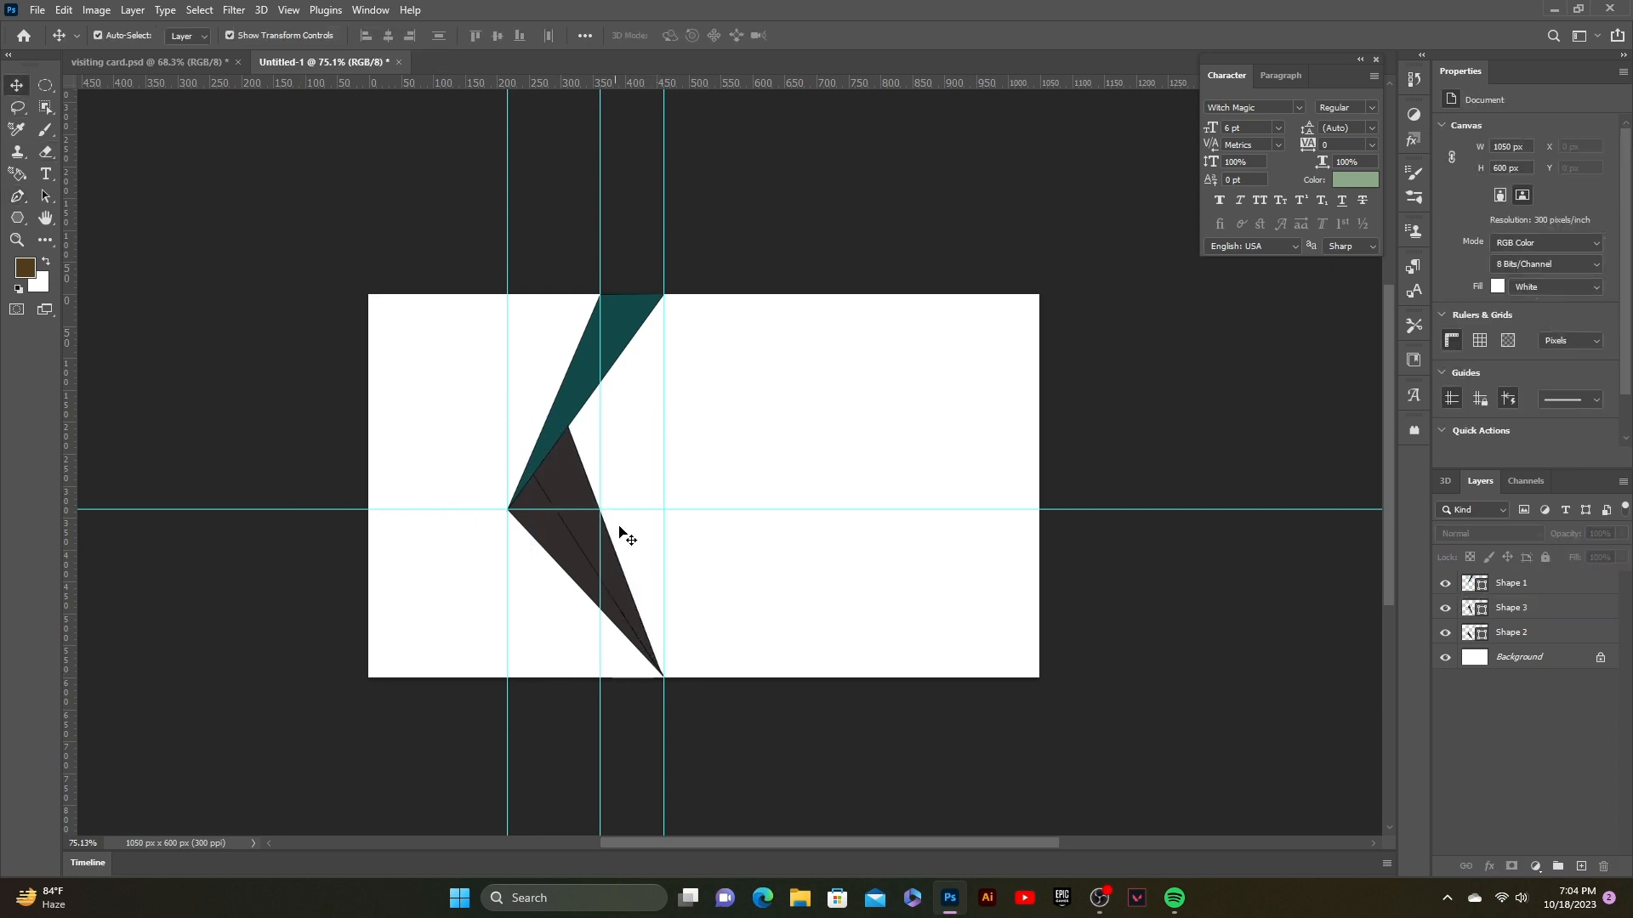
left_click(574, 489)
left_click_drag(1543, 605, 1533, 641)
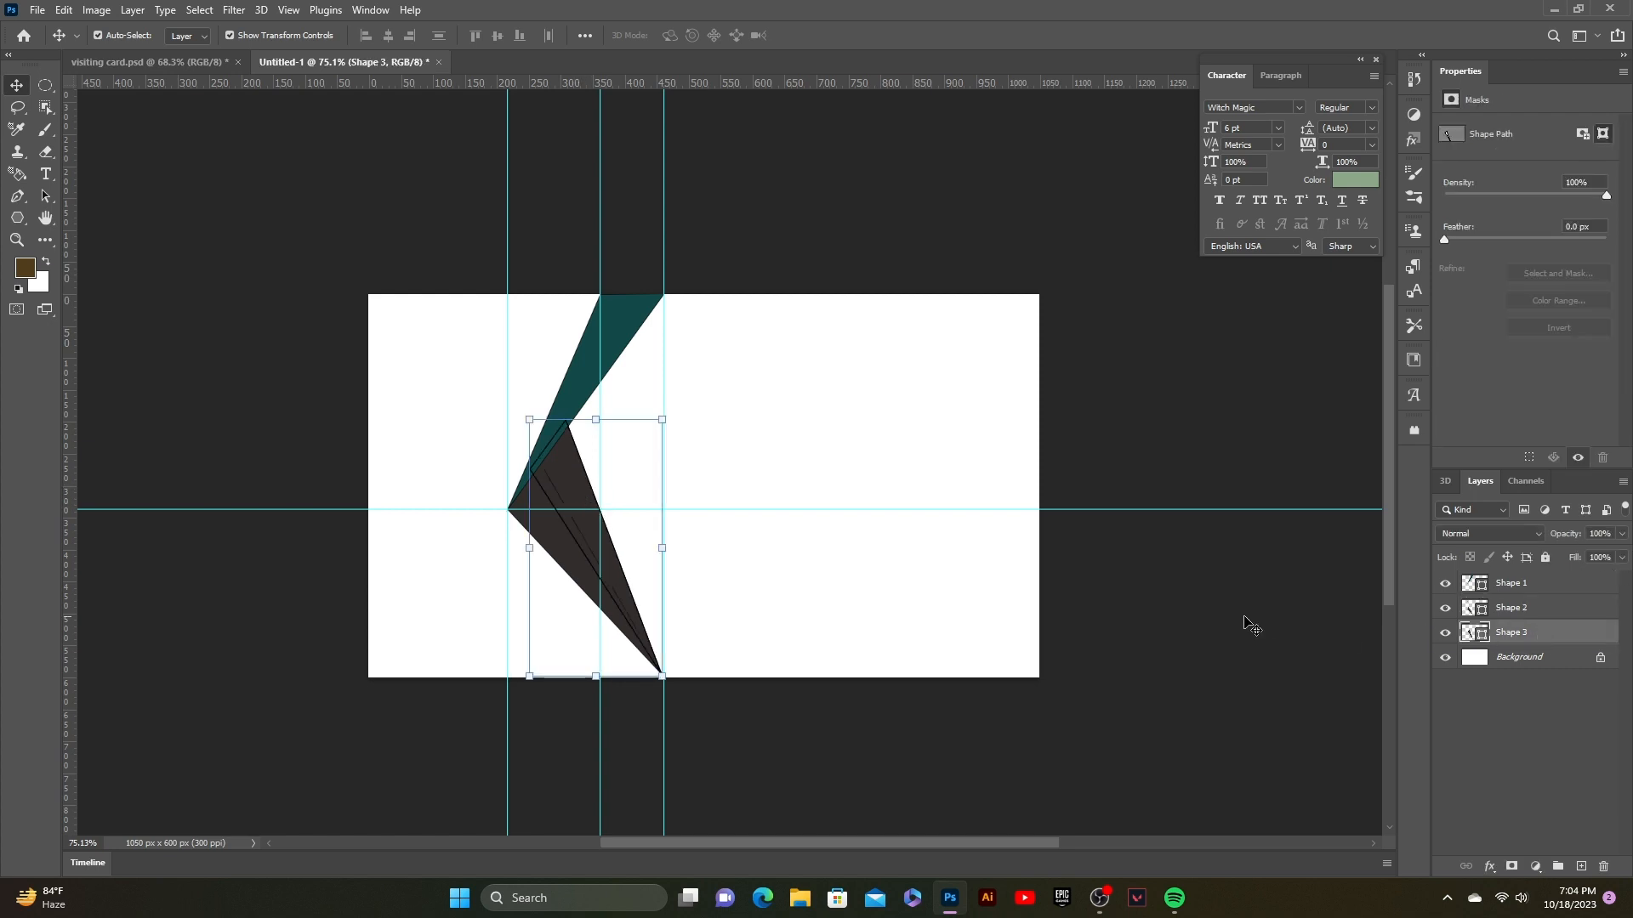
left_click(1250, 625)
left_click(569, 493)
double_click(1474, 634)
mouse_move(1212, 685)
left_mouse_down()
mouse_move(1142, 660)
mouse_move(1131, 707)
mouse_move(1103, 710)
left_mouse_up()
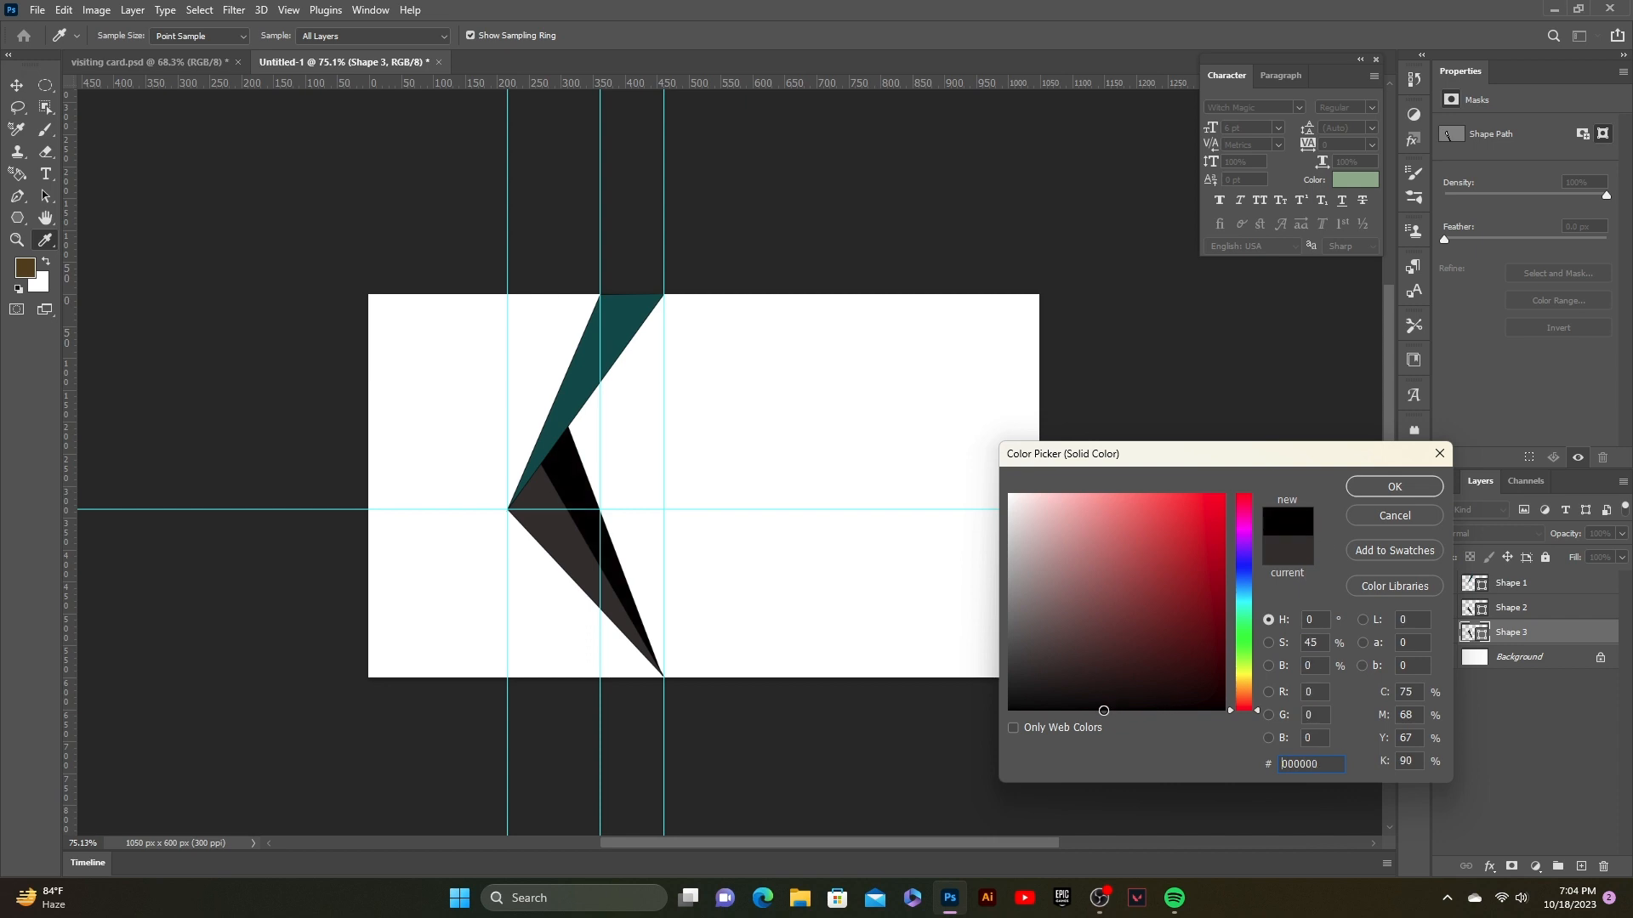
left_click(1395, 488)
left_click(1172, 548)
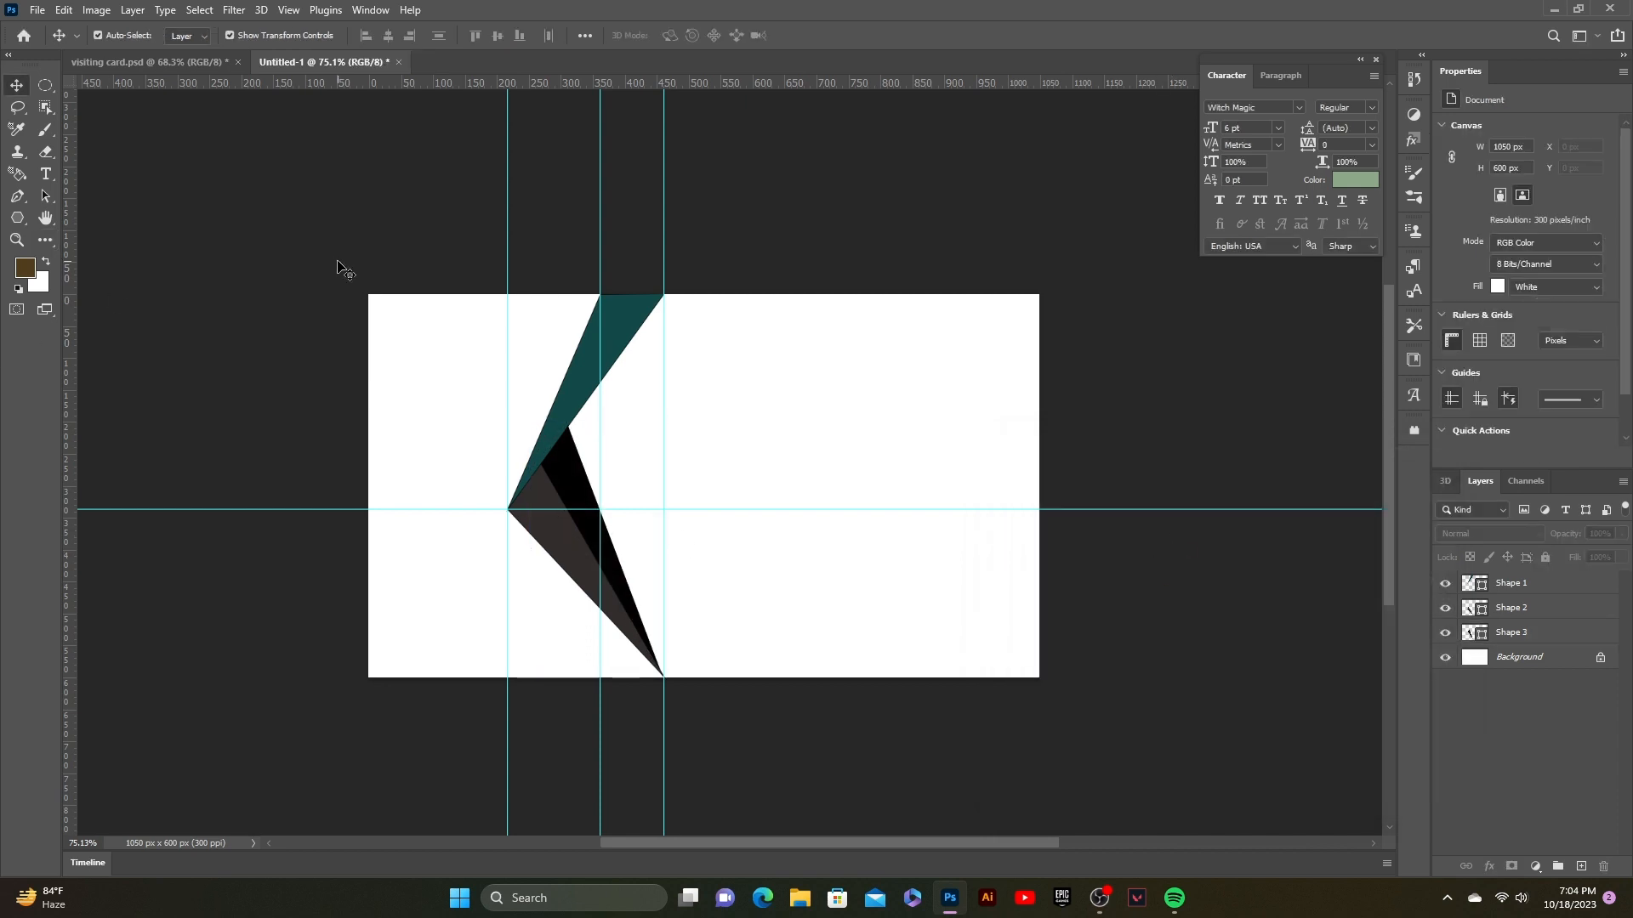
Step: Drag all four guides back to the rulers to clear them
left_click_drag(508, 280, 68, 298)
left_click_drag(600, 228, 613, 85)
left_click_drag(661, 255, 7, 334)
left_click_drag(238, 508, 294, 84)
scroll(799, 689, "up", 2)
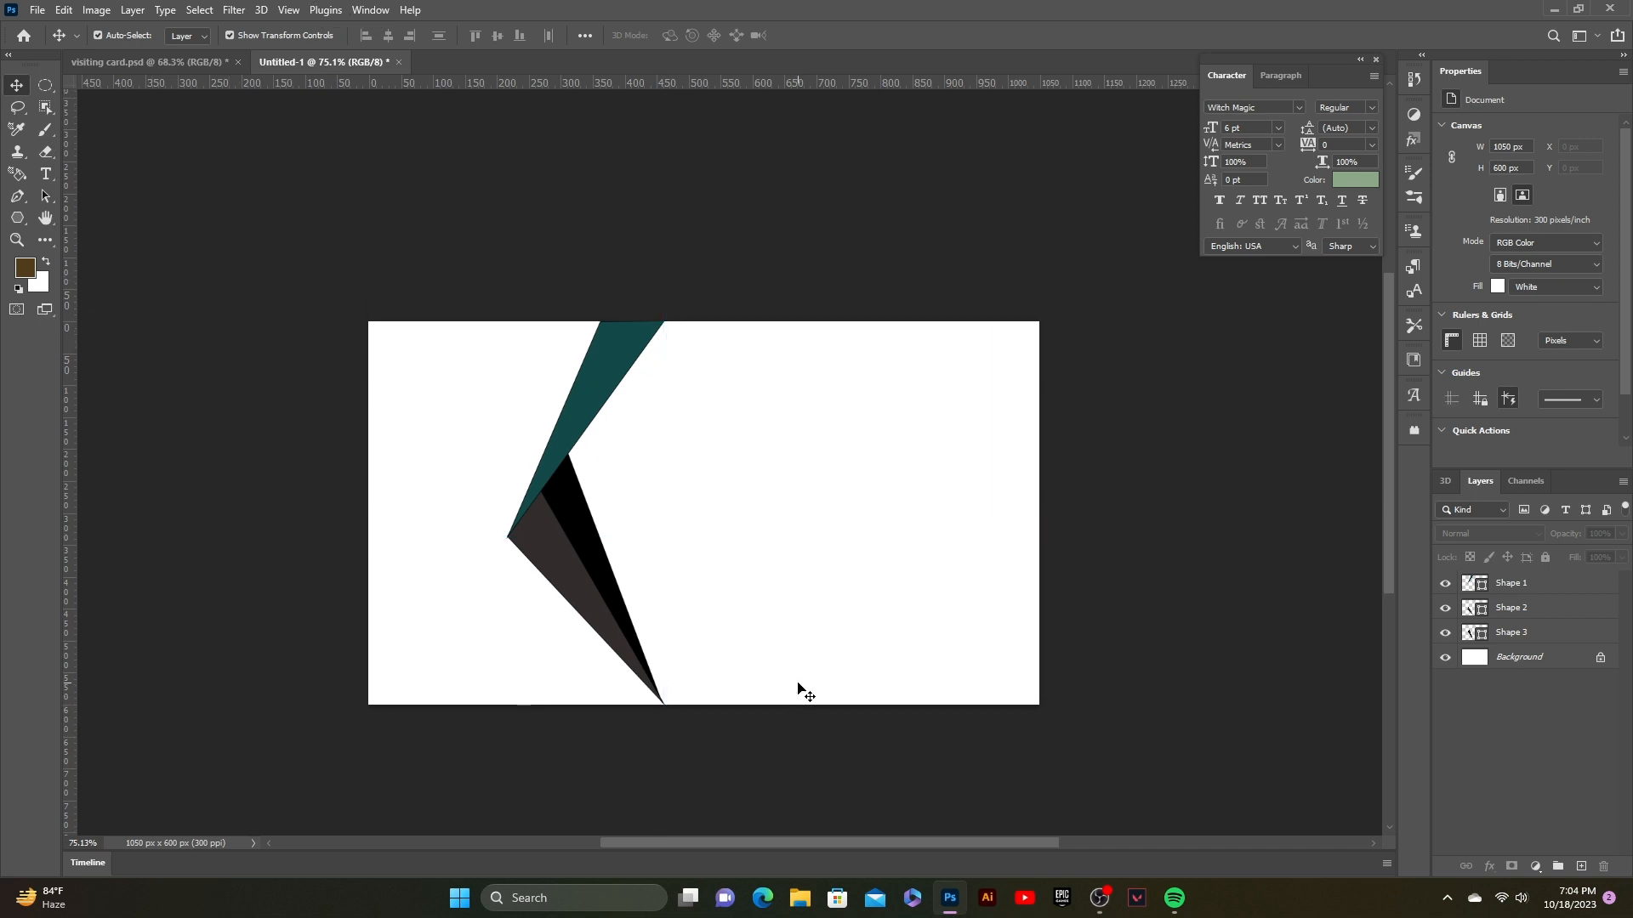
Step: Draw a large polygon over the card's right side with its pointed left edge at the chevron tip
left_click(17, 195)
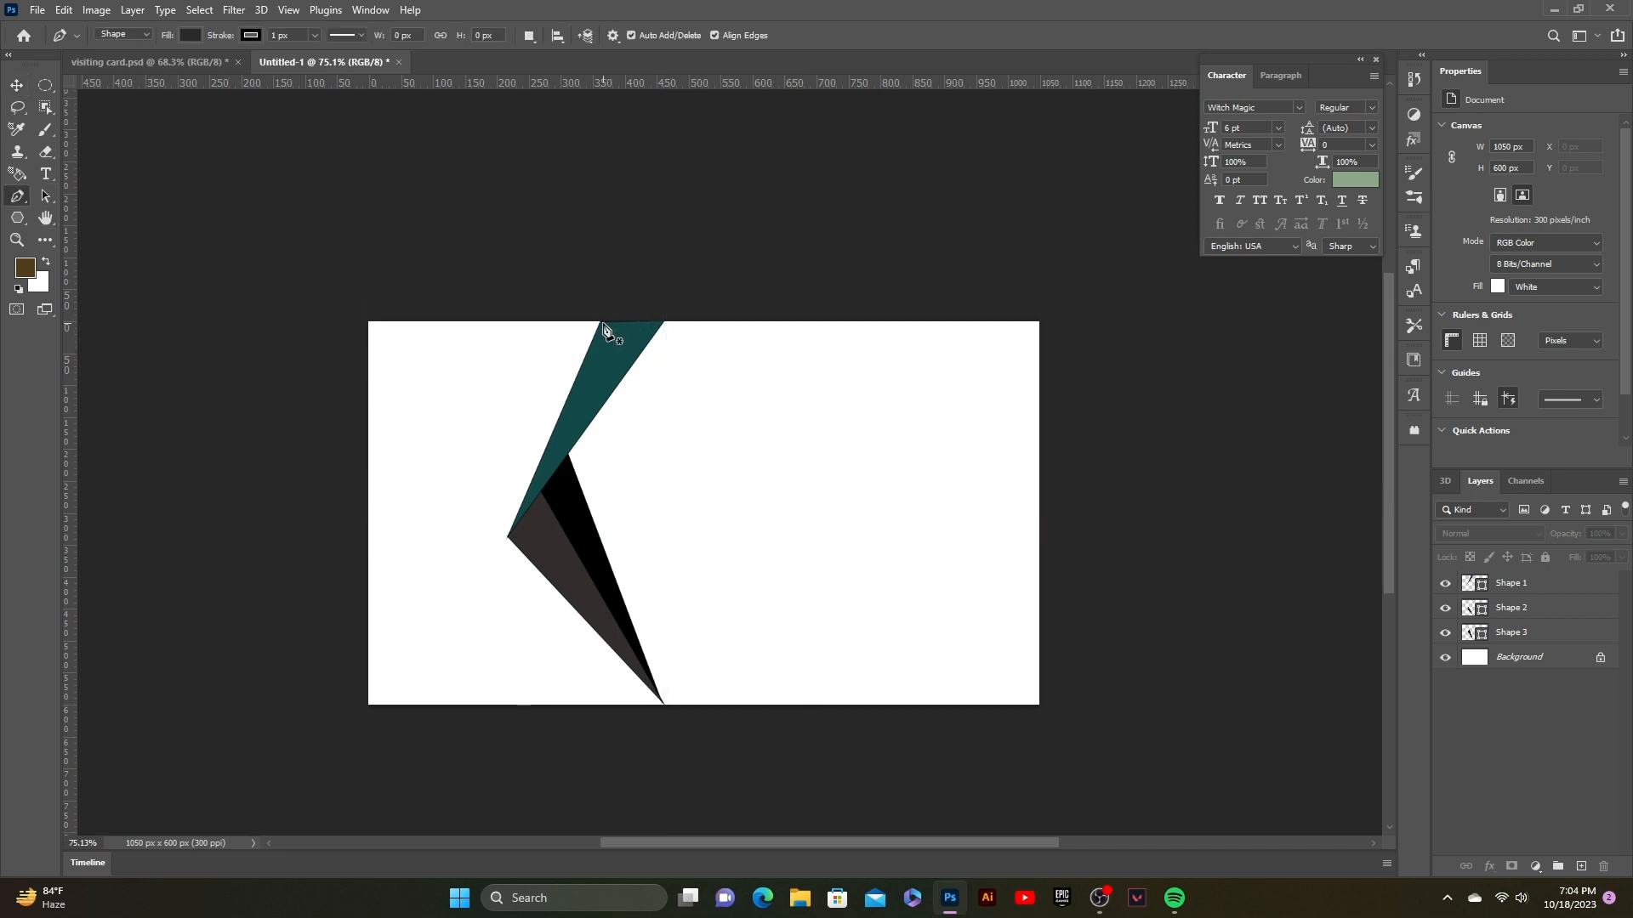
left_click(600, 322)
left_click(1052, 326)
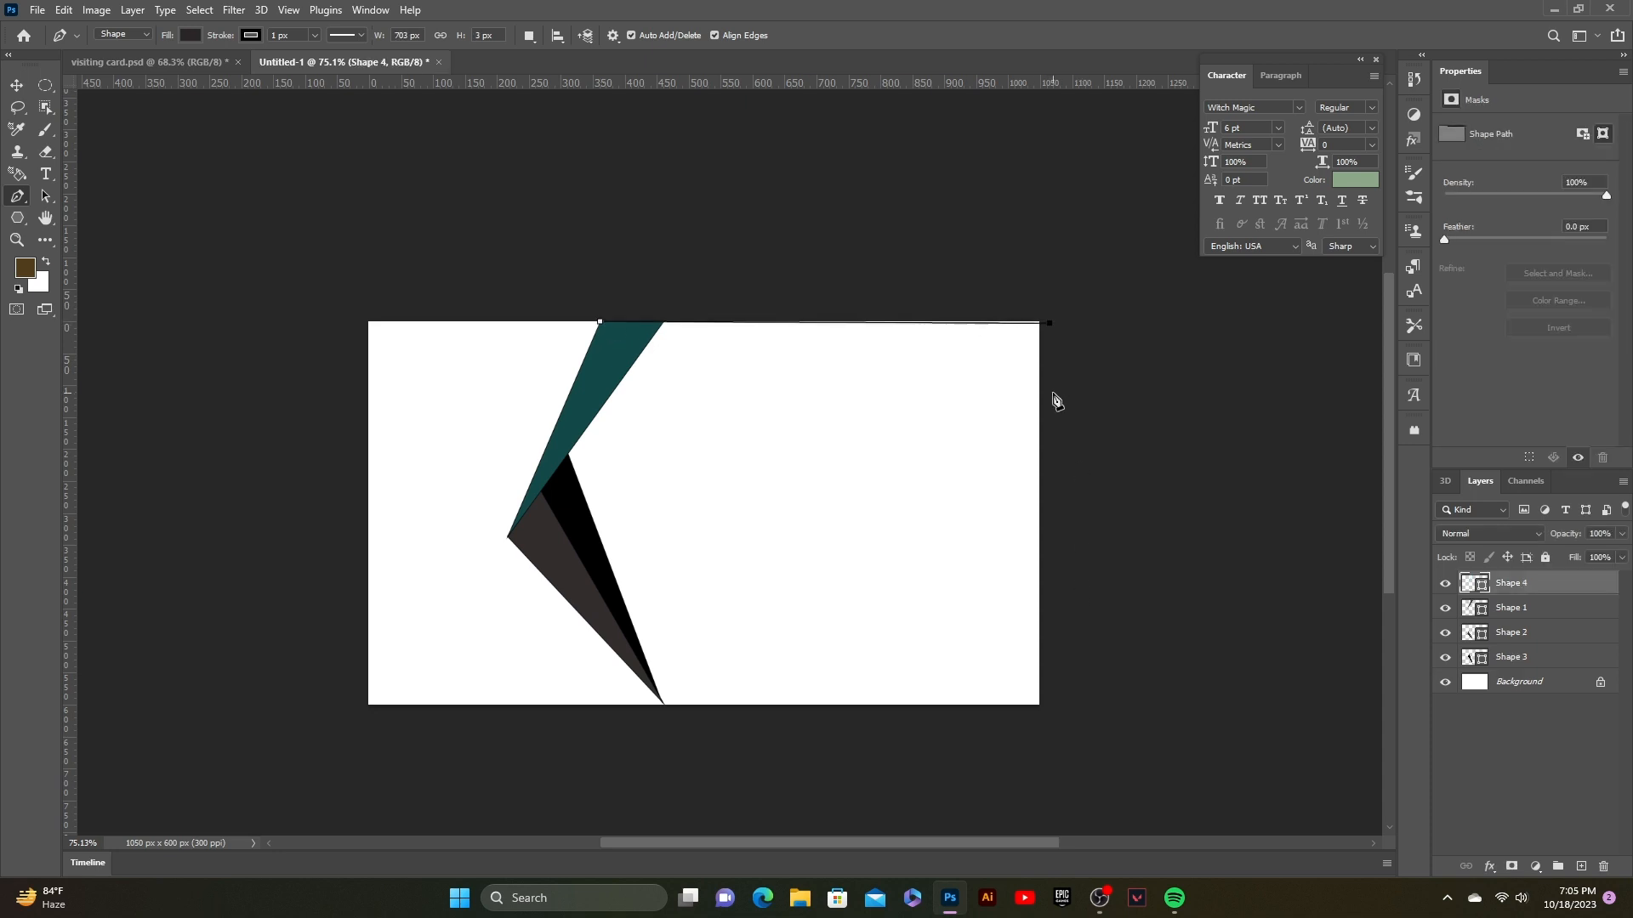
key("ctrl+z")
left_click(1051, 306)
left_click(1082, 745)
left_click(795, 782)
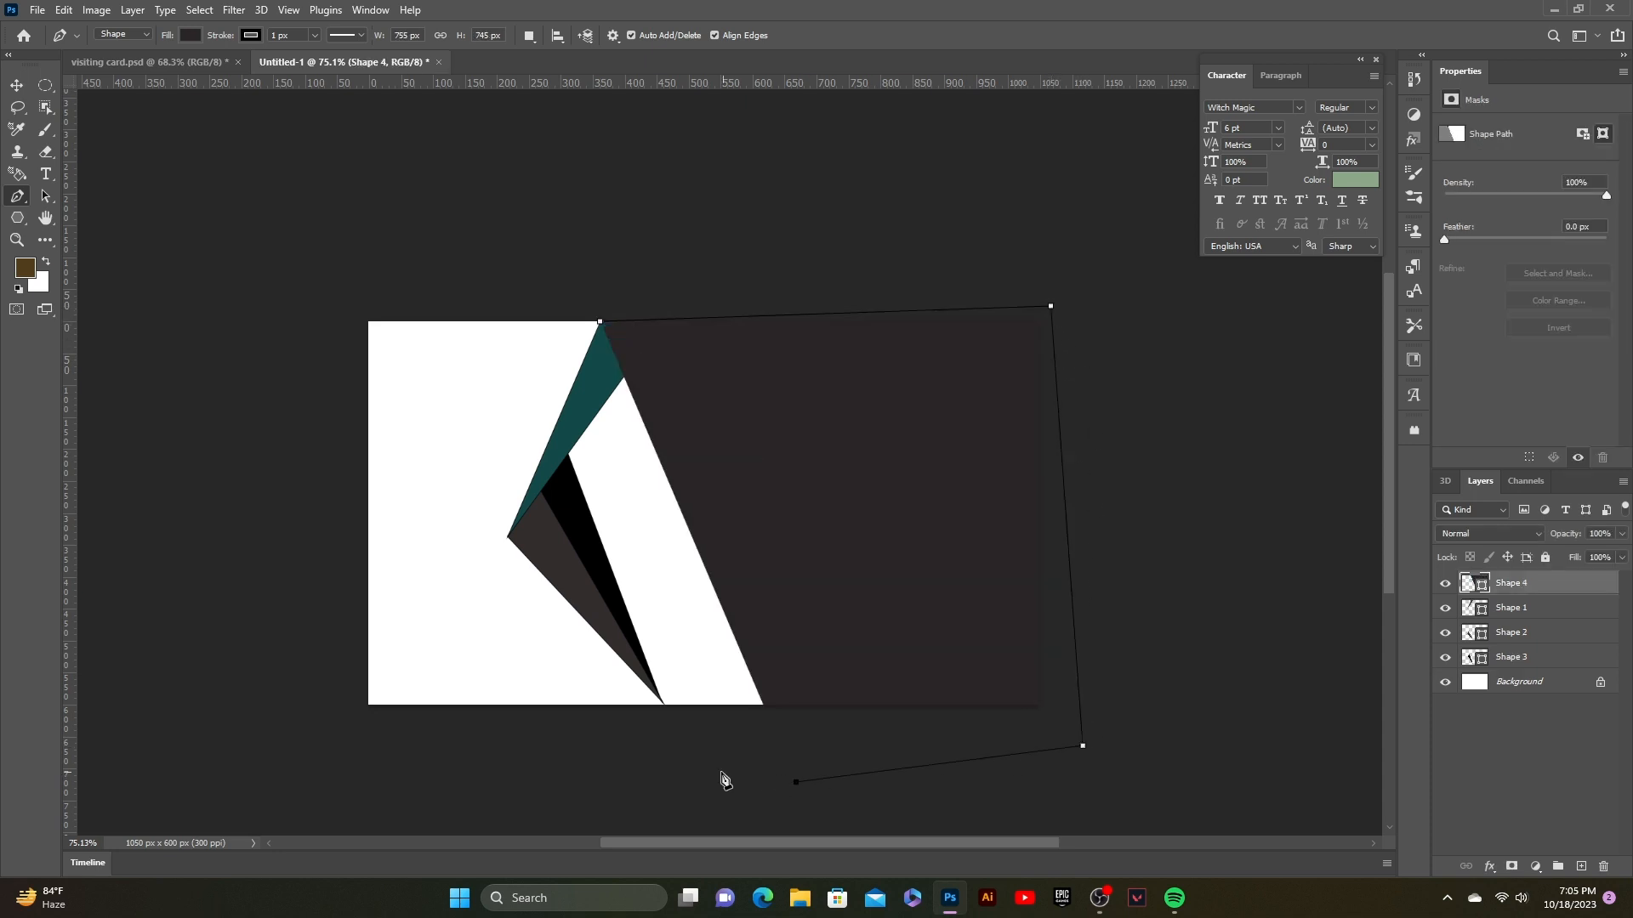
left_click(651, 756)
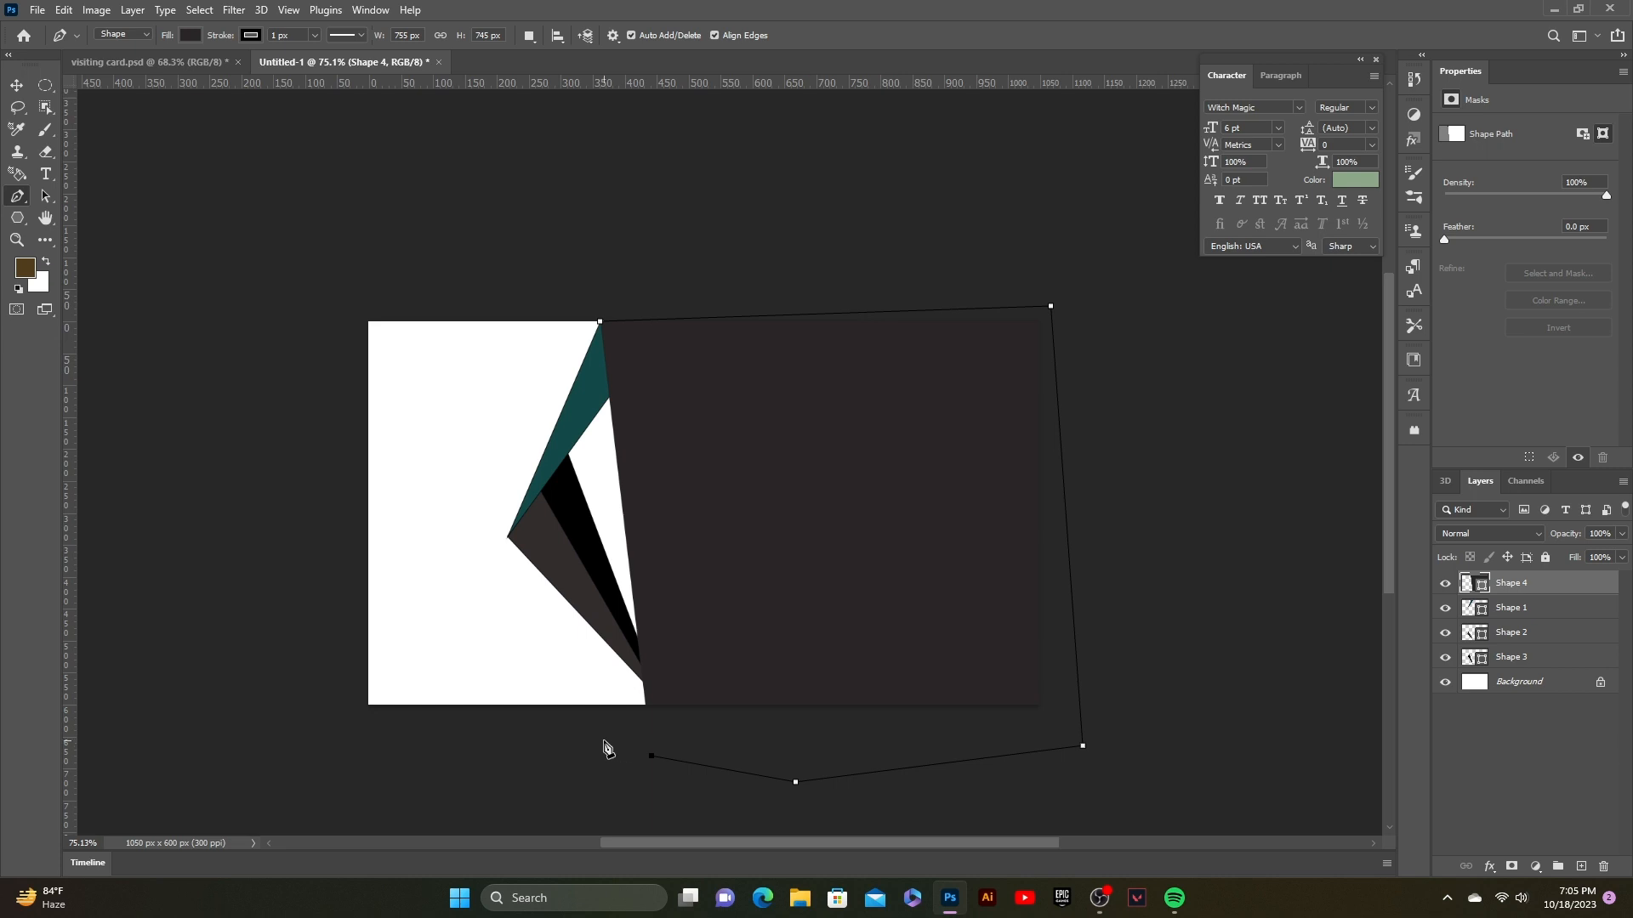
left_click(603, 741)
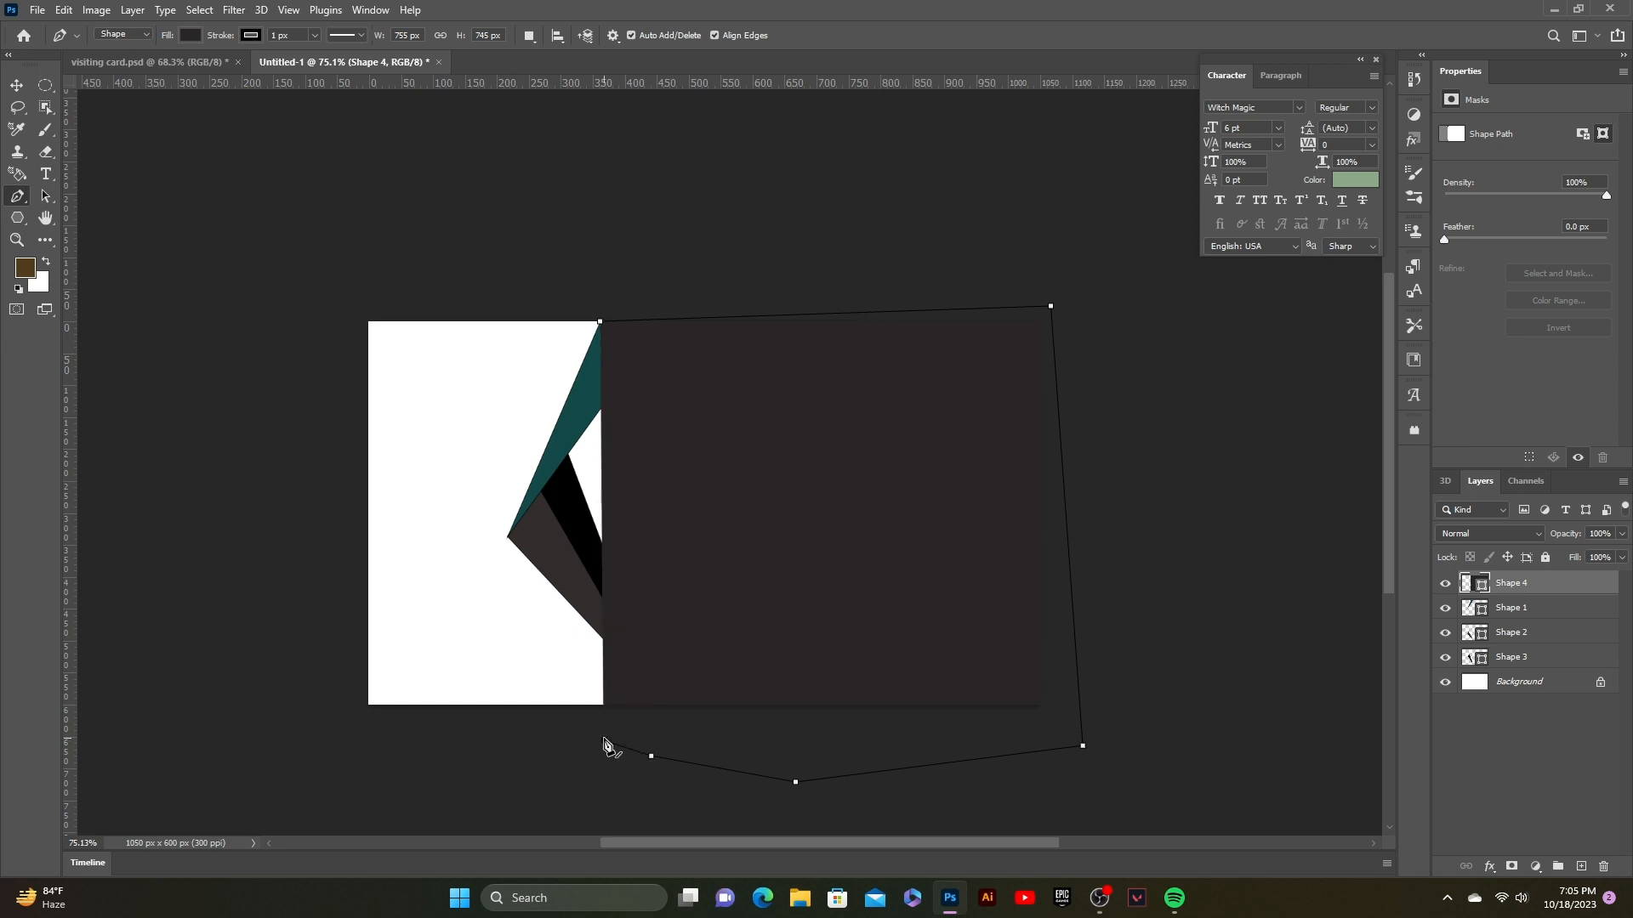
left_click(509, 541)
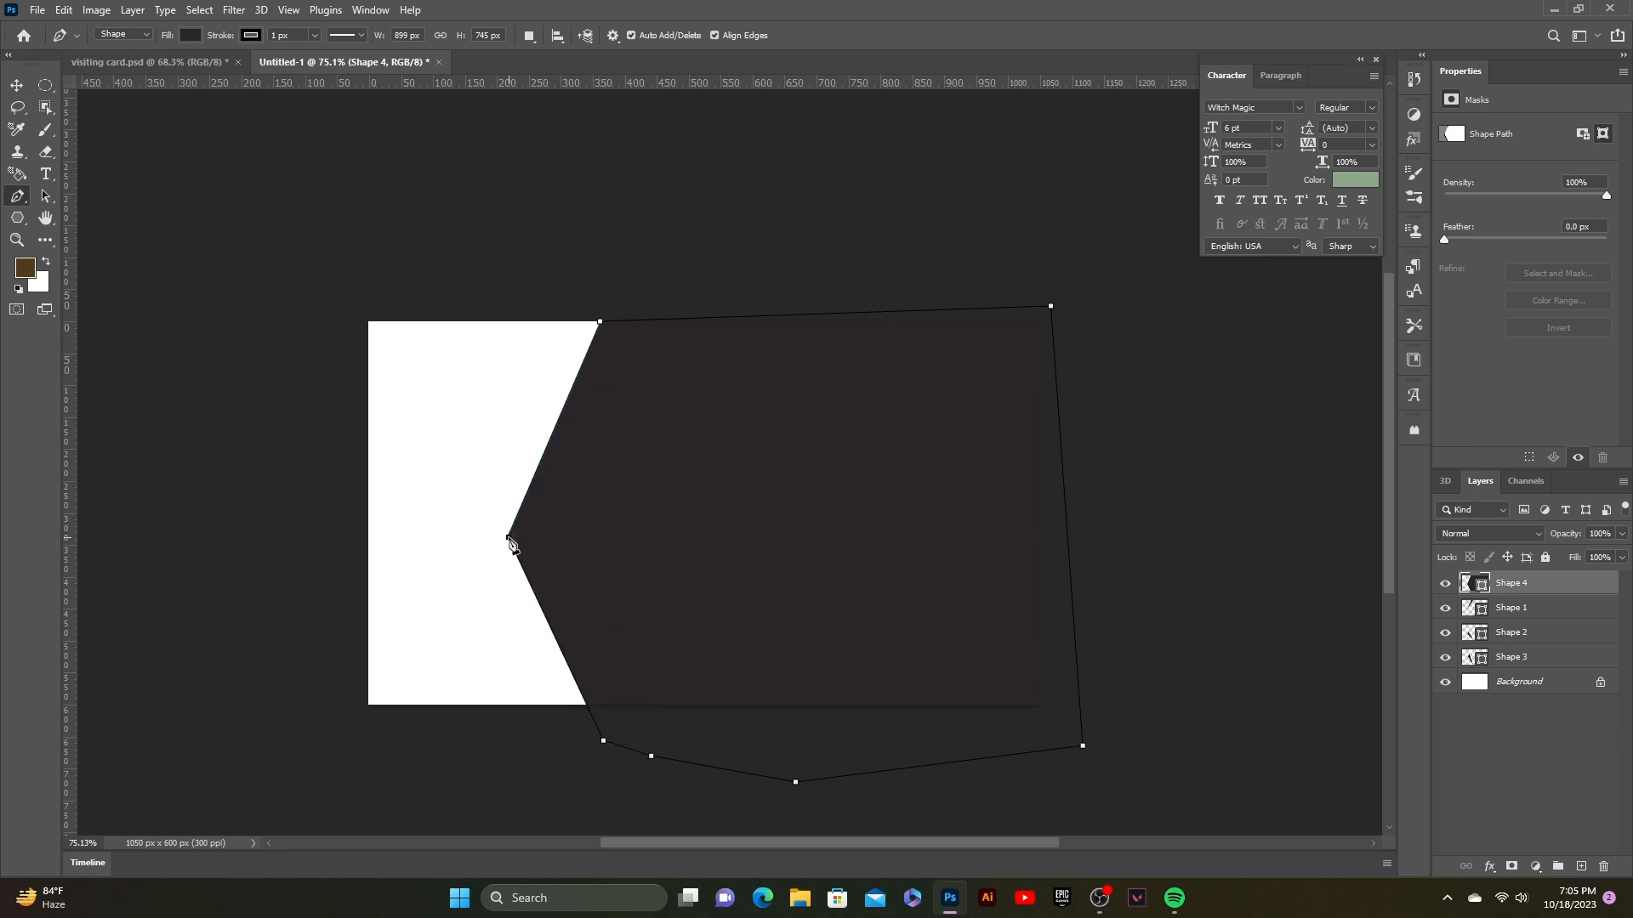
left_click(601, 324)
Step: Fill Shape 4 with near-black teal #01090B and move it beneath the chevron triangles
double_click(1465, 589)
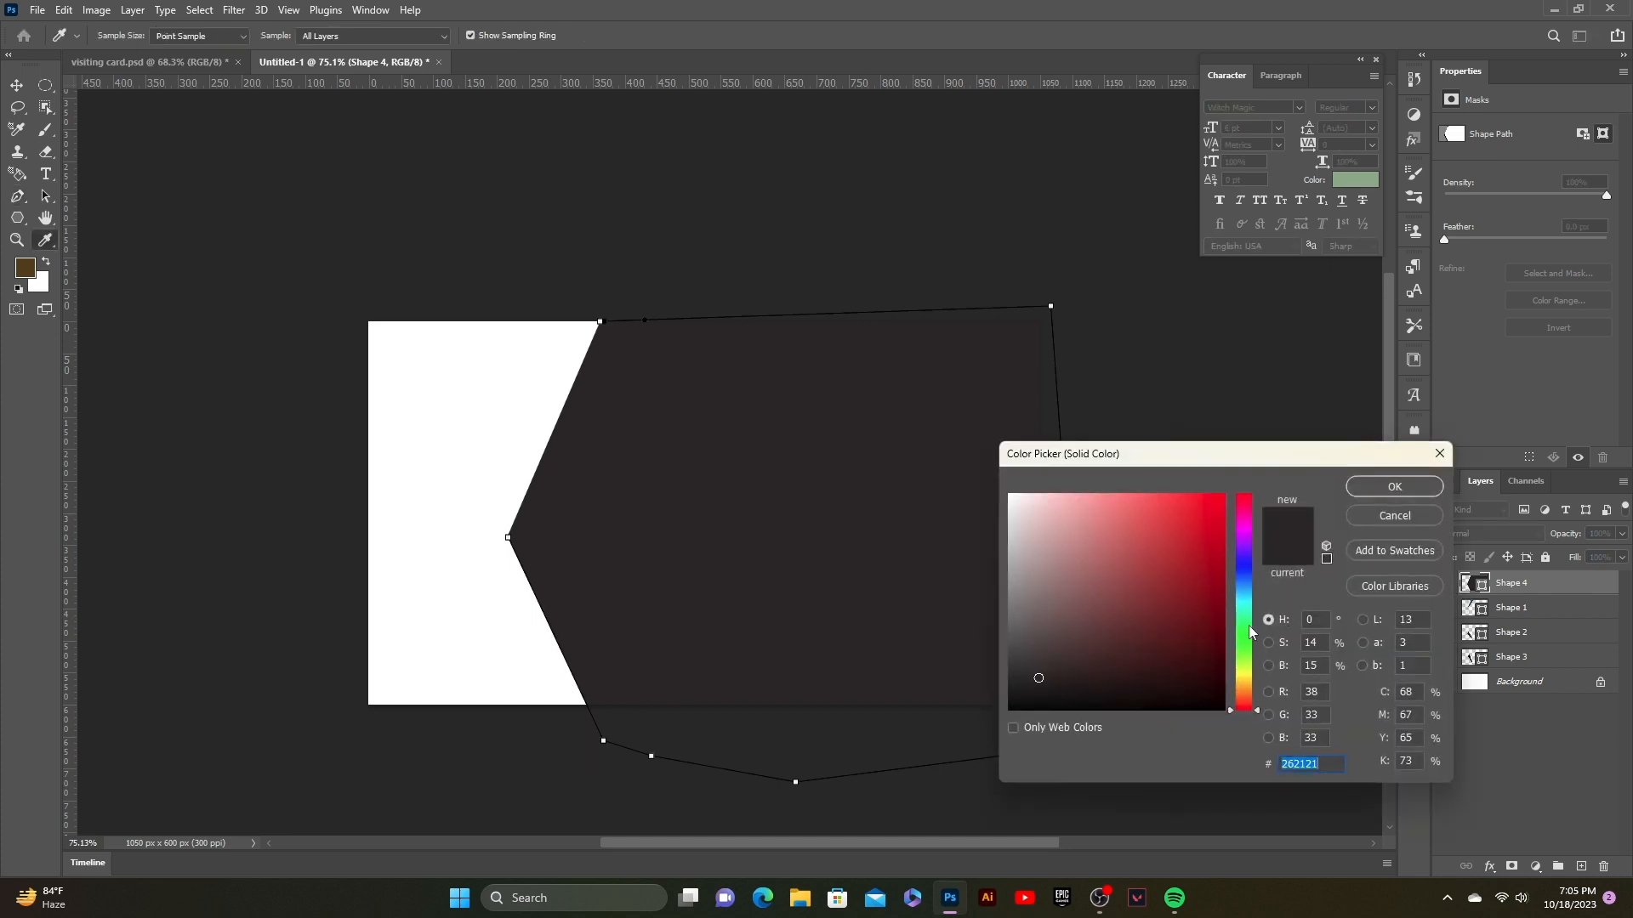
left_click_drag(1249, 632, 1248, 604)
mouse_move(1190, 651)
left_mouse_down()
mouse_move(1184, 685)
mouse_move(1207, 704)
left_mouse_up()
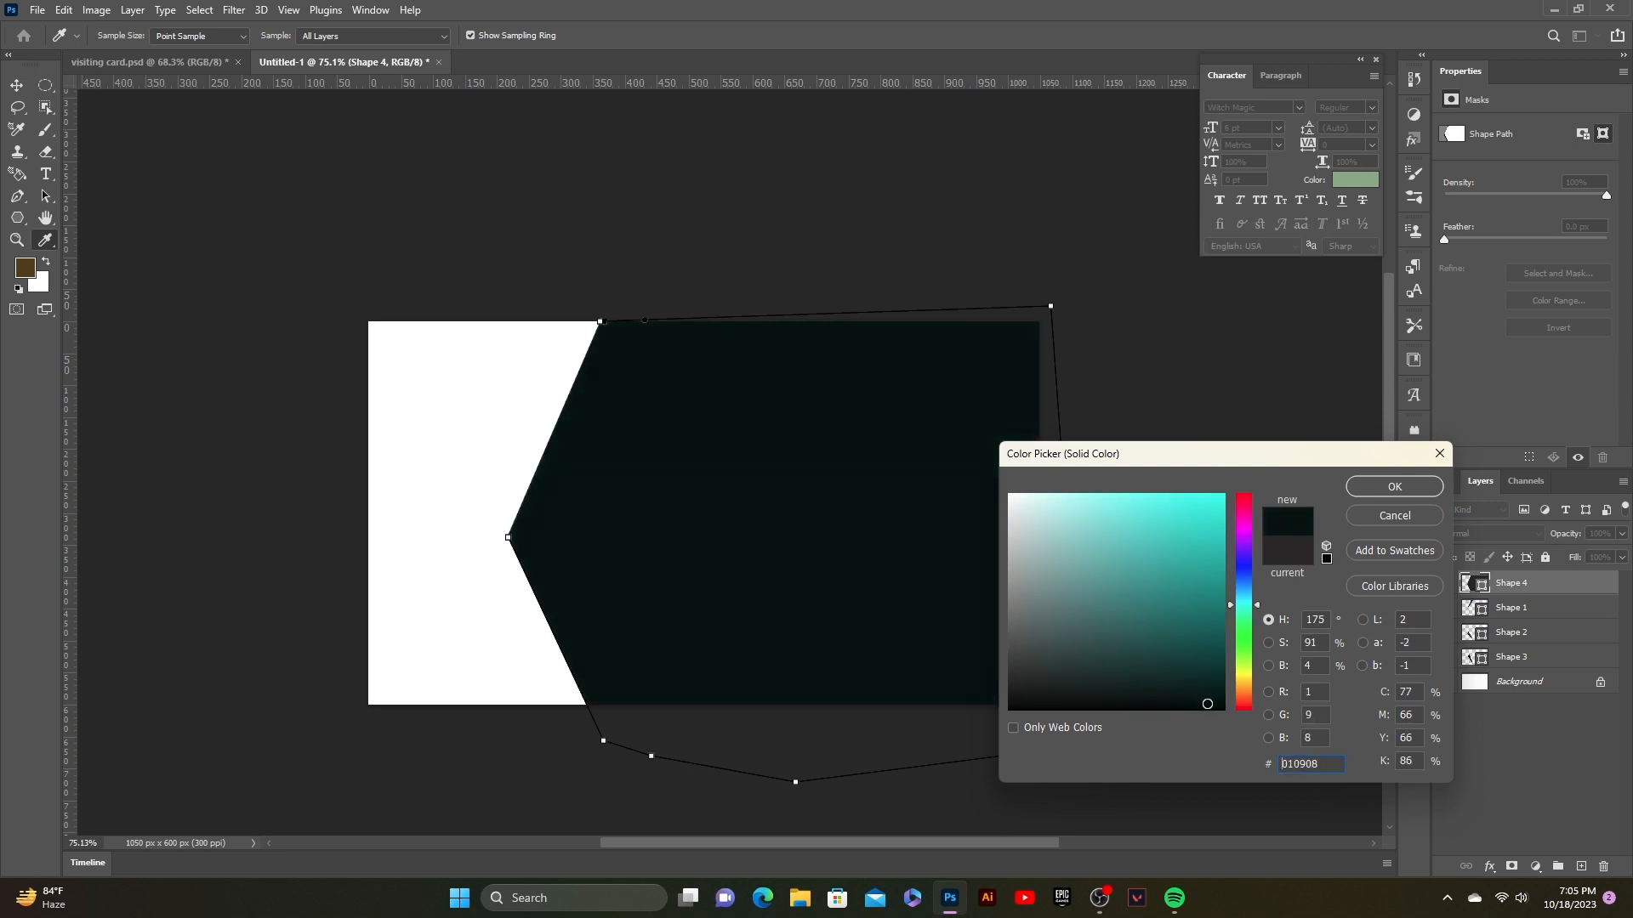
left_click(1395, 487)
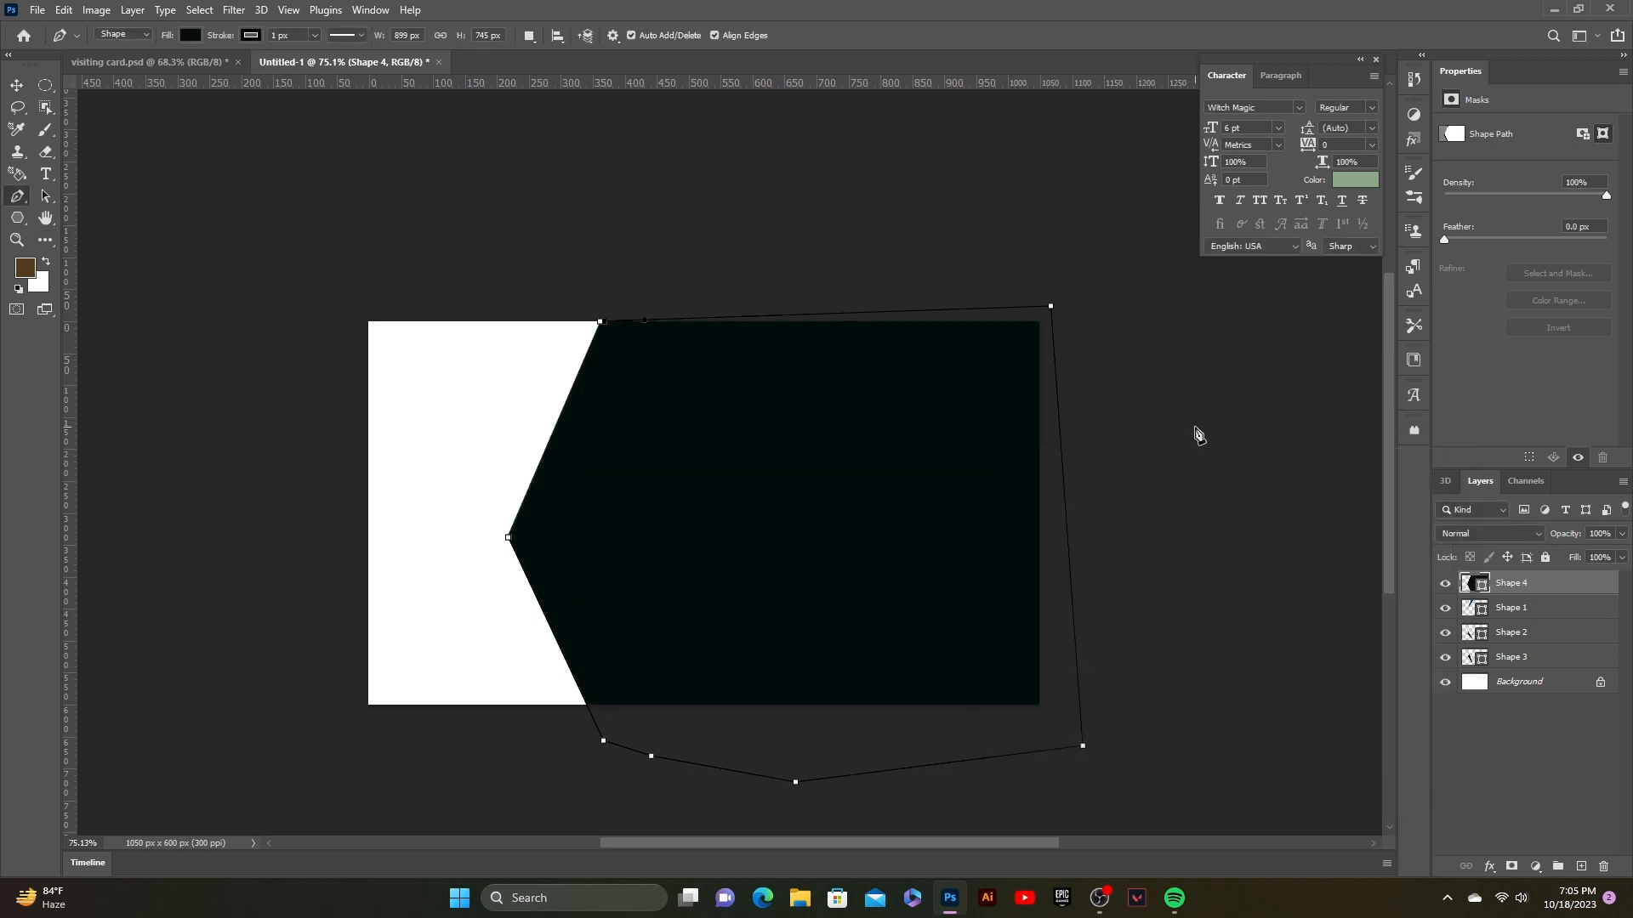
left_click_drag(1510, 583, 1502, 669)
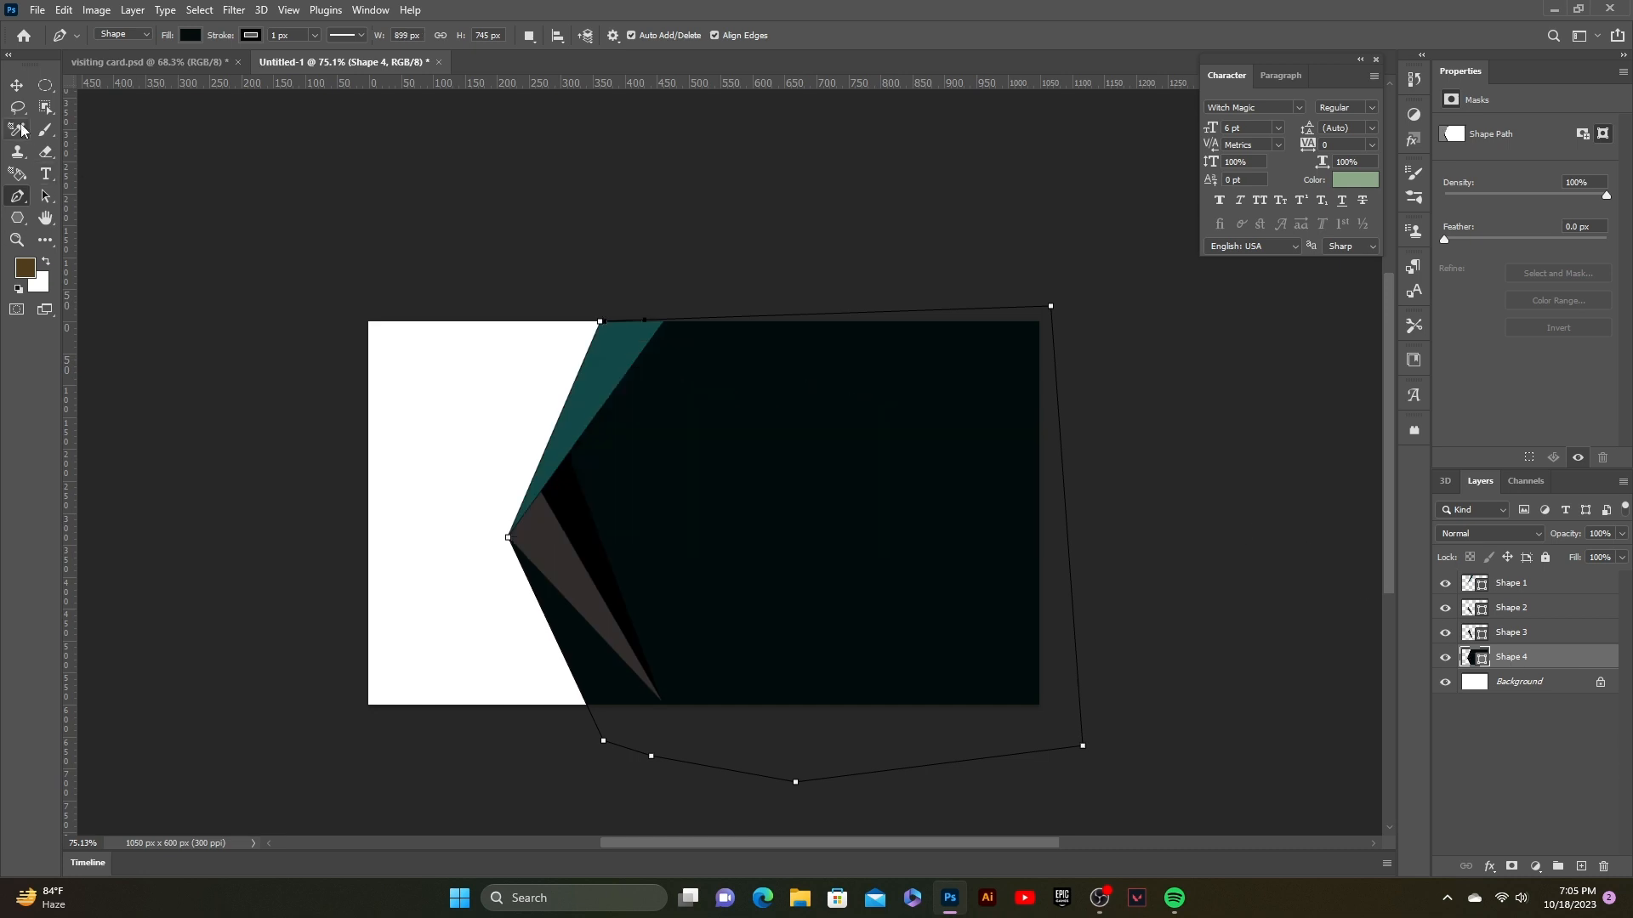
left_click(16, 85)
left_click(157, 291)
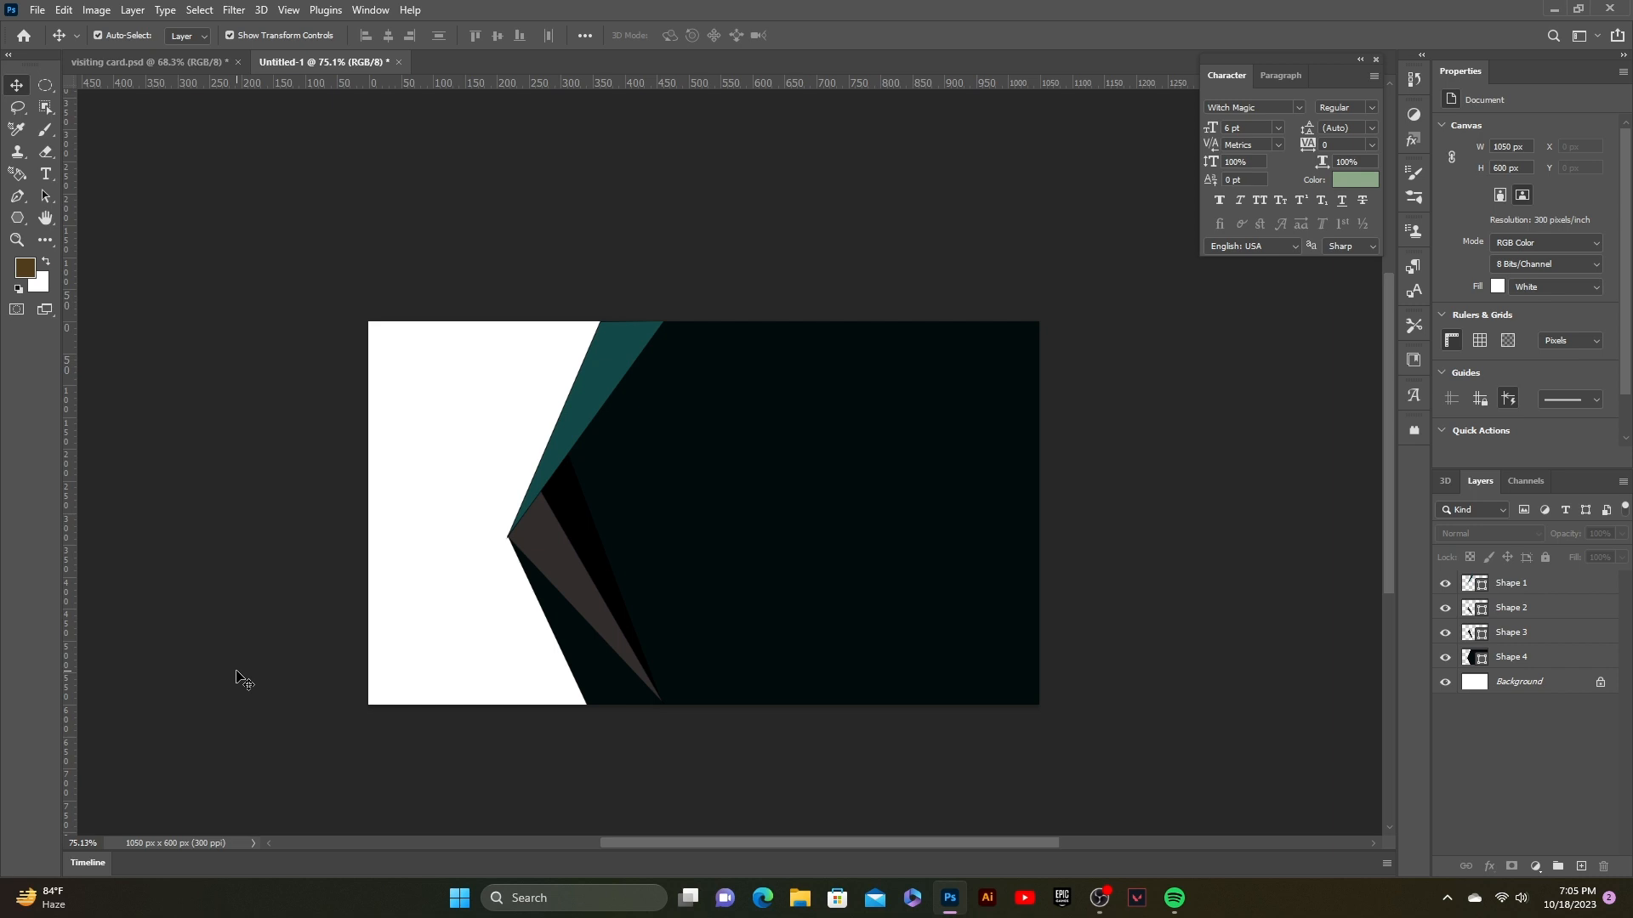
left_click(722, 633)
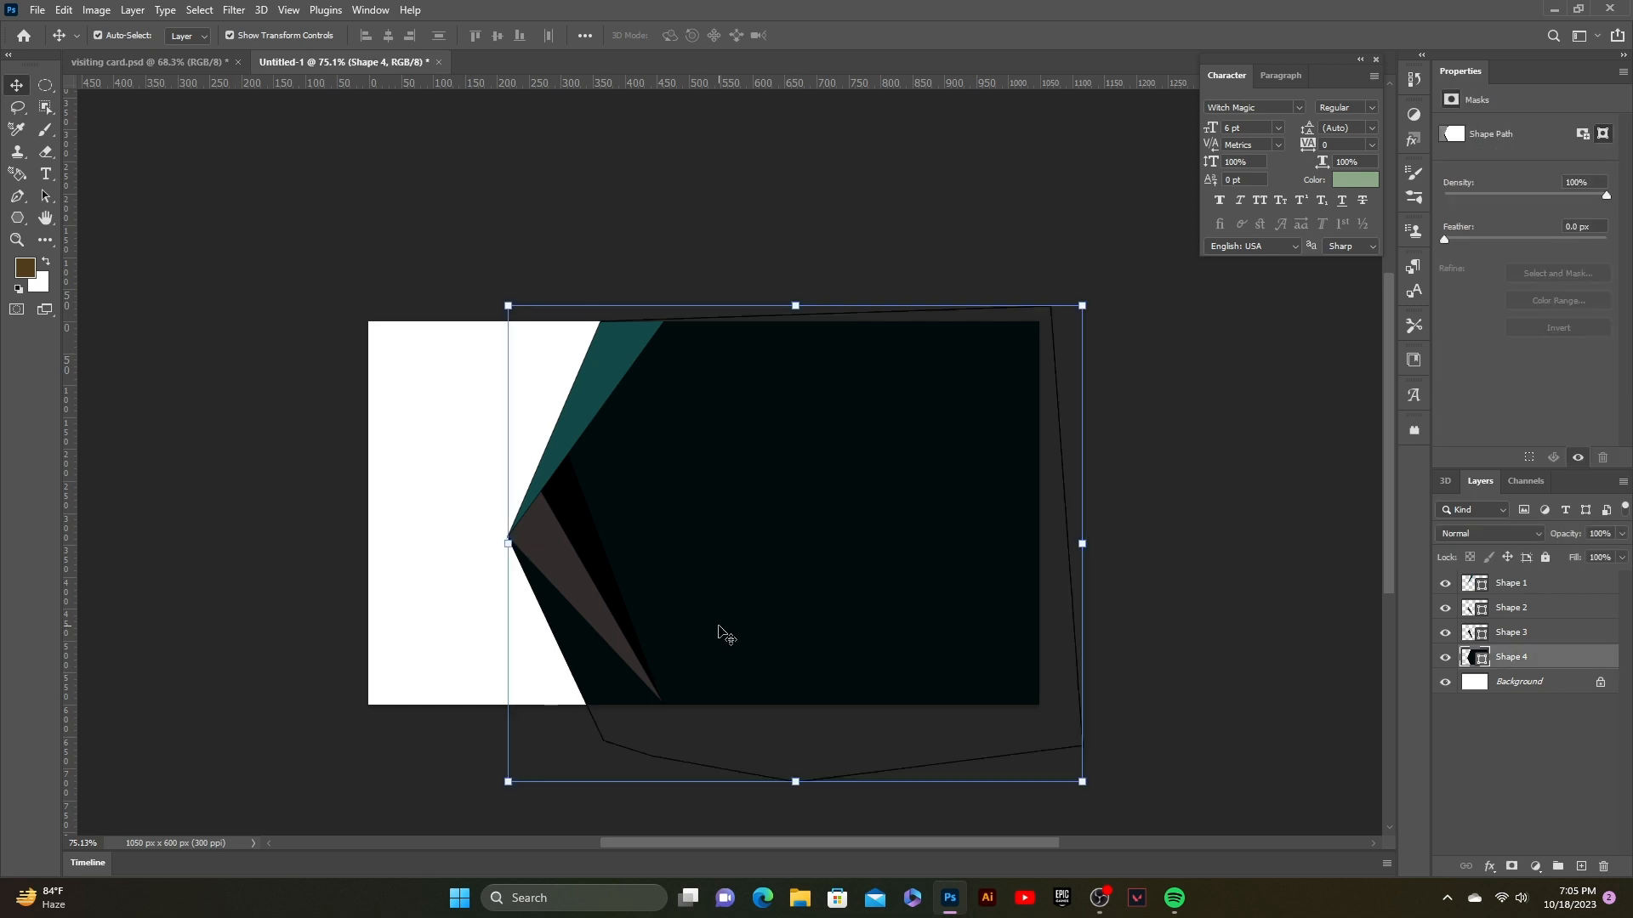
left_click(716, 829)
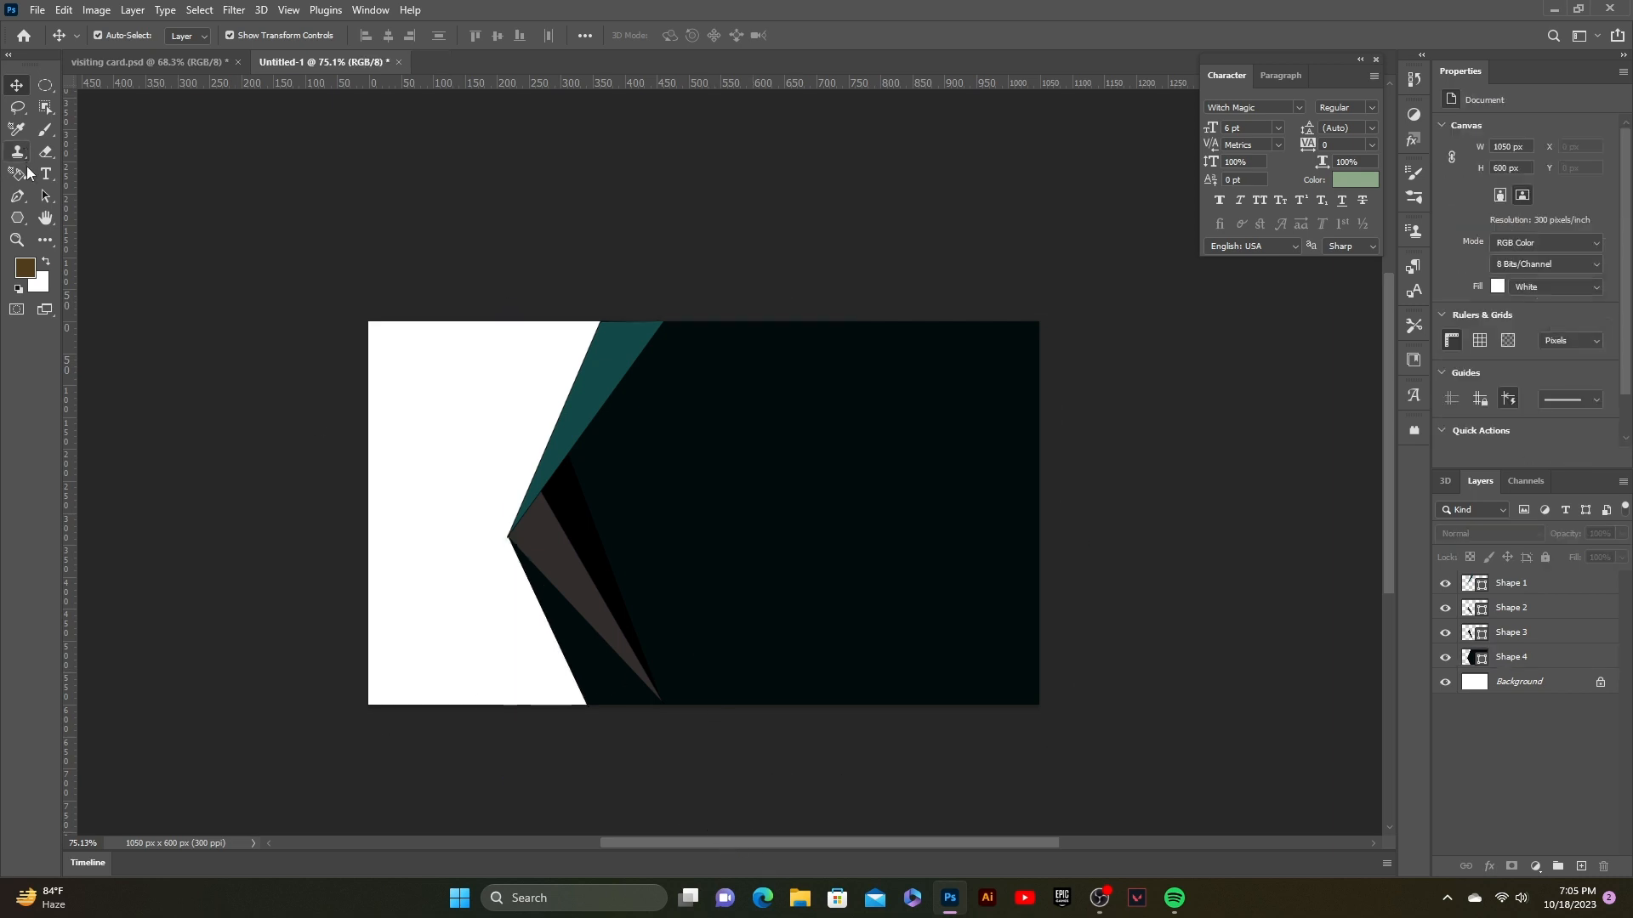
left_click(17, 196)
Step: Draw Shape 5 over the card's left side, move it below Shape 4, and clear its fill
left_click(631, 318)
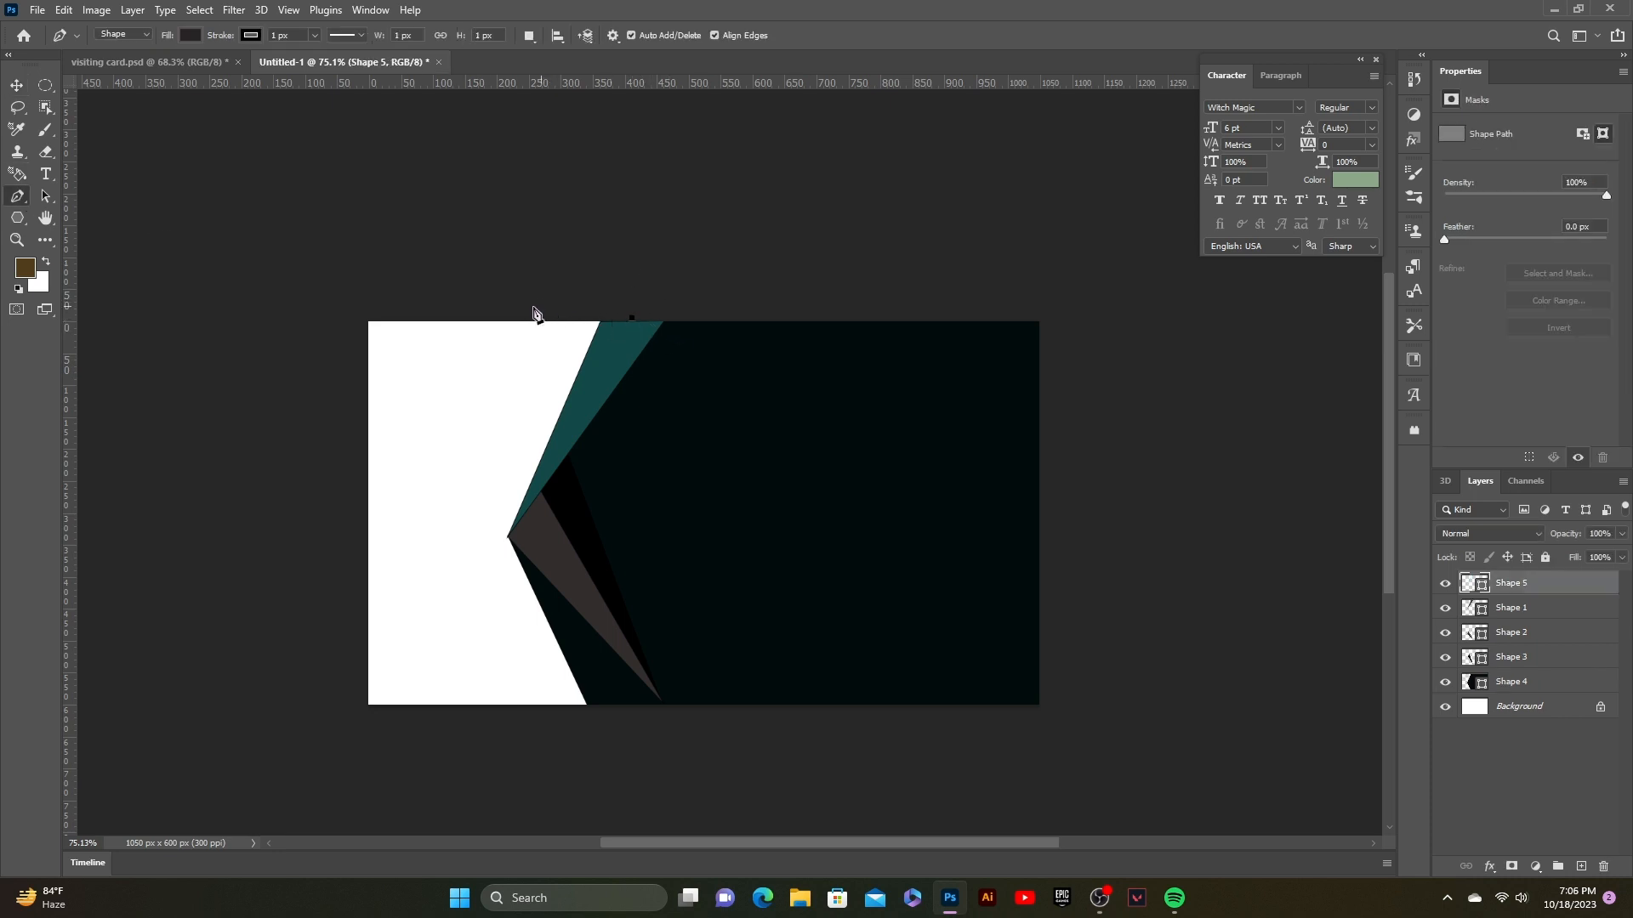
left_click(340, 300)
left_click(313, 715)
left_click(497, 742)
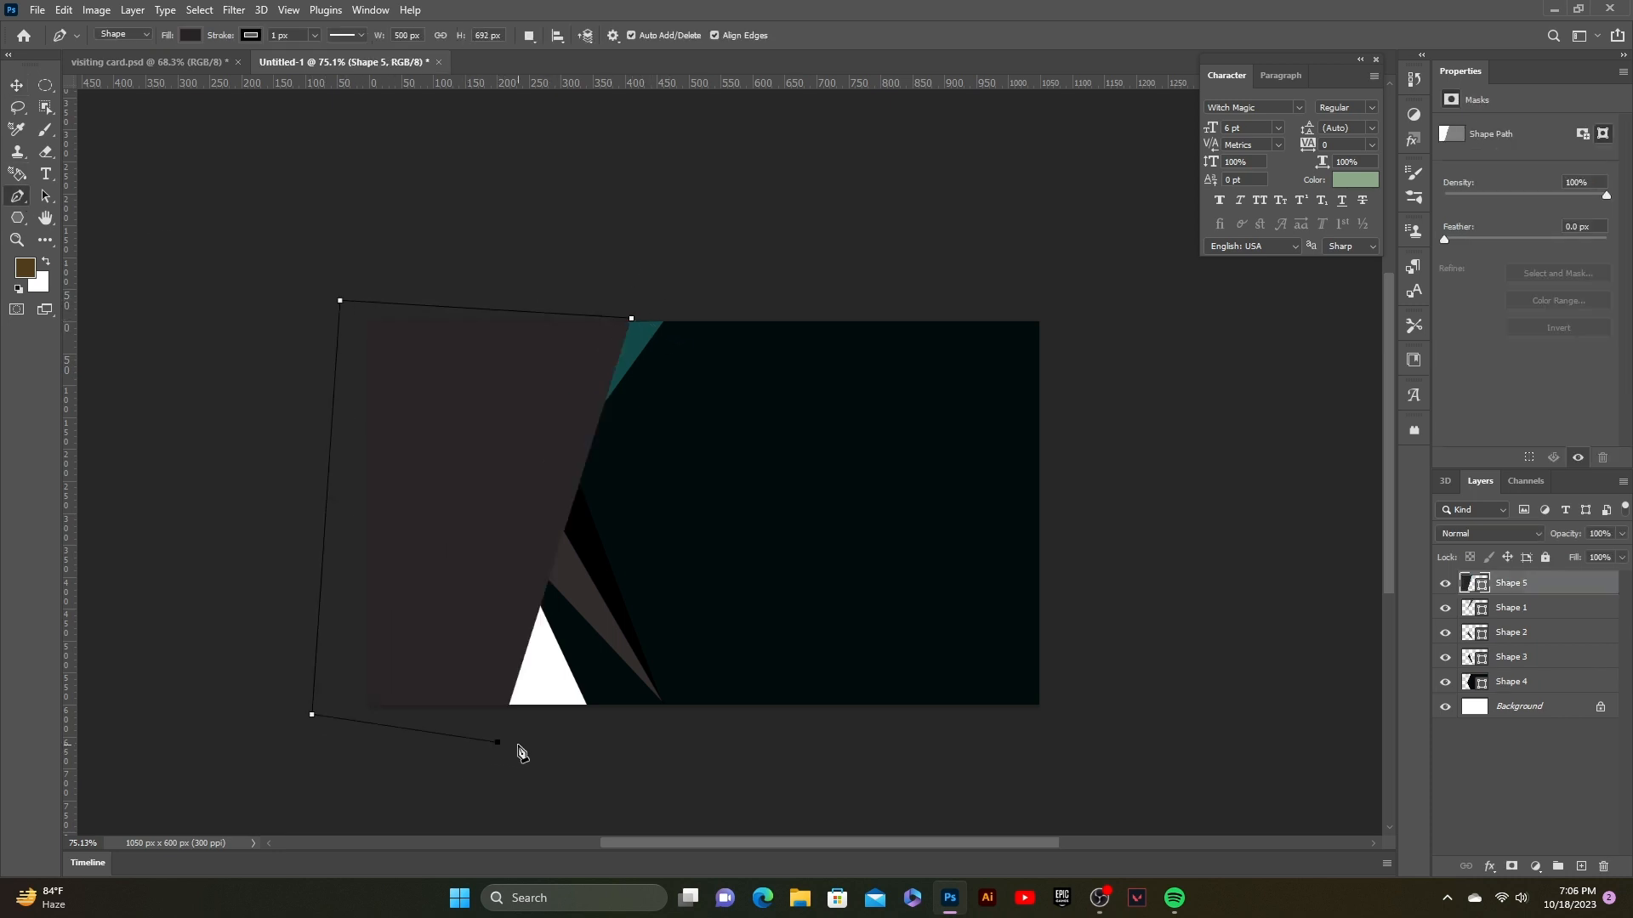
left_click(603, 721)
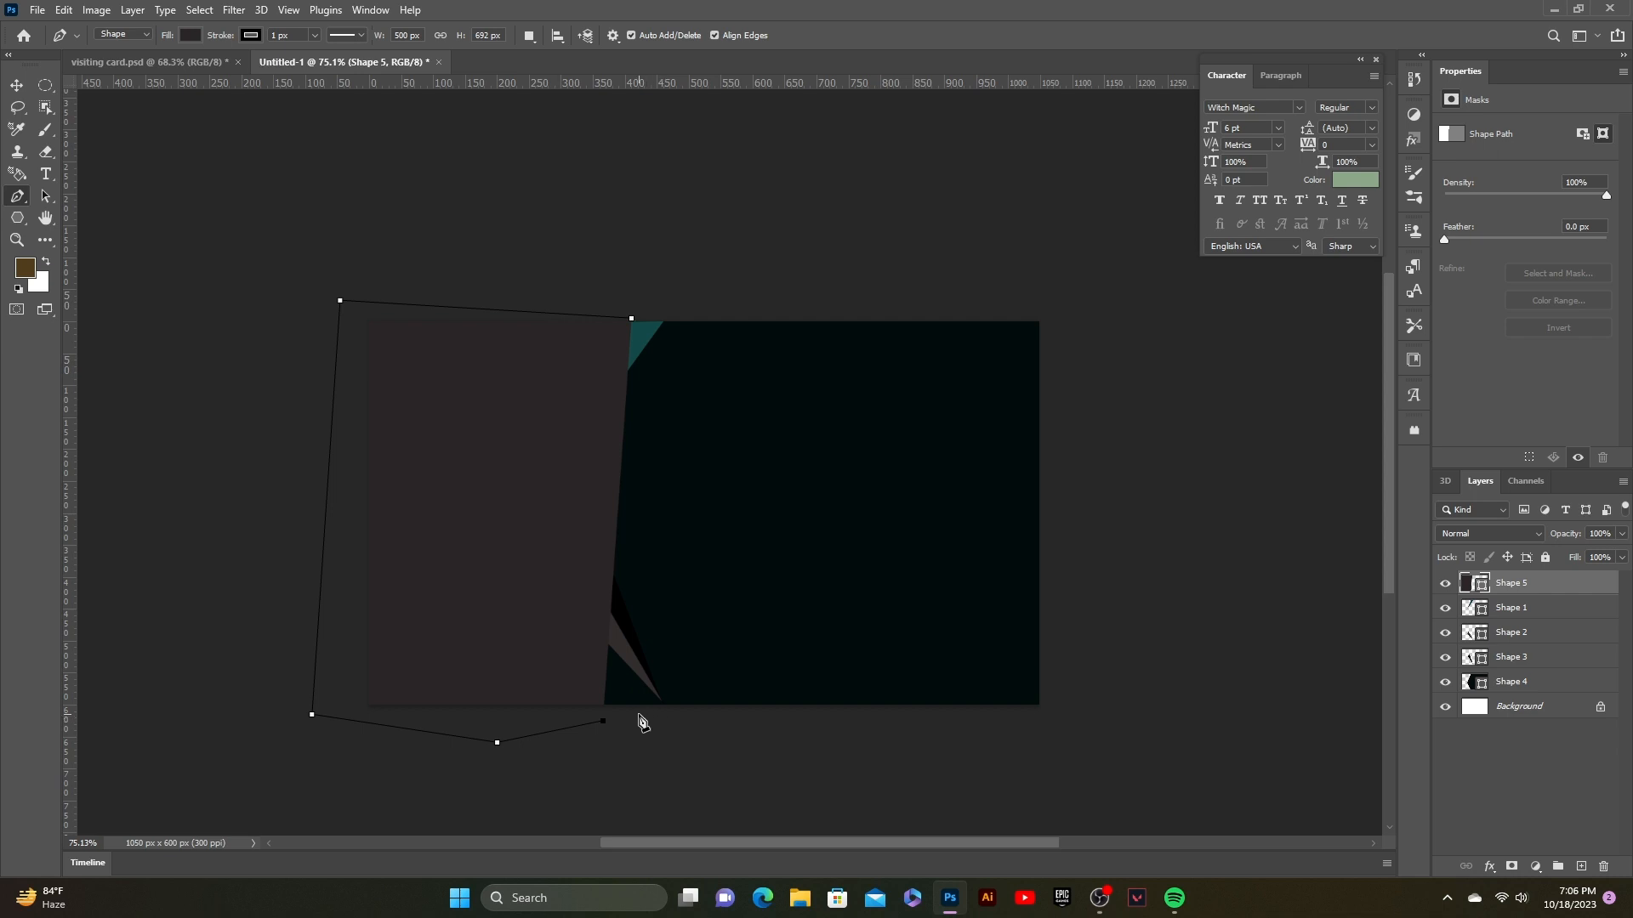
left_click(636, 715)
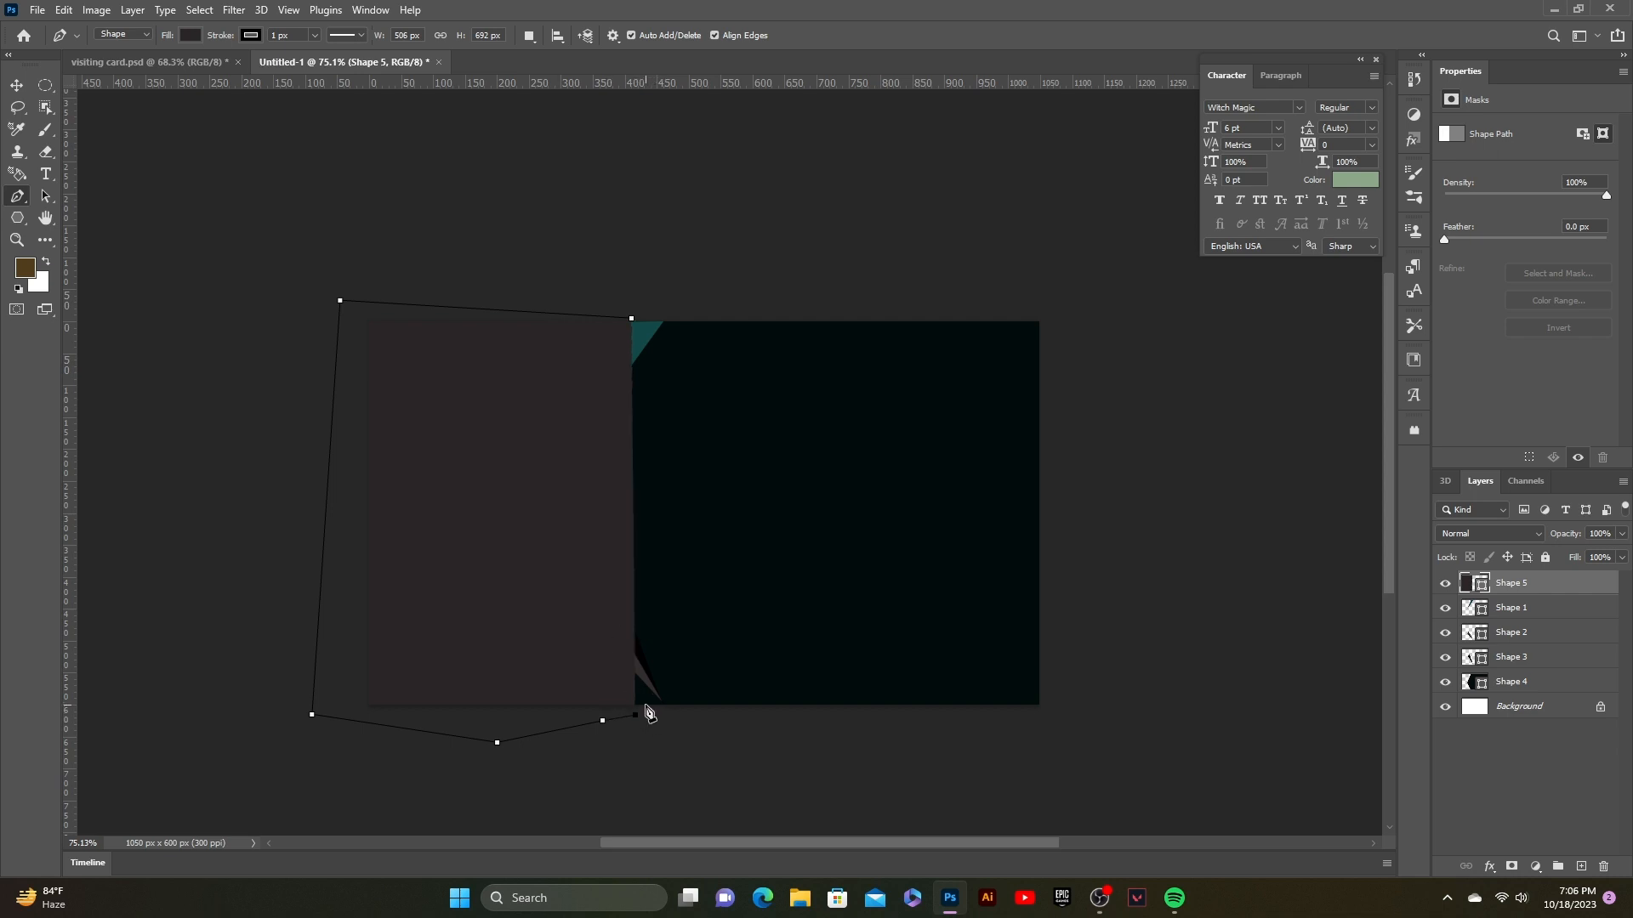
left_click(660, 705)
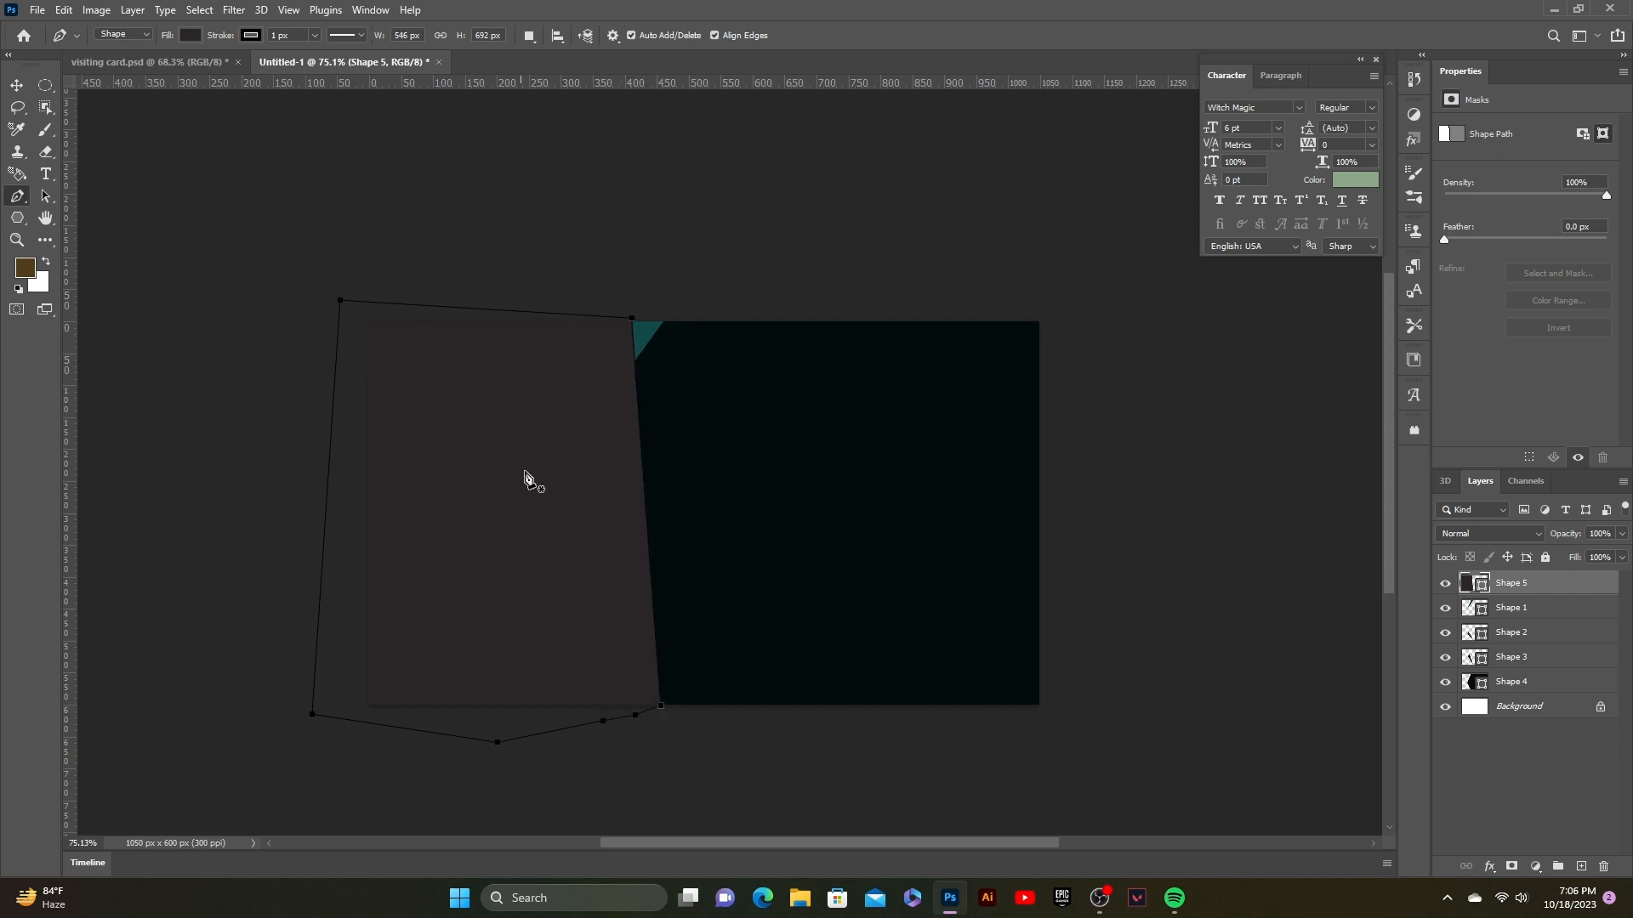
left_click_drag(1523, 585, 1530, 680)
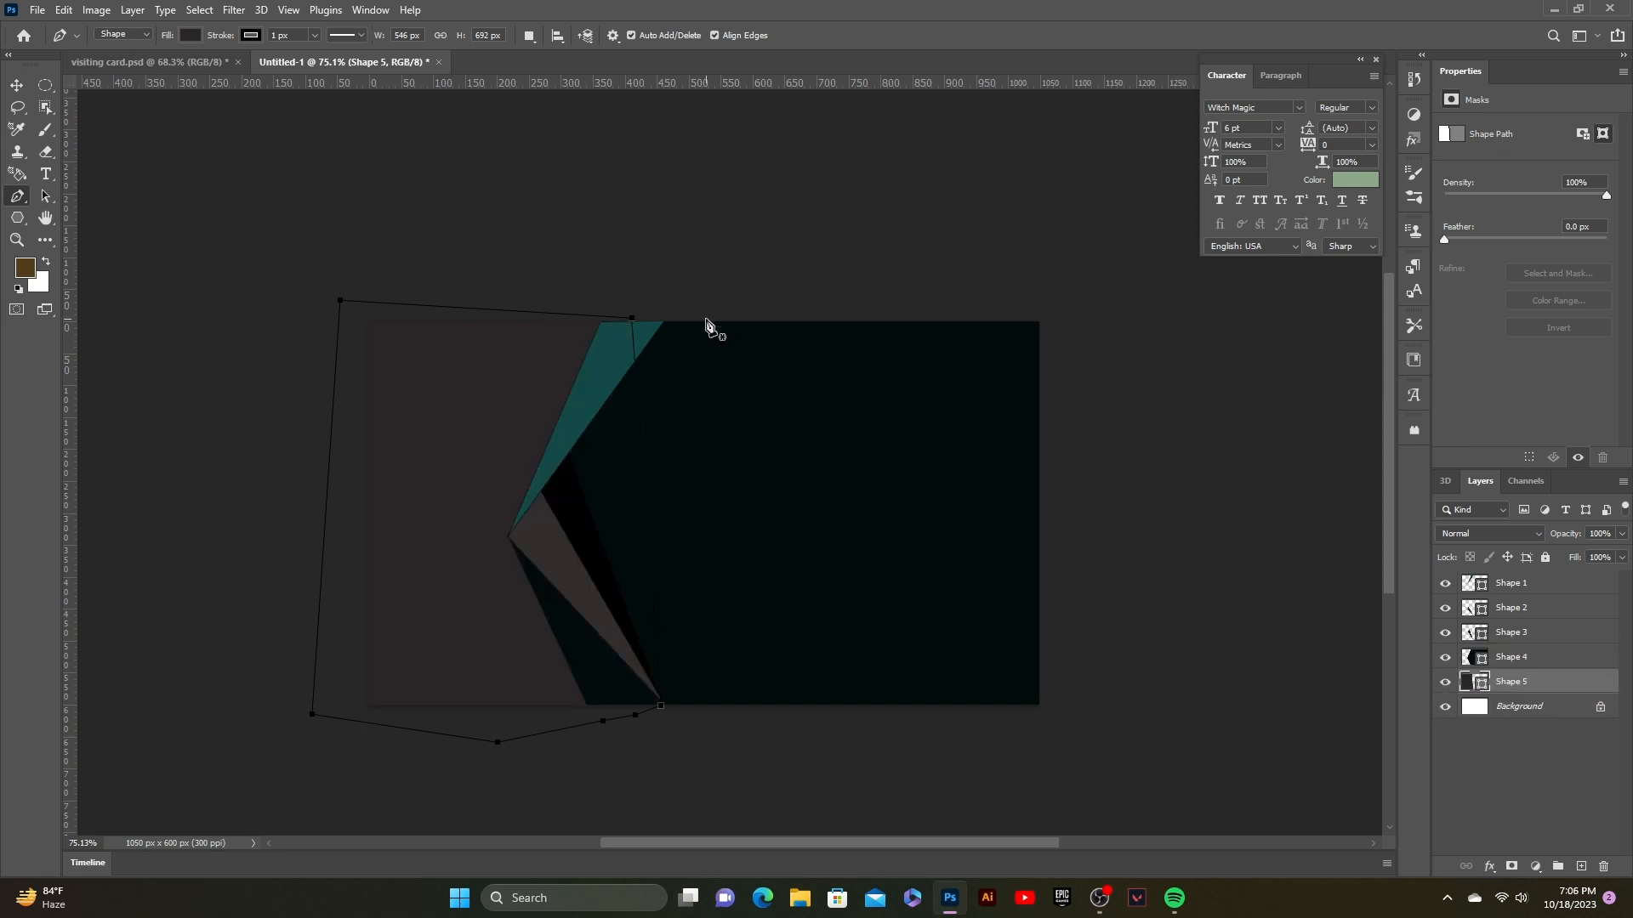
key("Delete")
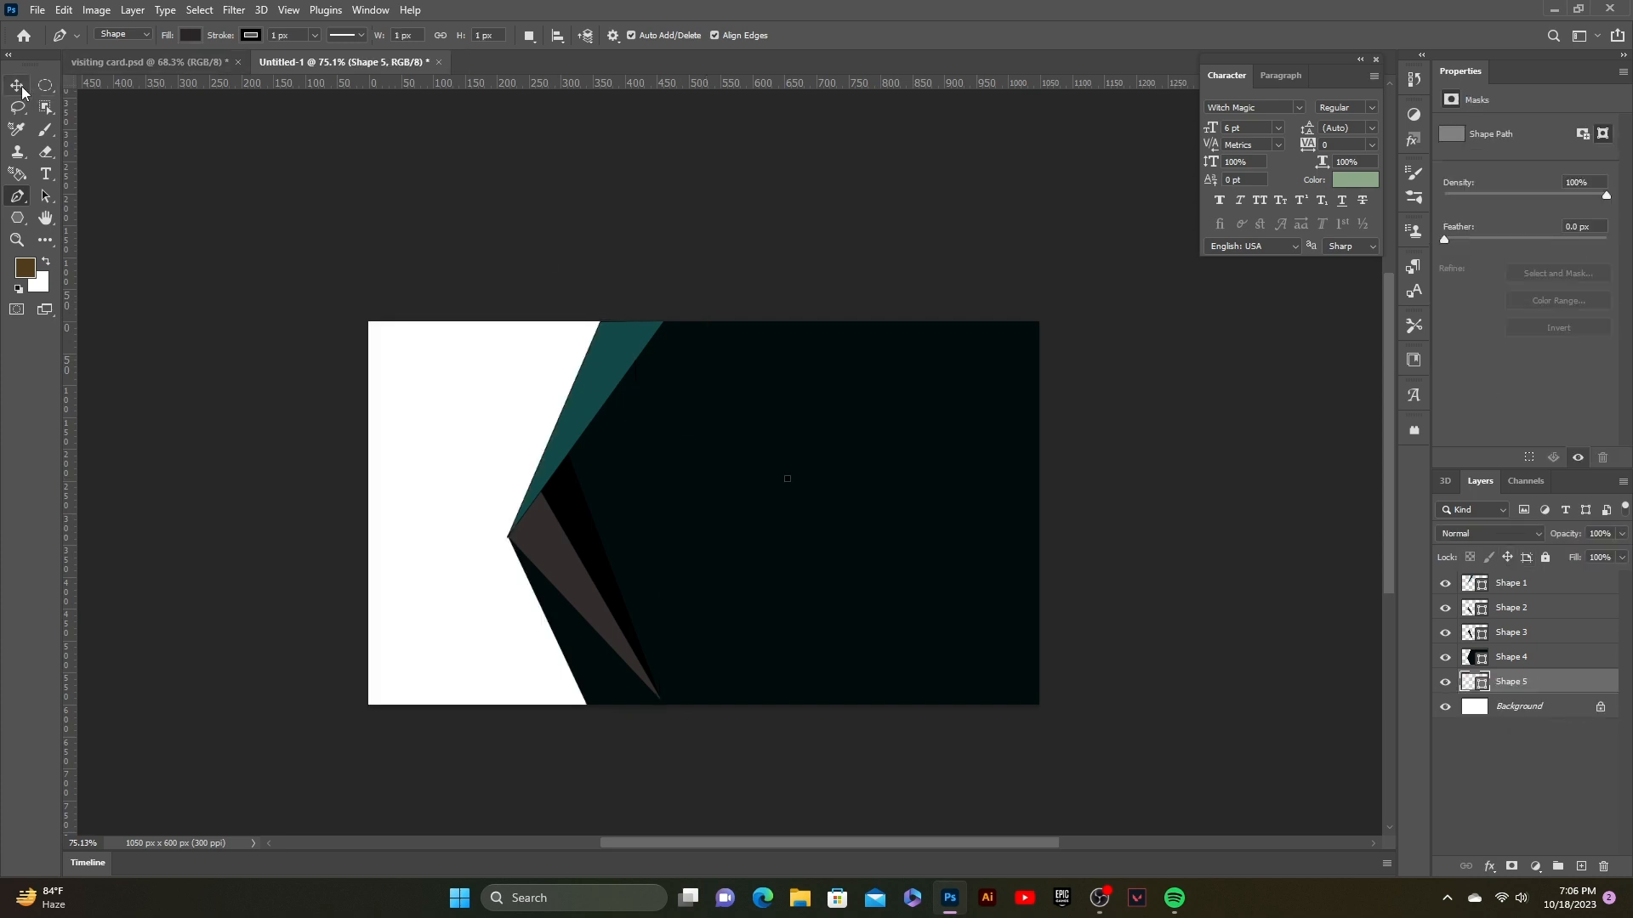
Step: Delete the near-black Shape 4 panel from the card's right side
left_click(17, 85)
left_click(820, 410)
key("Delete")
key("p")
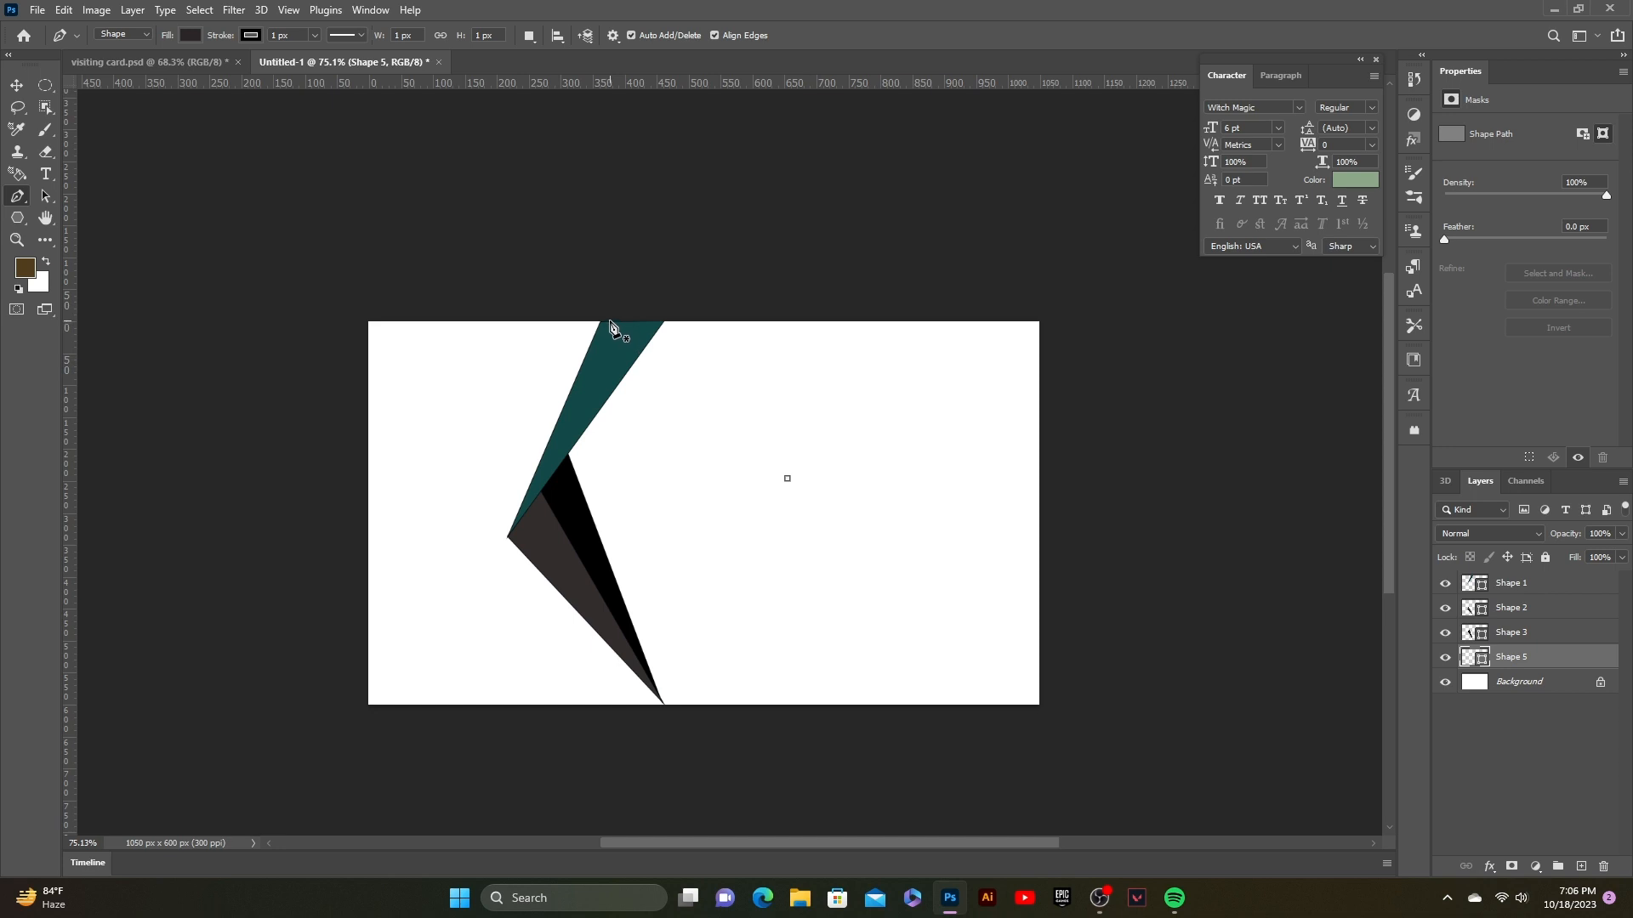
Step: Draw a large outline covering the card's right side from the teal stripe's top to the chevron's tip
left_click(608, 318)
left_click(1049, 314)
left_click(1070, 622)
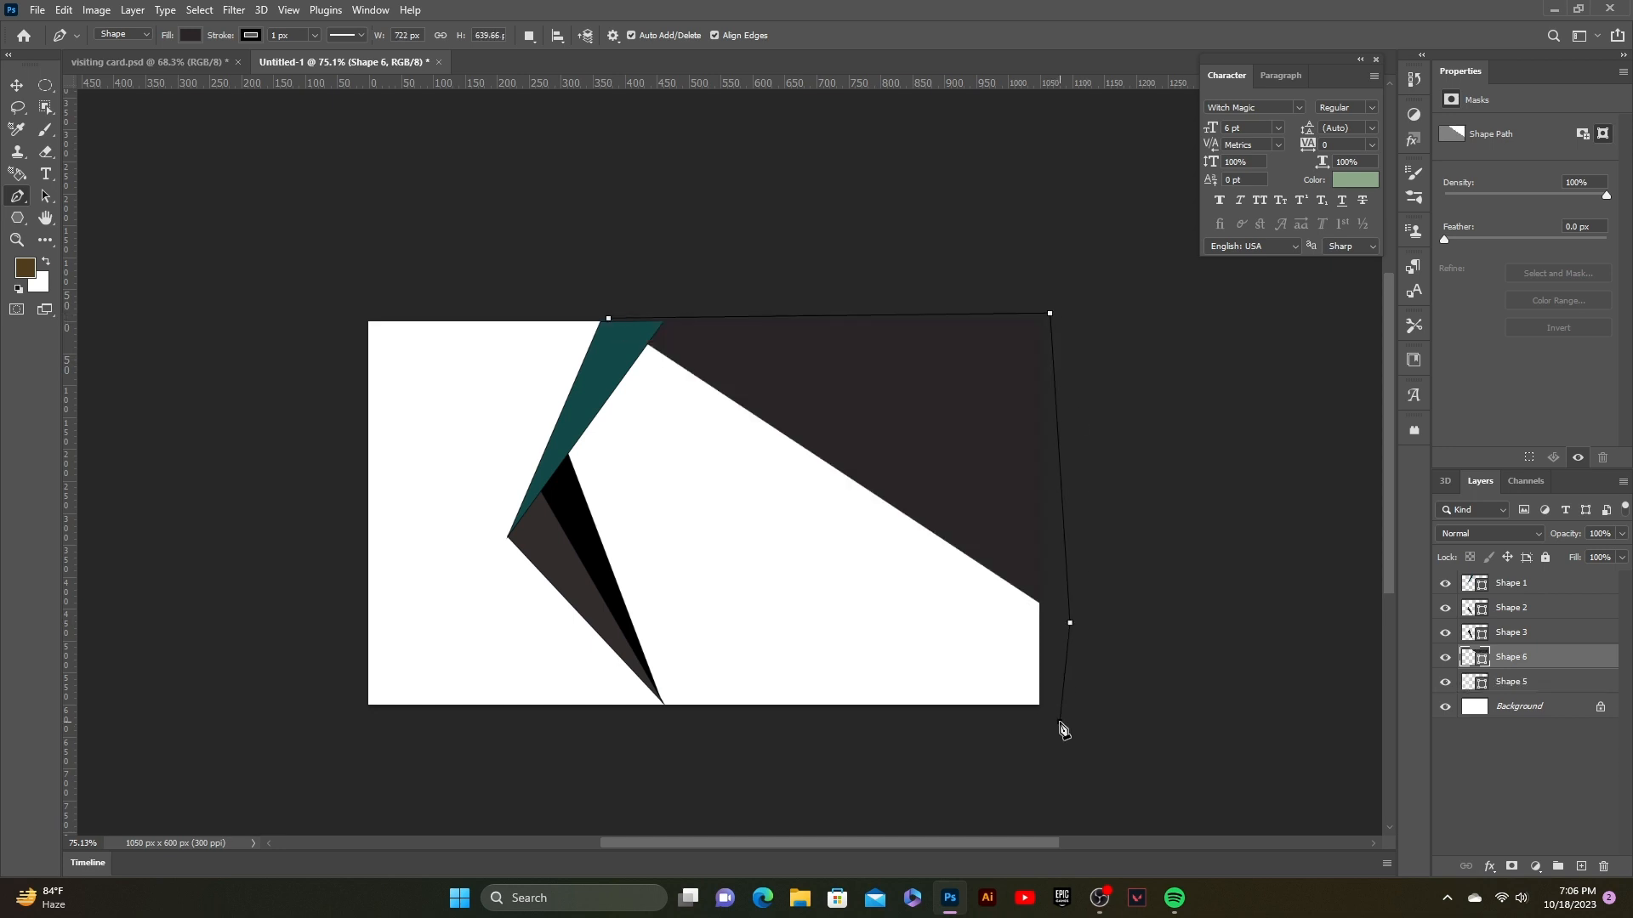
left_click(1059, 722)
left_click(793, 752)
left_click(726, 741)
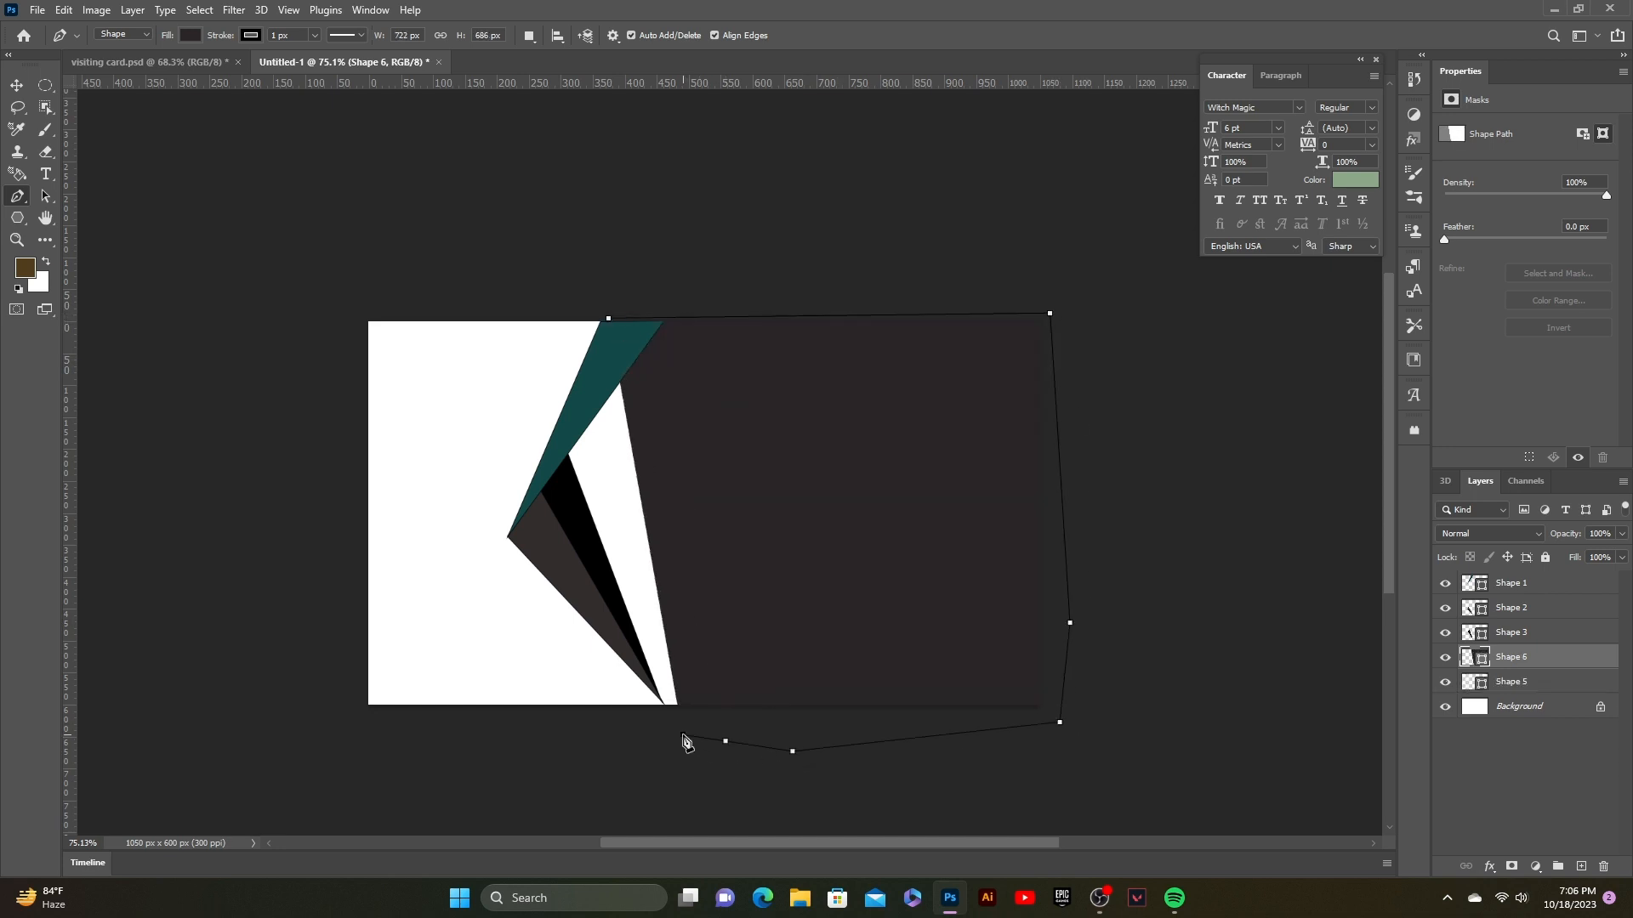
left_click(682, 734)
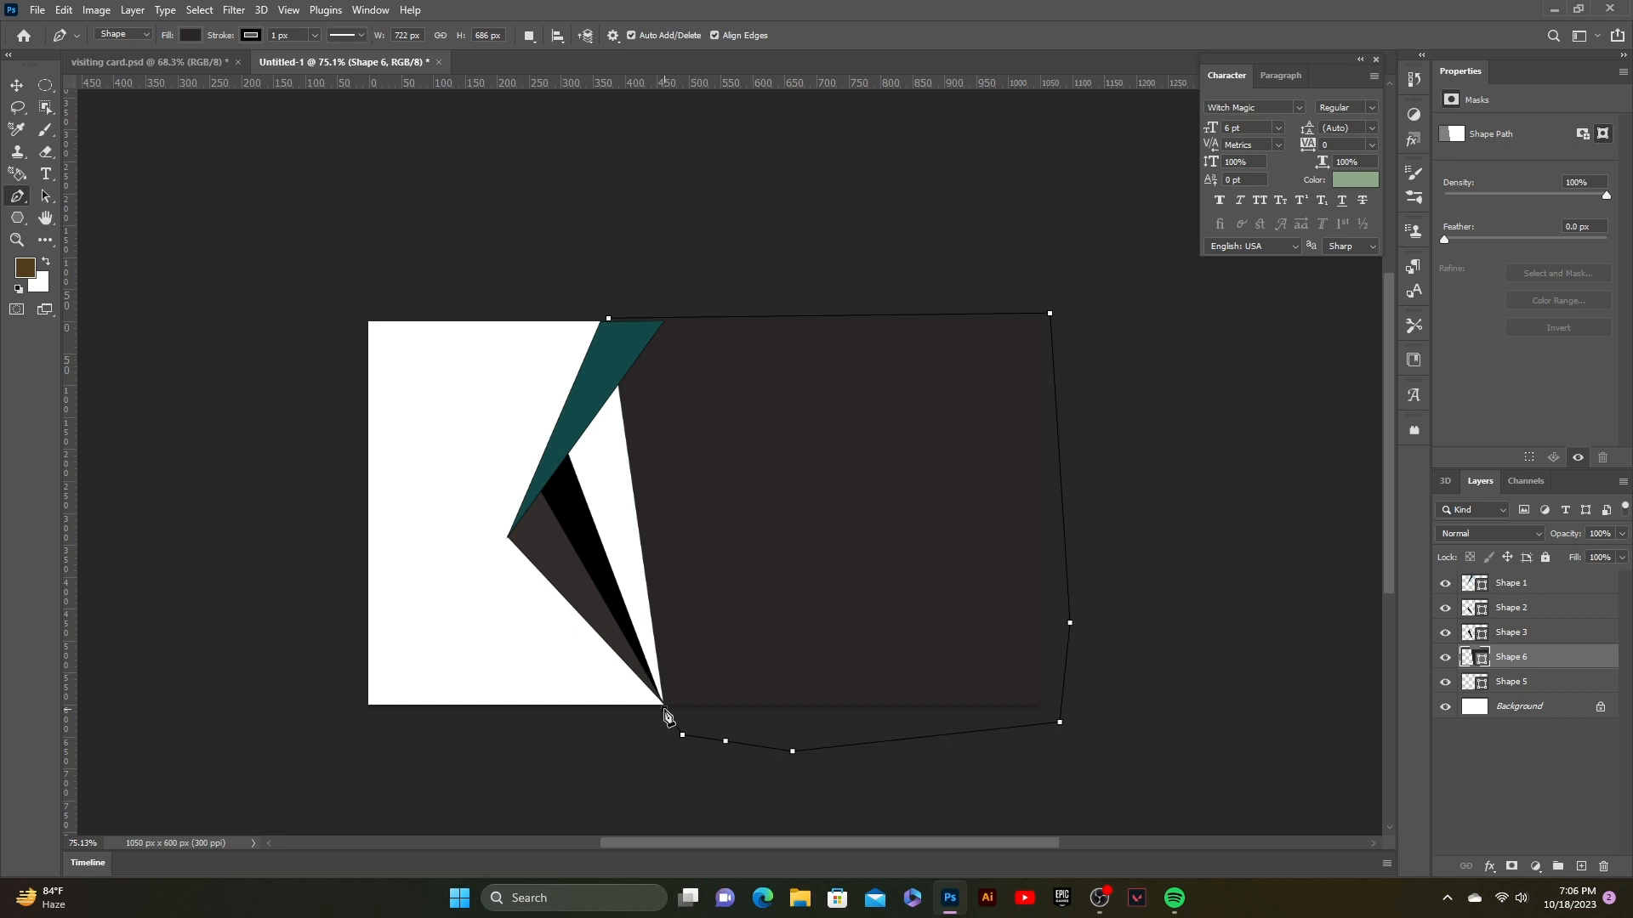
left_click(664, 708)
left_click(567, 452)
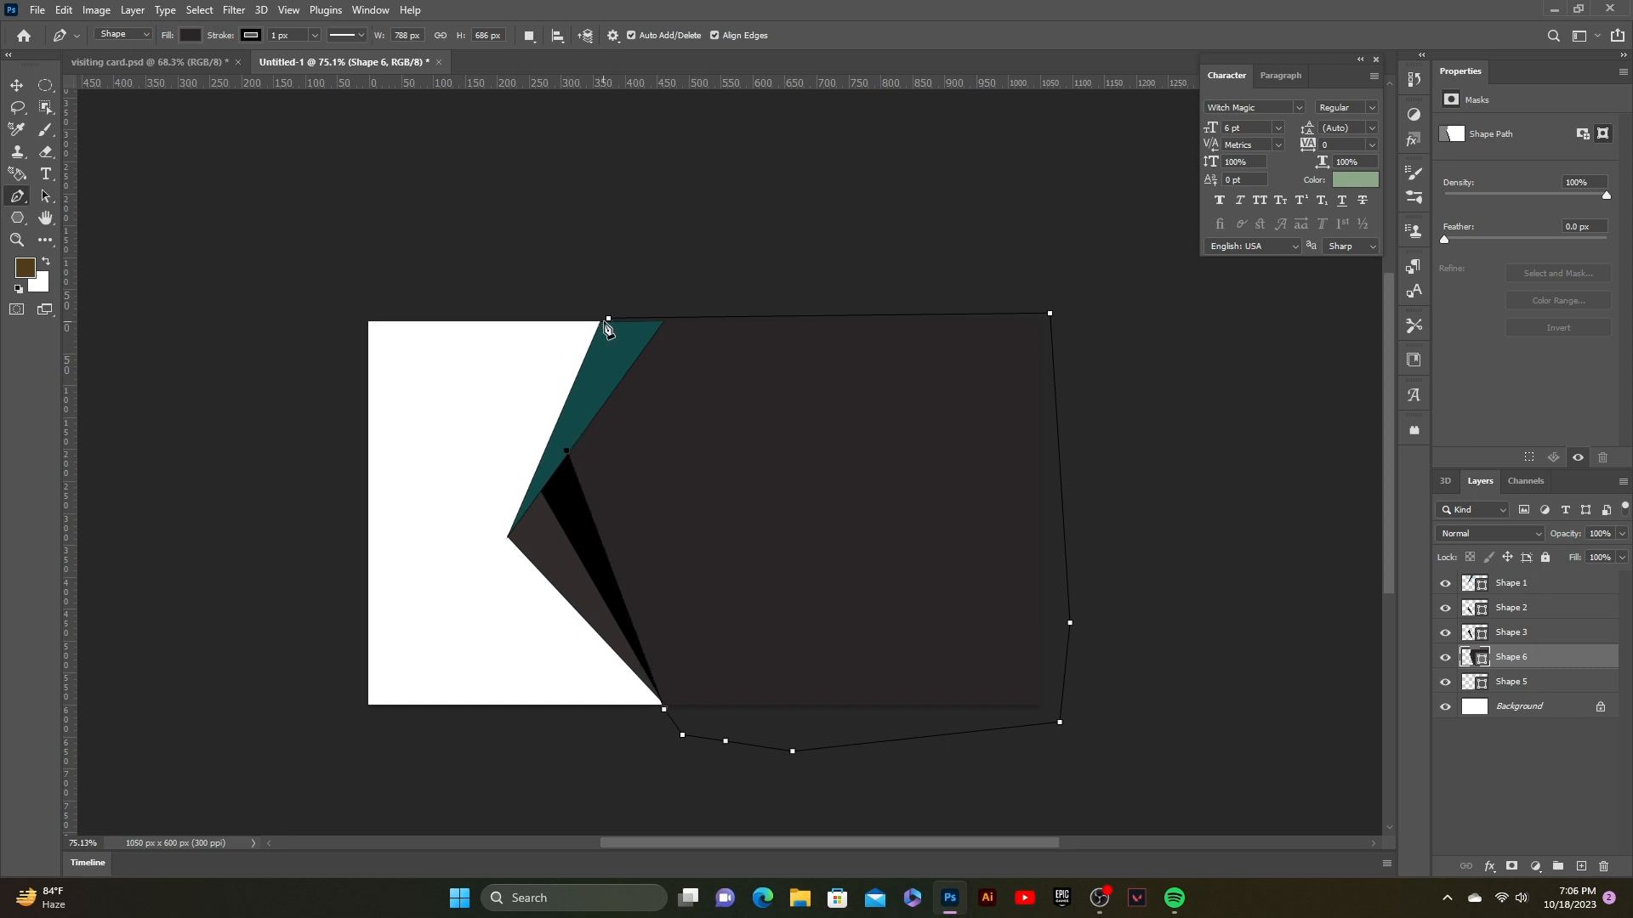
left_click(608, 318)
Step: Fill Shape 6 with near-black teal #011714
left_click(15, 87)
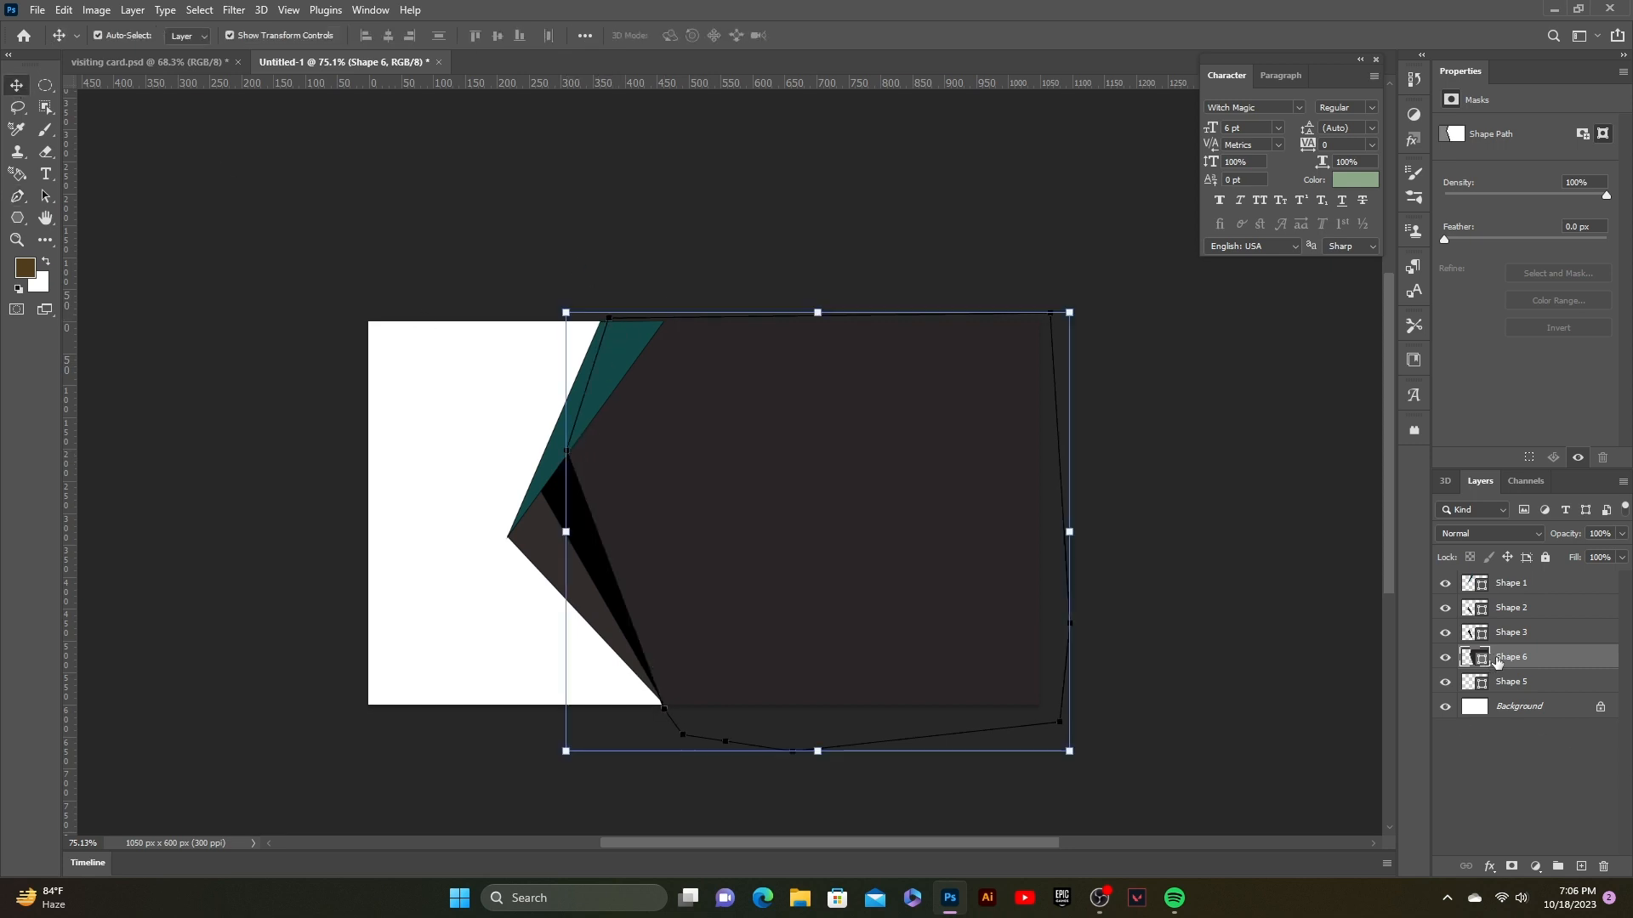
left_click(1200, 527)
left_click(861, 484)
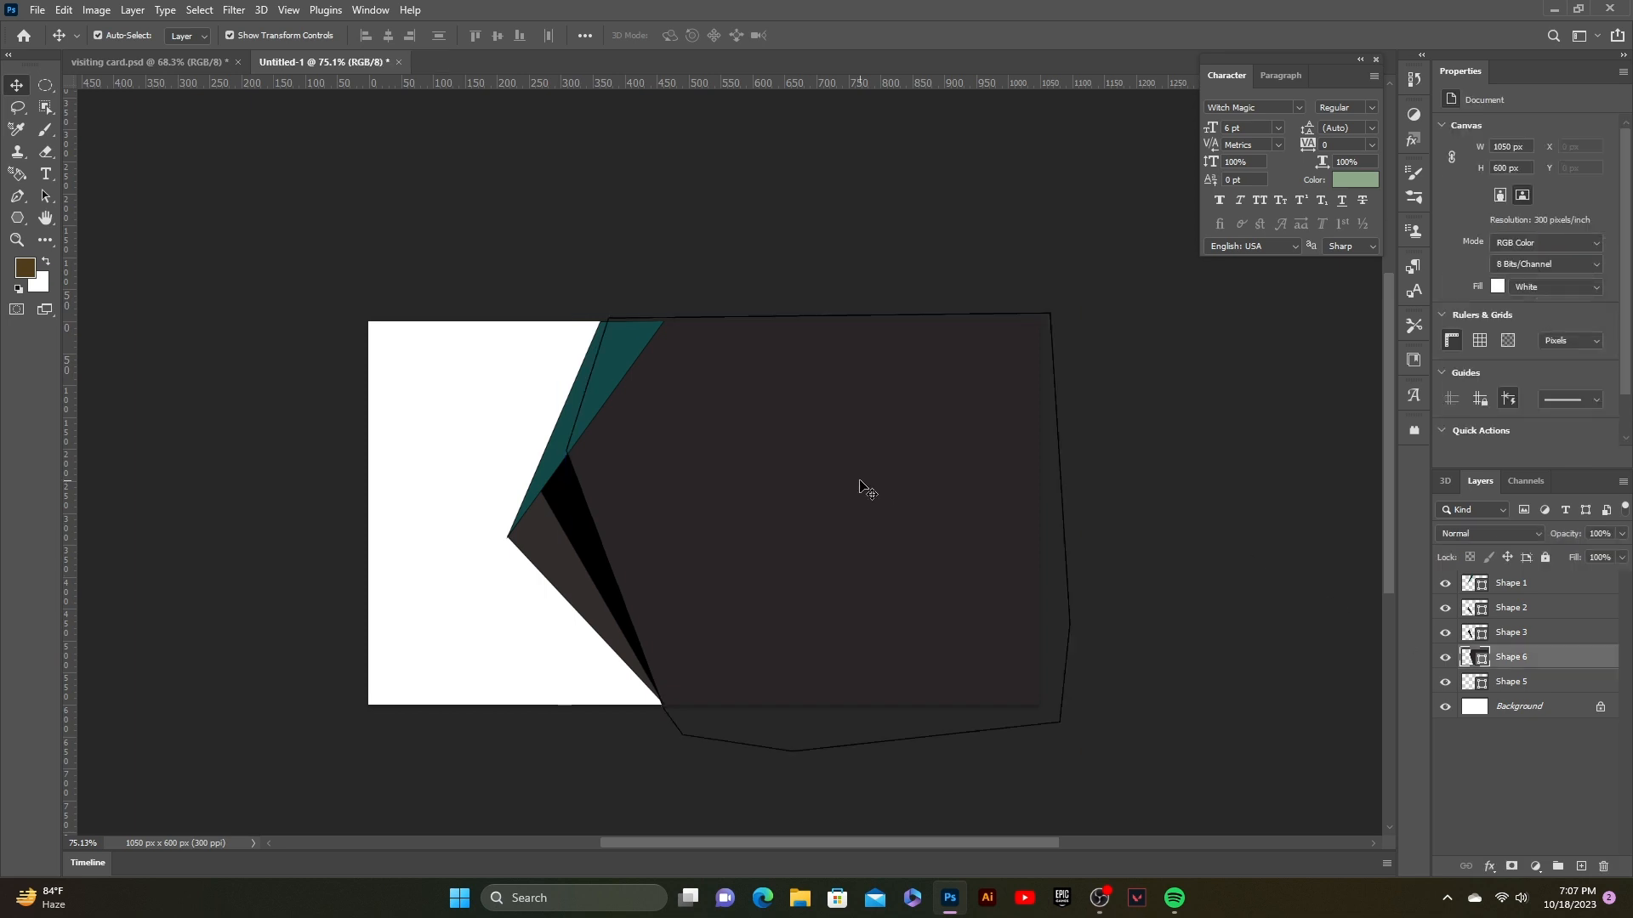
double_click(1466, 657)
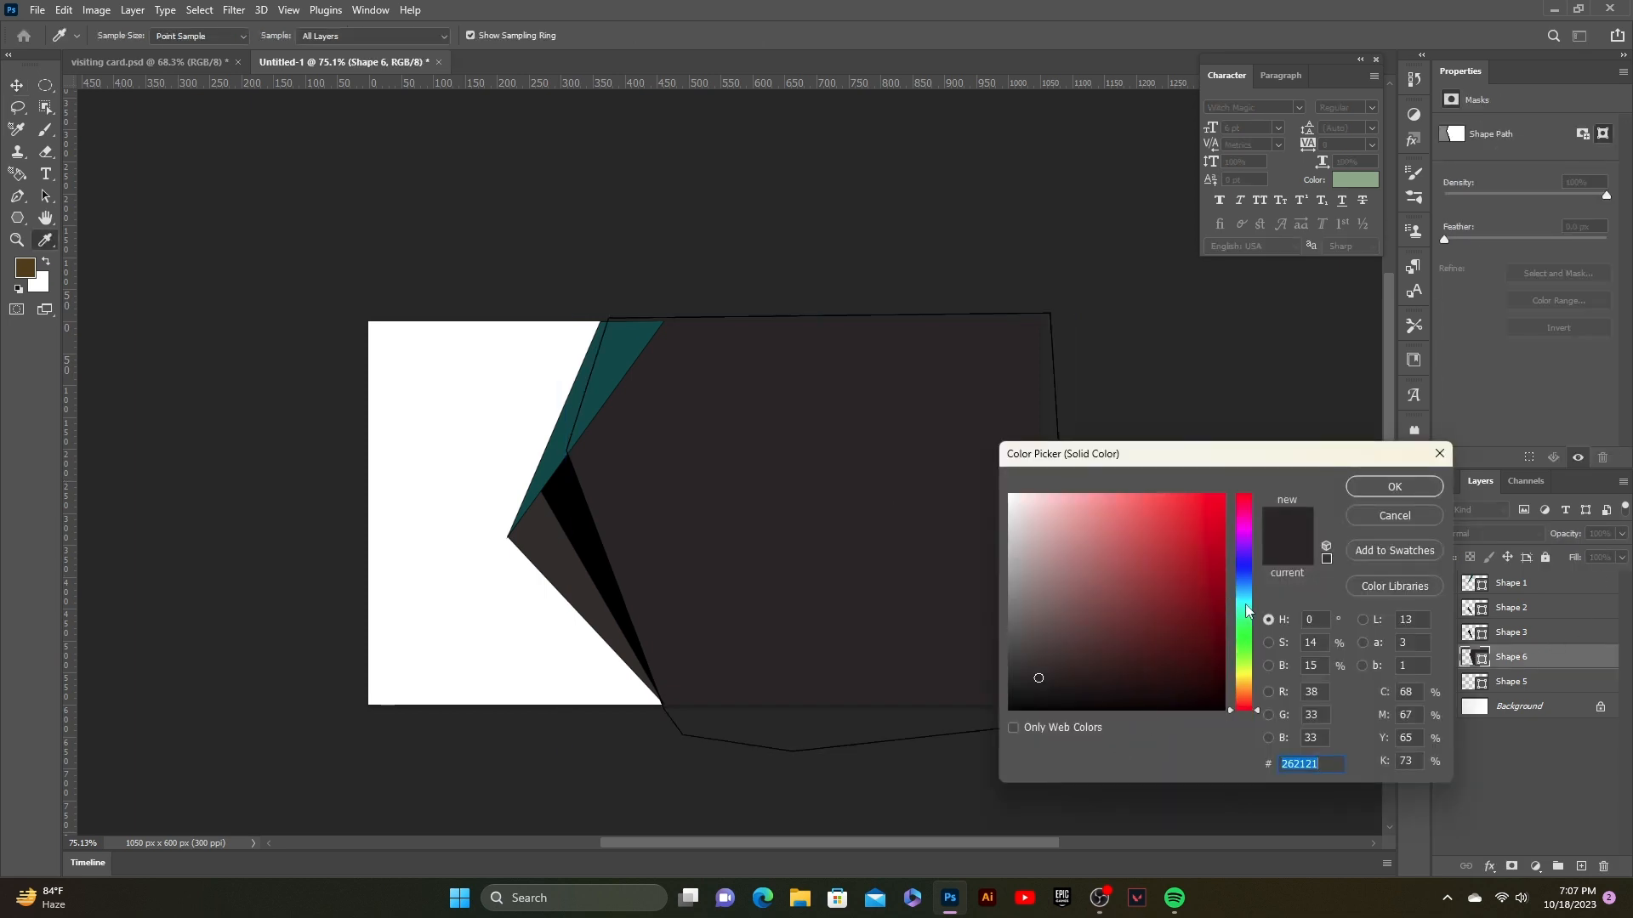
mouse_move(1248, 619)
left_mouse_down()
mouse_move(1246, 591)
mouse_move(1202, 678)
mouse_move(1210, 701)
left_mouse_up()
left_click(1394, 488)
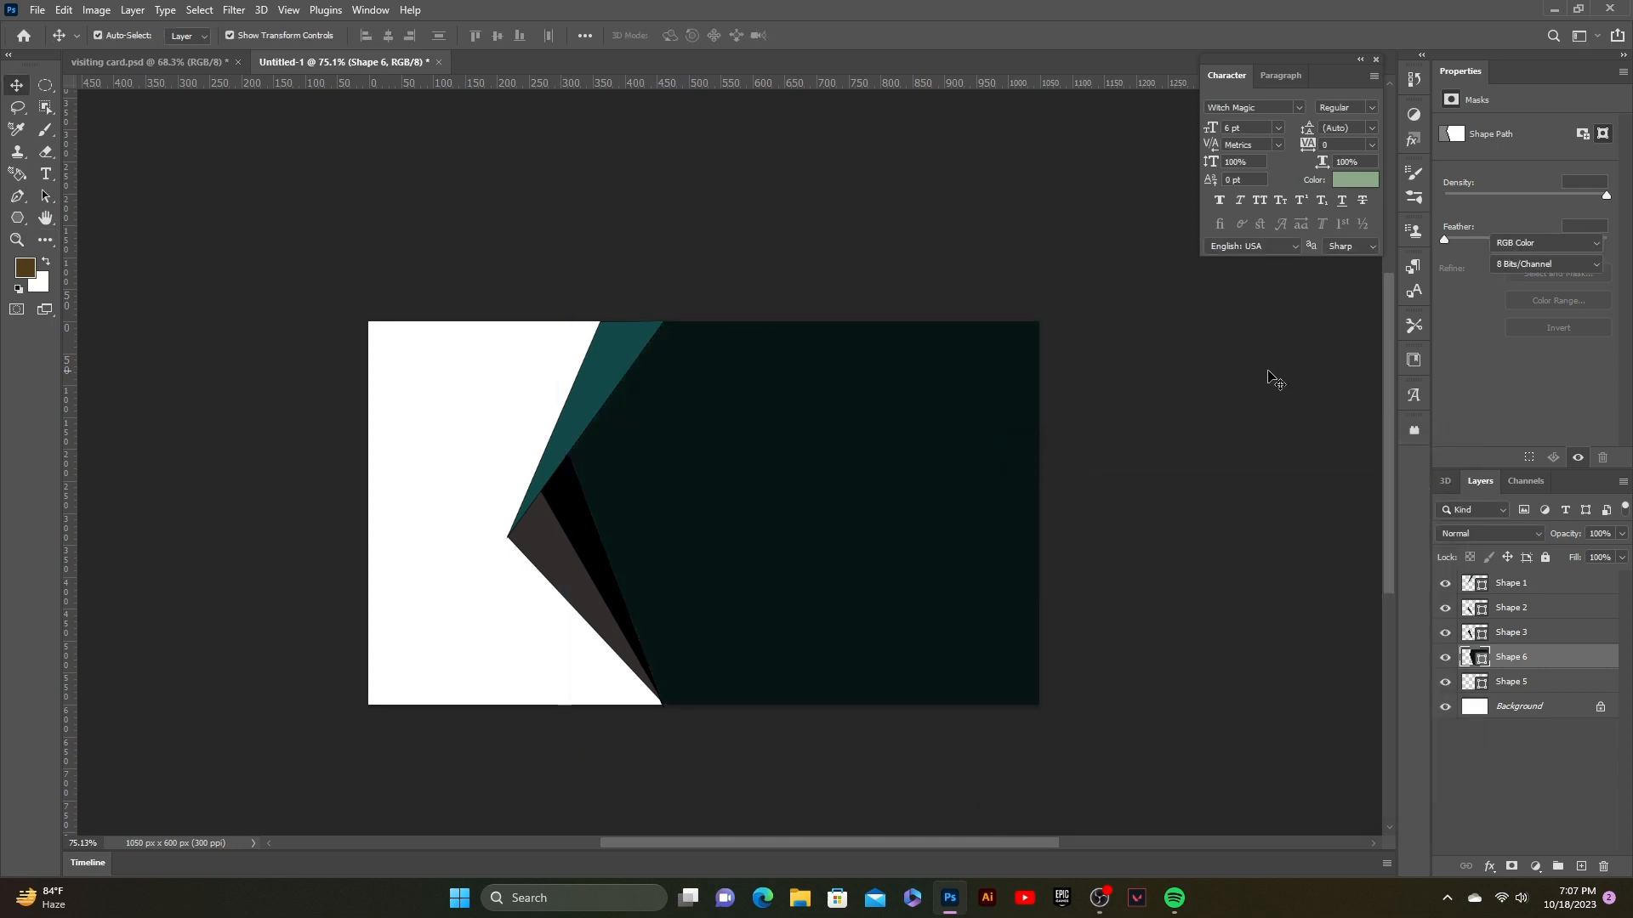
left_click(17, 196)
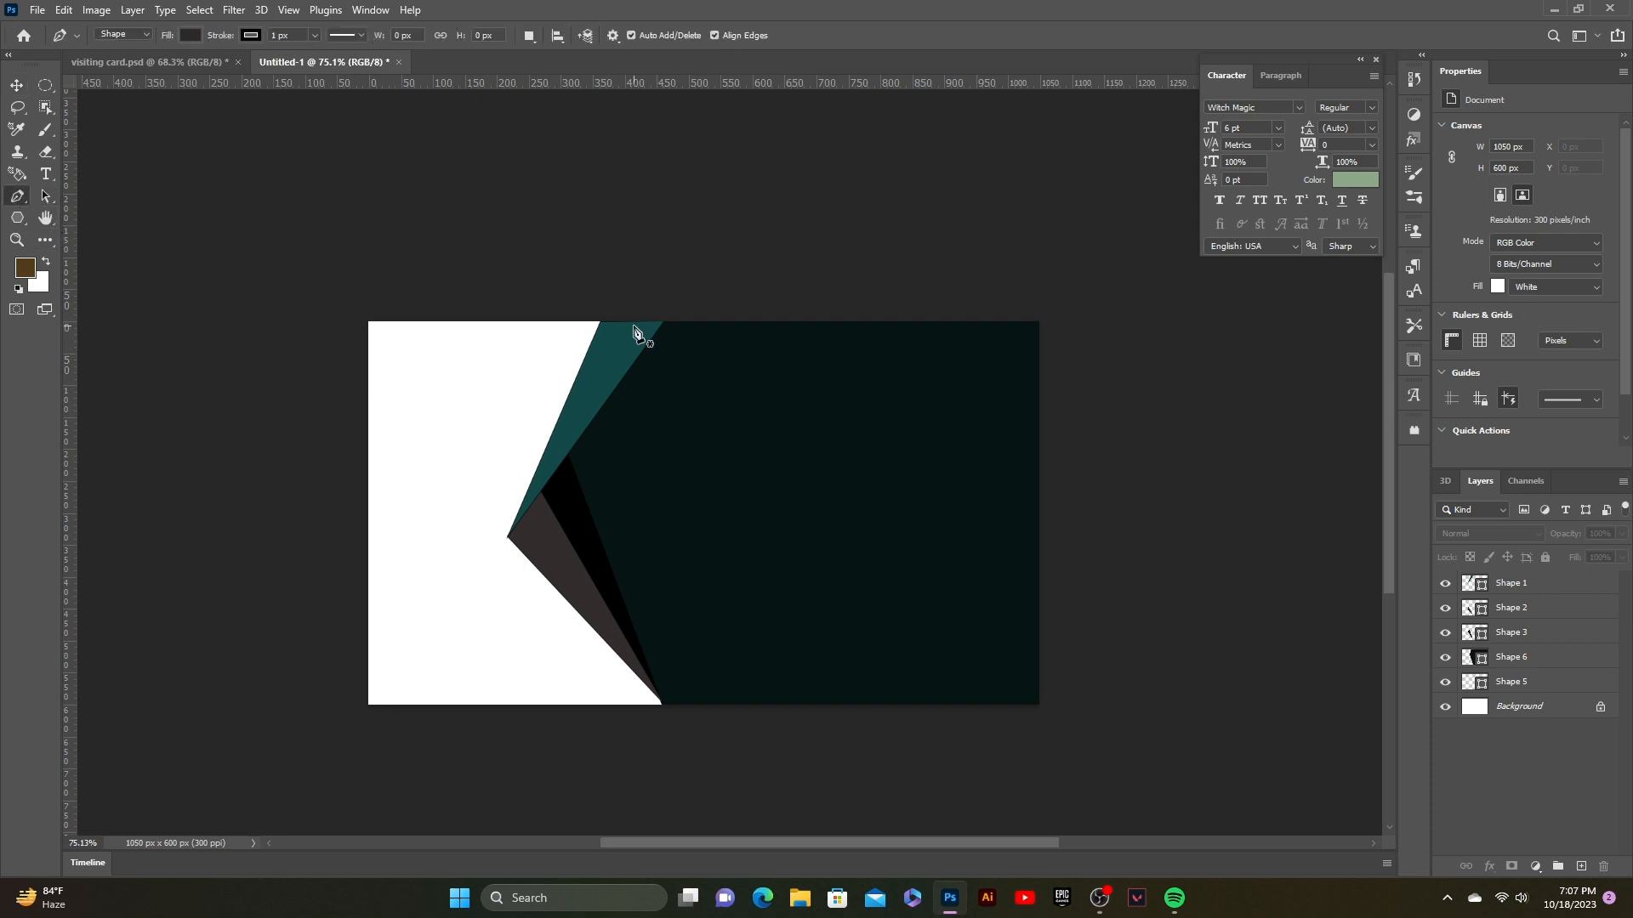
Step: Trace a Pen shape over the card's left side, from the top-left corner to the bottom centre
left_click(329, 322)
left_click(332, 521)
left_click(335, 668)
left_click(363, 732)
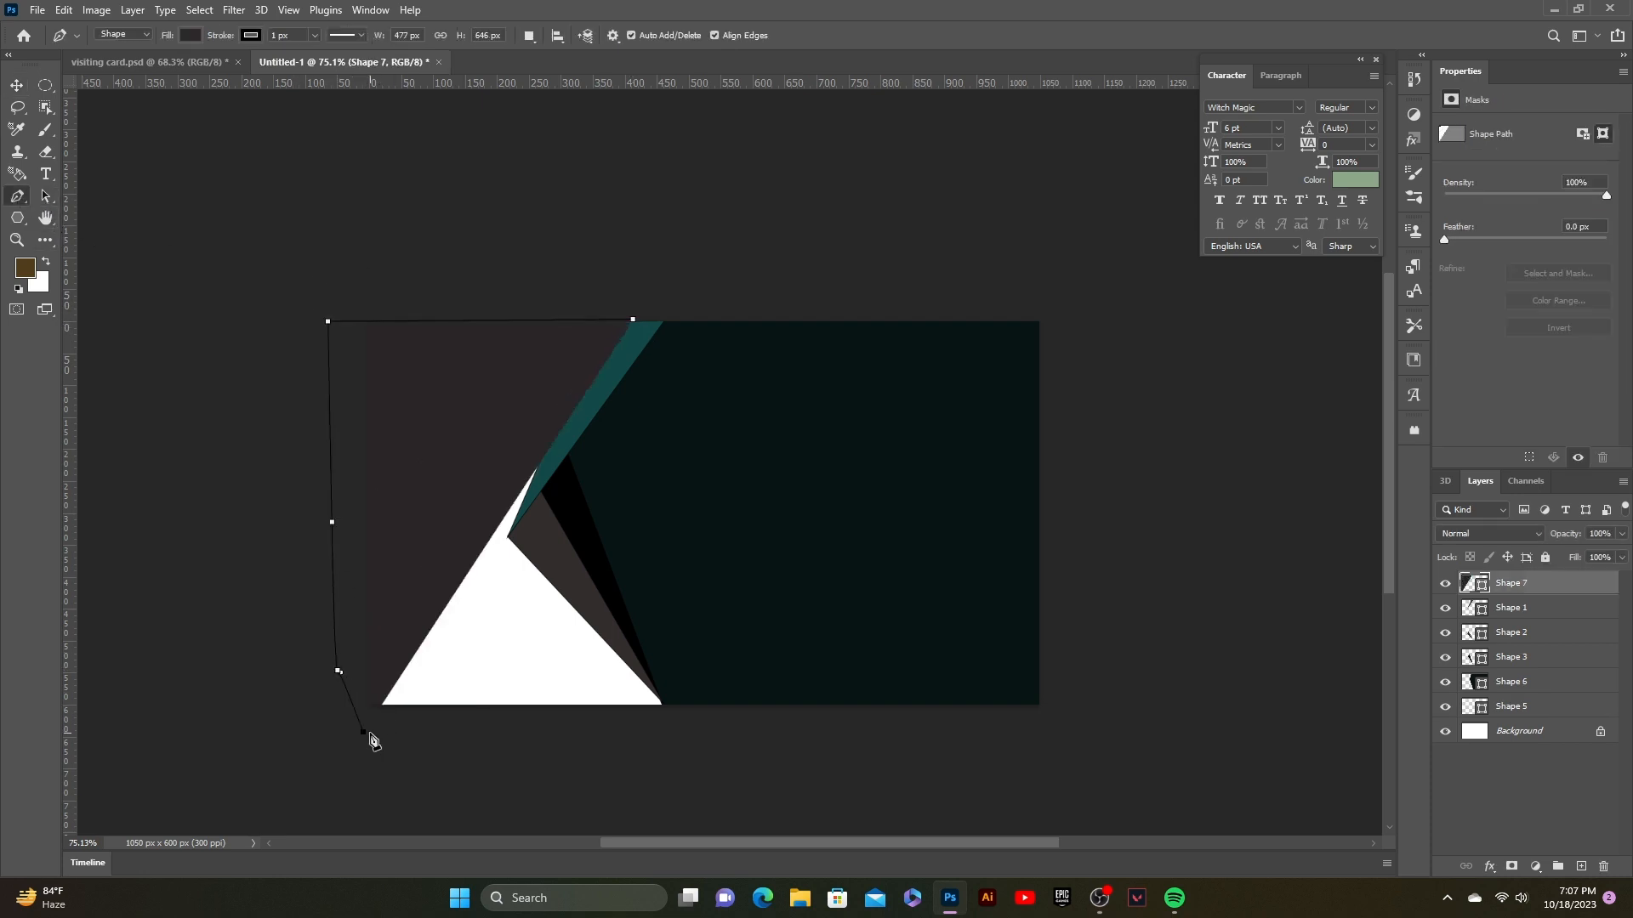
left_click(390, 735)
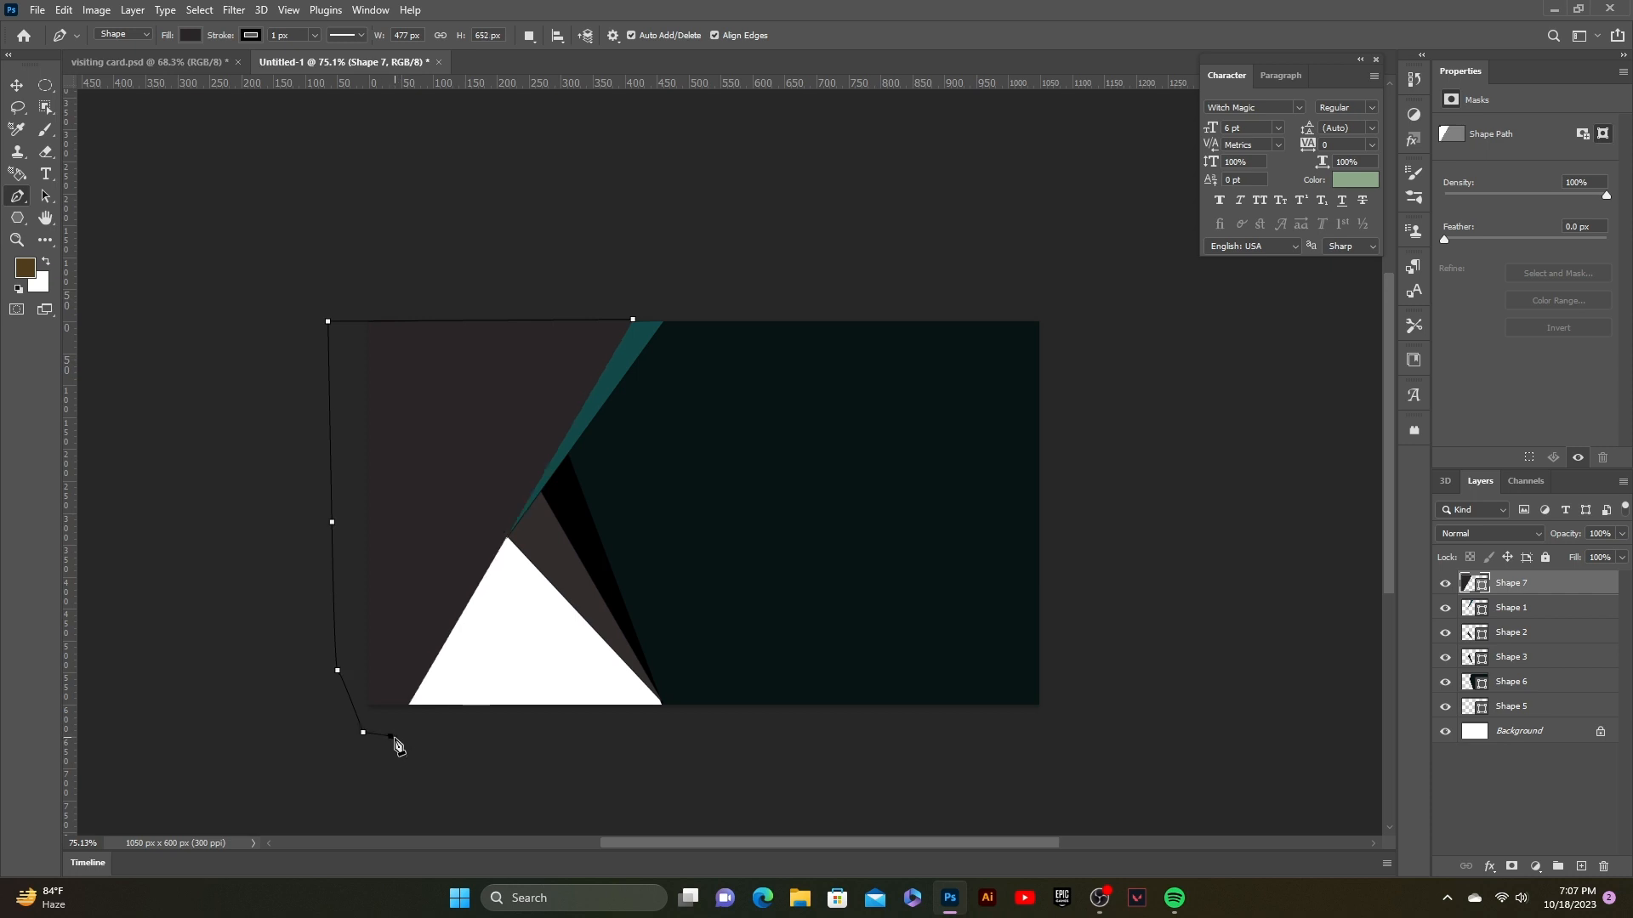
left_click(634, 729)
left_click(663, 722)
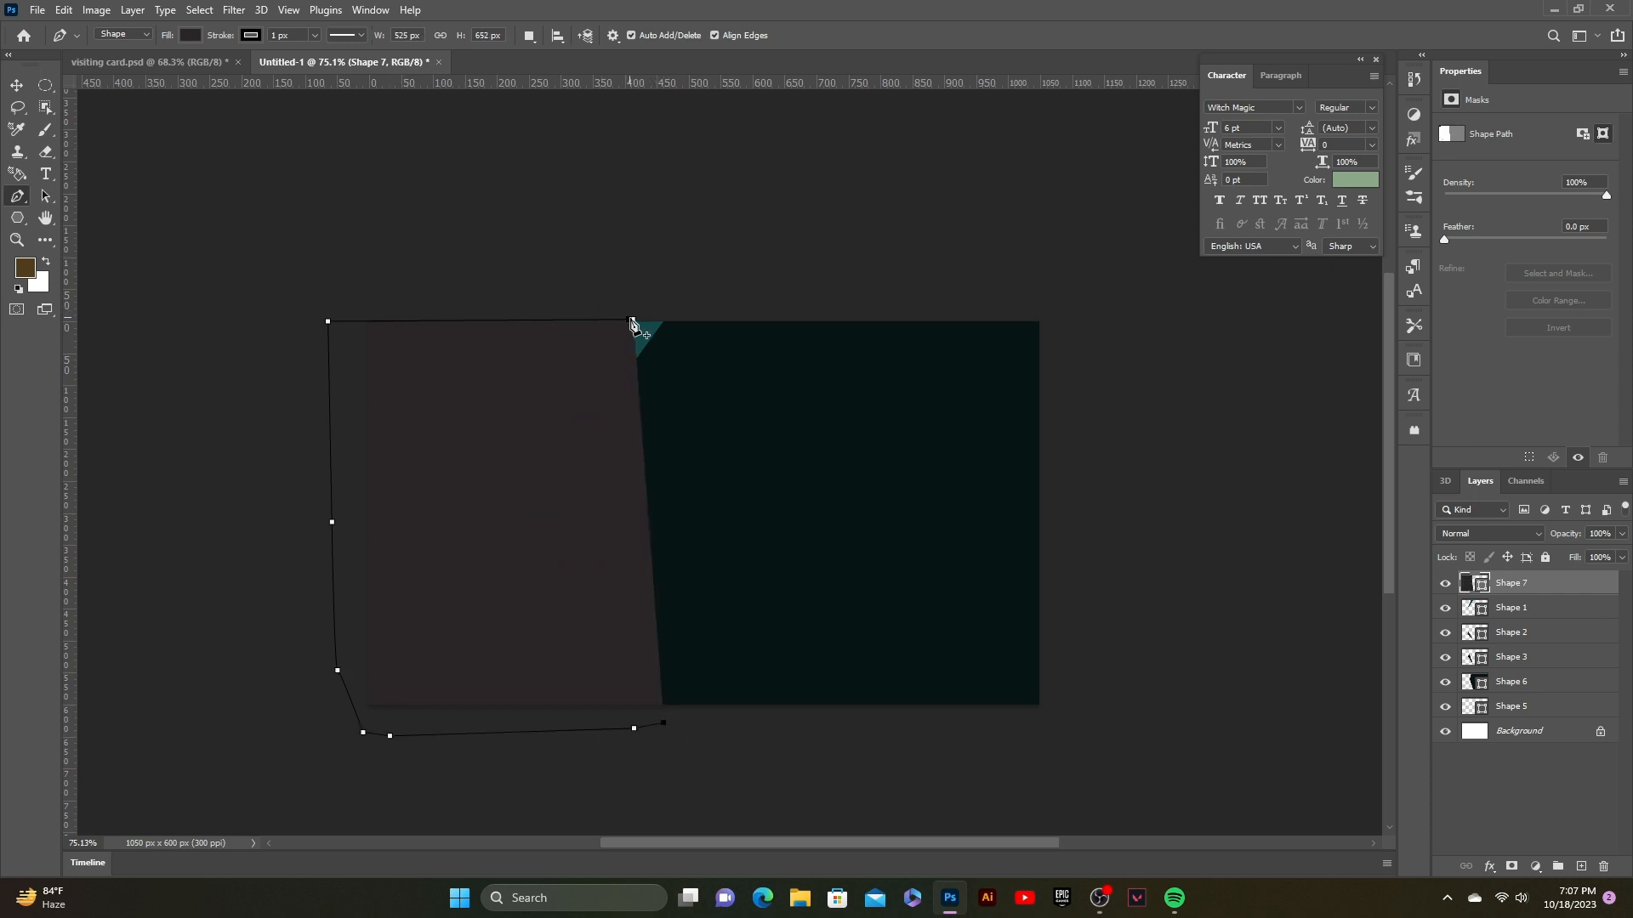
Step: Move the new Shape 7 layer beneath Shape 6 and select it on the card
left_click_drag(1523, 587, 1520, 695)
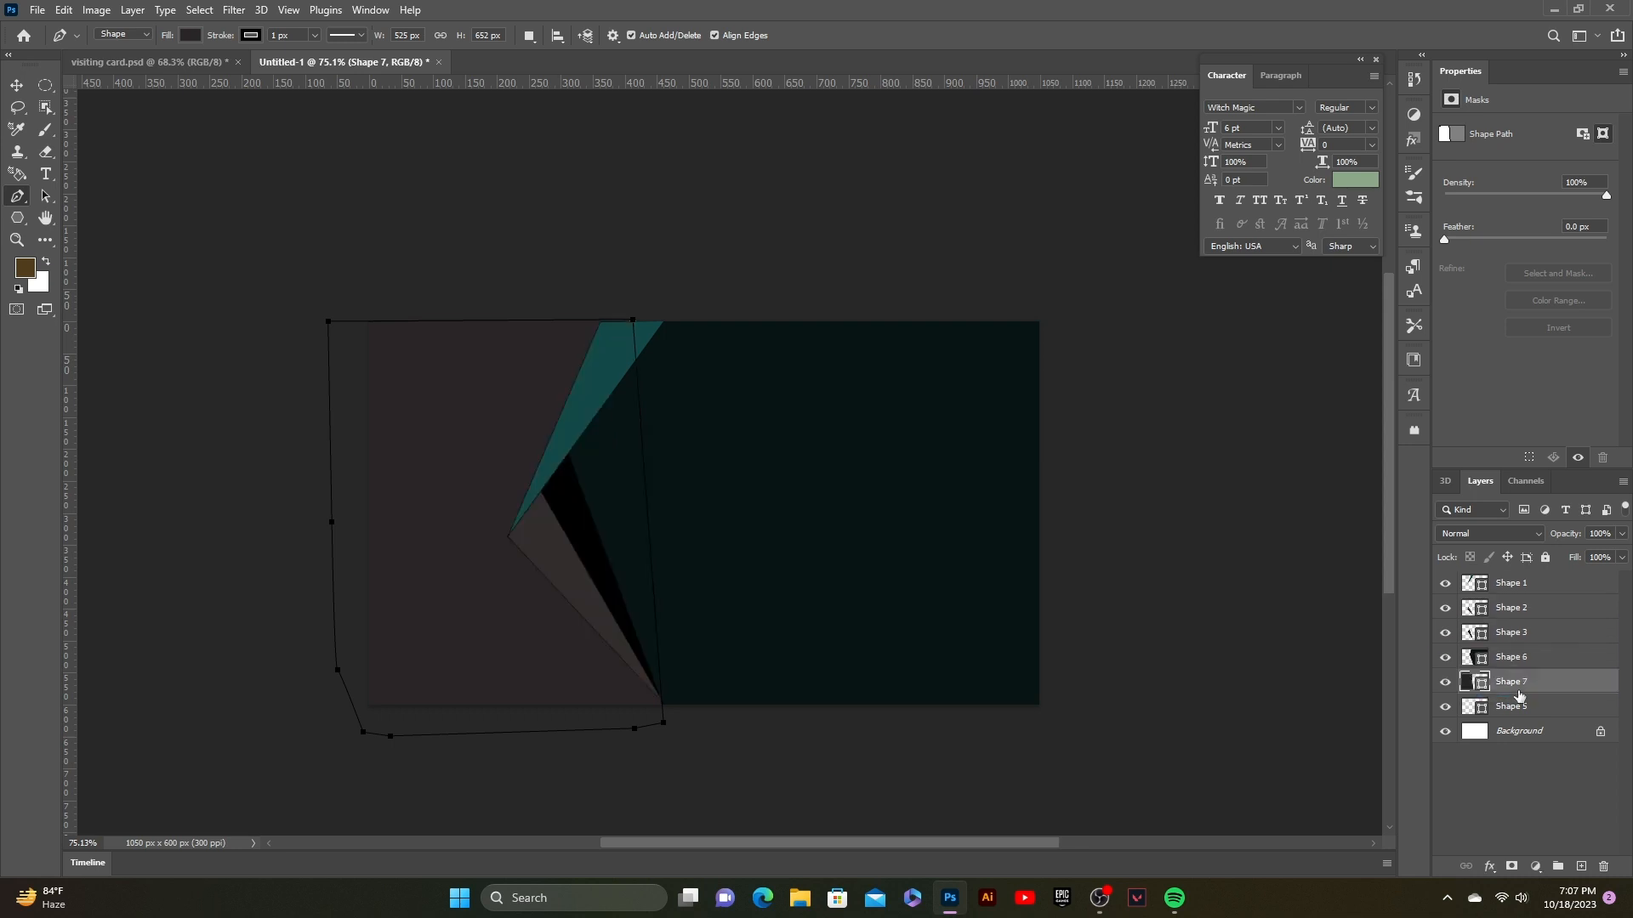
left_click(922, 238)
left_click(19, 86)
left_click(452, 409)
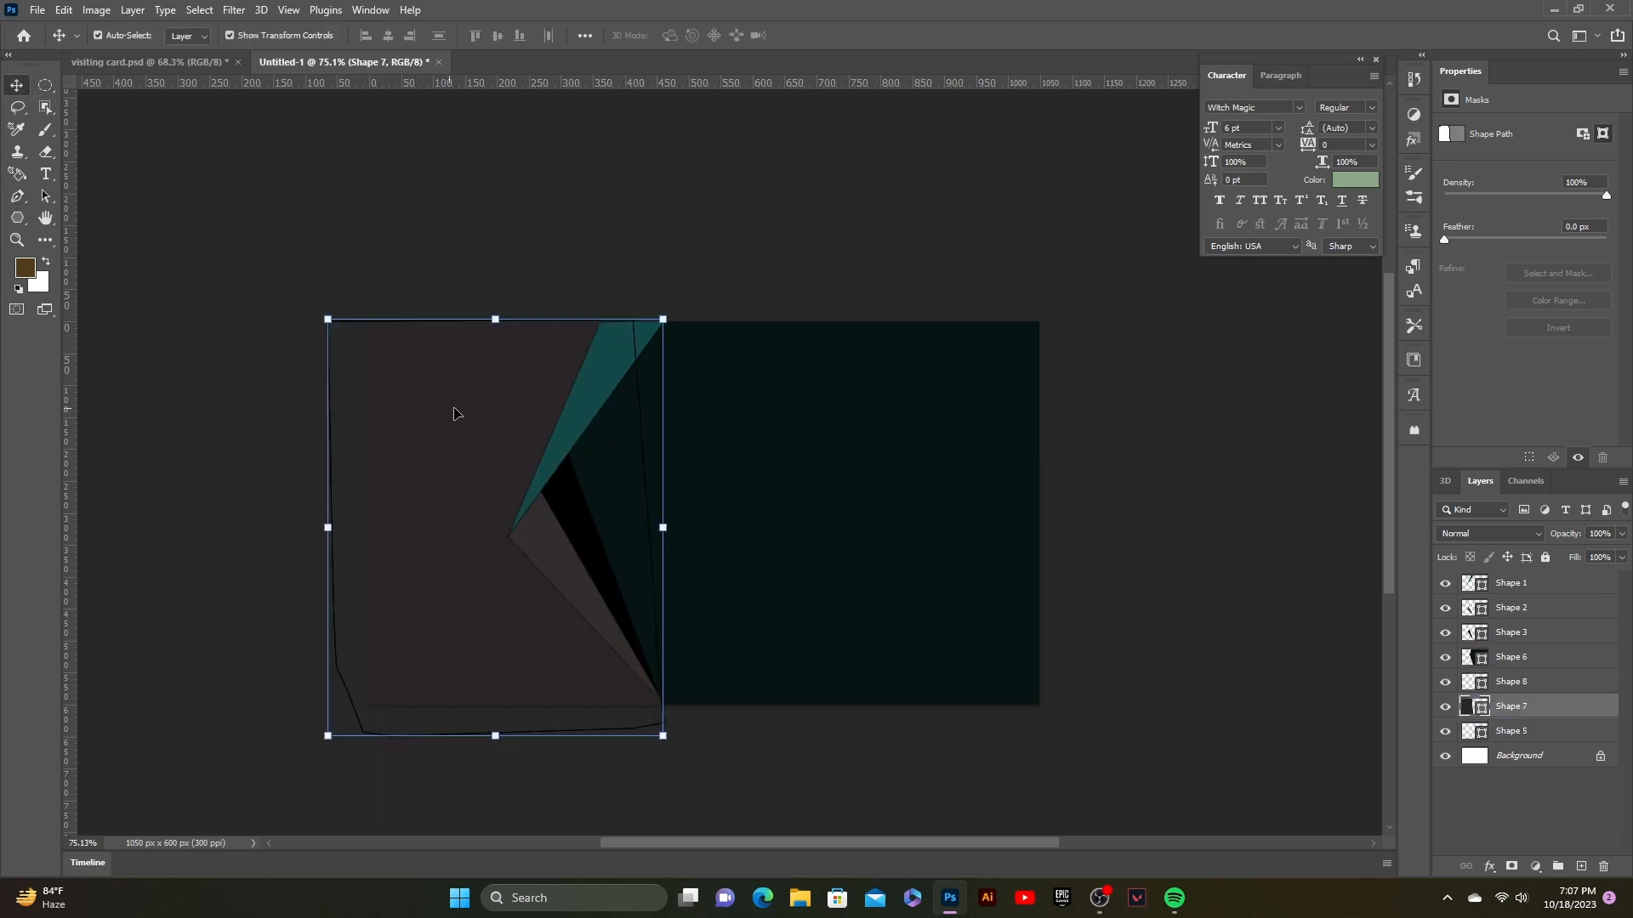
Step: Fill Shape 7 with light grey #bab5b5
double_click(1473, 711)
left_click_drag(1039, 695, 1013, 553)
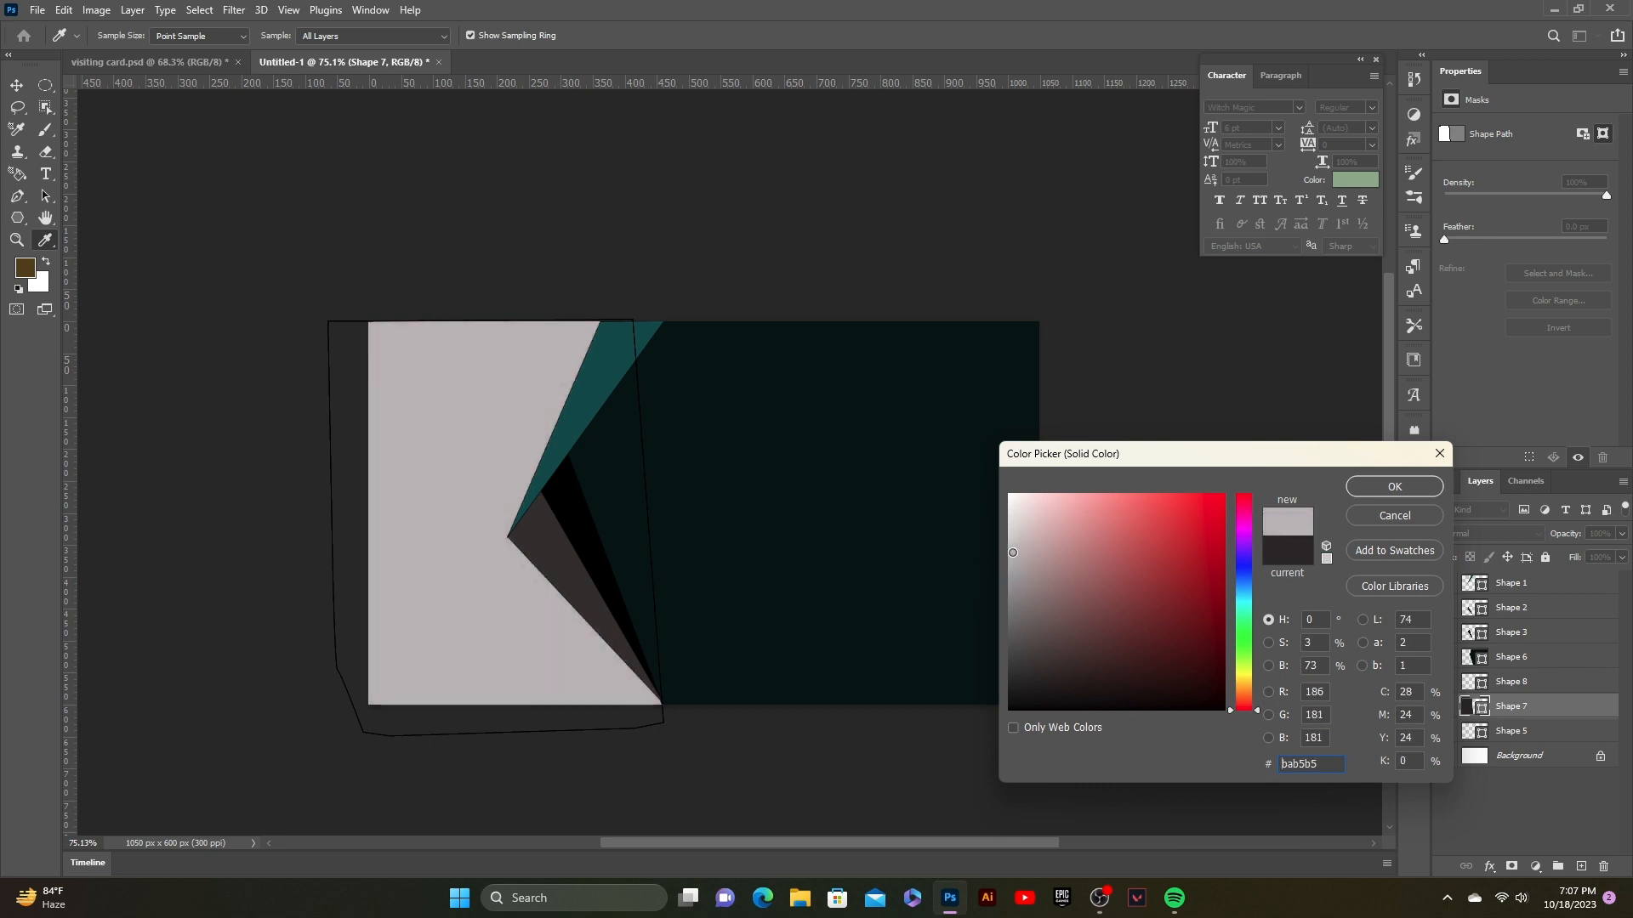
left_click(1394, 486)
left_click(1132, 376)
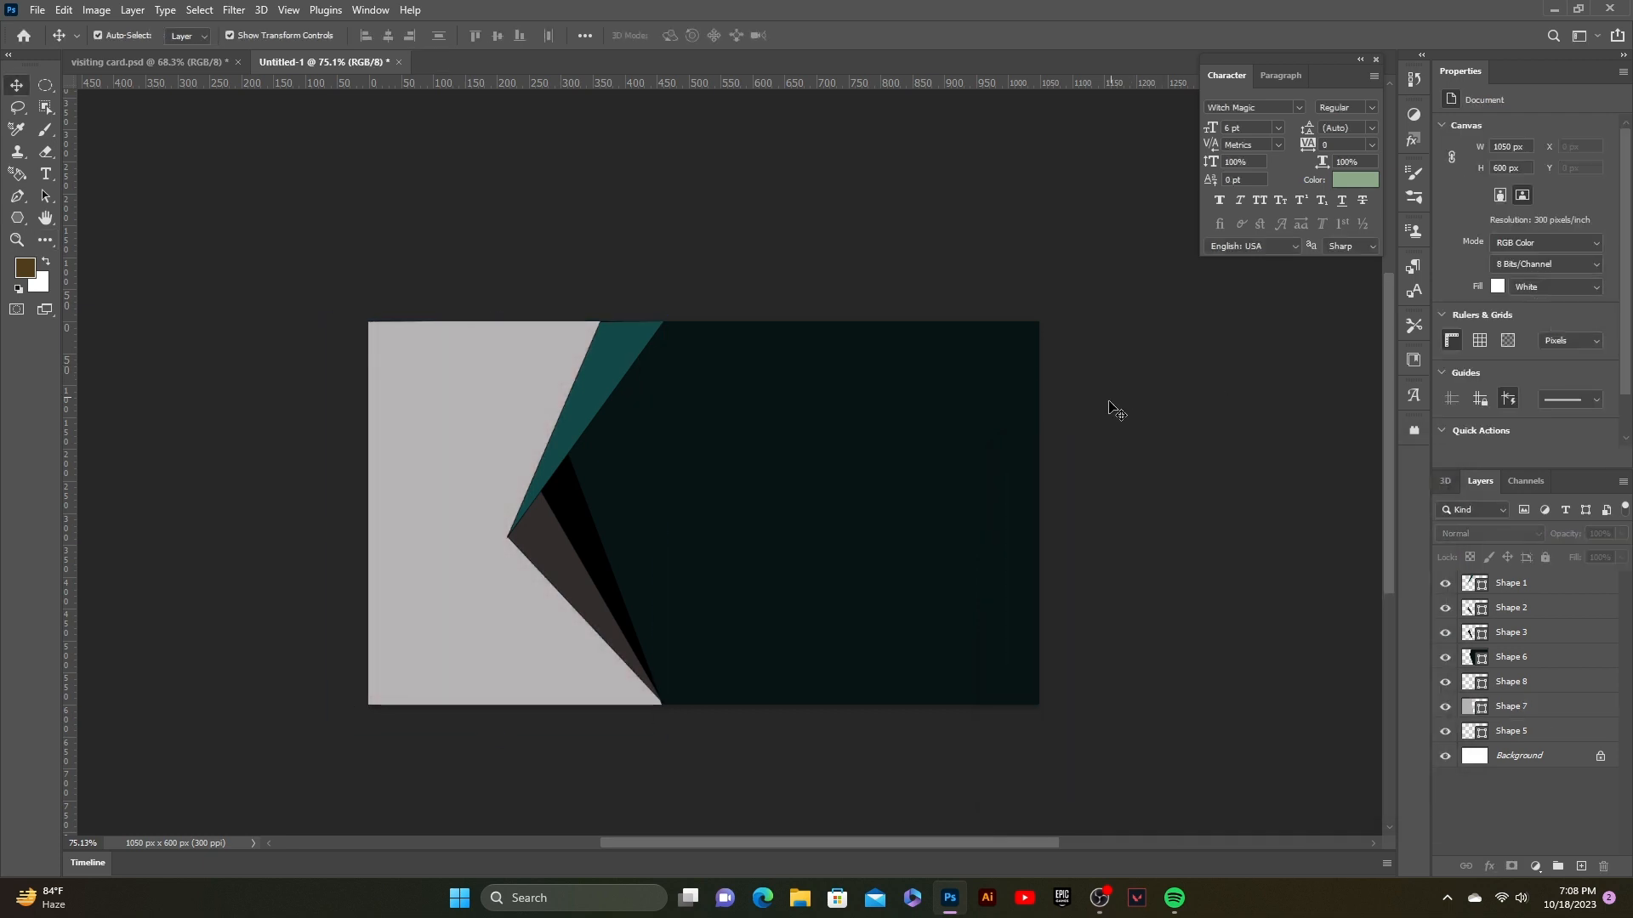
left_click(604, 612)
Step: Select the teal sliver shape and check its fill colour, leaving it unchanged
left_click(738, 797)
left_click(534, 485)
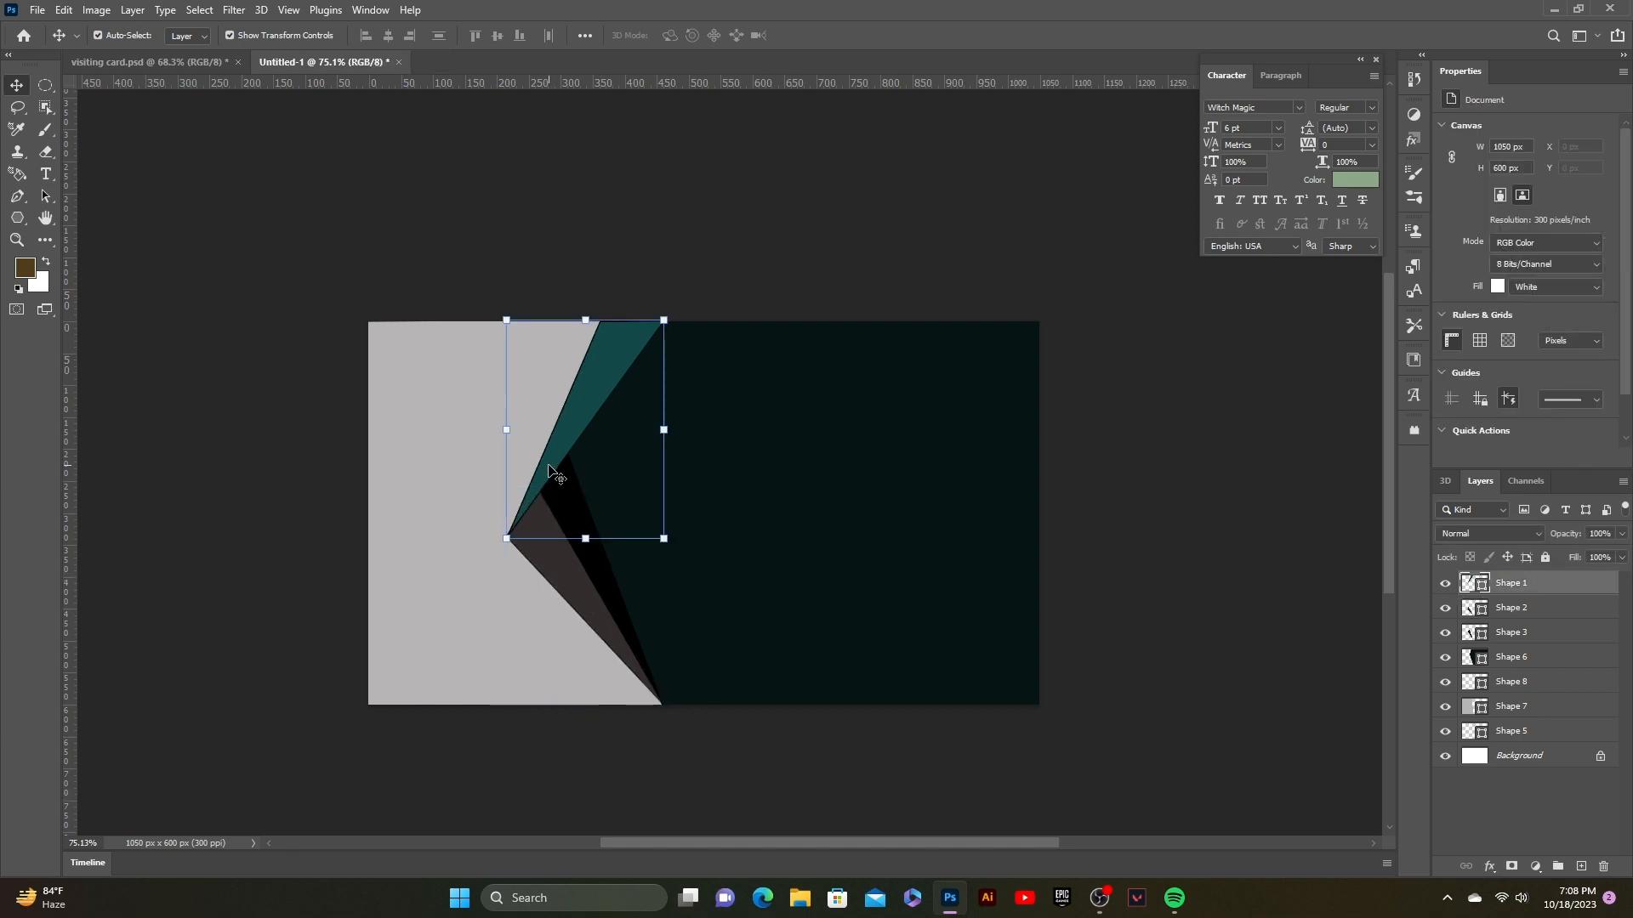
double_click(1469, 585)
left_click(1439, 450)
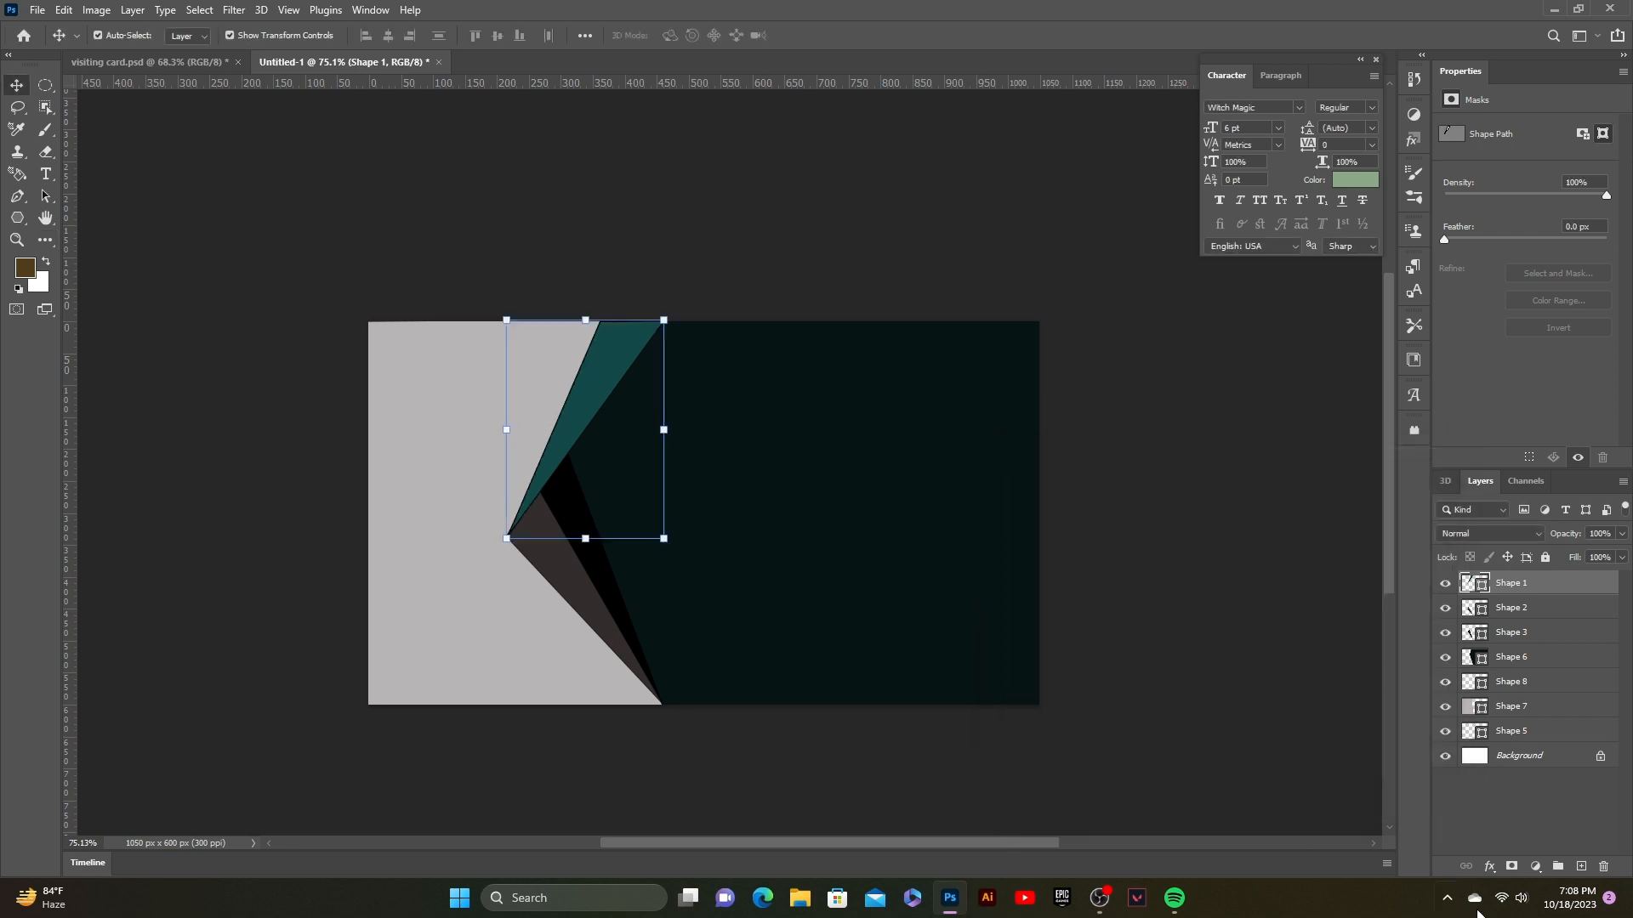
Step: Add a Drop Shadow to the teal Shape 1 with a 130° angle
left_click(1489, 867)
left_click(1507, 855)
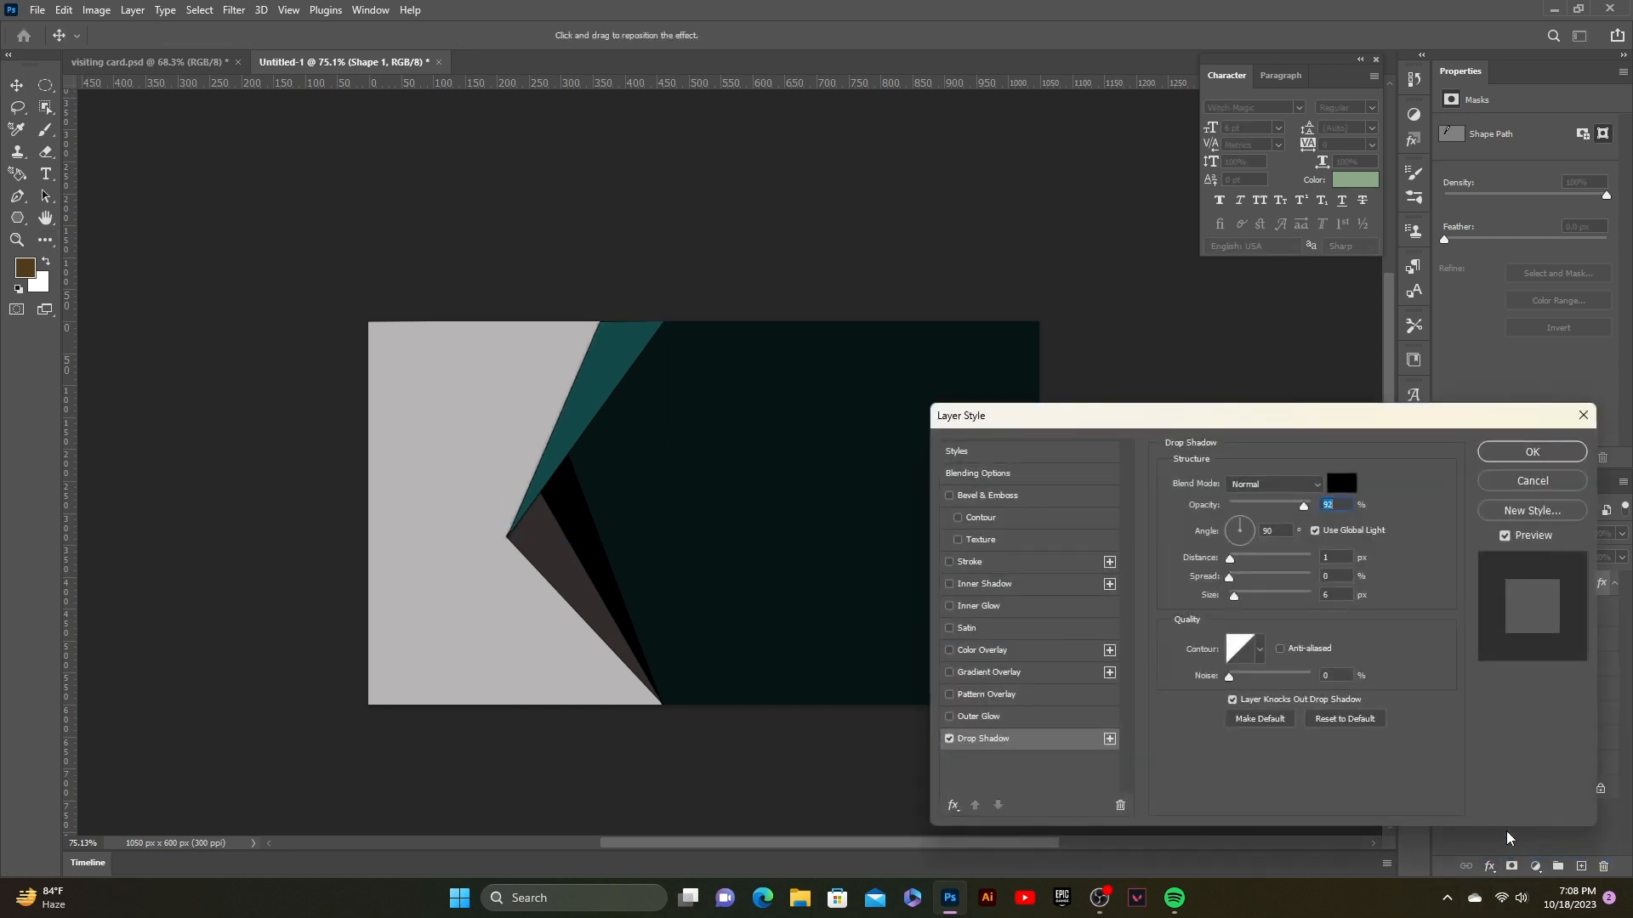
key("BackSpace")
type("1")
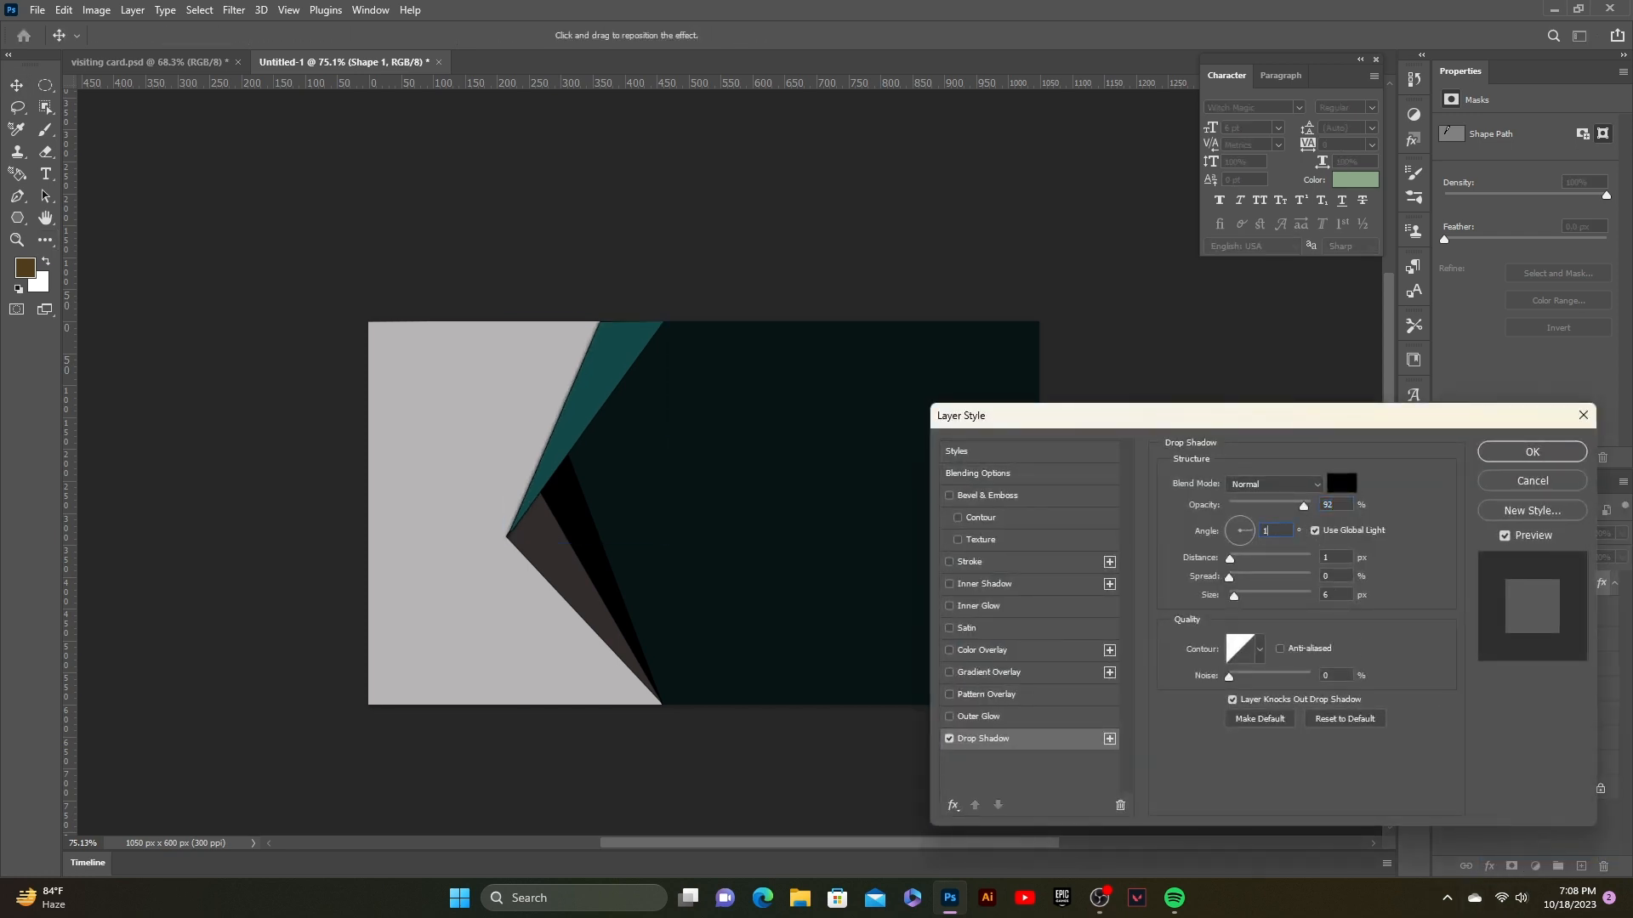
type("30")
left_click(1536, 453)
left_click(571, 417)
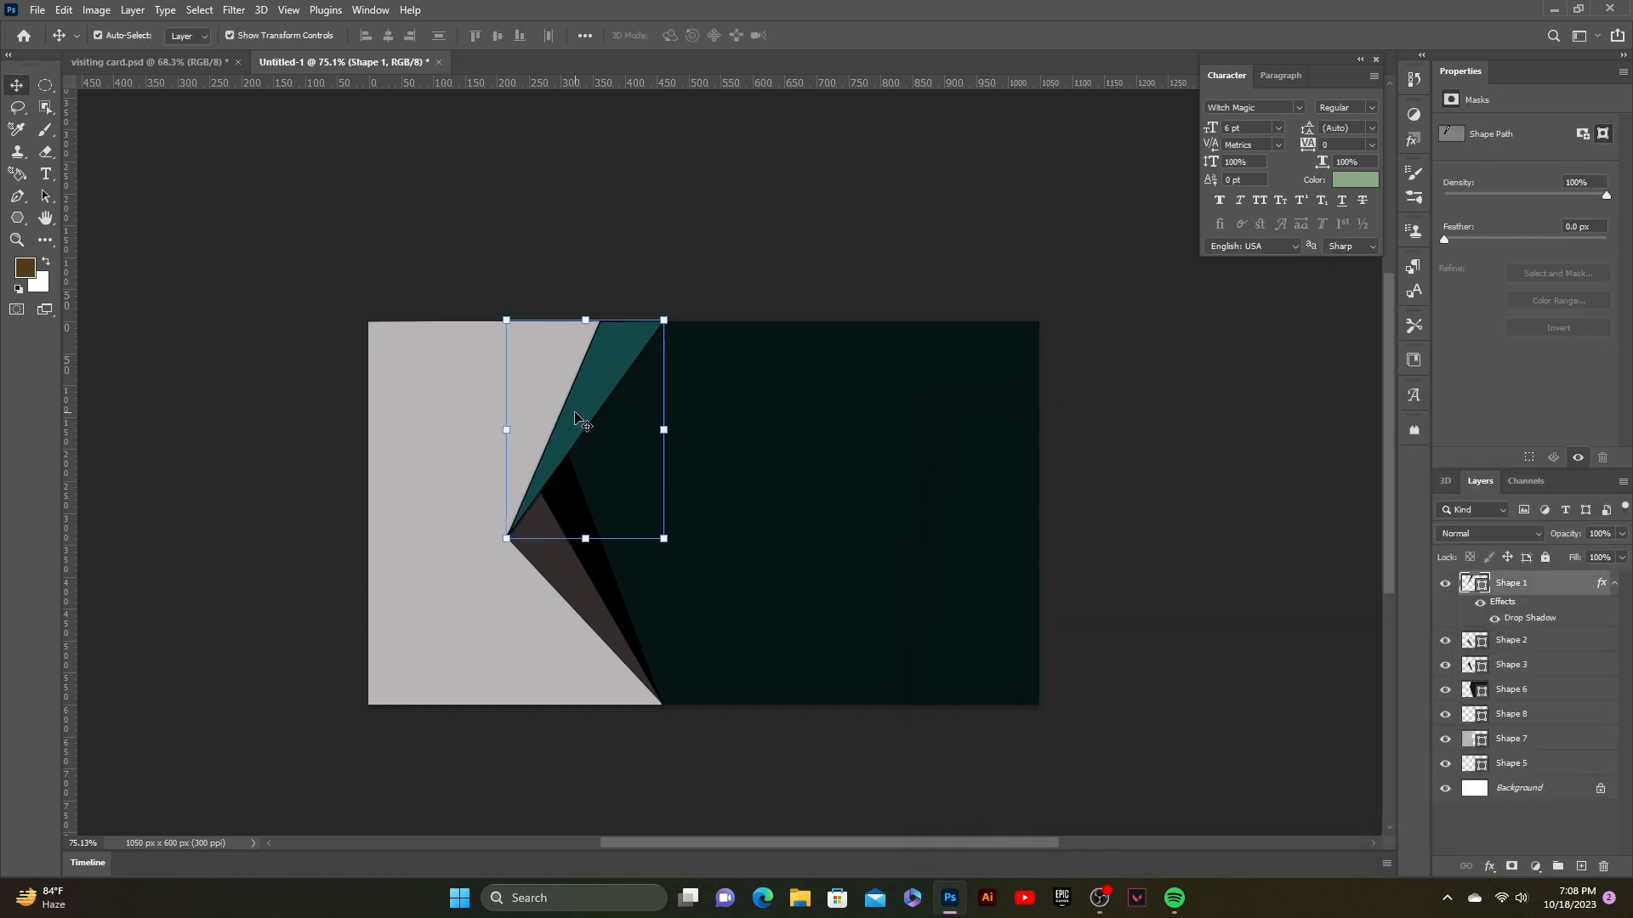
left_click(1063, 675)
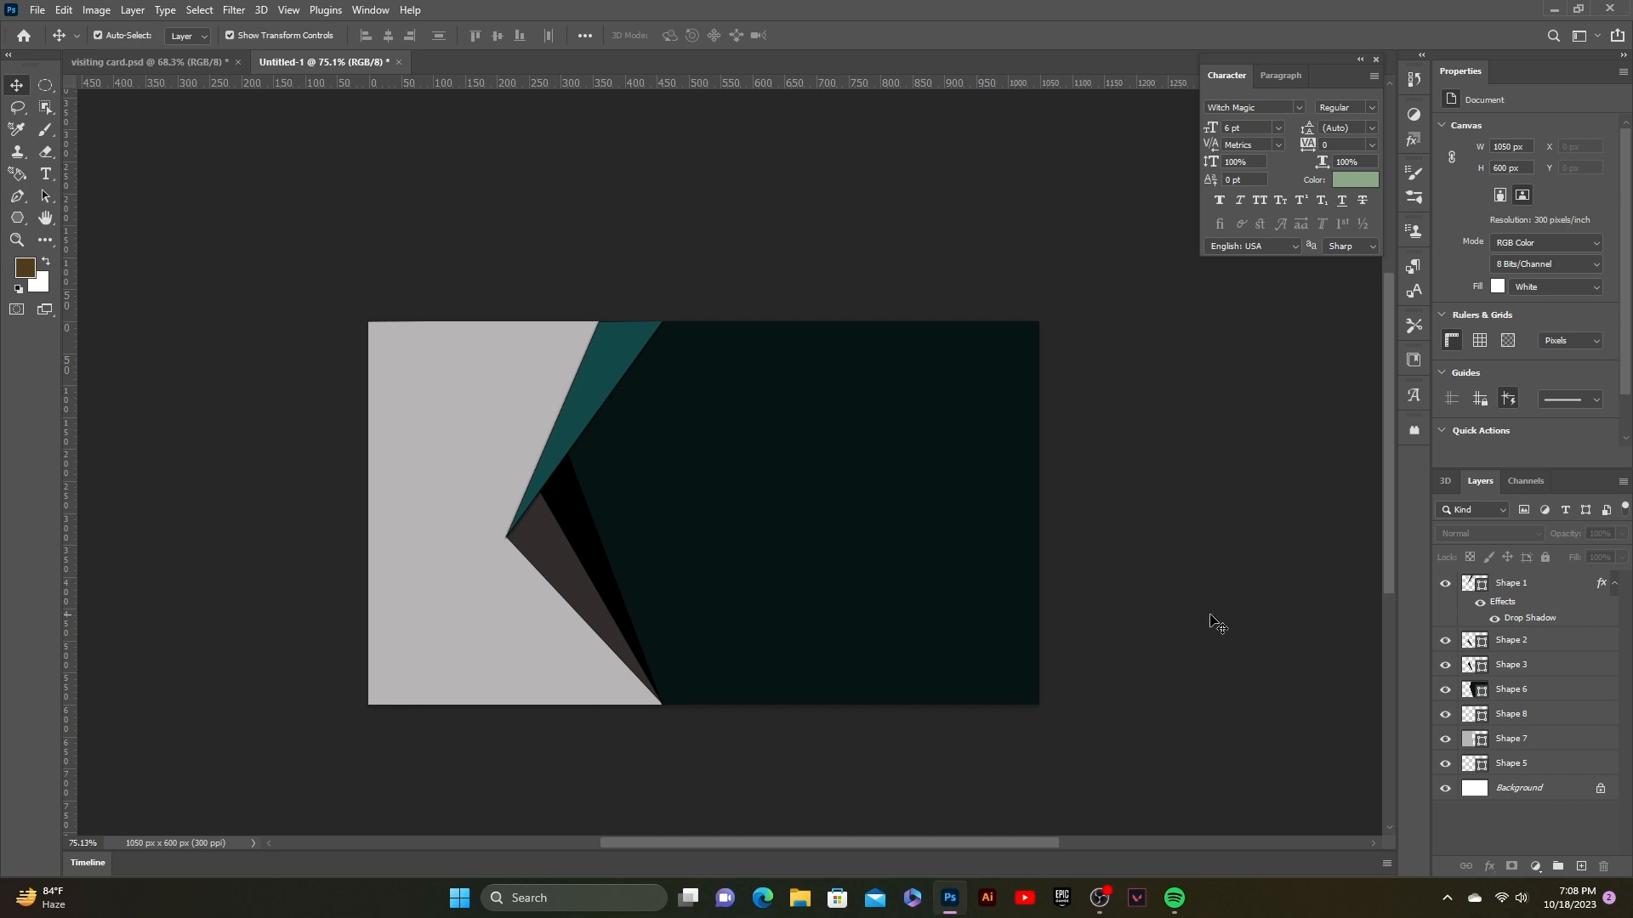
Step: Type the cardholder's name as horizontal text and move it toward the top-right corner
left_click(46, 173)
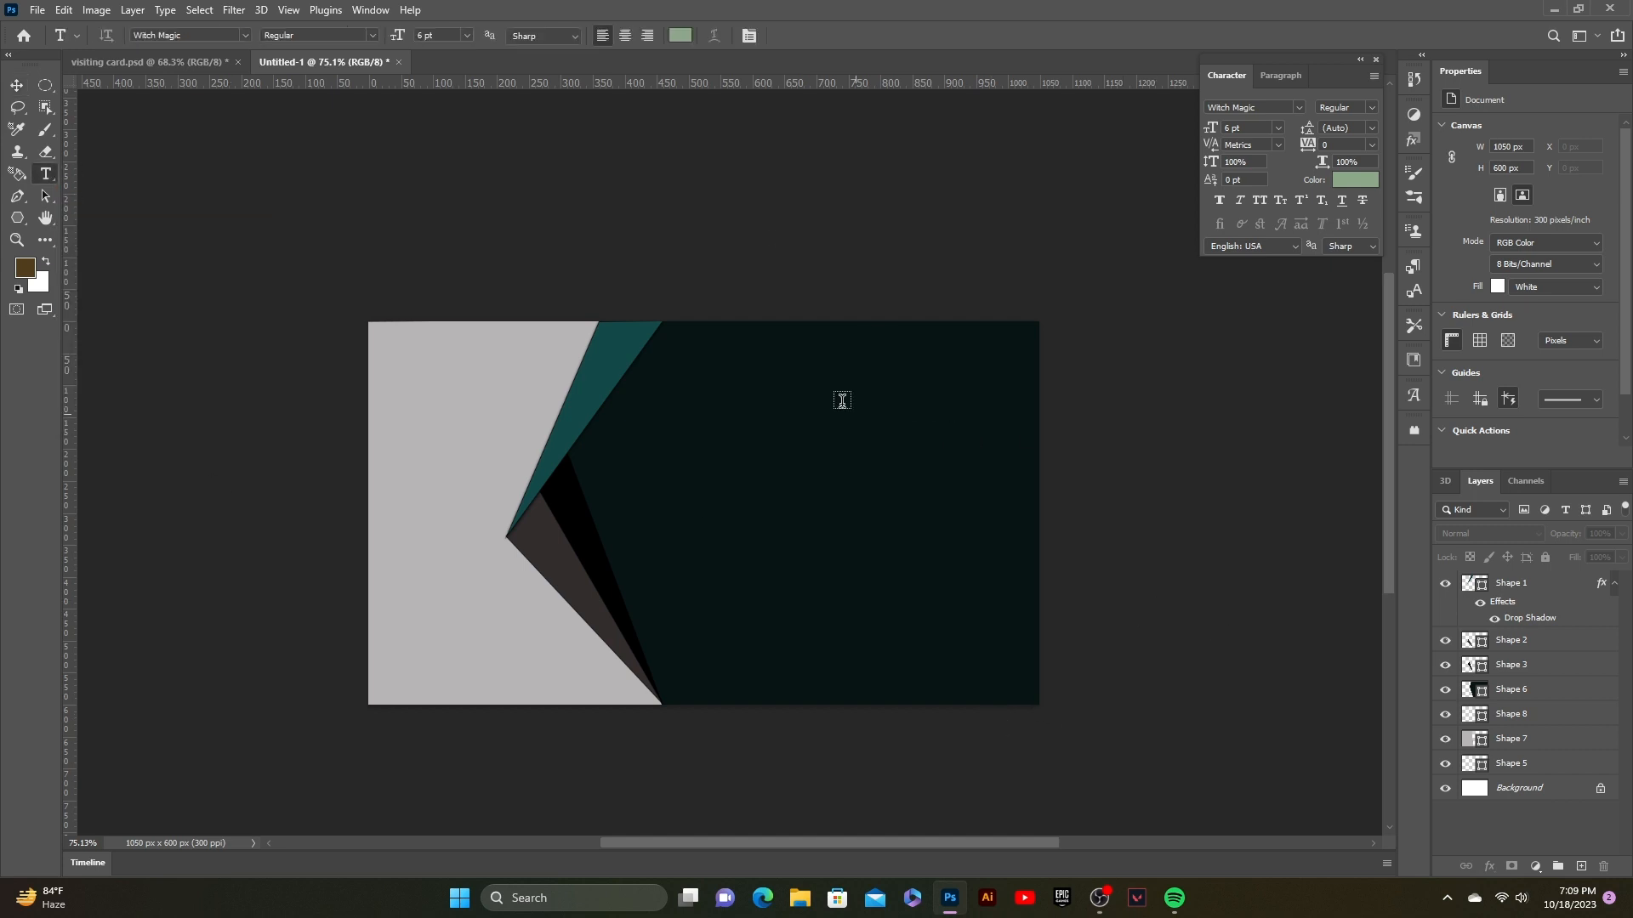
left_click(807, 369)
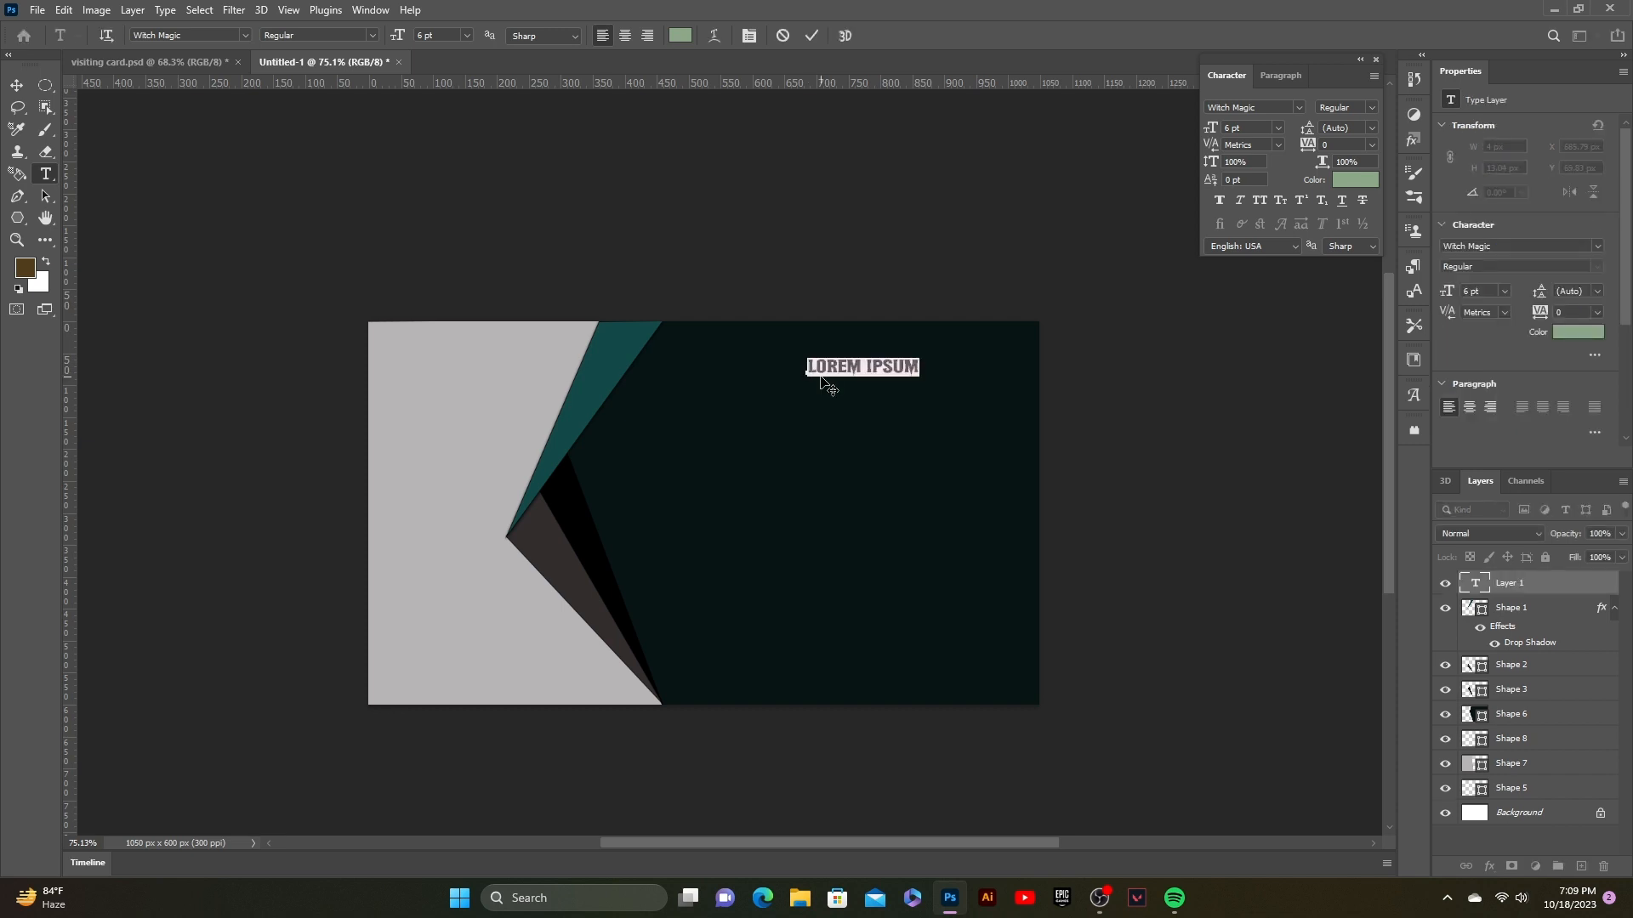
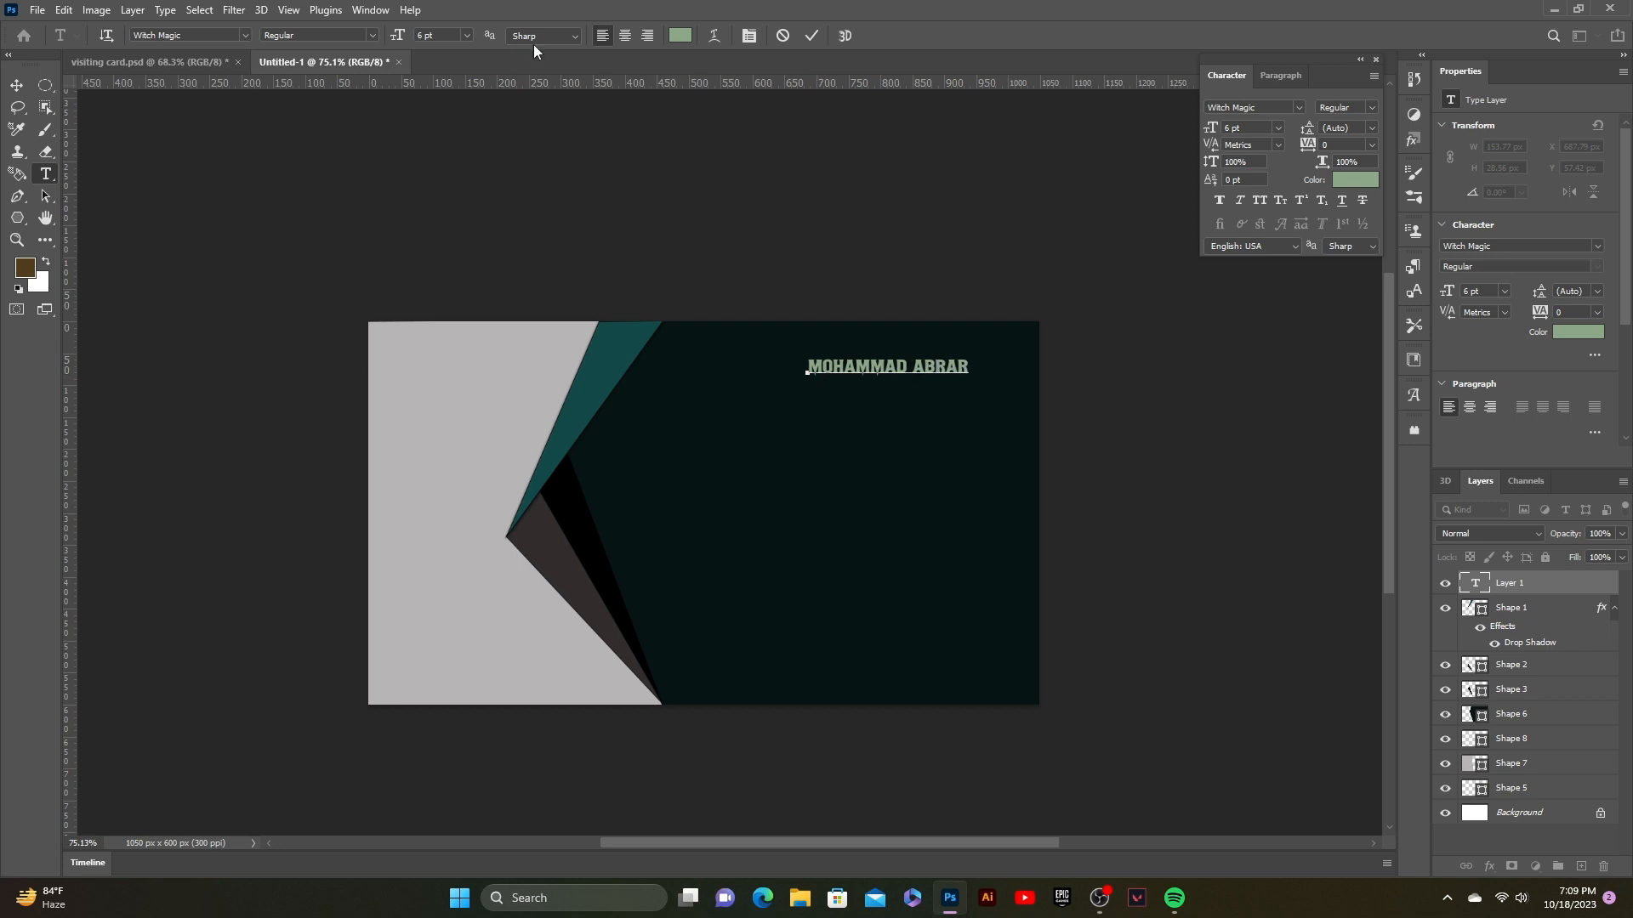
left_click(812, 35)
left_click(16, 84)
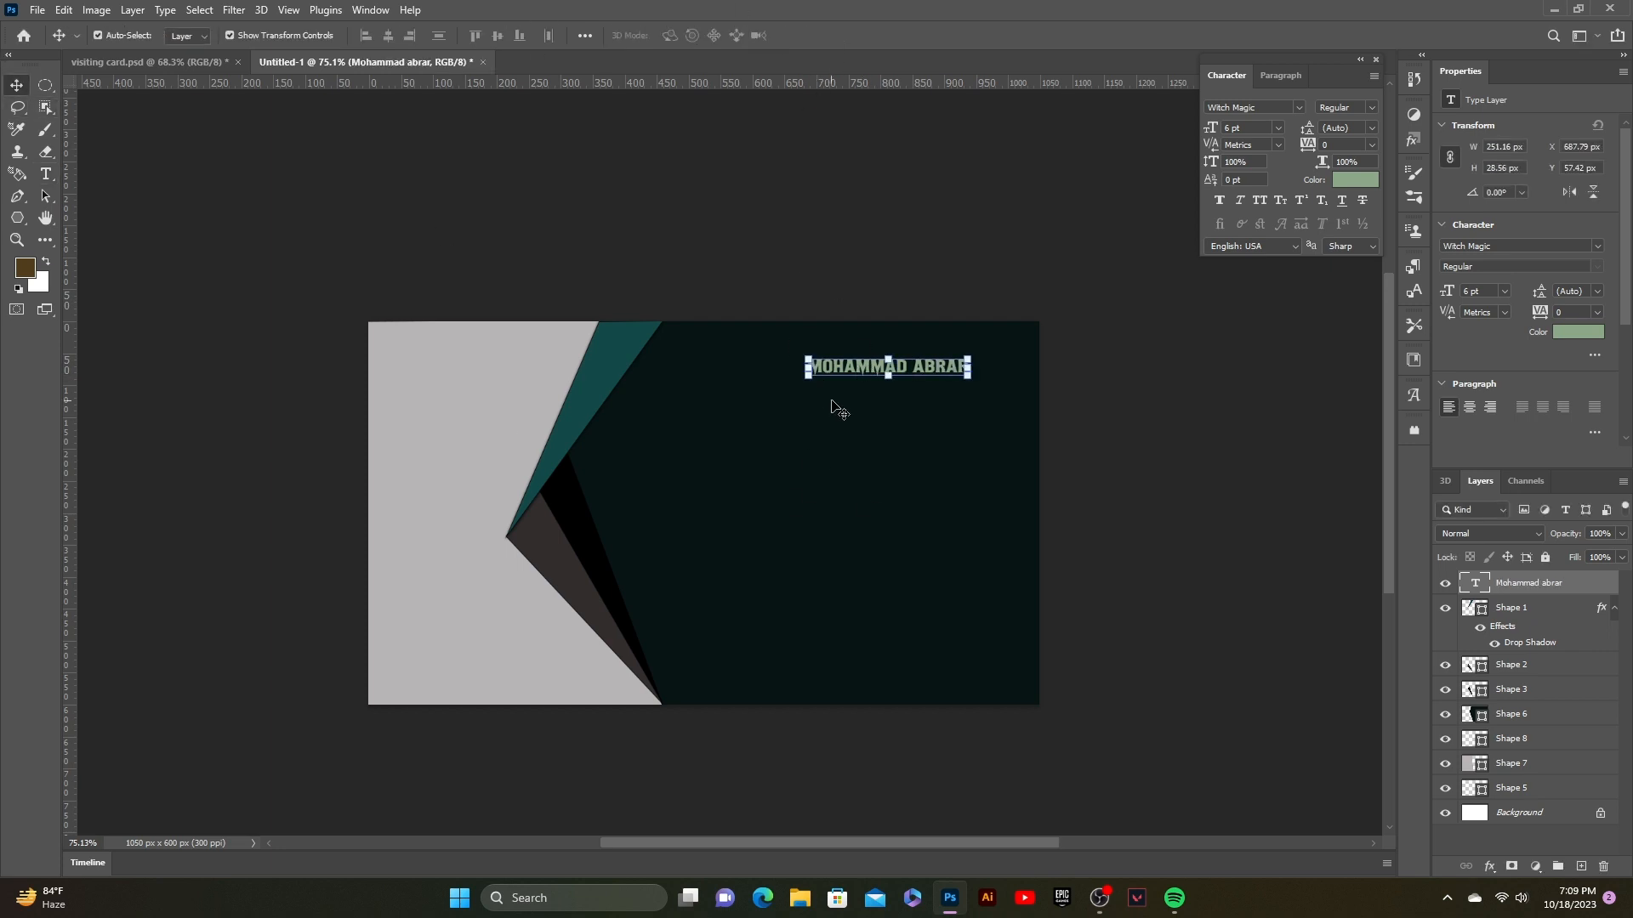
left_click_drag(856, 374, 884, 353)
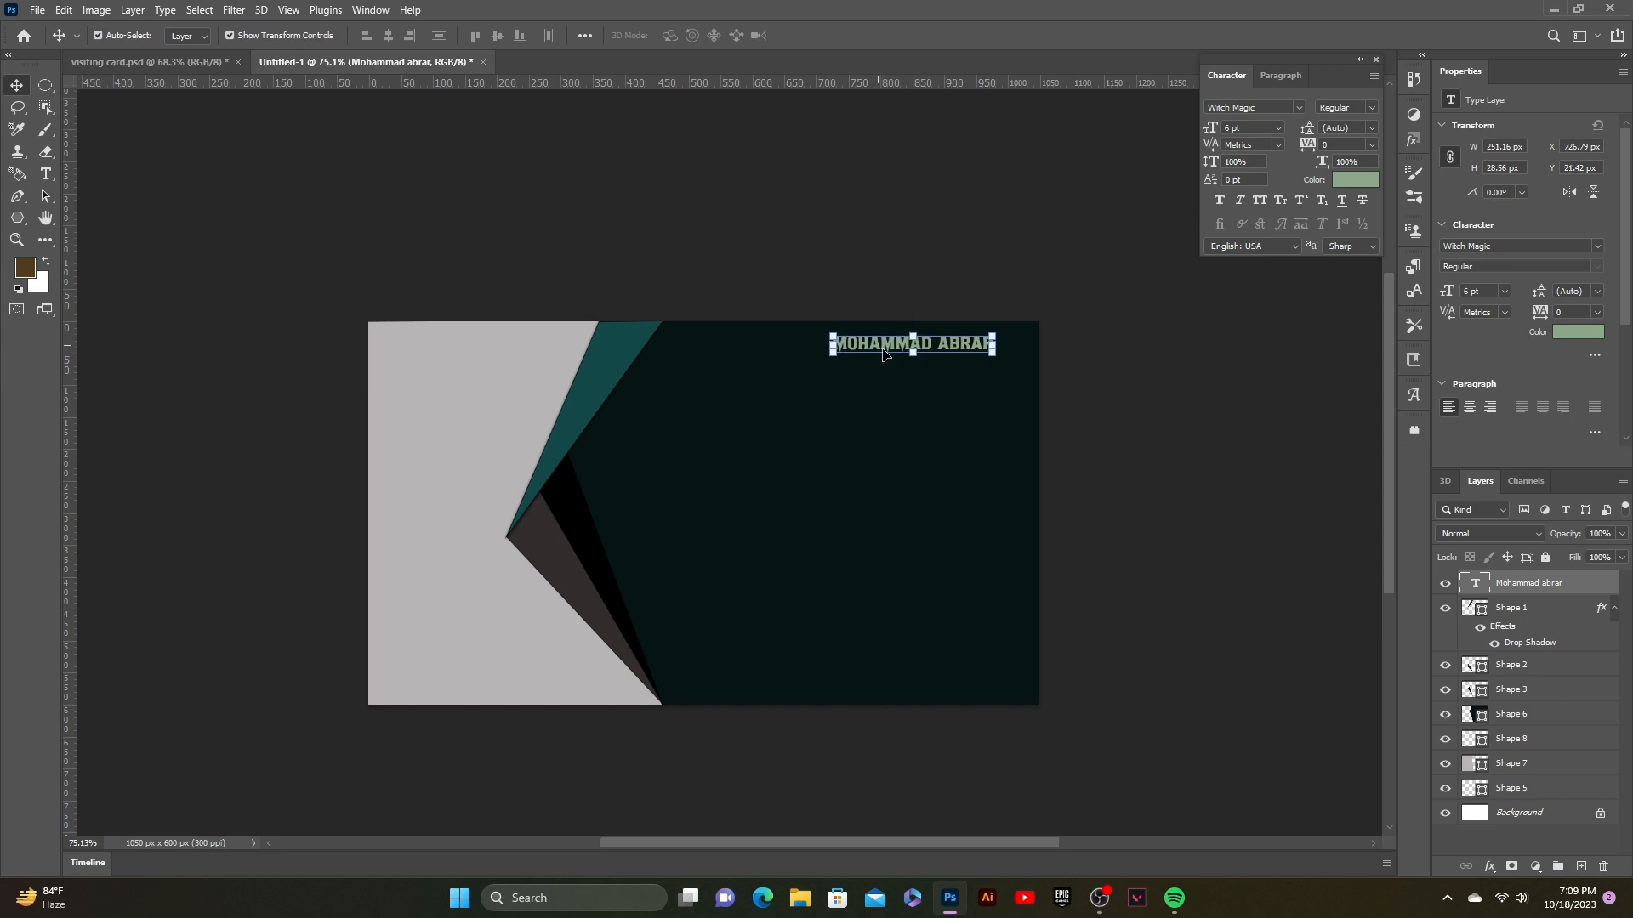
Step: Set the name in the Chernobyl font and enlarge it to about 10.74 pt
left_click(1299, 105)
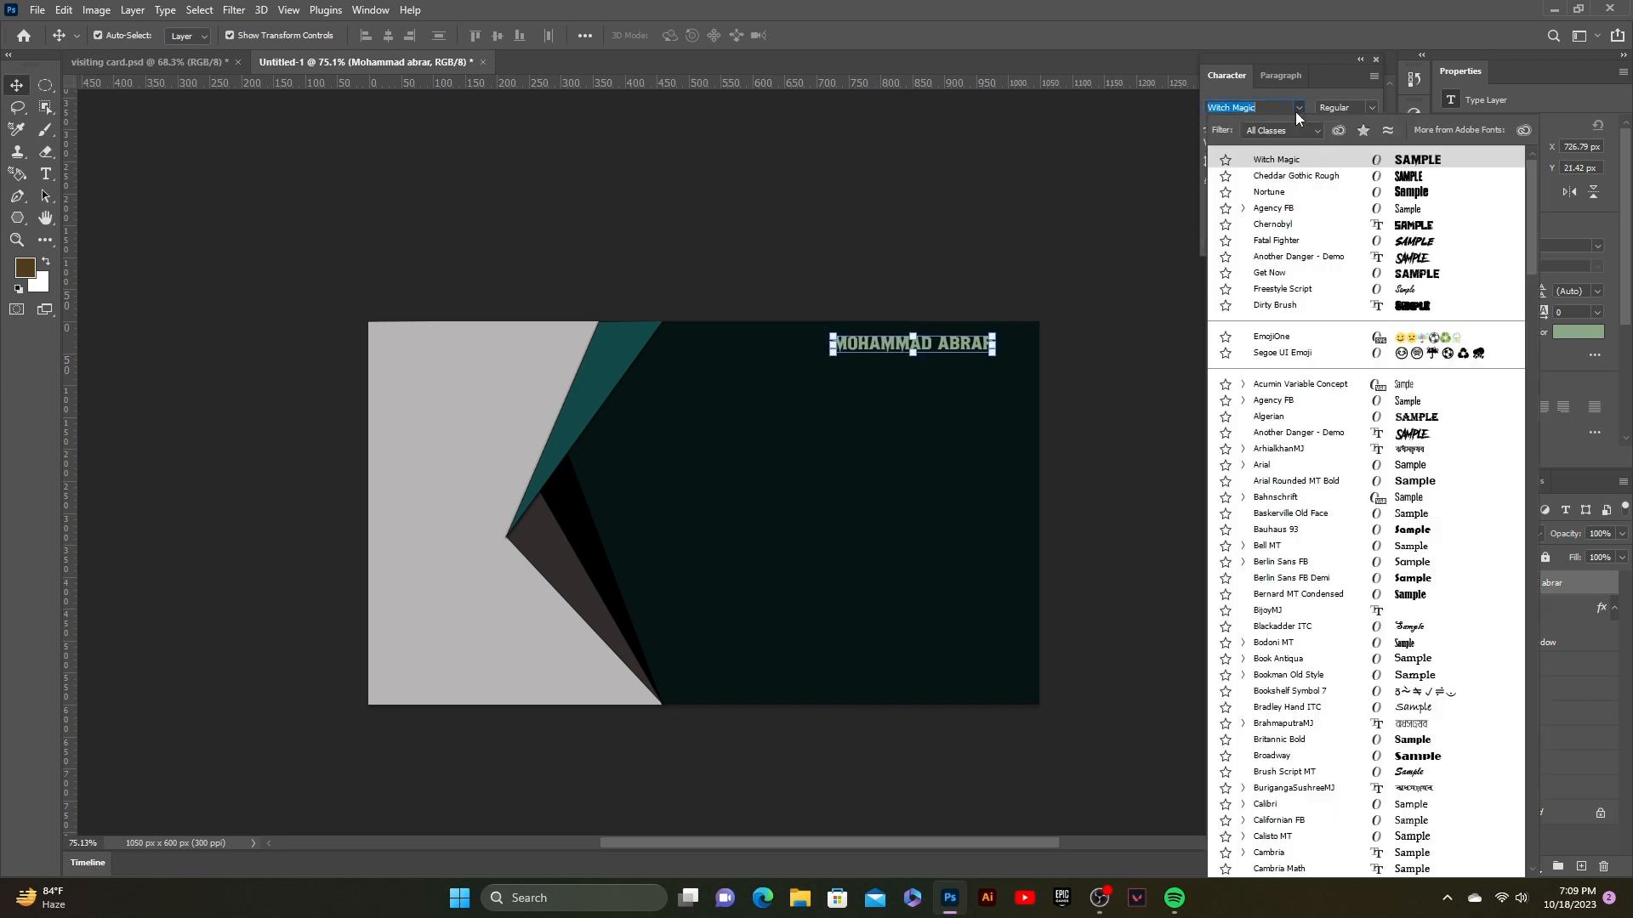
left_click(1373, 227)
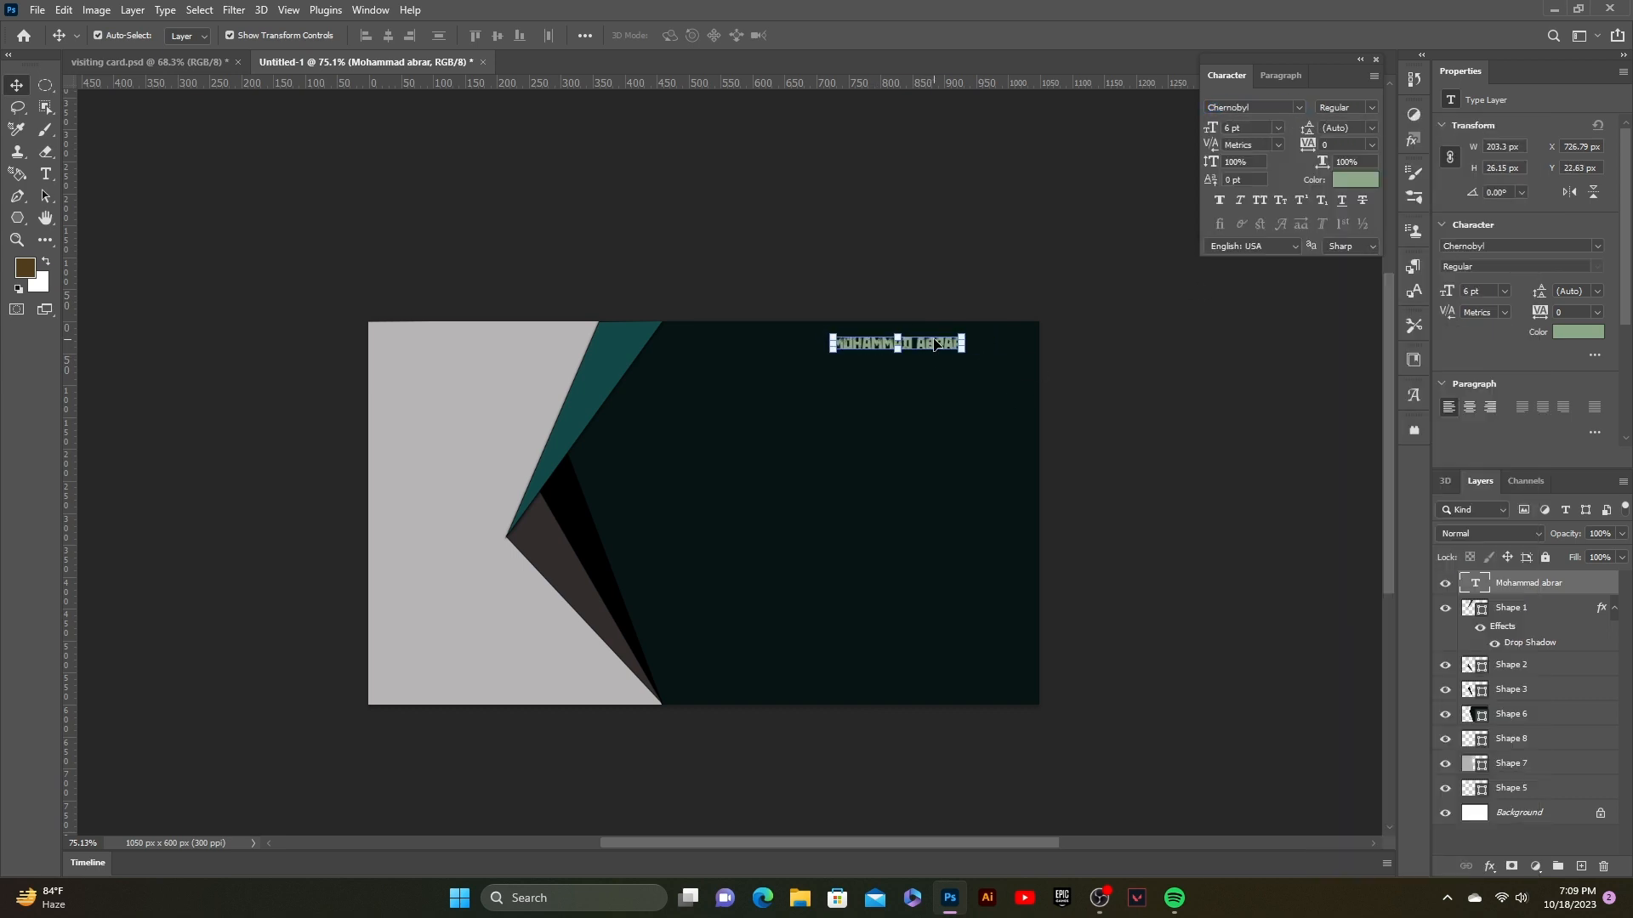
left_click_drag(962, 352, 890, 349)
left_click(842, 36)
left_click(880, 221)
left_click(912, 362)
key("ctrl+z")
key("ctrl+z")
left_click(927, 348)
key("ctrl+z")
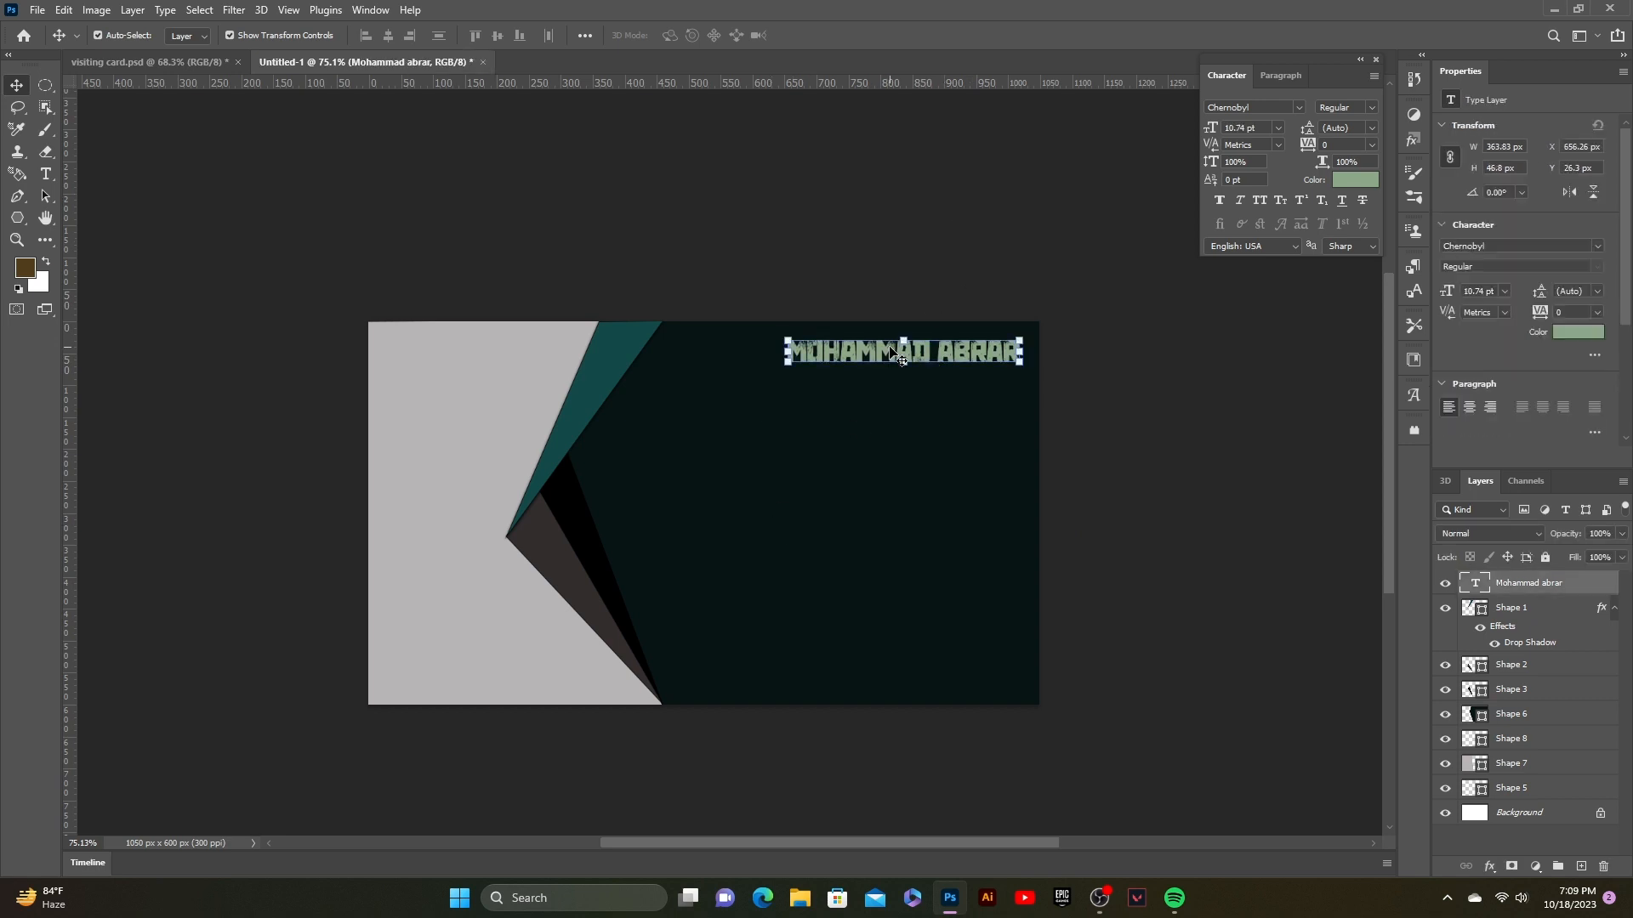
left_click(913, 277)
left_click(17, 196)
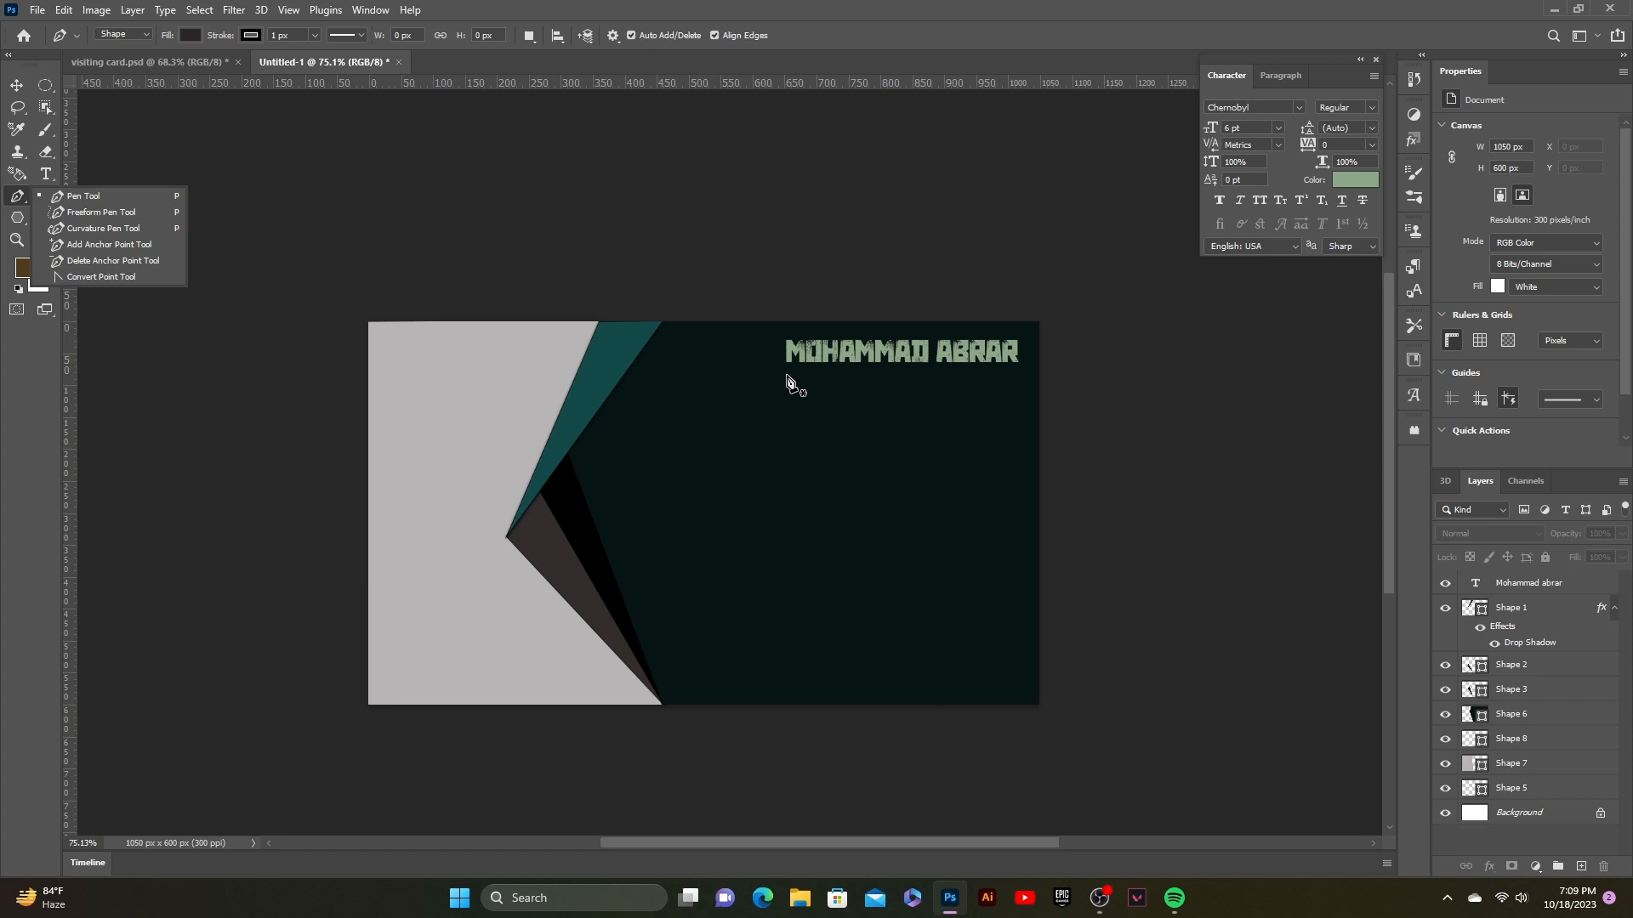
Step: Draw a small Pen rectangle under the name and squash it into a thin line
left_click(364, 35)
left_click(364, 36)
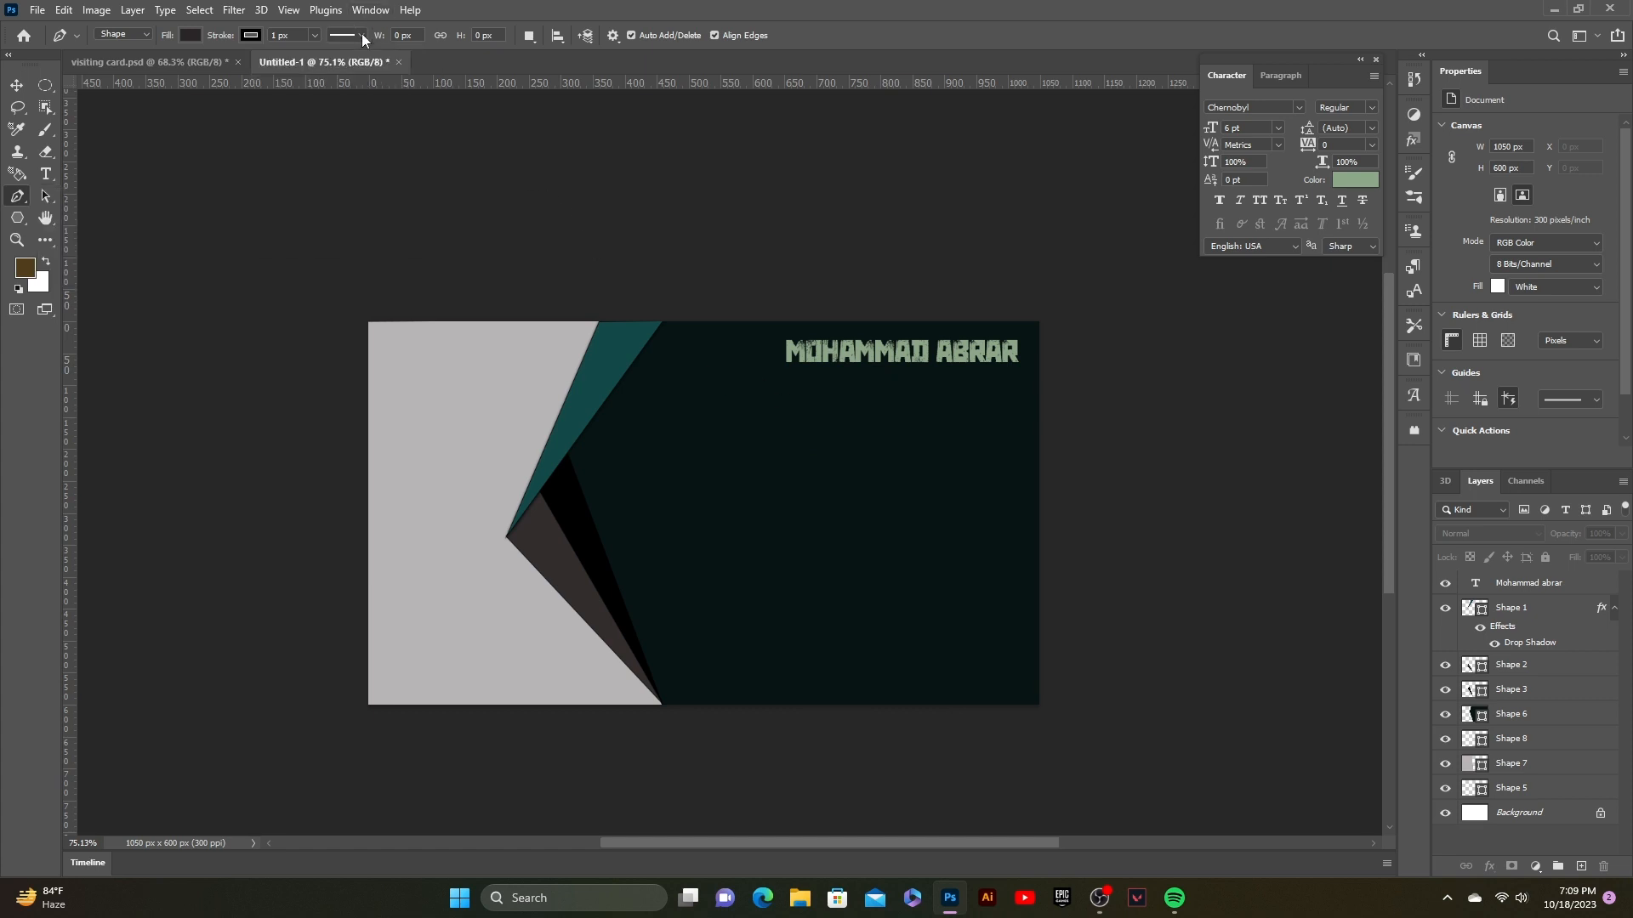
left_click(789, 385)
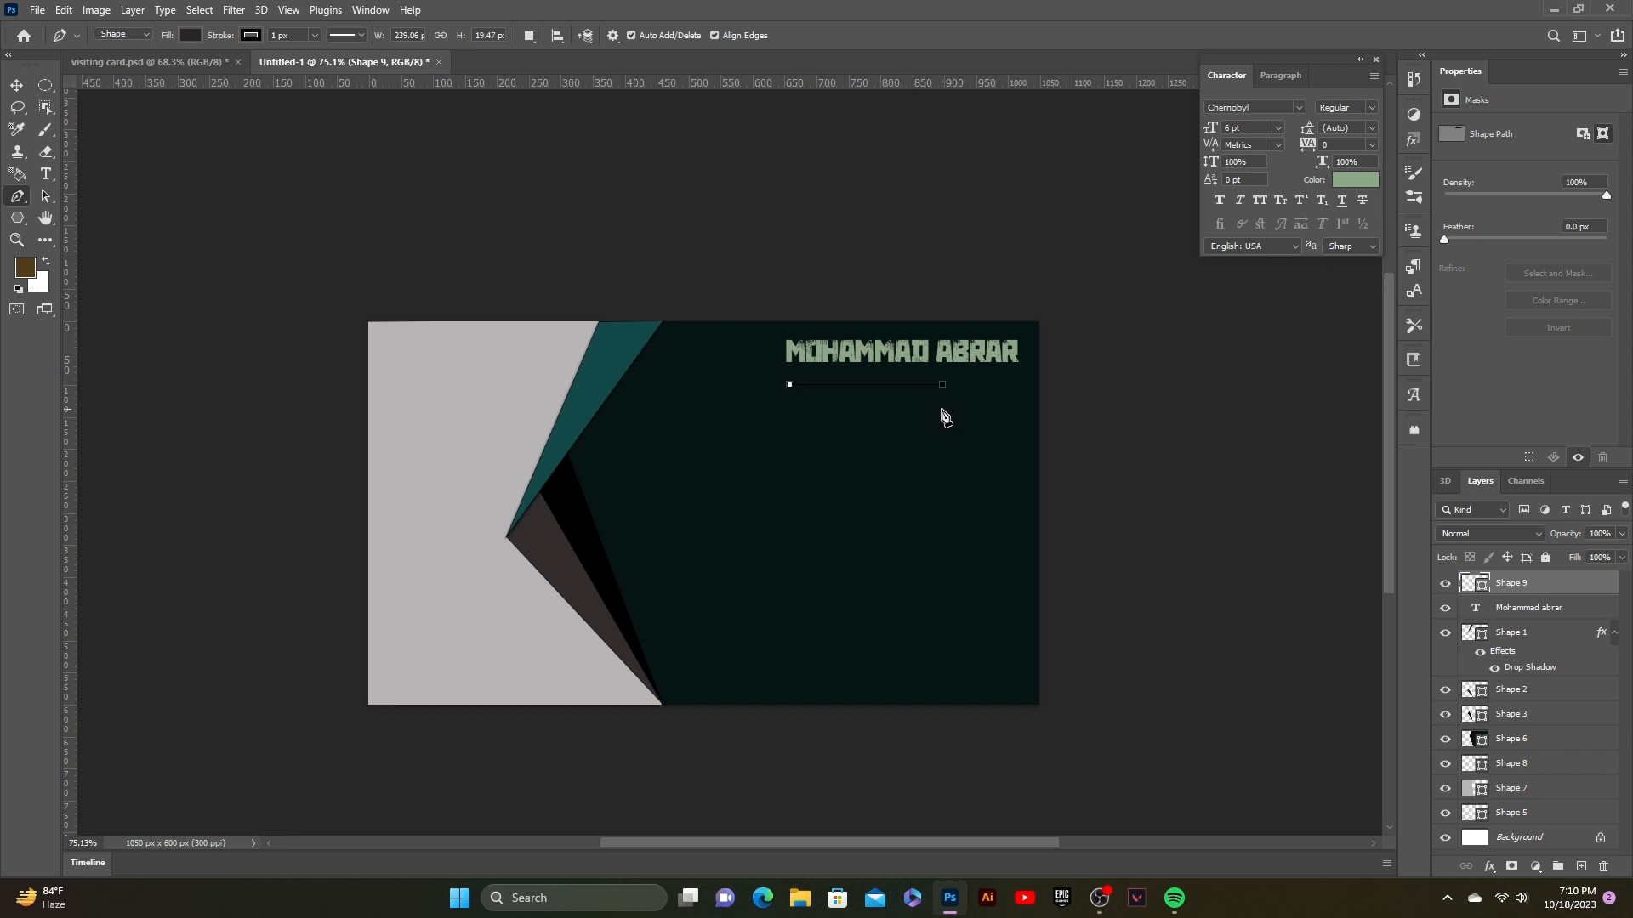
left_click(942, 409)
left_click(791, 409)
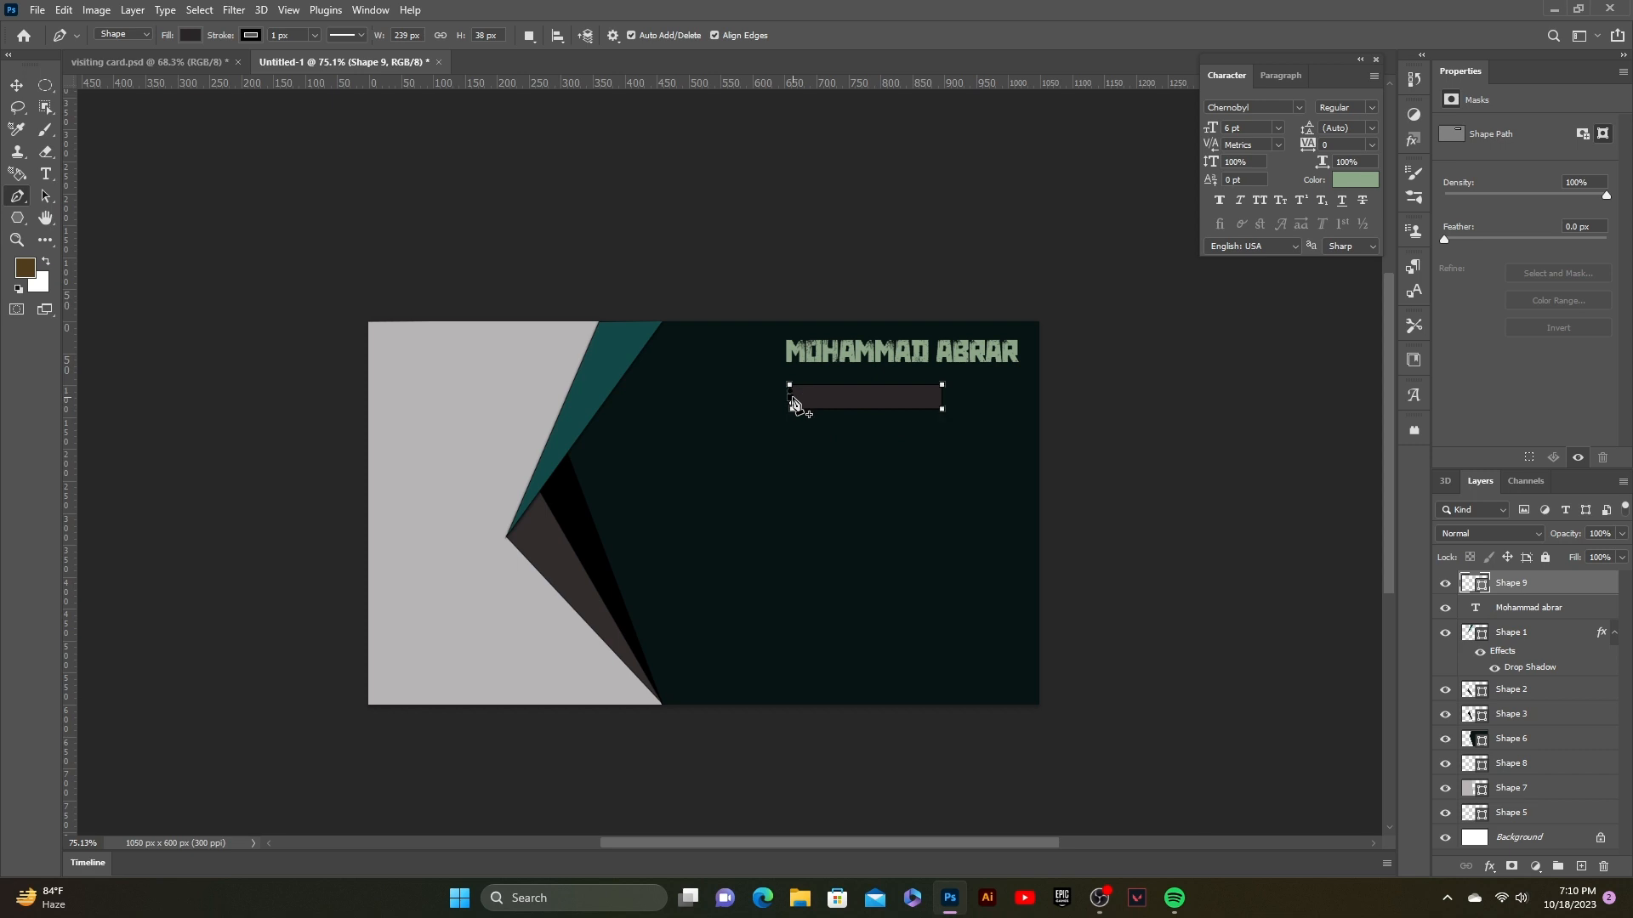
left_click_drag(791, 397, 781, 397)
left_click_drag(941, 399, 949, 397)
left_click_drag(954, 401, 955, 407)
left_click(16, 85)
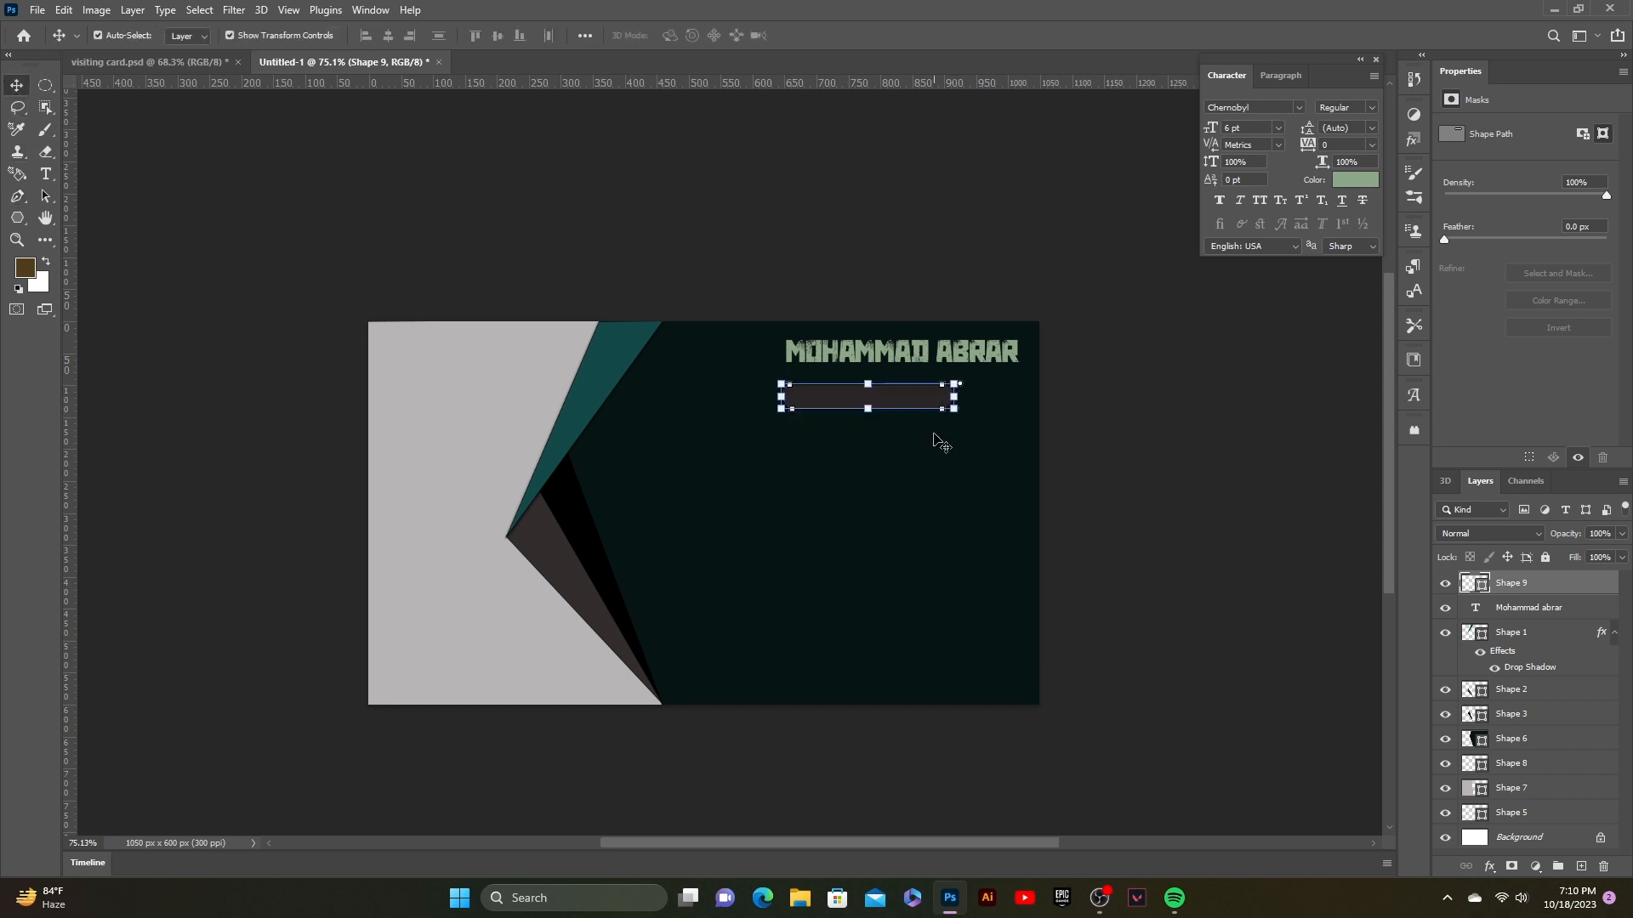
left_click_drag(868, 414, 868, 390)
left_click(842, 36)
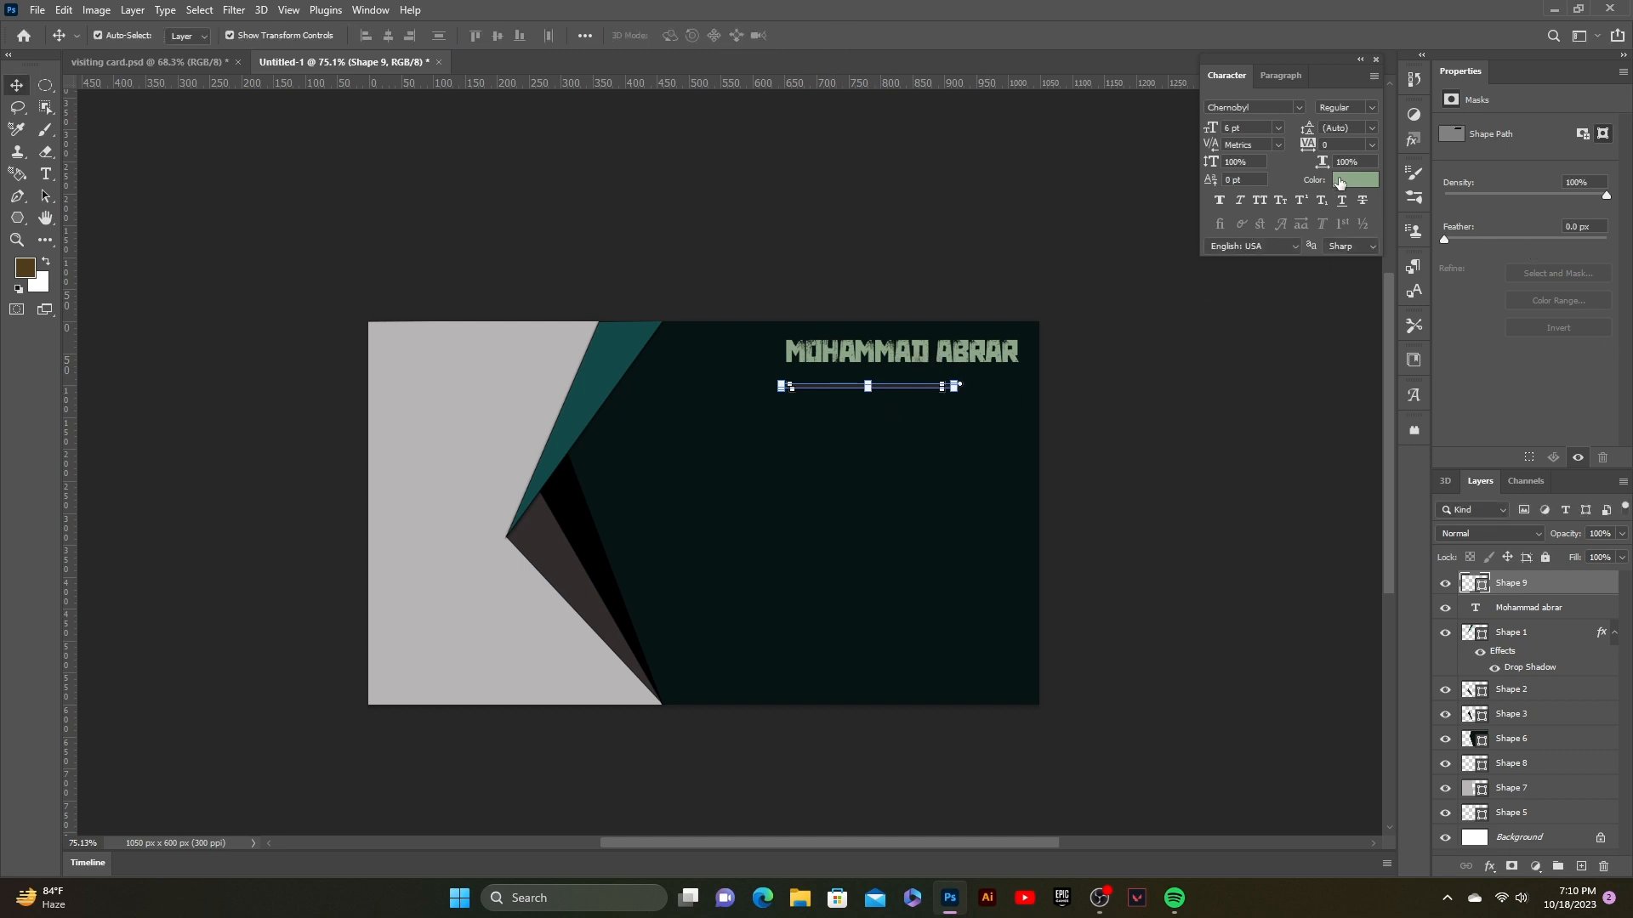
Step: Sample a dark teal from the card's stripe as the new colour
left_click(1340, 180)
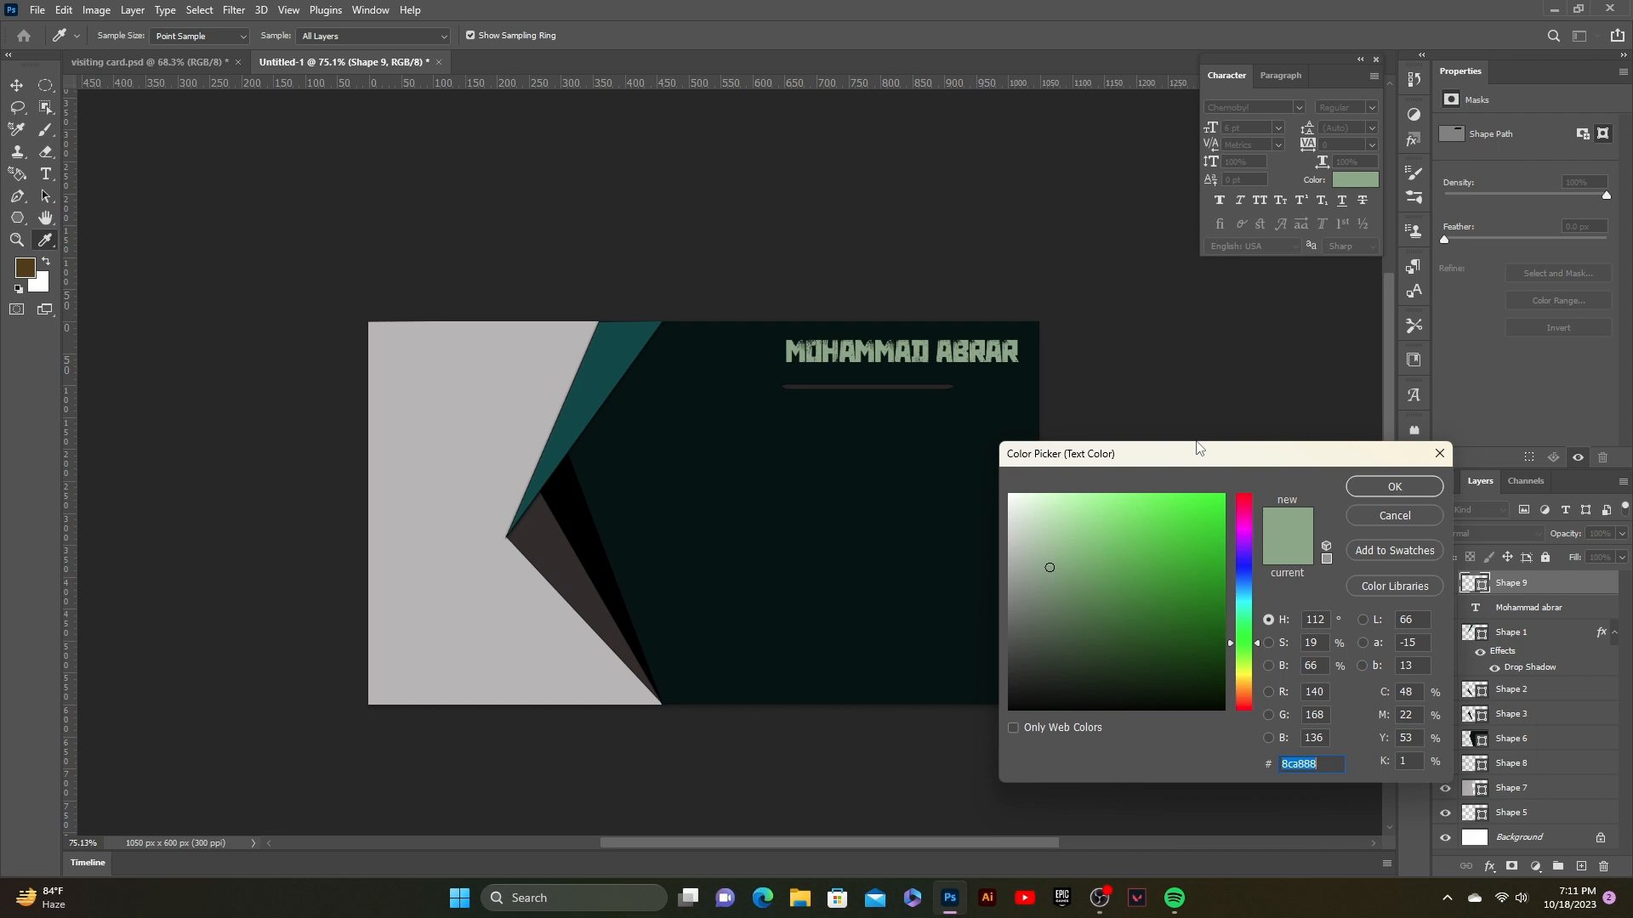
left_click(605, 380)
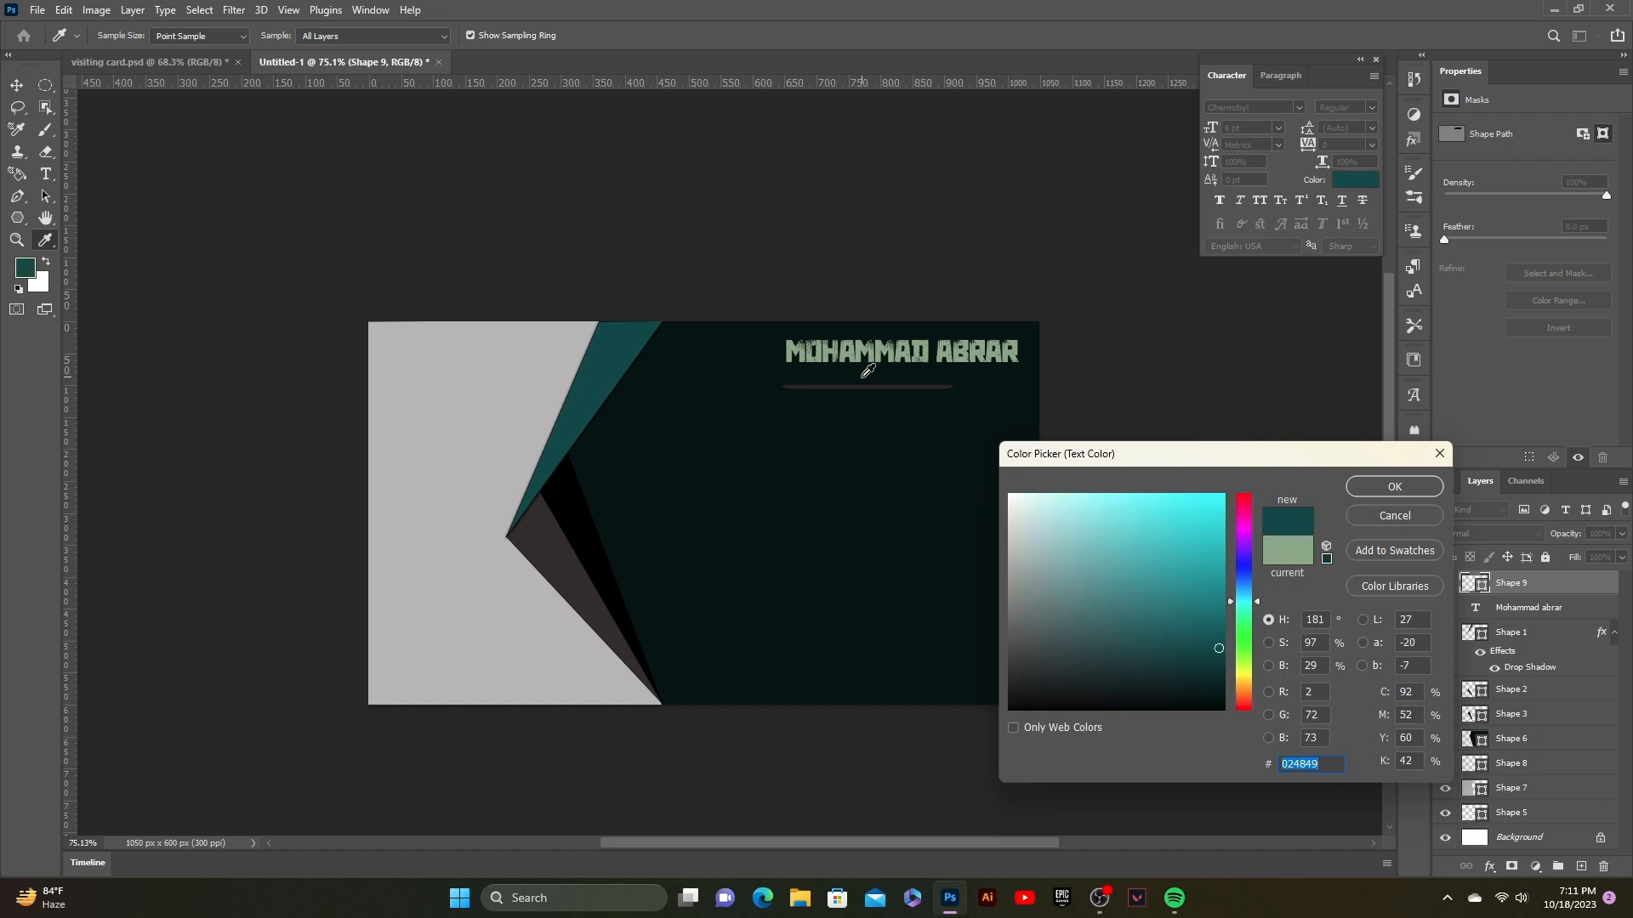
left_click(1362, 485)
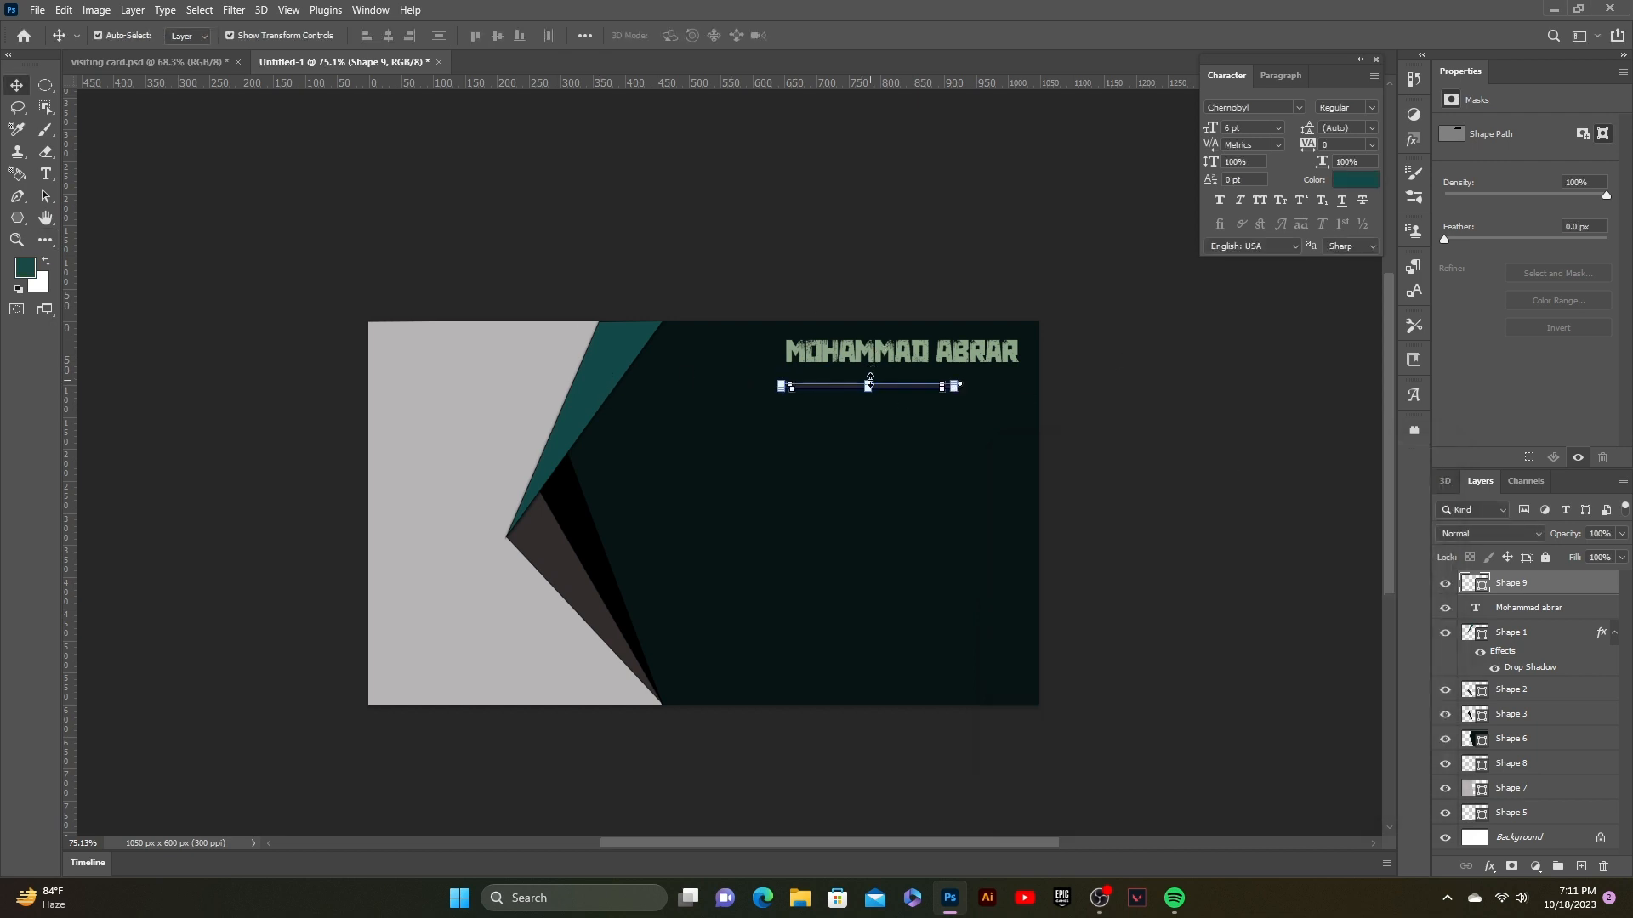
left_click(1359, 181)
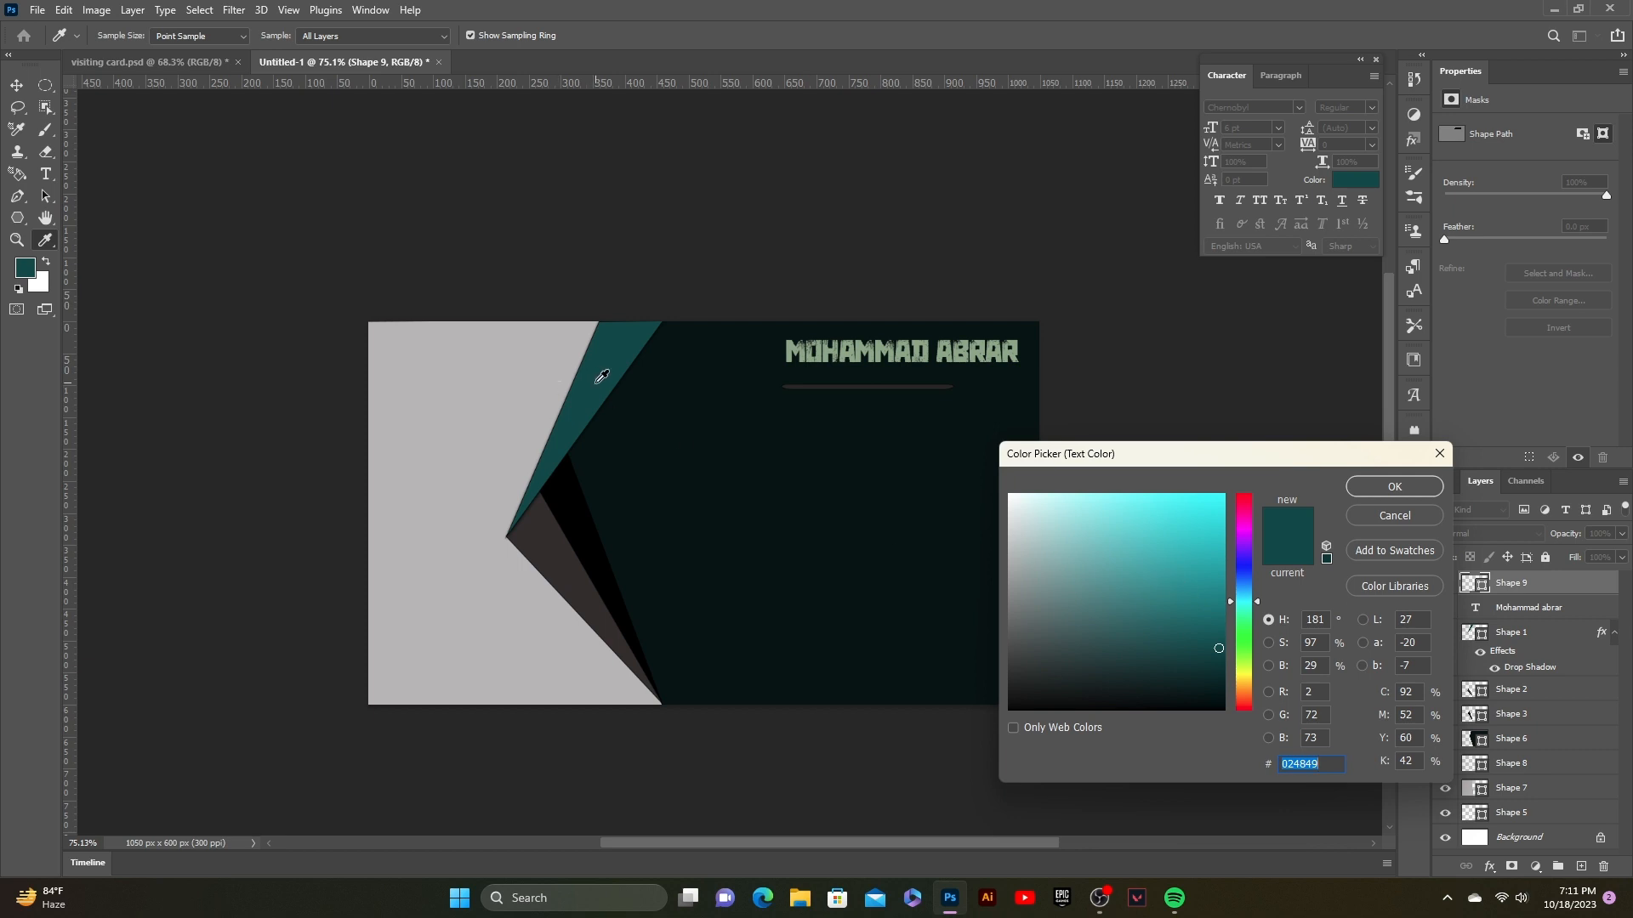
left_click(1226, 654)
left_click(1389, 498)
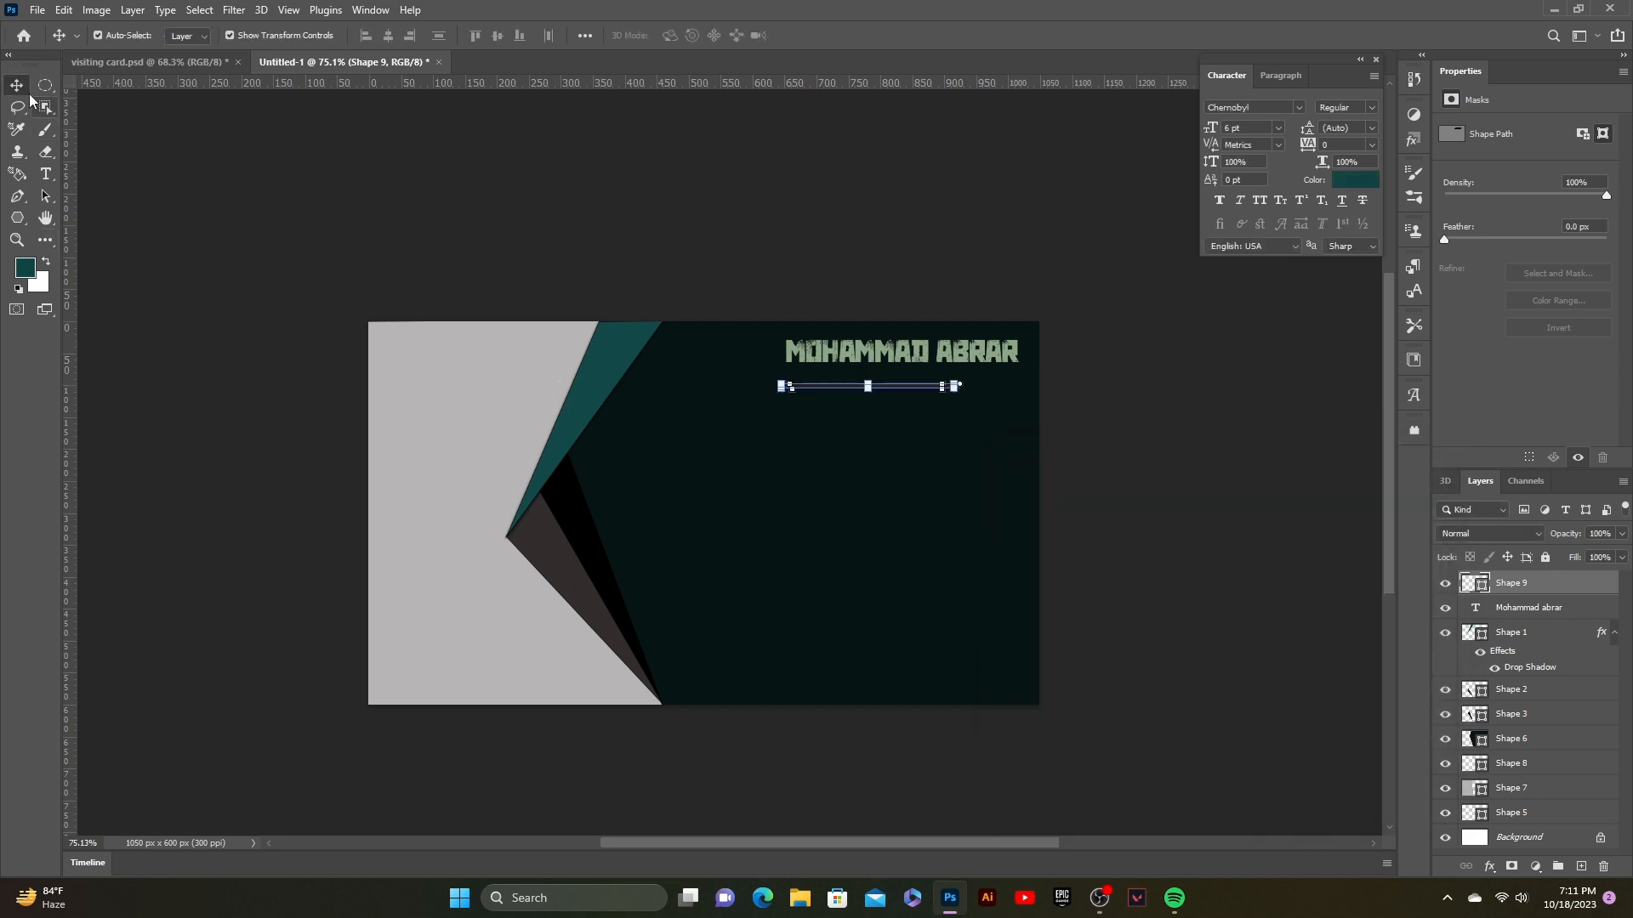
left_click(247, 248)
Step: Fill the thin line with the dark teal #024849 sampled from the stripe
left_click(837, 392)
double_click(1468, 585)
left_click(631, 353)
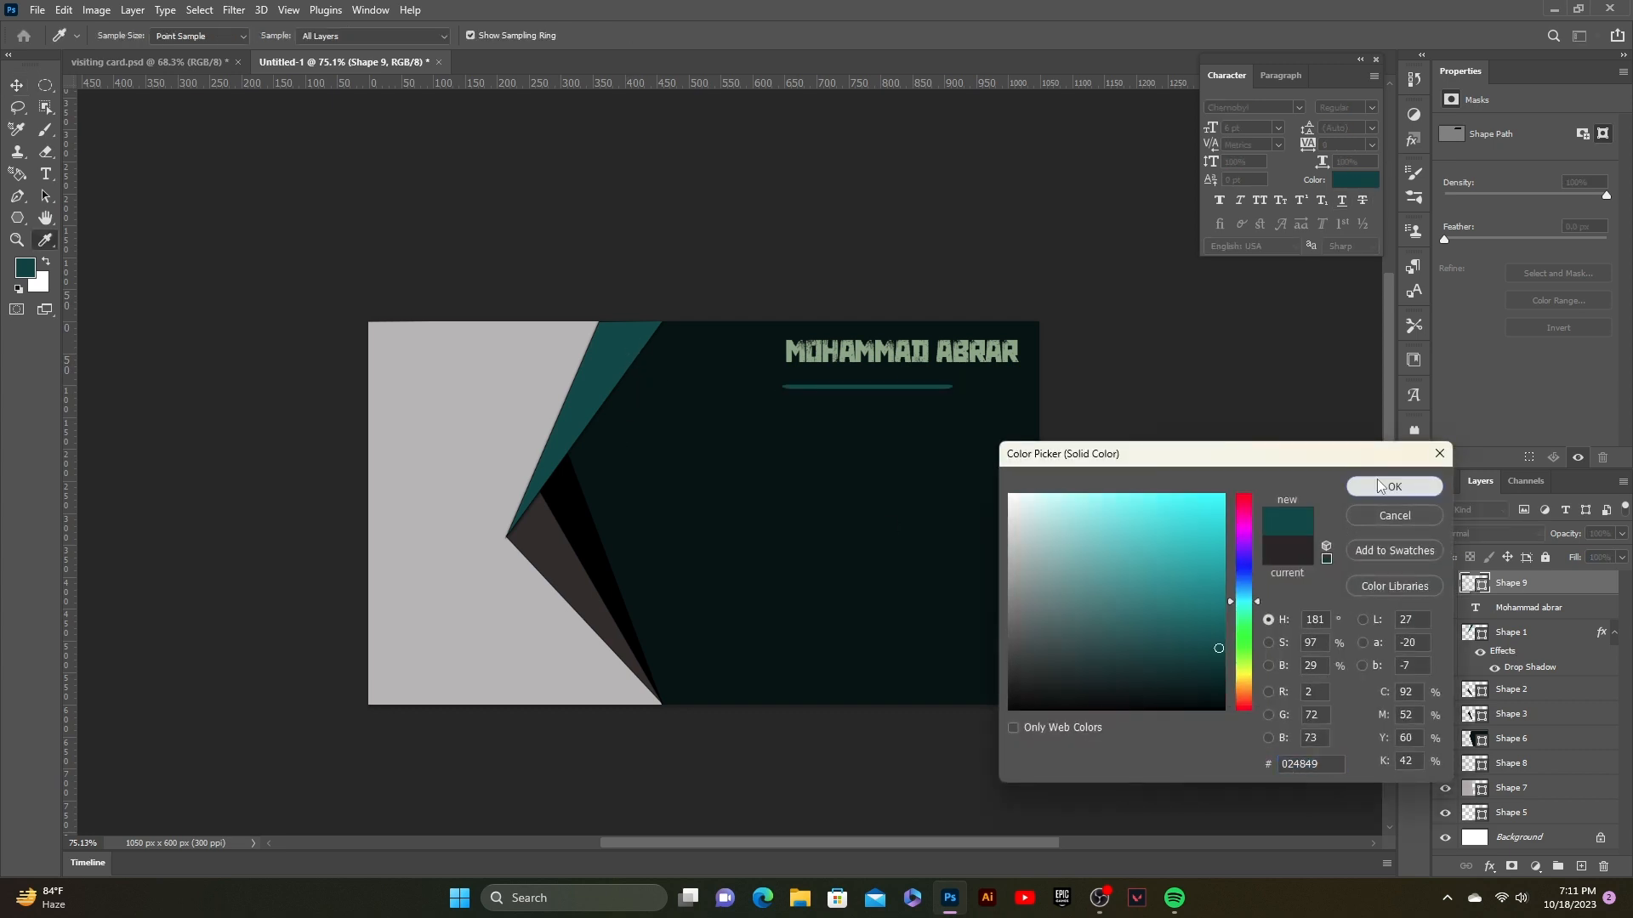
left_click(1395, 486)
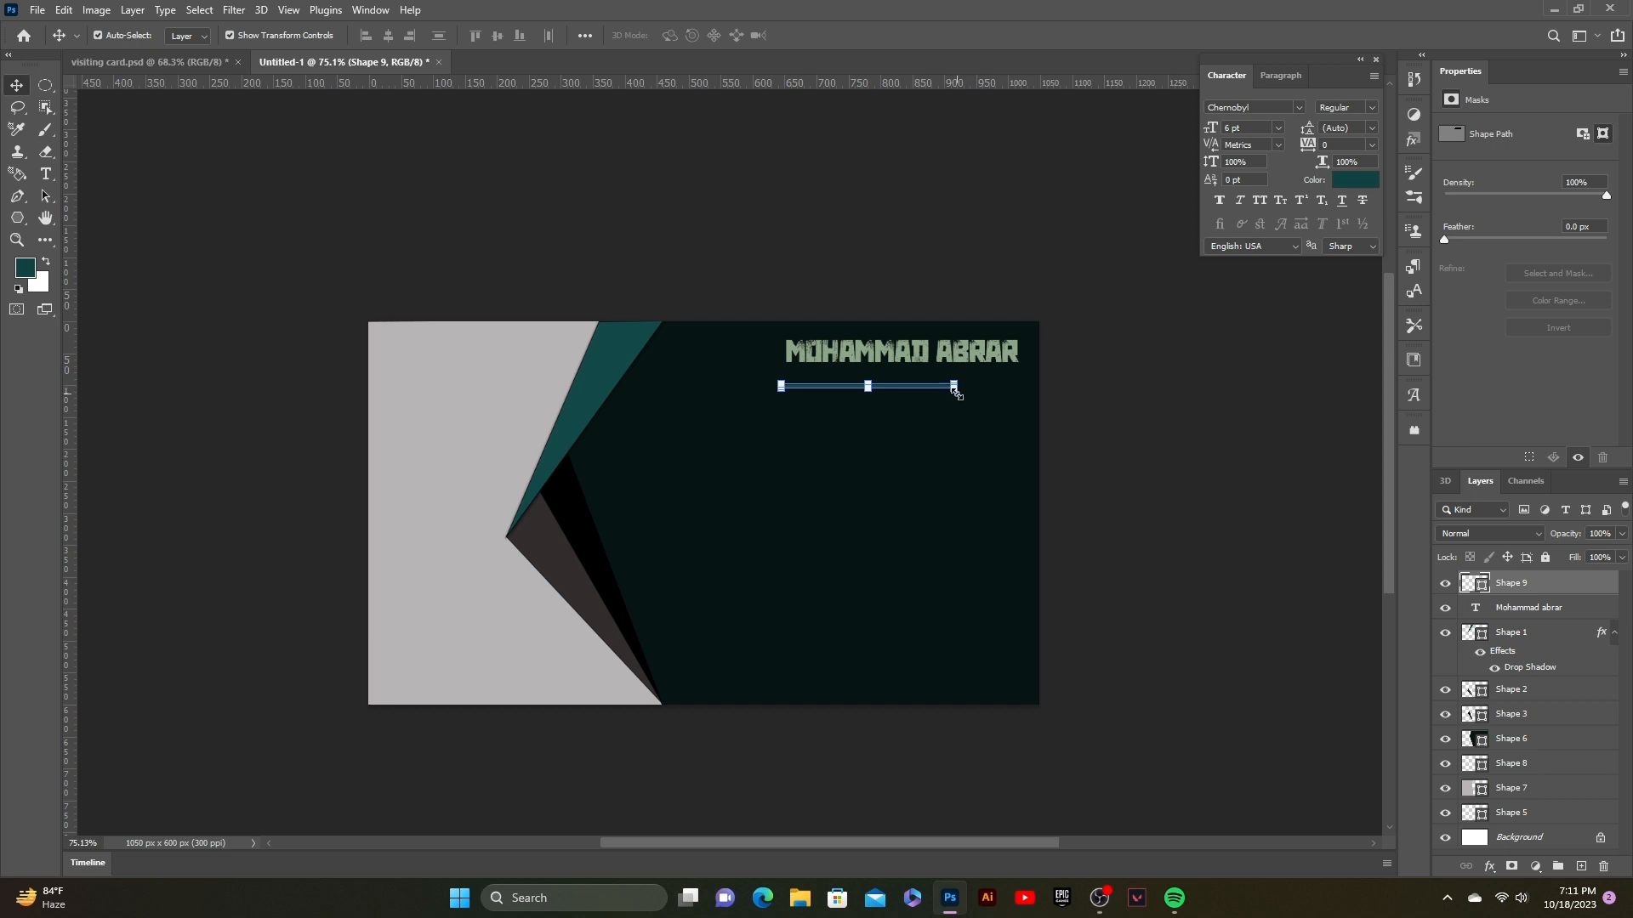
Step: Stretch the line rightward, make it thinner, and nudge it directly under the name
left_click_drag(953, 387, 1018, 387)
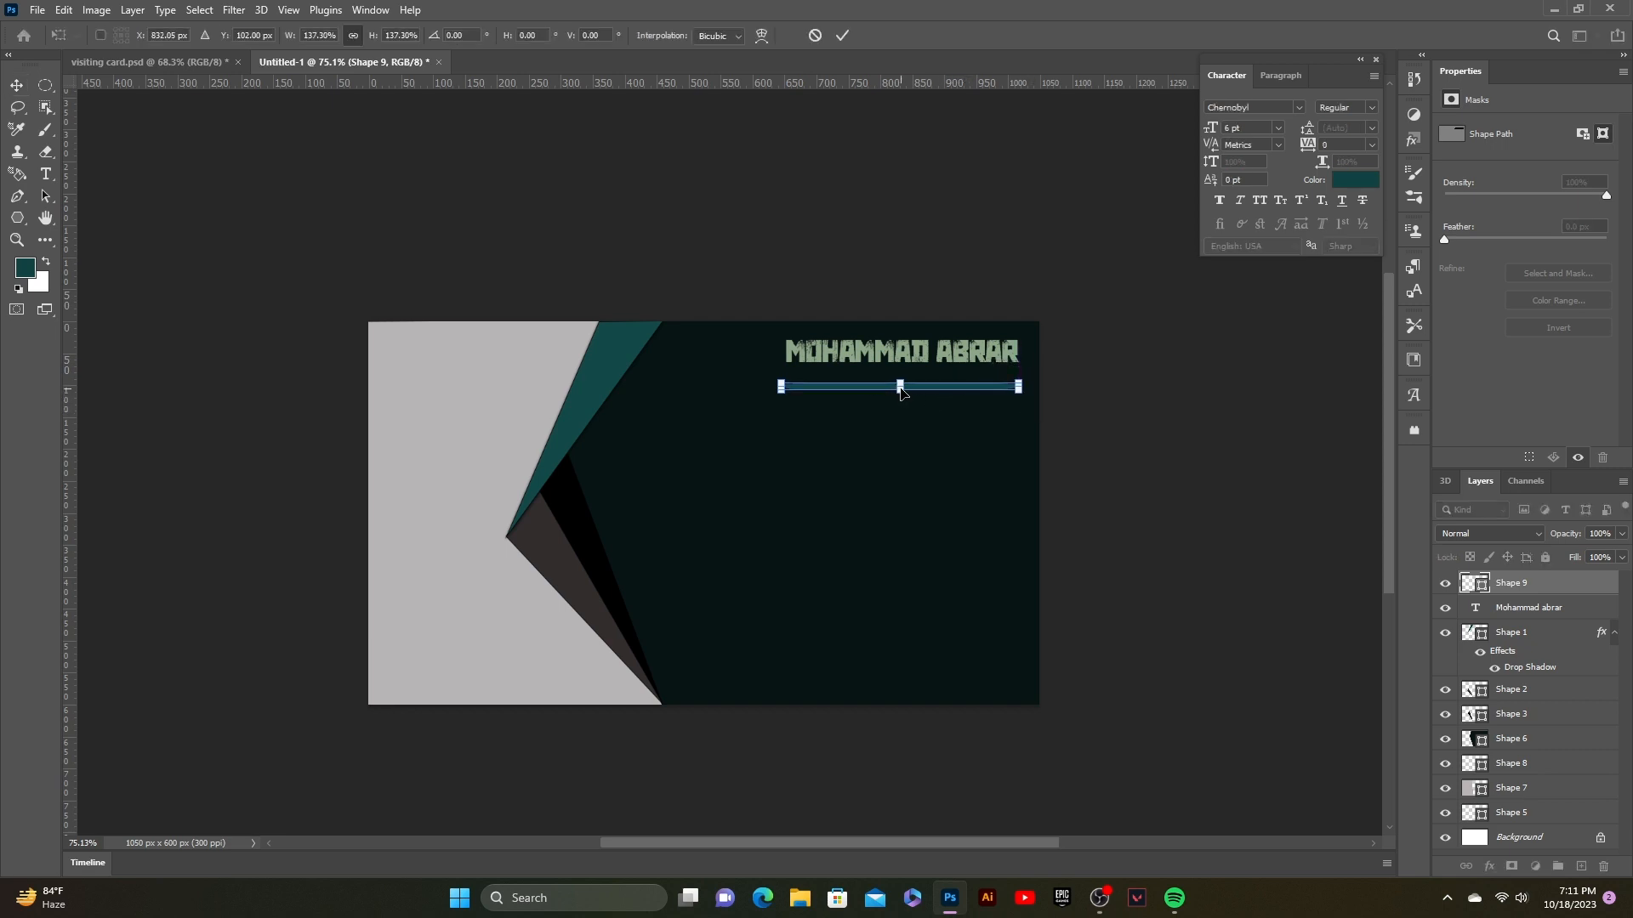
left_click_drag(900, 390, 901, 384)
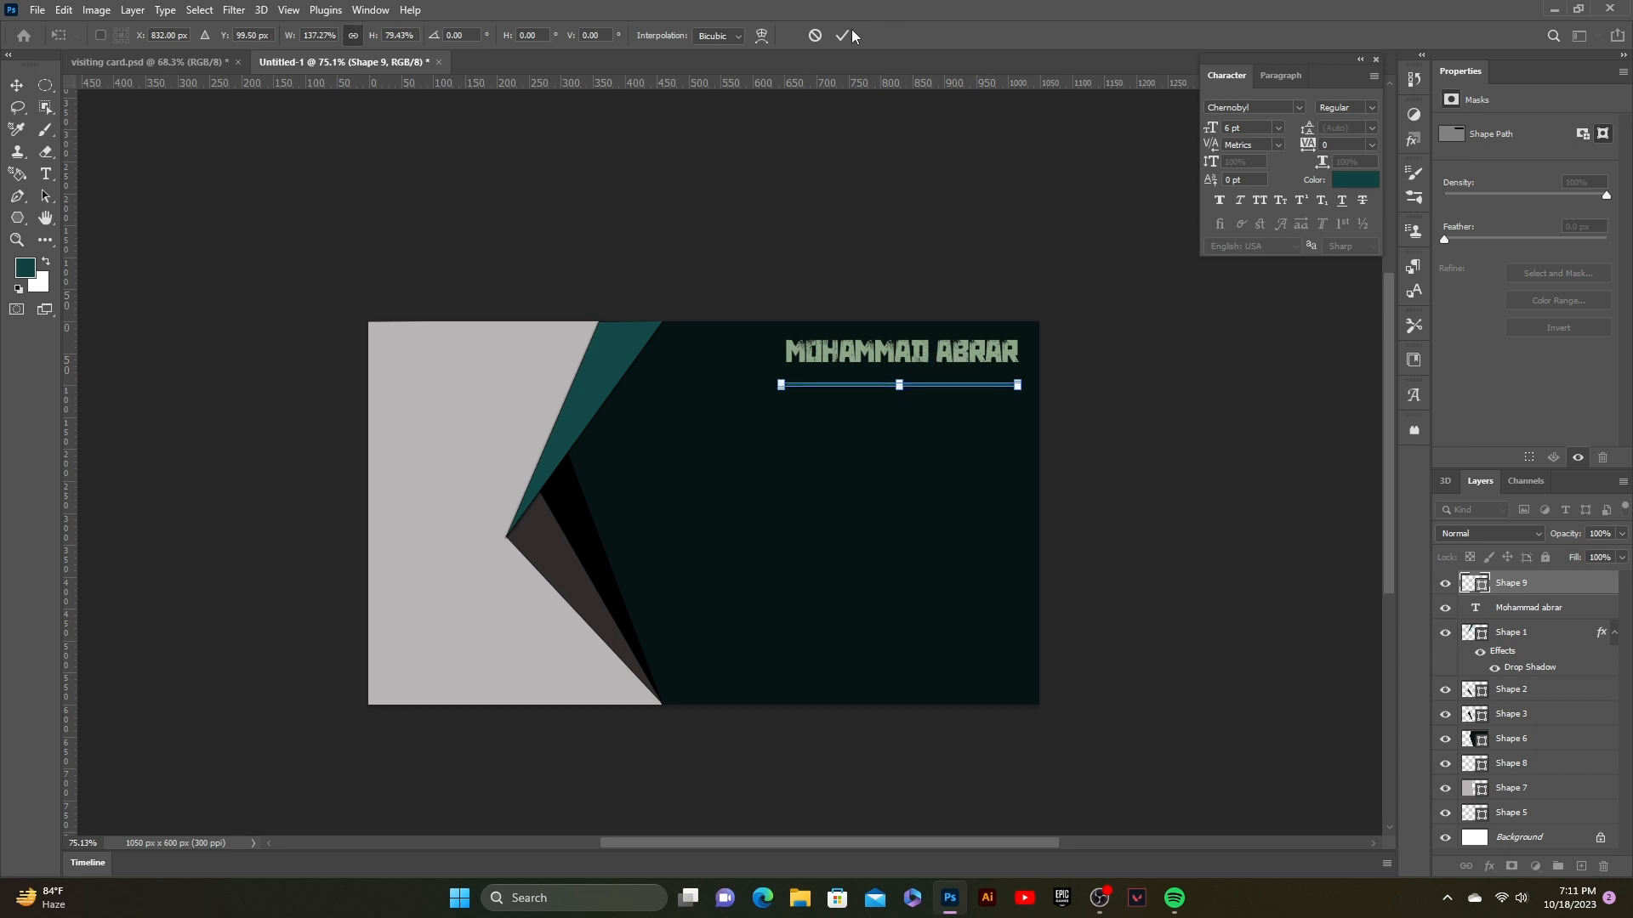
left_click(843, 35)
key("Up")
key("Up")
key("Up")
key("Up")
key("Up")
key("Up")
key("Up")
key("Up")
key("Up")
key("Up")
key("Up")
key("Up")
key("Up")
key("Up")
key("Up")
key("Right")
key("Right")
key("Right")
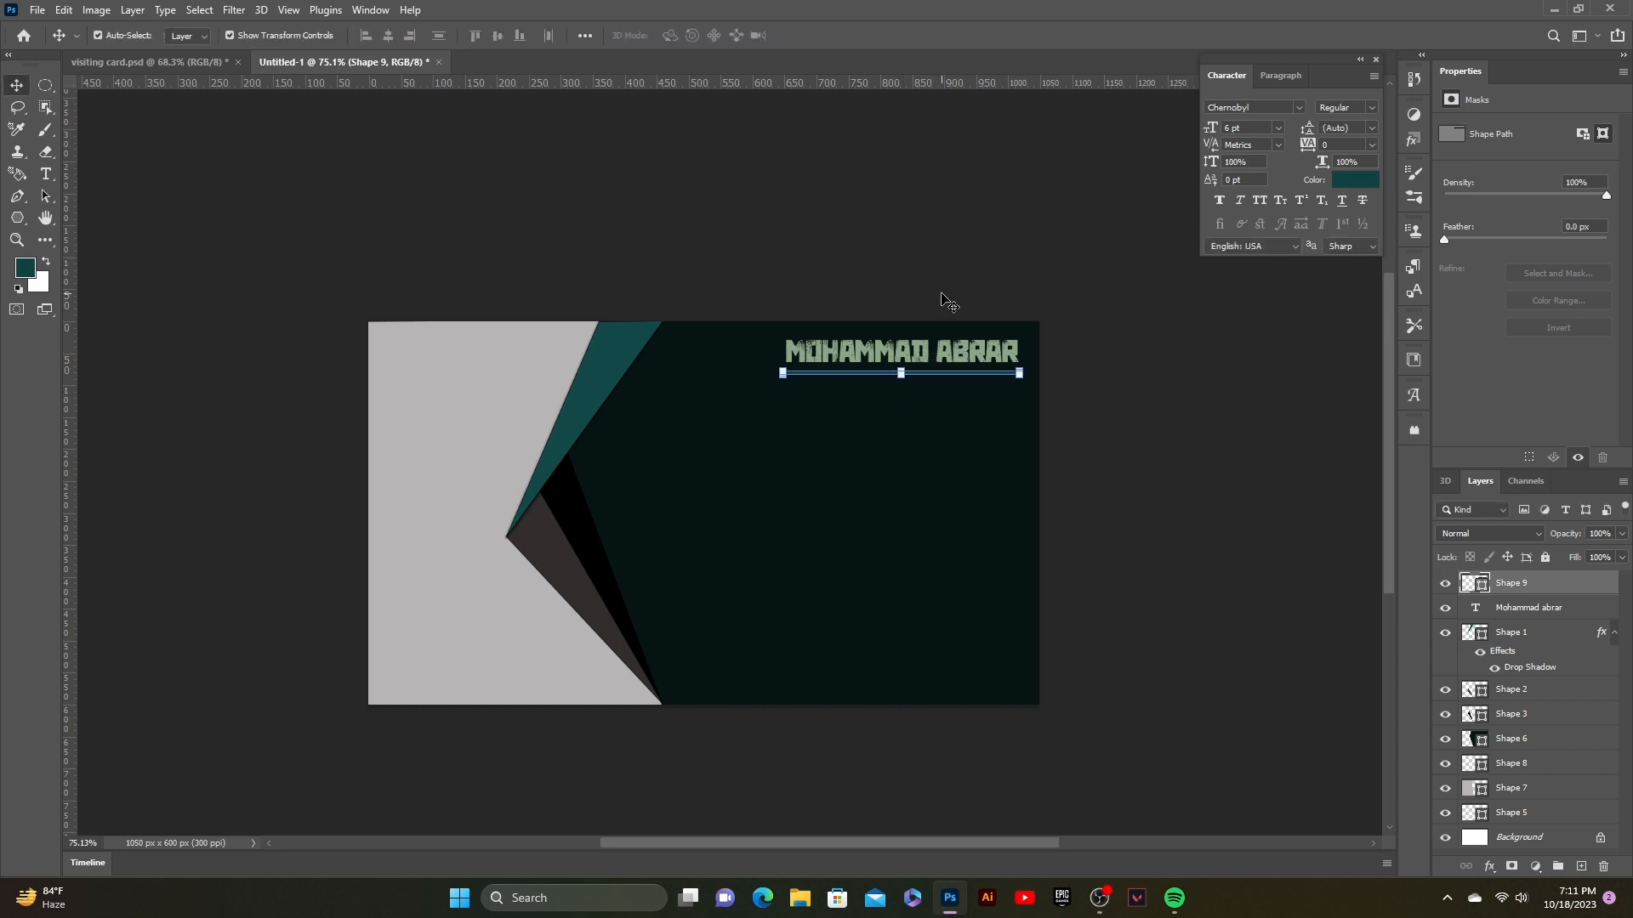
left_click(942, 238)
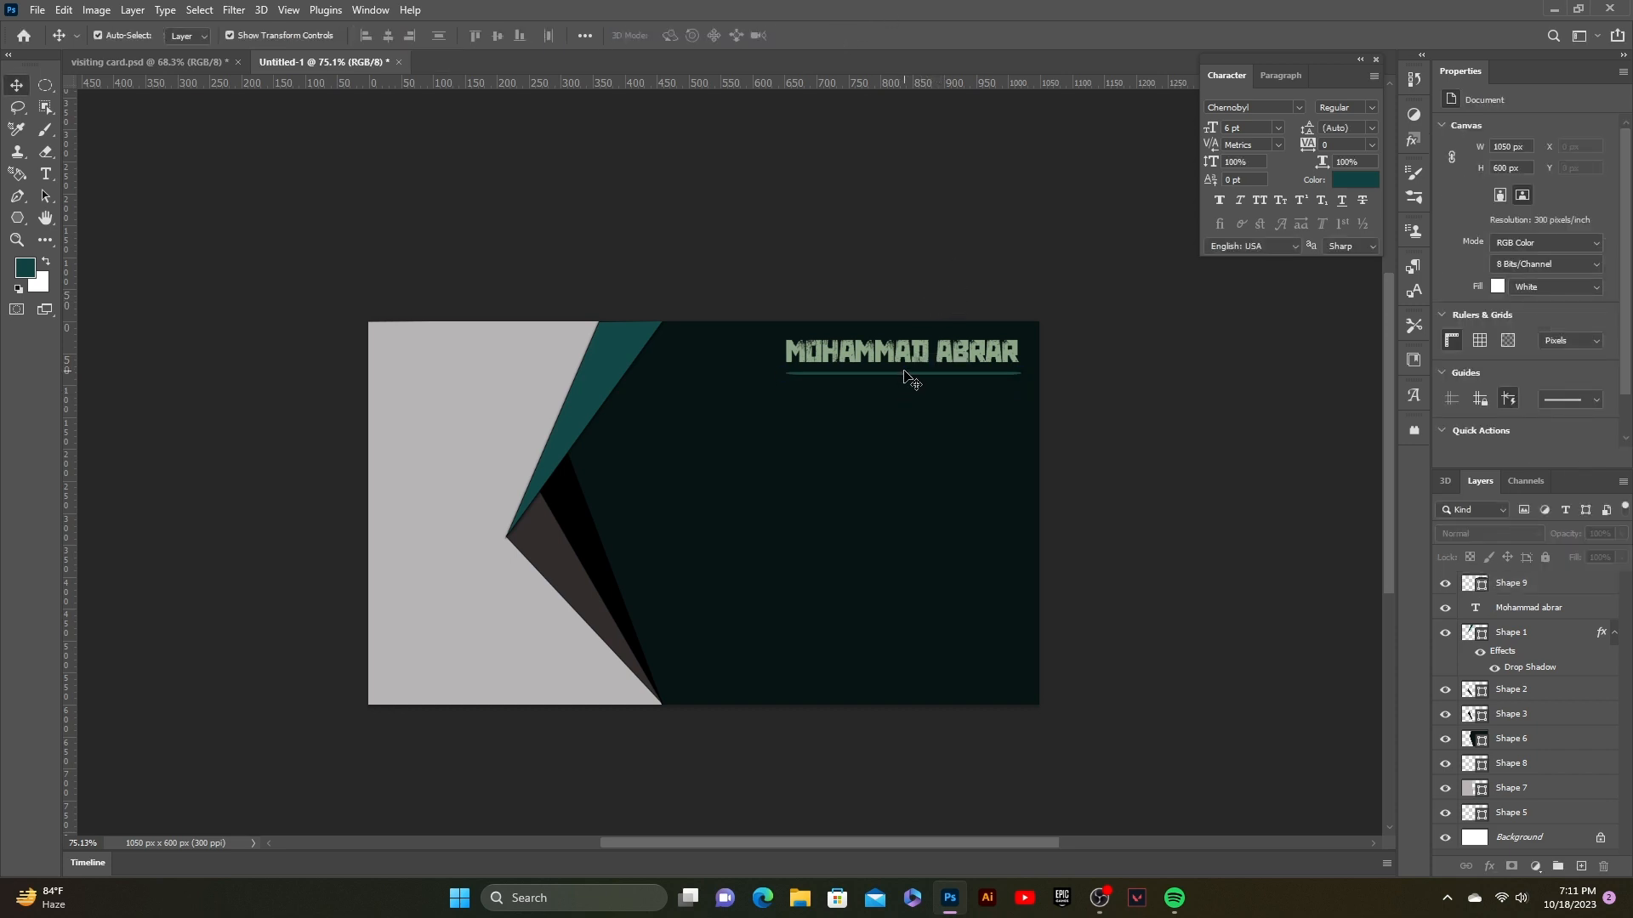
Step: Place the location pin and phone PNGs as embedded images, shrinking the phone logo
left_click(34, 11)
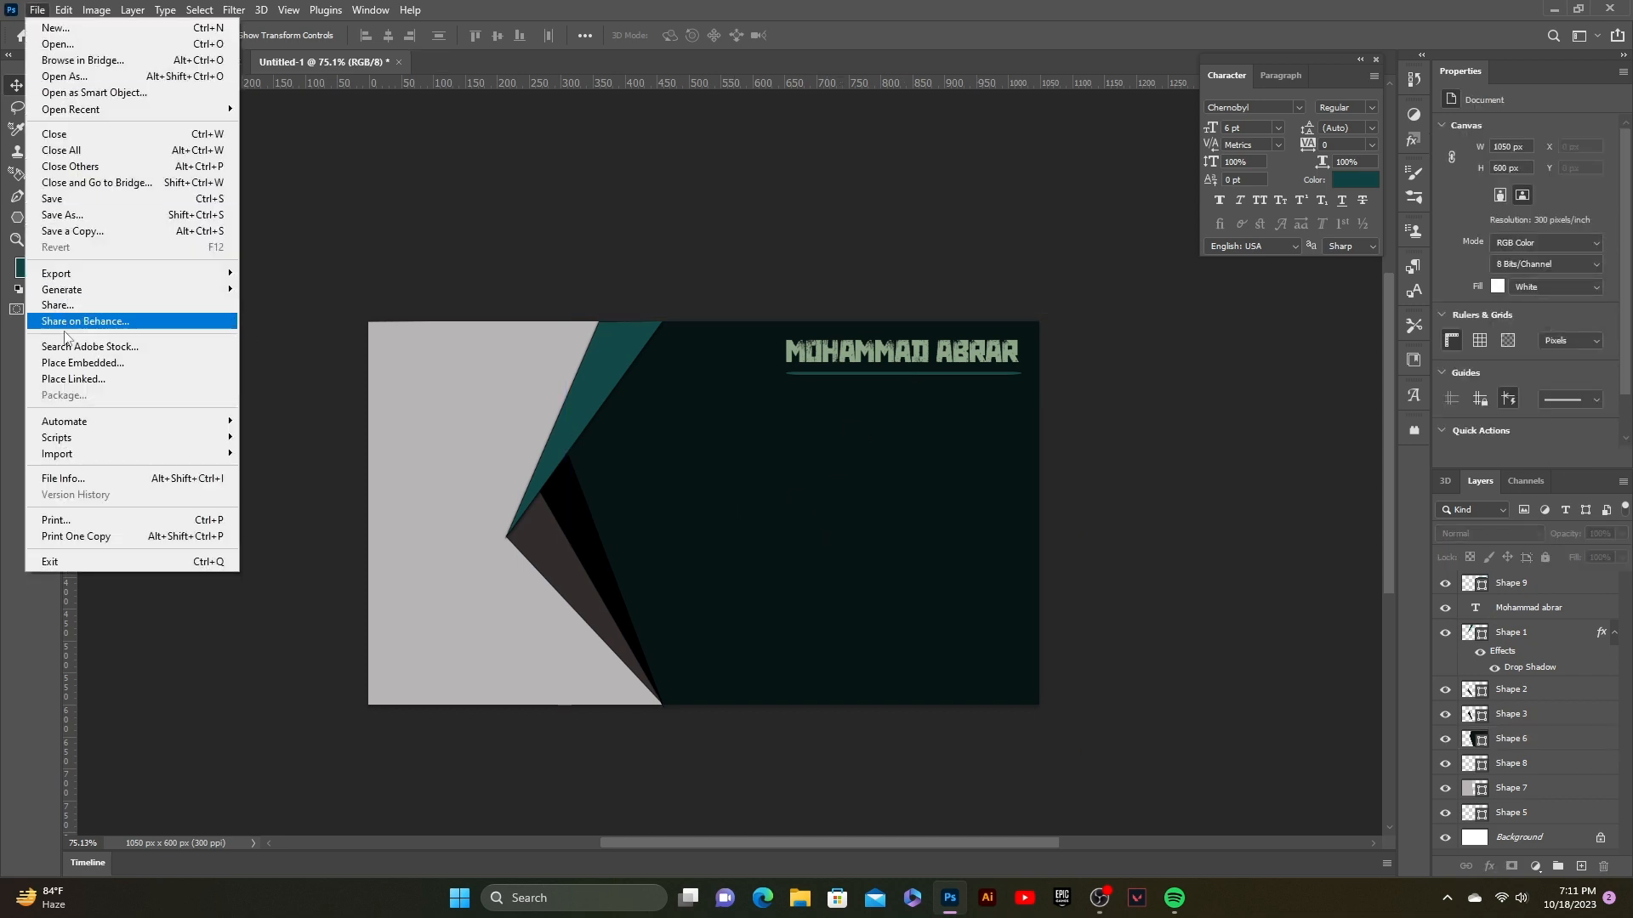
left_click(78, 362)
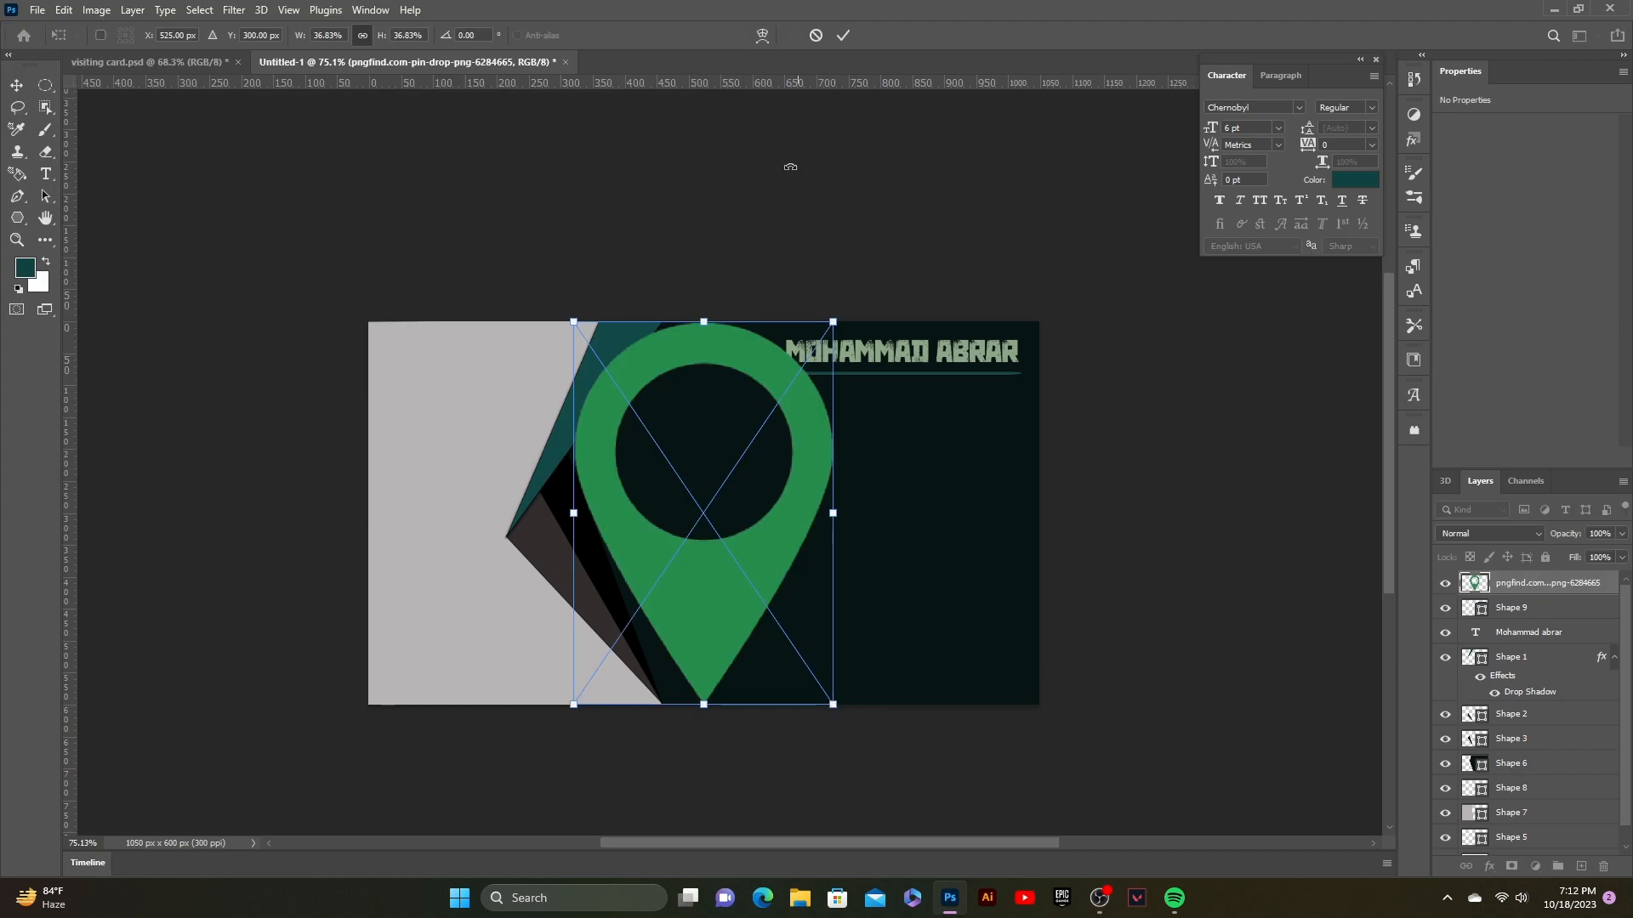
left_click(842, 35)
left_click(38, 10)
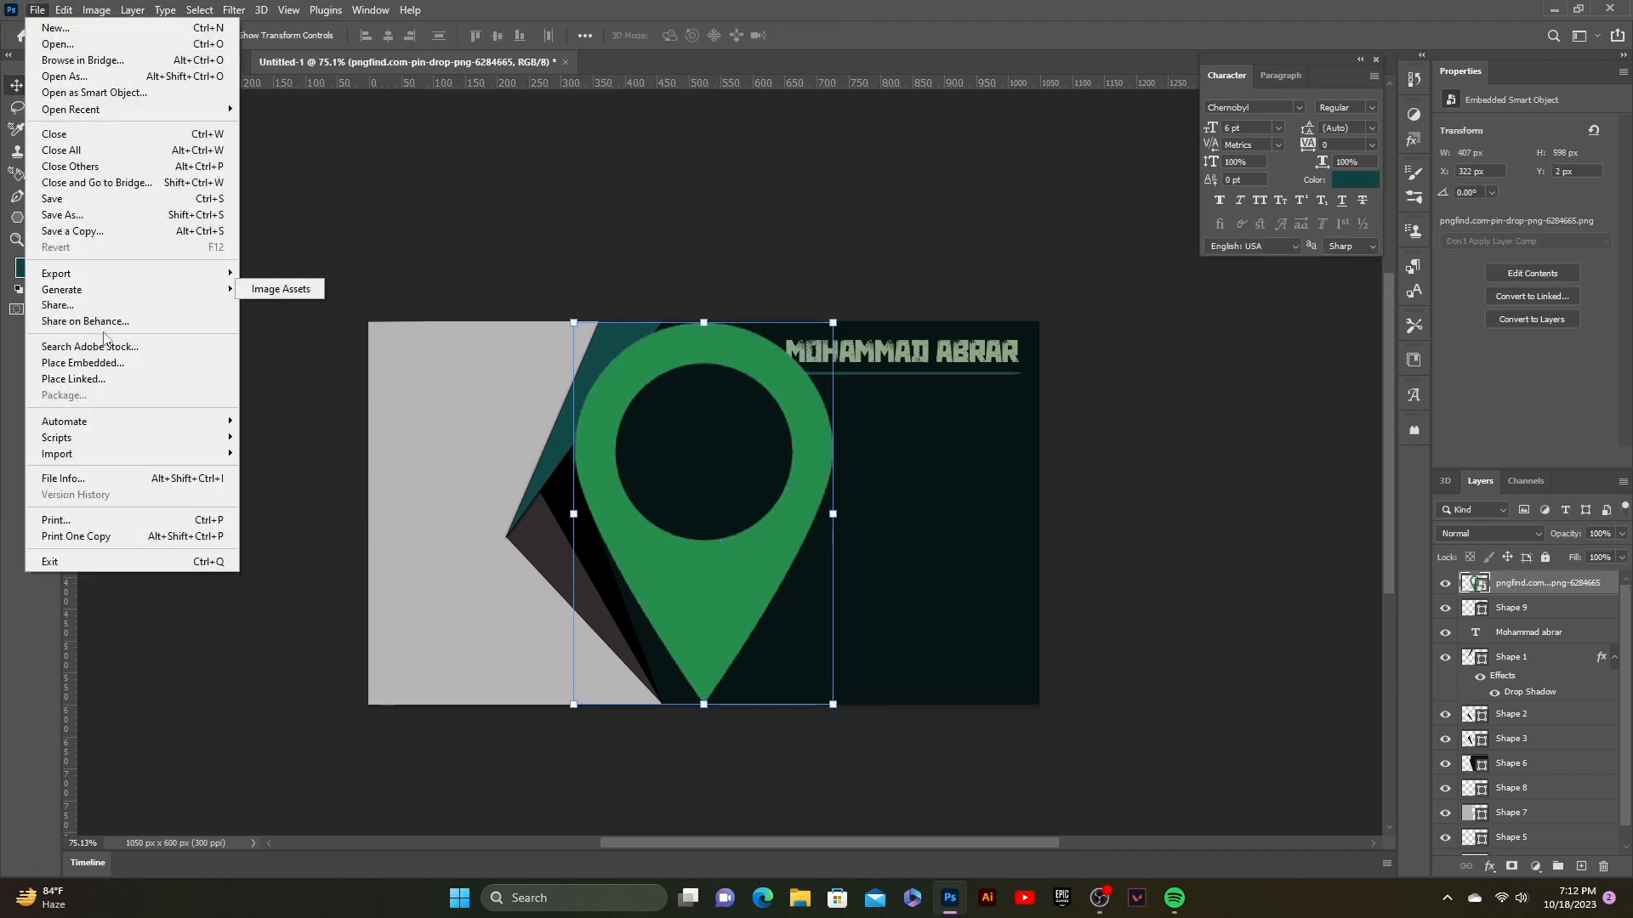
left_click(94, 362)
left_click(476, 244)
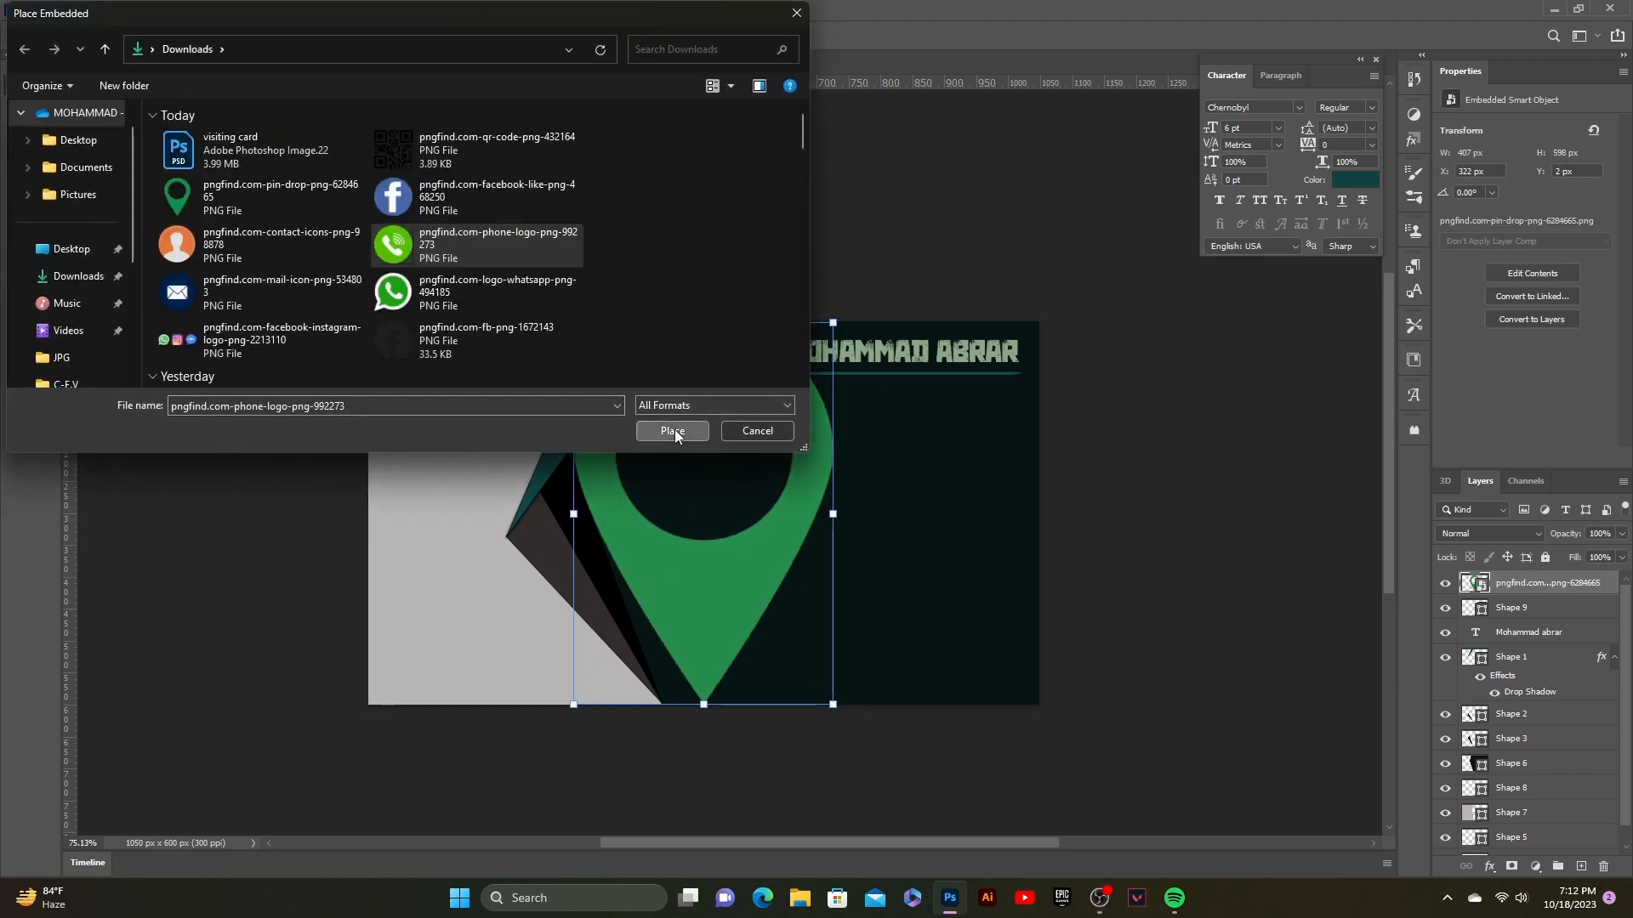
left_click(673, 431)
left_click_drag(893, 709, 879, 689)
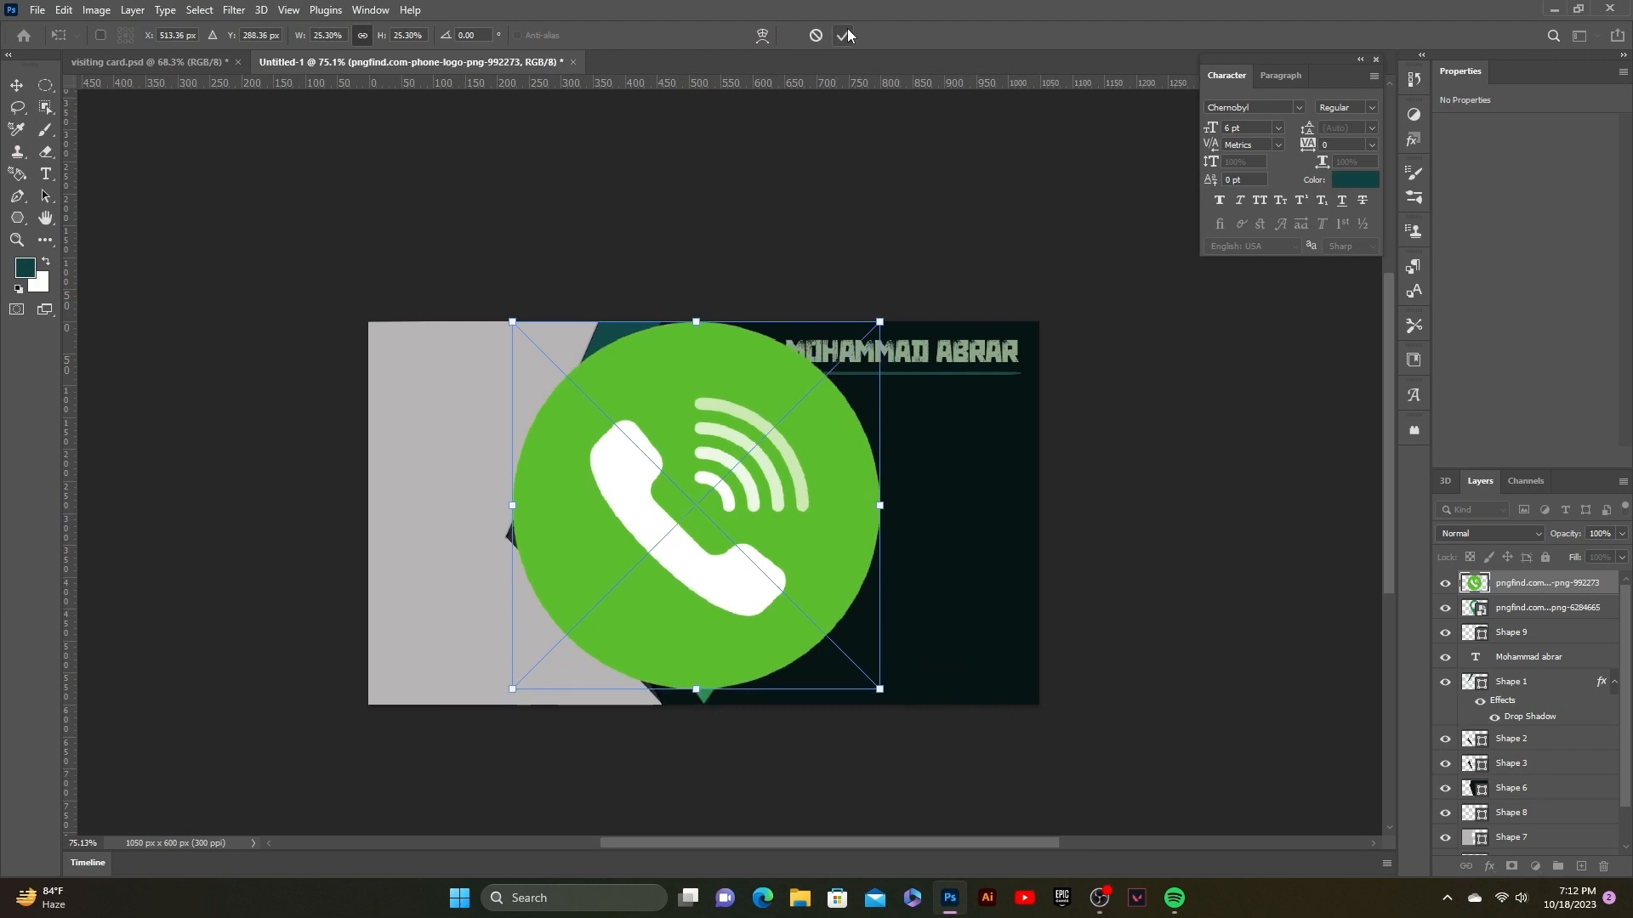
left_click(844, 35)
Step: Place the WhatsApp and Facebook logo PNGs as embedded images
left_click(37, 9)
left_click(106, 362)
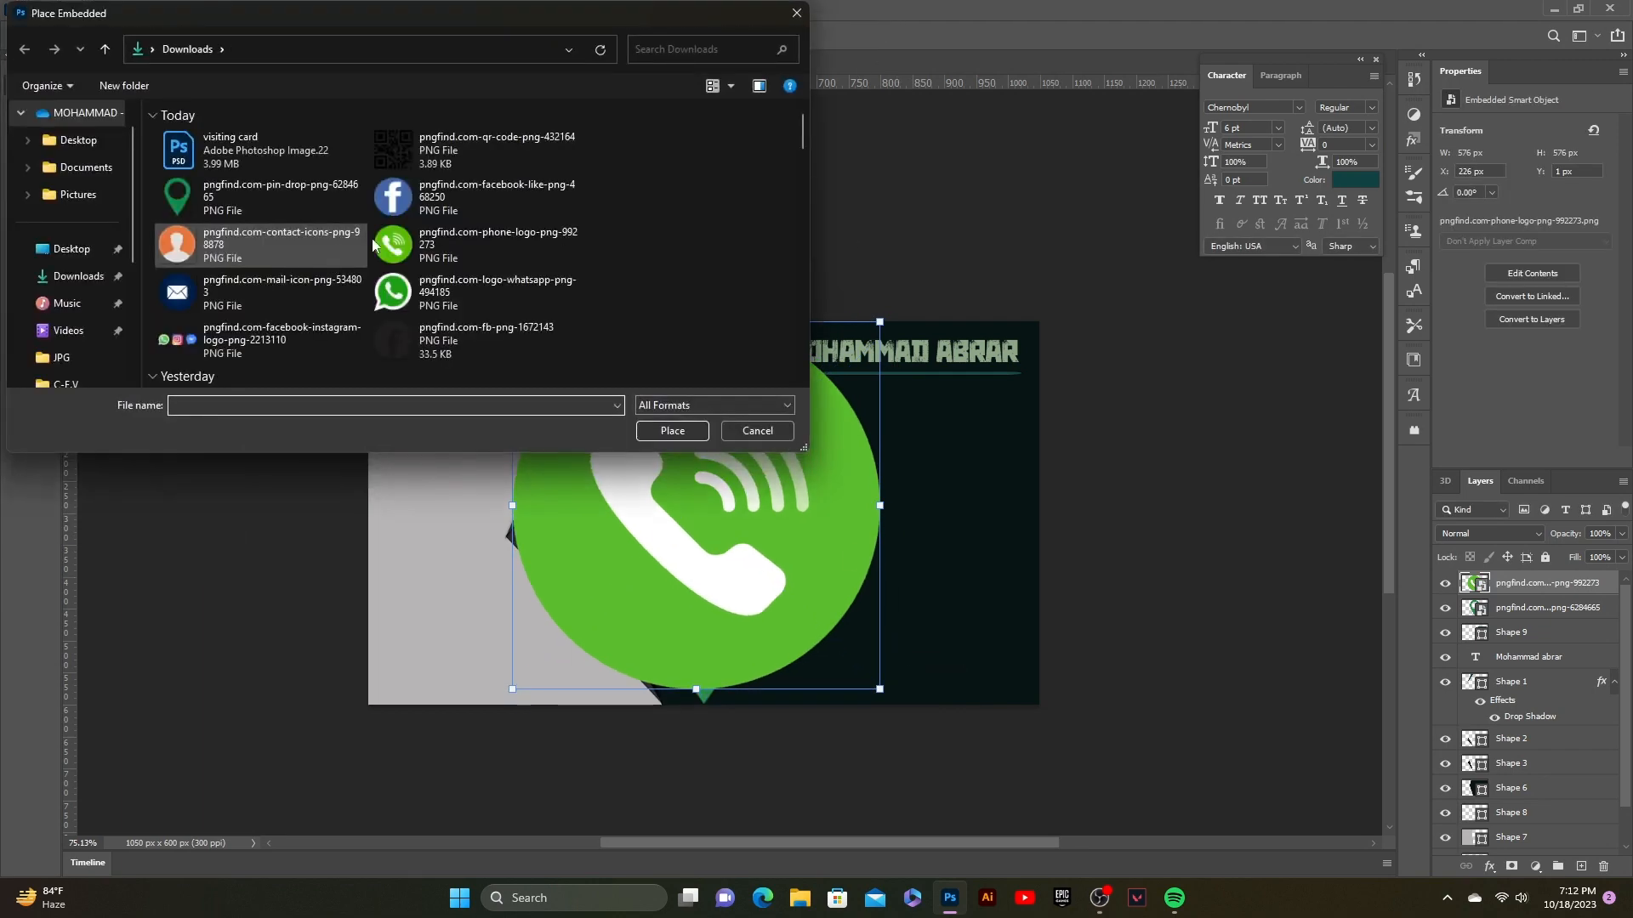
left_click(476, 292)
left_click(670, 431)
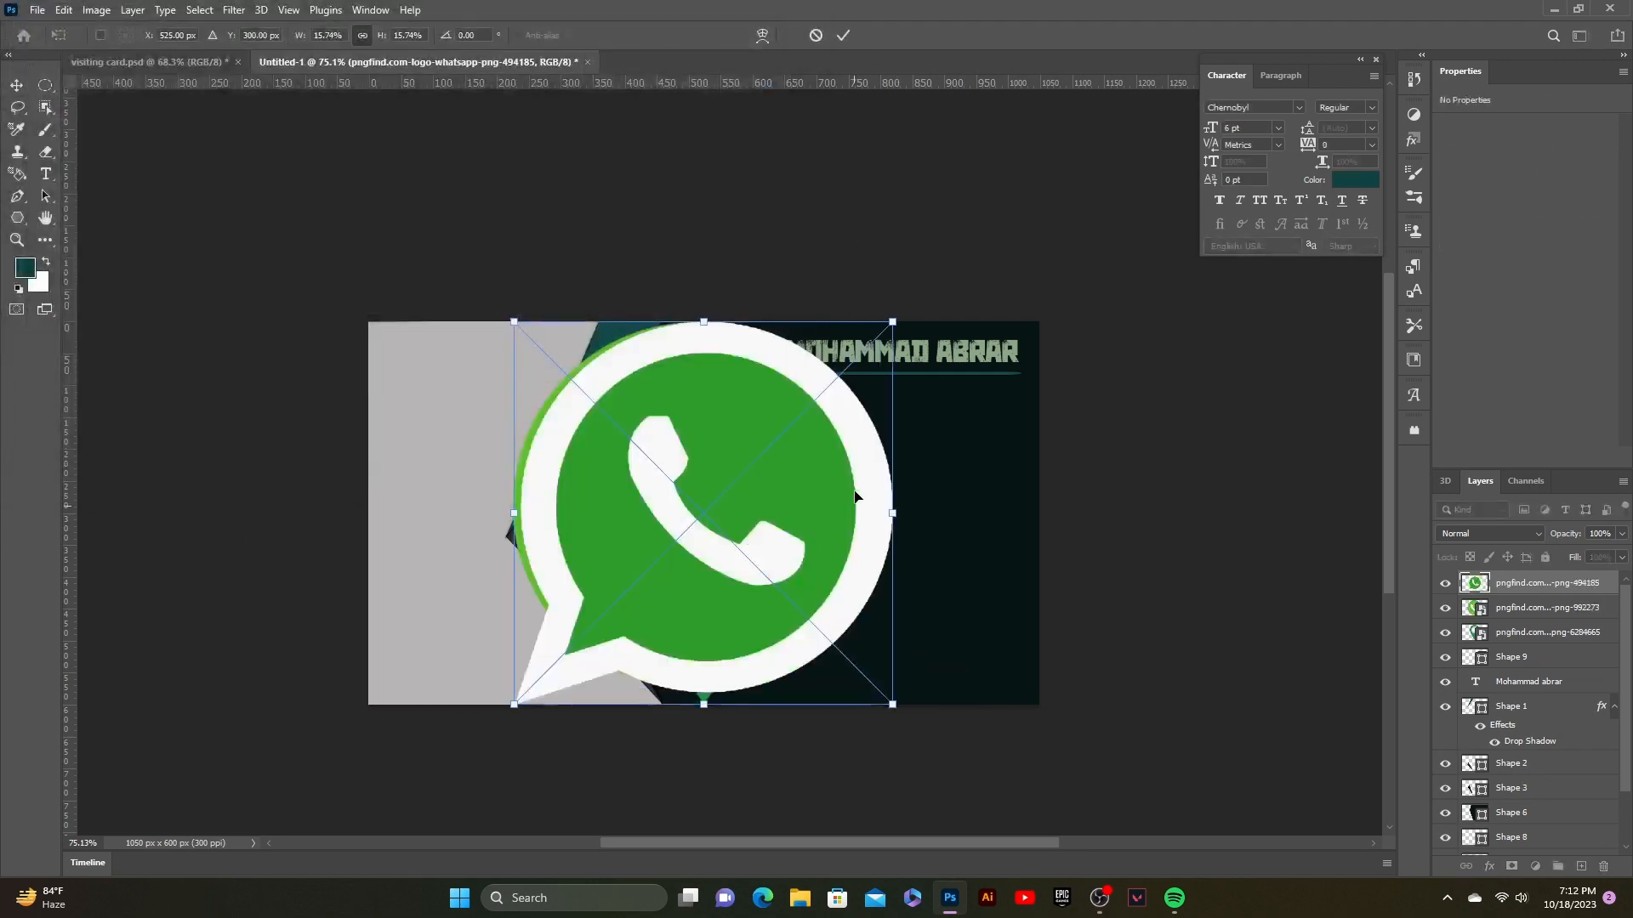
left_click(844, 34)
left_click(38, 9)
left_click(107, 362)
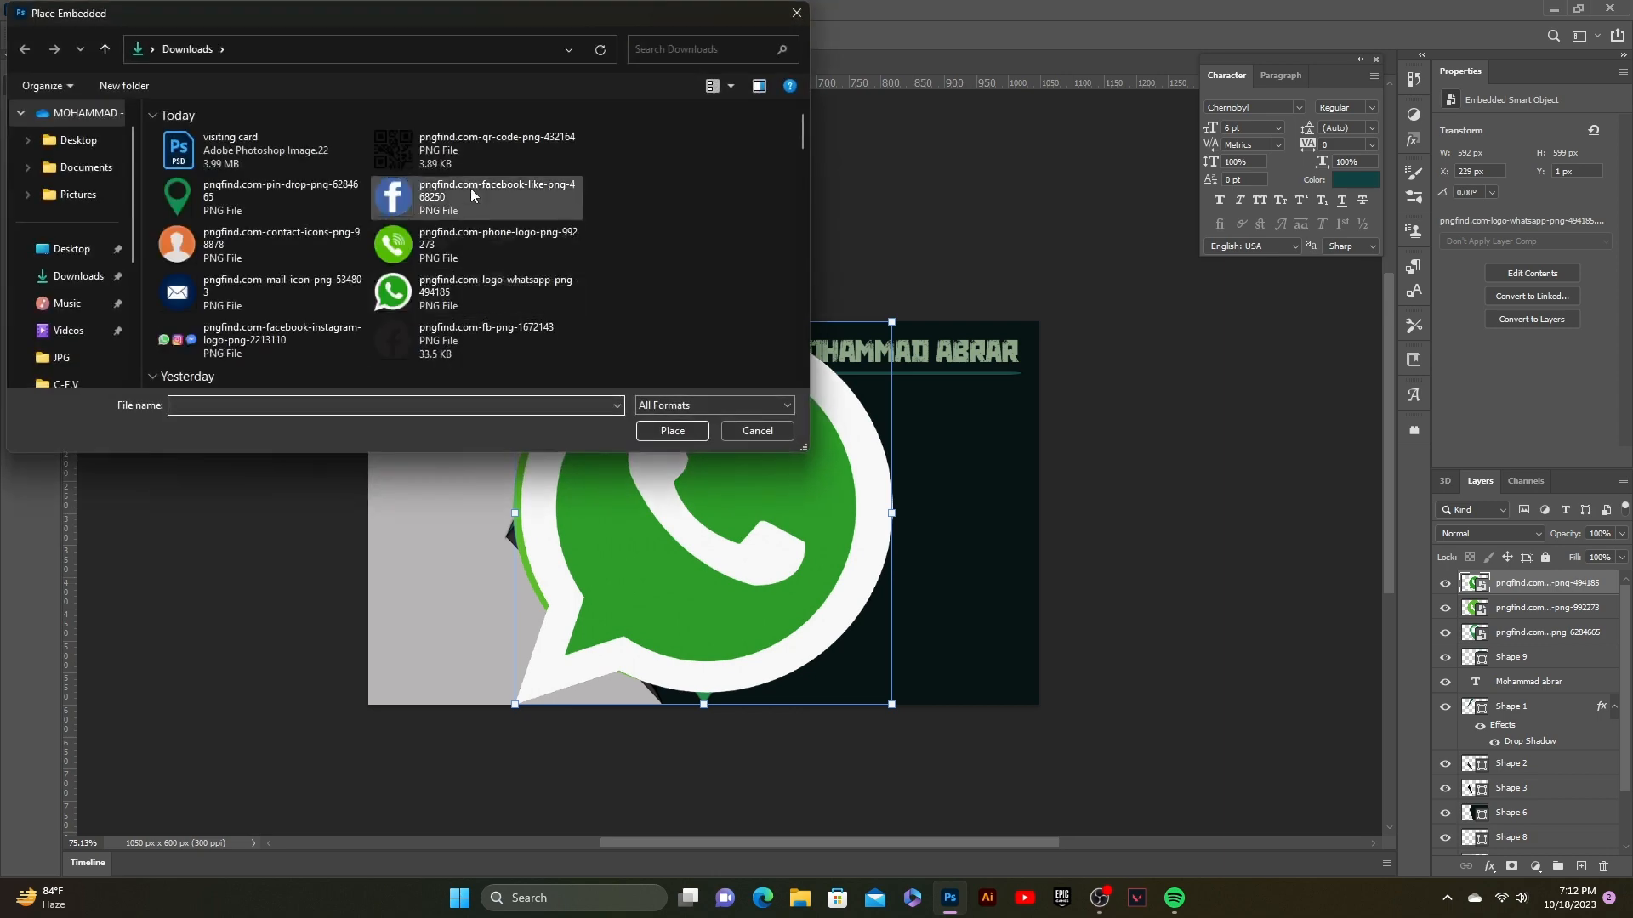
left_click(471, 187)
left_click(672, 431)
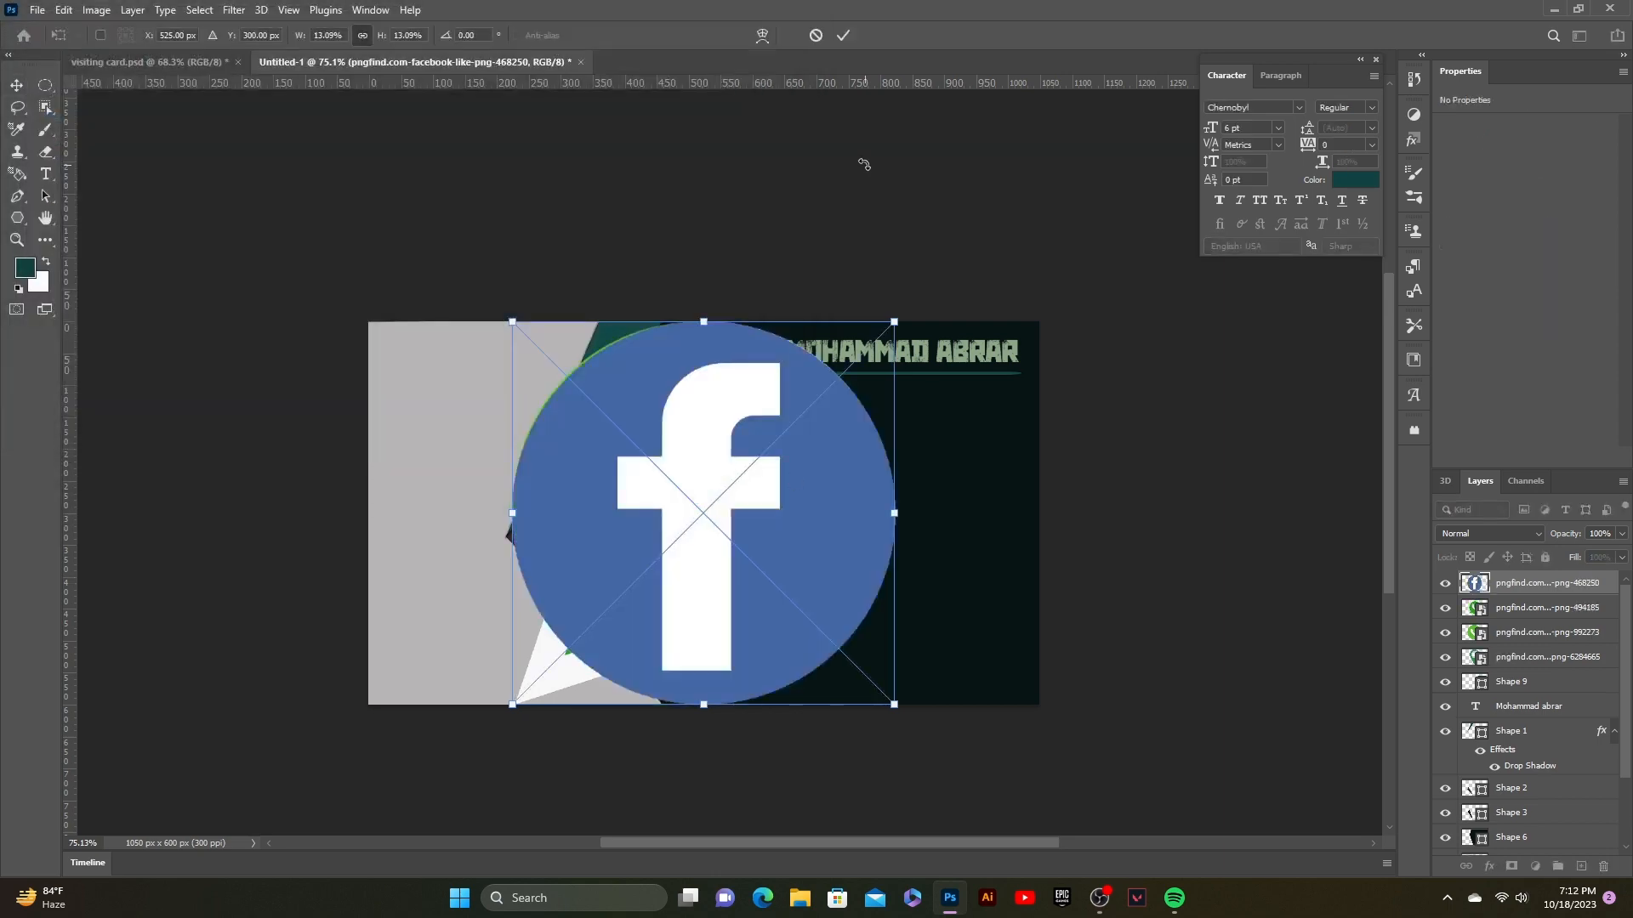
left_click(842, 35)
Step: Place the mail icon PNG and shrink it small near the top-left
left_click(37, 10)
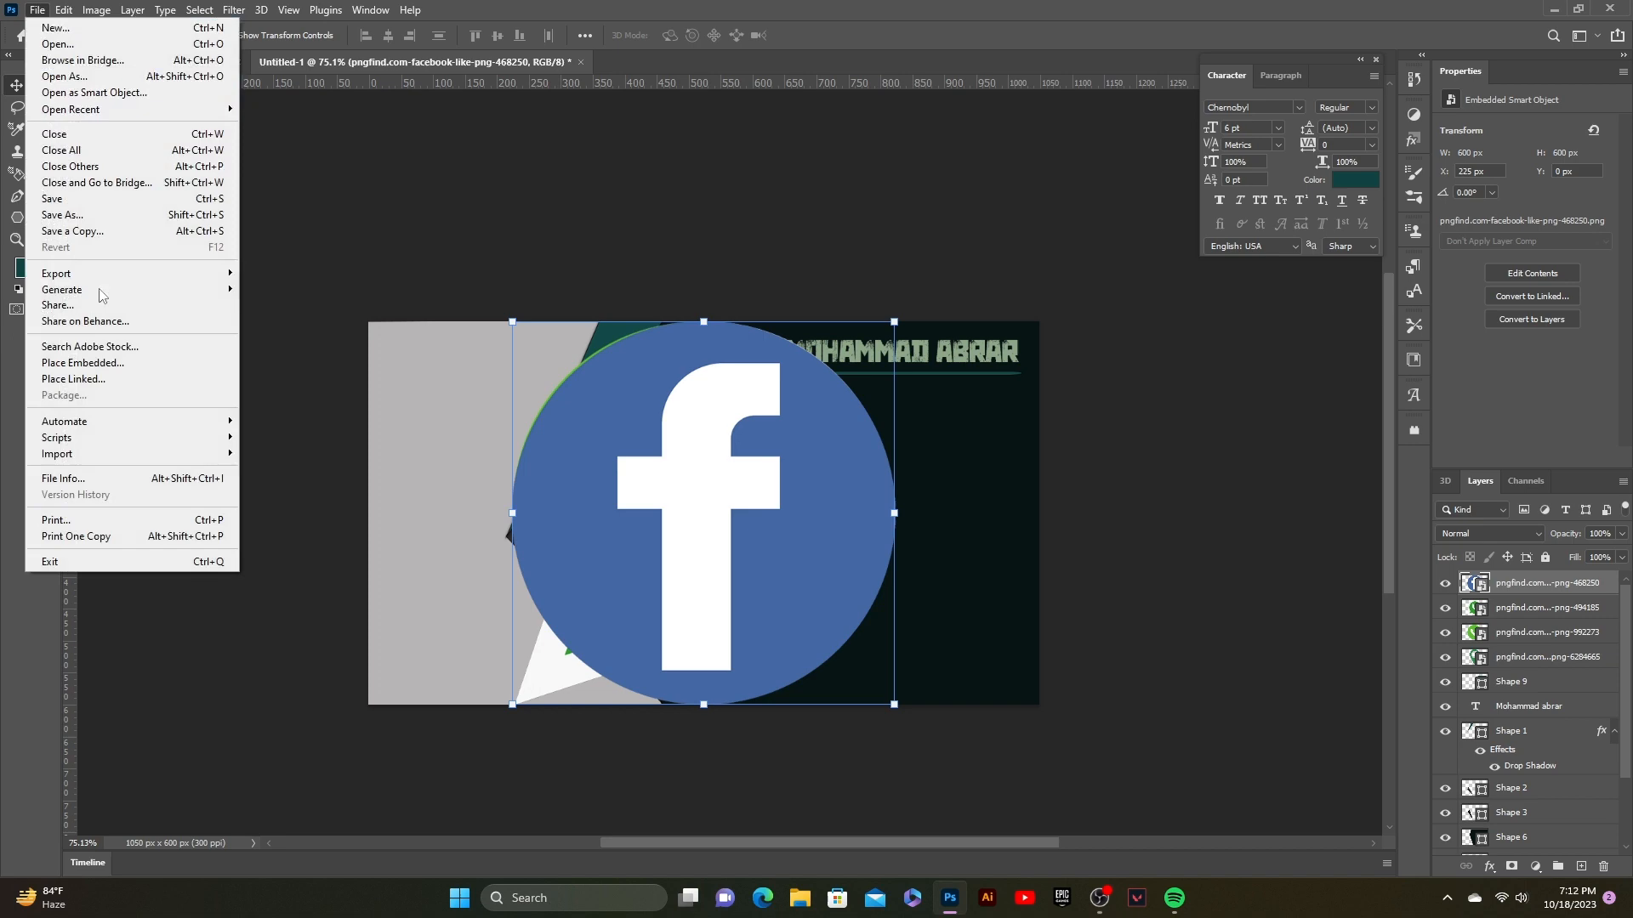
left_click(110, 365)
left_click(284, 280)
left_click(672, 431)
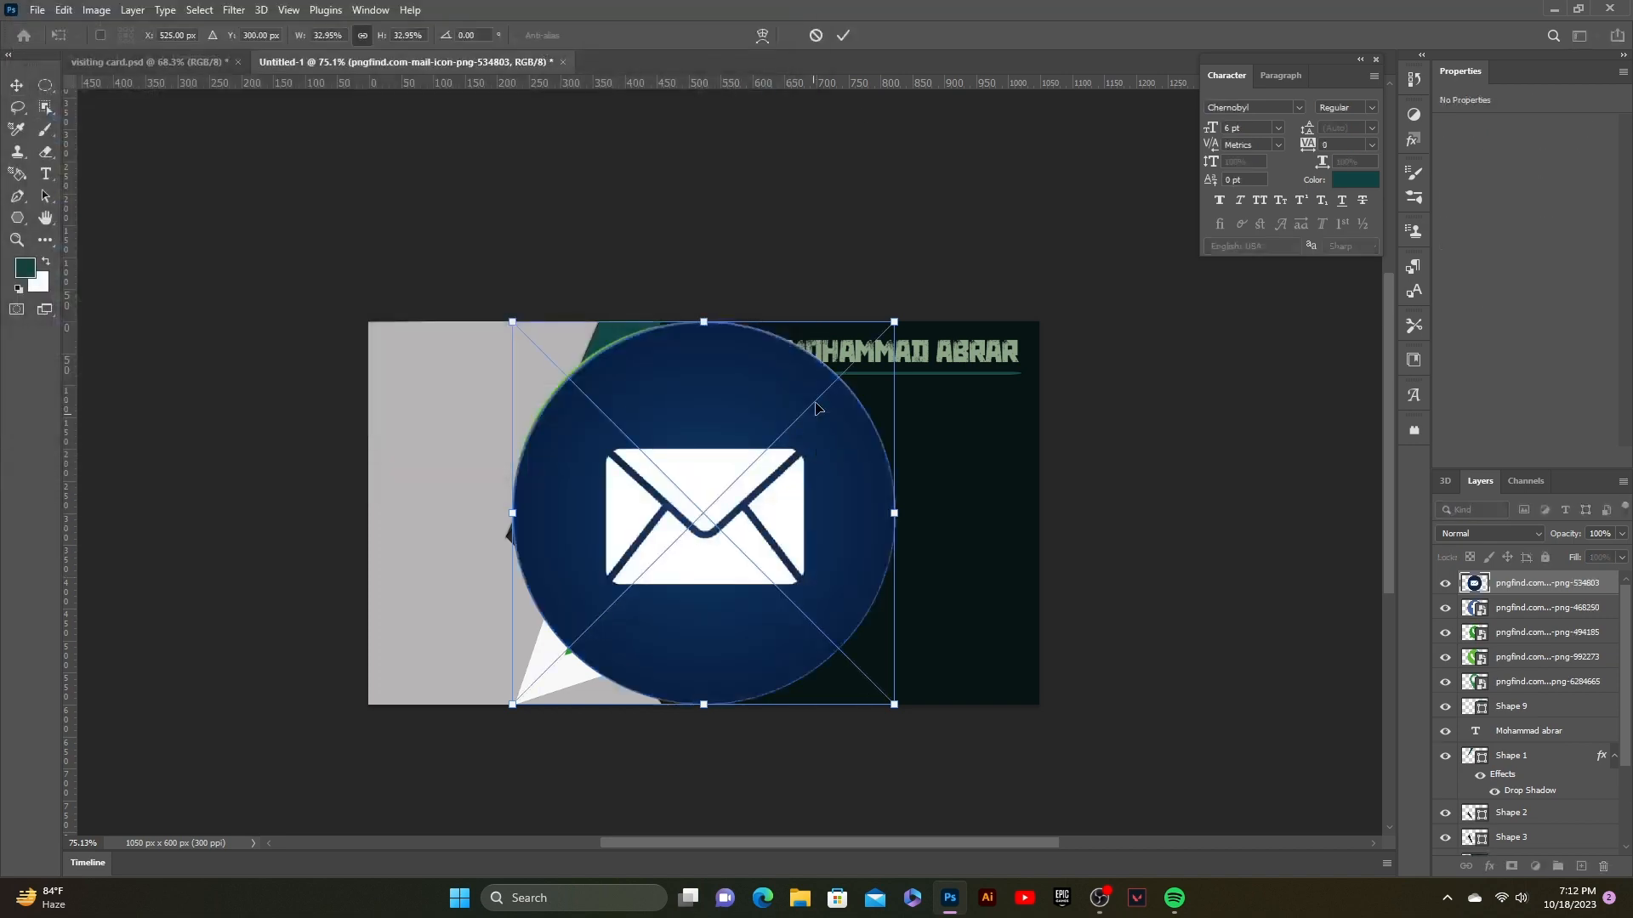
left_click_drag(894, 704, 478, 363)
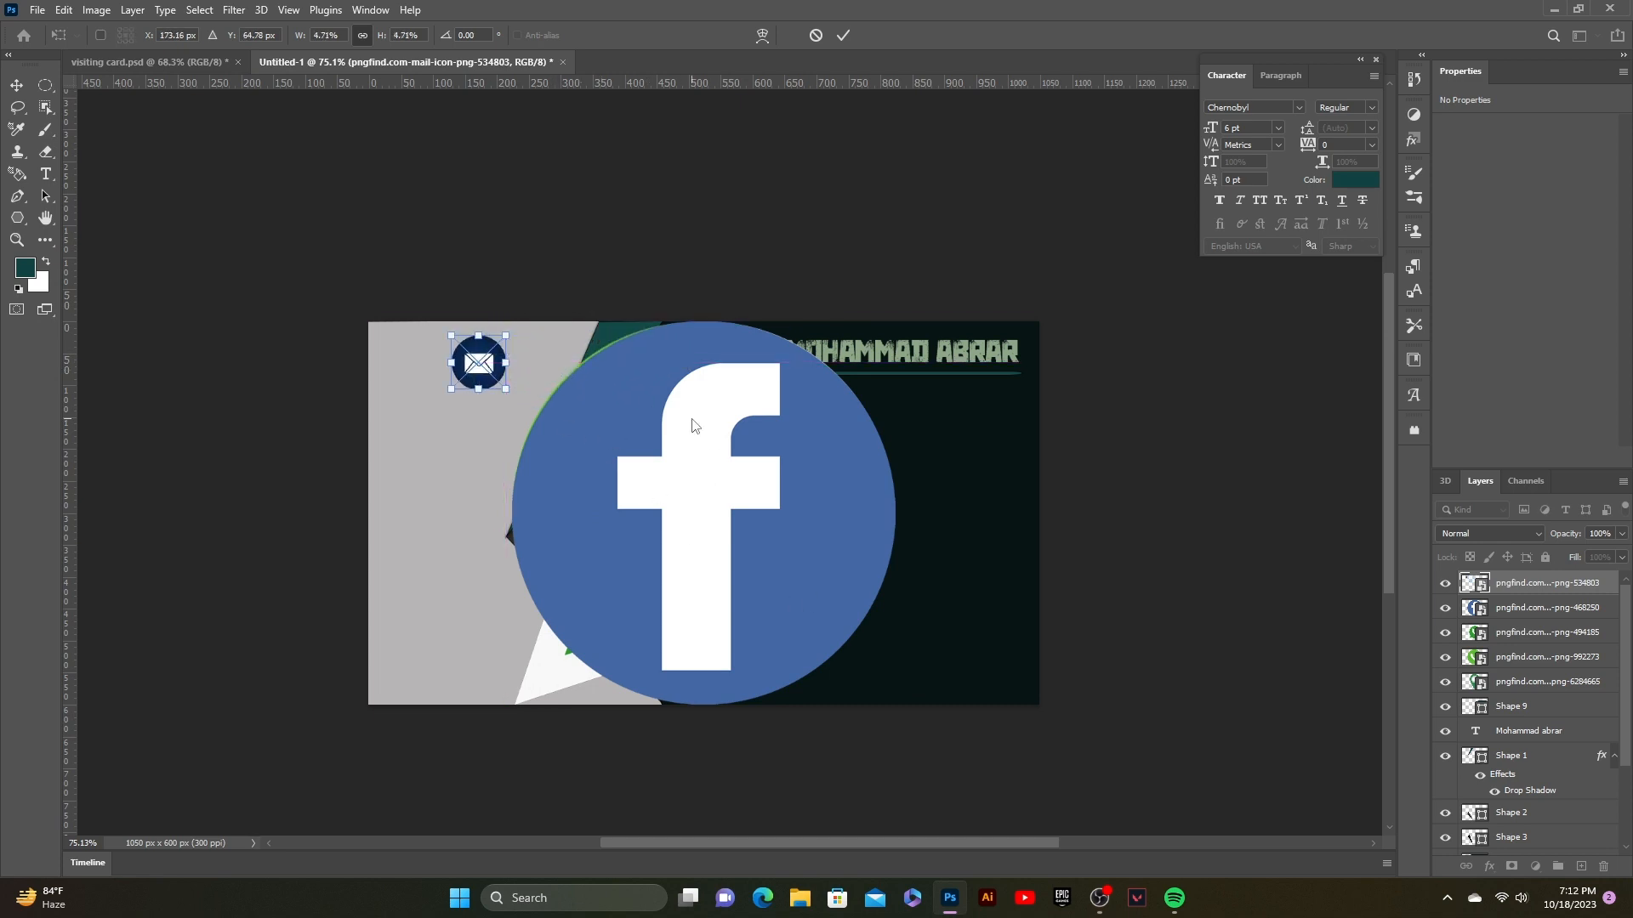
Step: Commit the mail icon size, then shrink the Facebook and WhatsApp logos
left_click(843, 35)
left_click(722, 667)
left_click_drag(896, 705, 555, 365)
left_click(846, 35)
left_click(829, 600)
left_click_drag(893, 705, 457, 467)
key("Return")
Step: Shrink the green phone icon and the location pin down to small icons
left_click(797, 559)
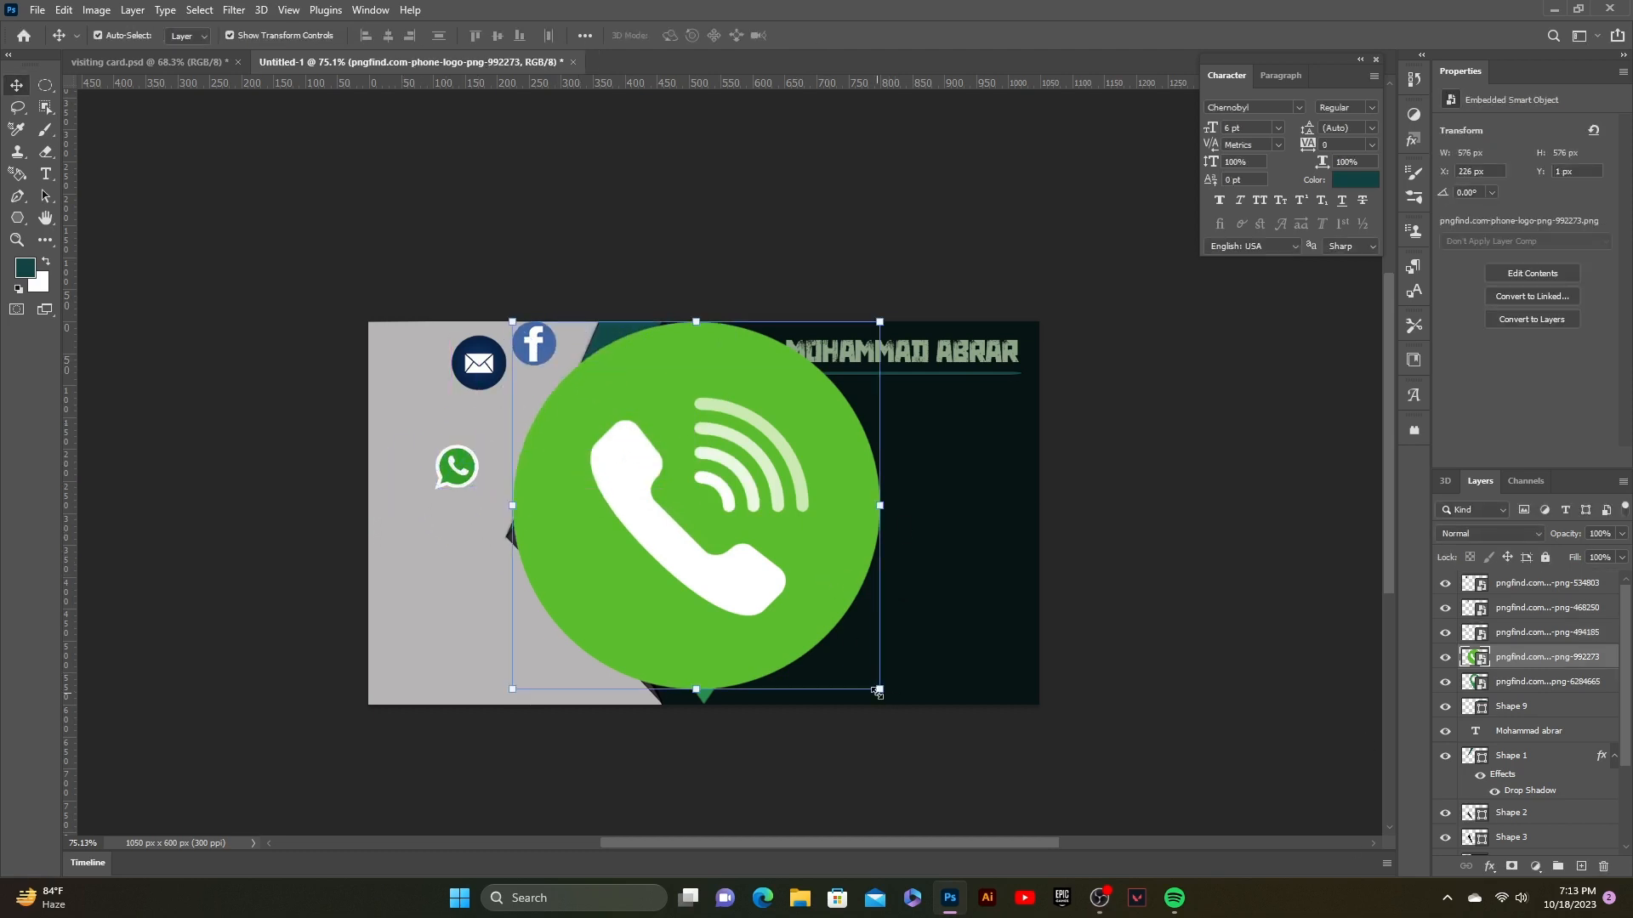
left_click_drag(878, 690, 507, 674)
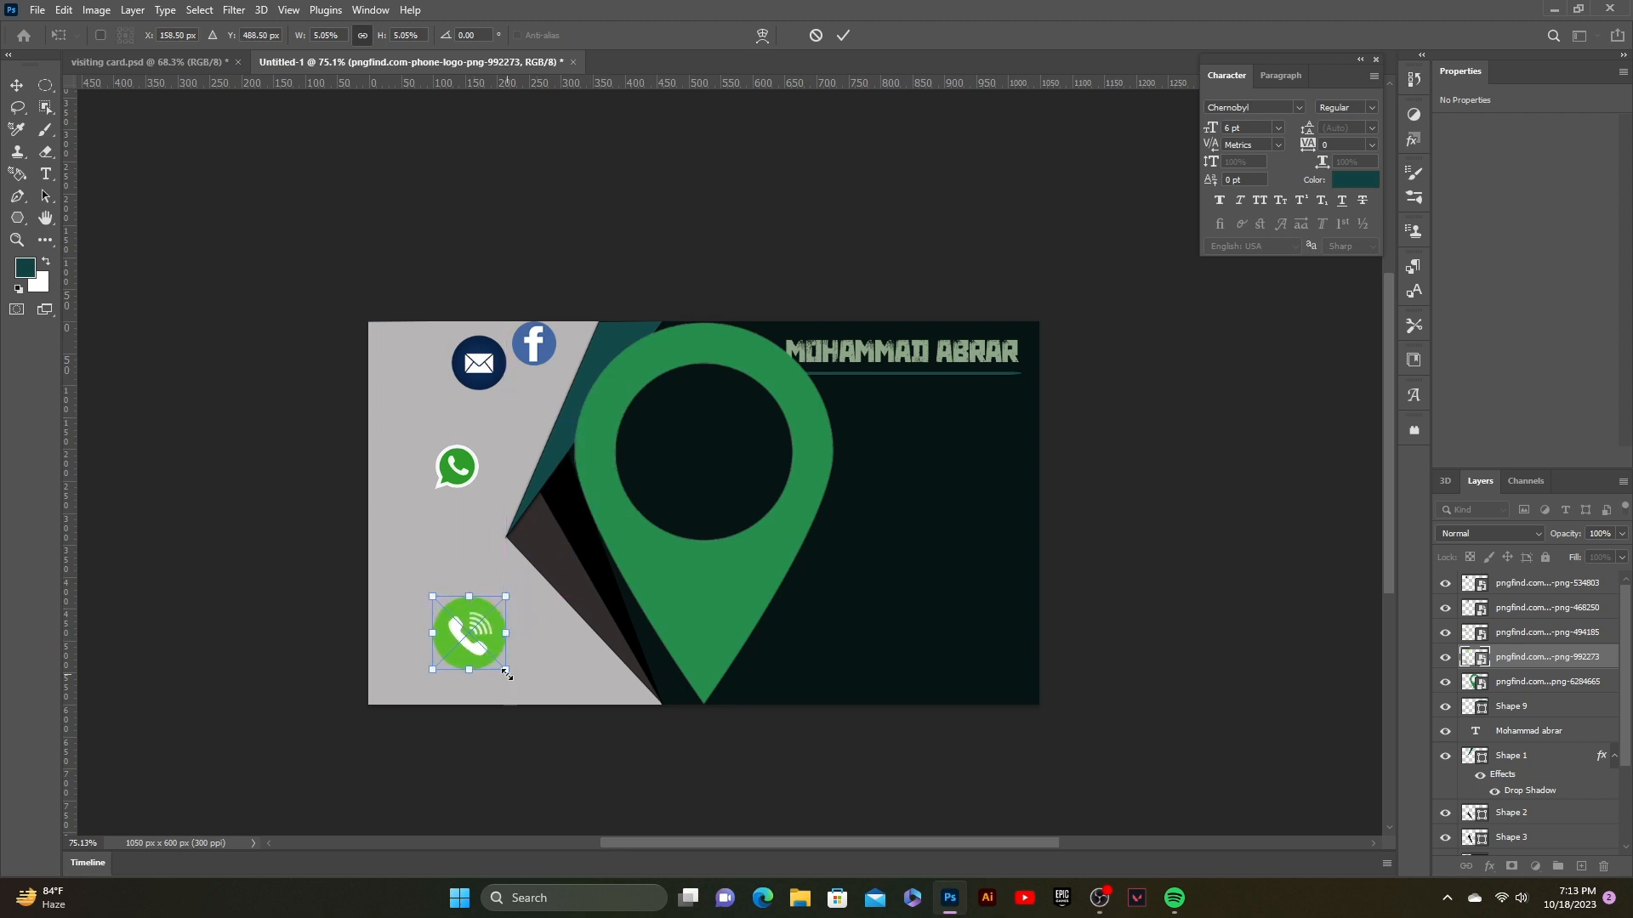
key("Return")
left_click(717, 627)
left_click_drag(834, 703, 840, 559)
left_click(842, 35)
left_click(832, 568)
left_click(837, 551)
left_click(844, 35)
left_click(823, 577)
left_click(830, 546)
left_click(843, 36)
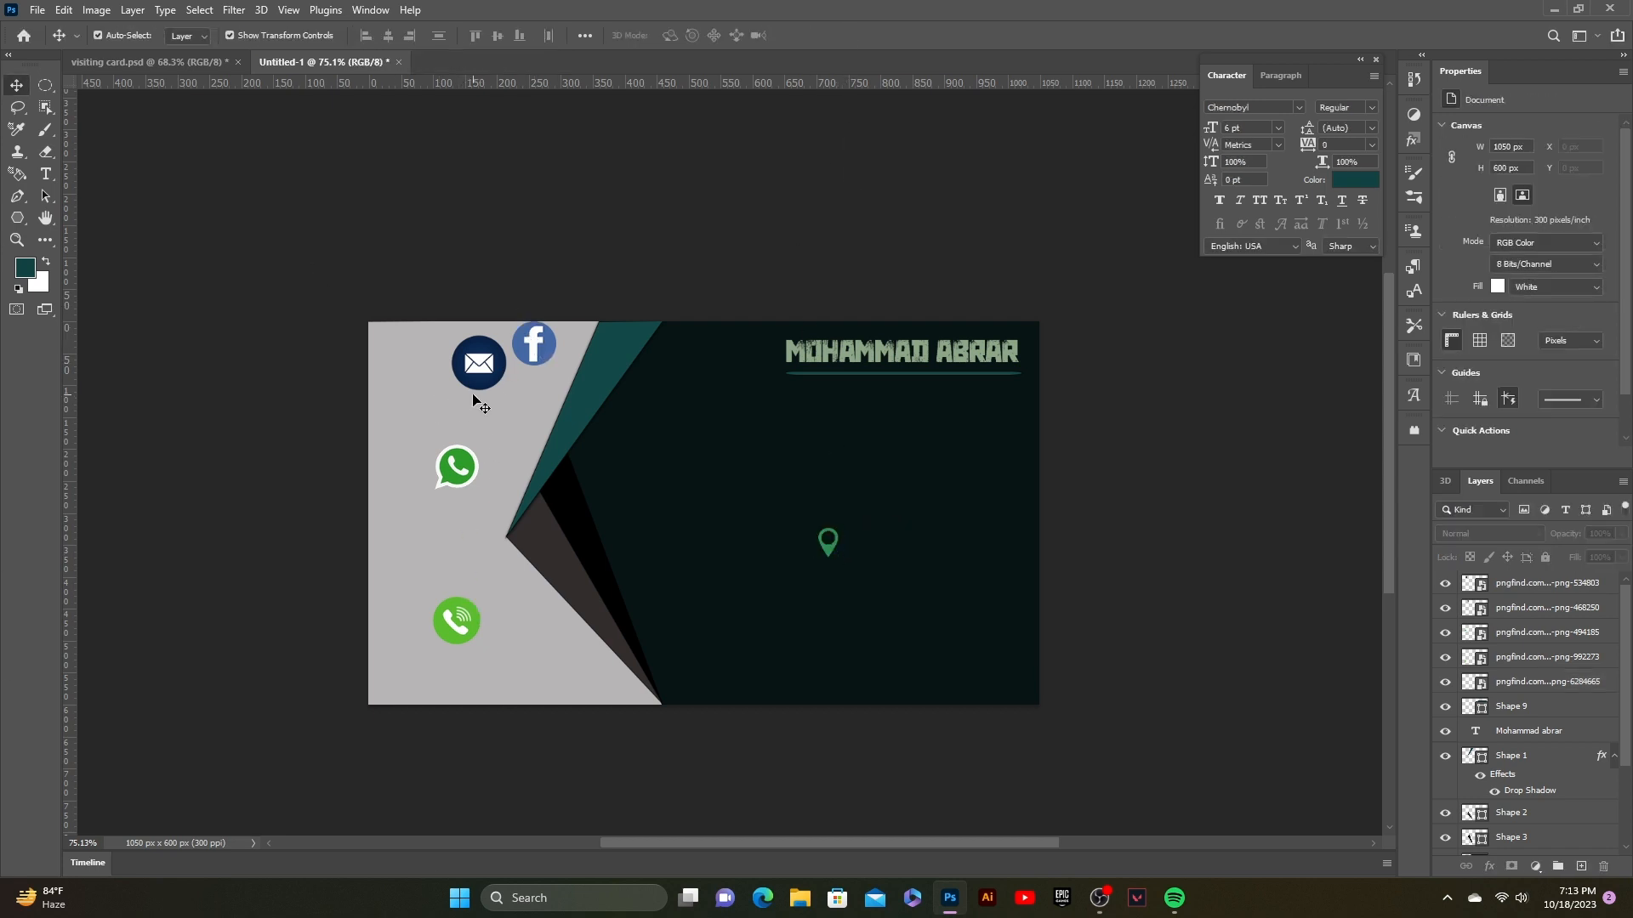
Step: Shrink the phone icon further and move it just below the location pin
left_click(468, 625)
key("ctrl+t")
left_click_drag(481, 645, 459, 624)
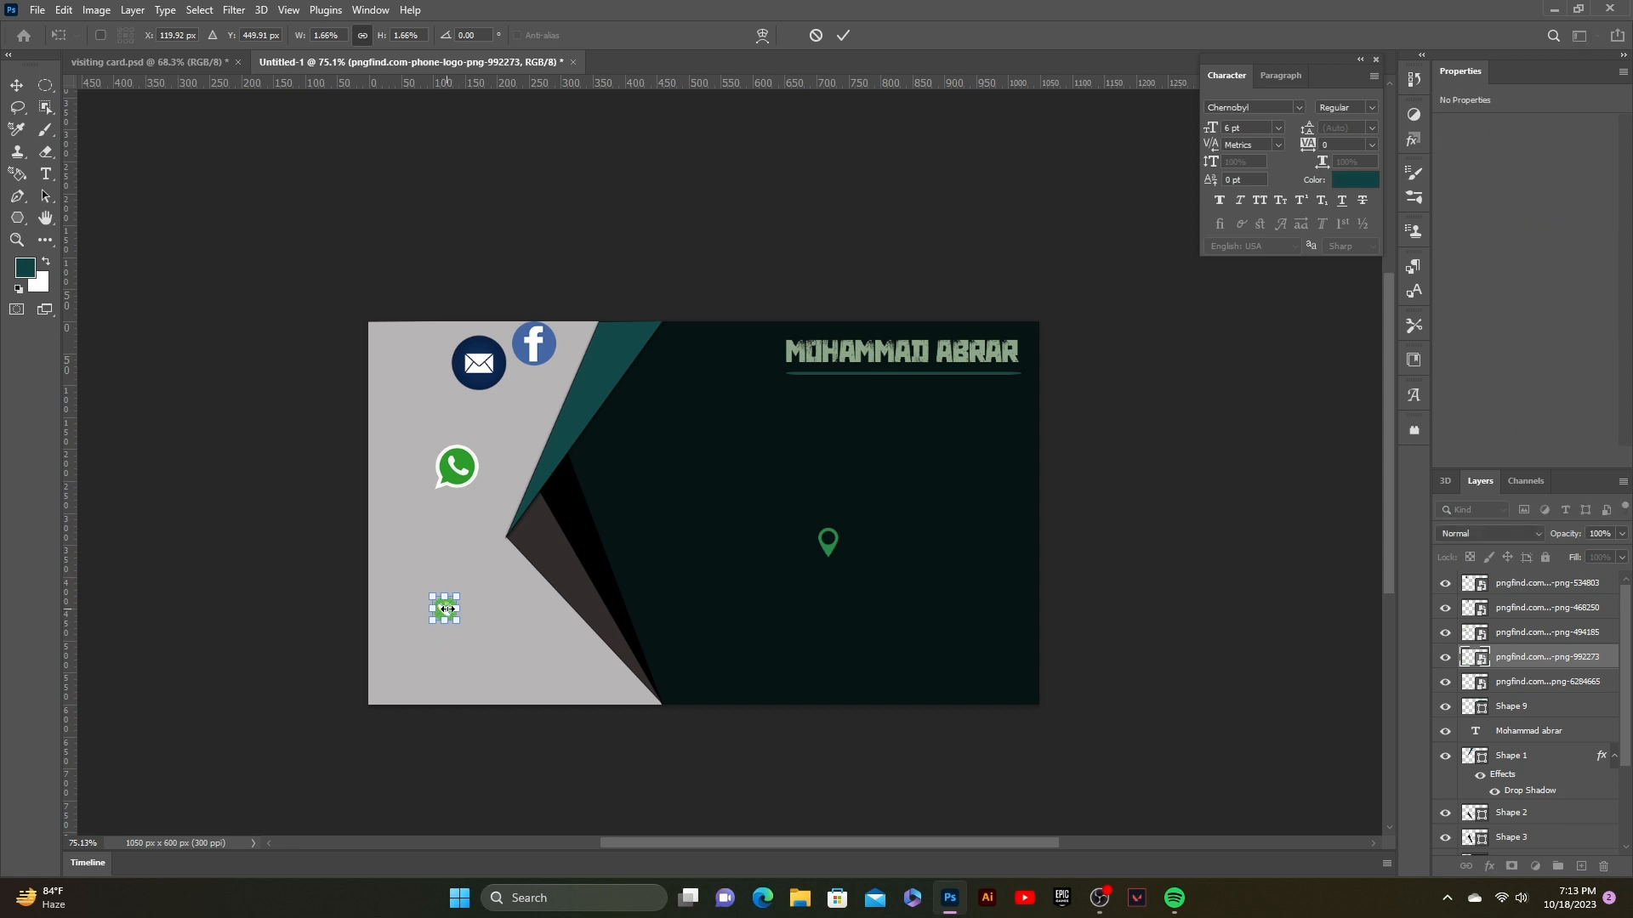
left_click(843, 35)
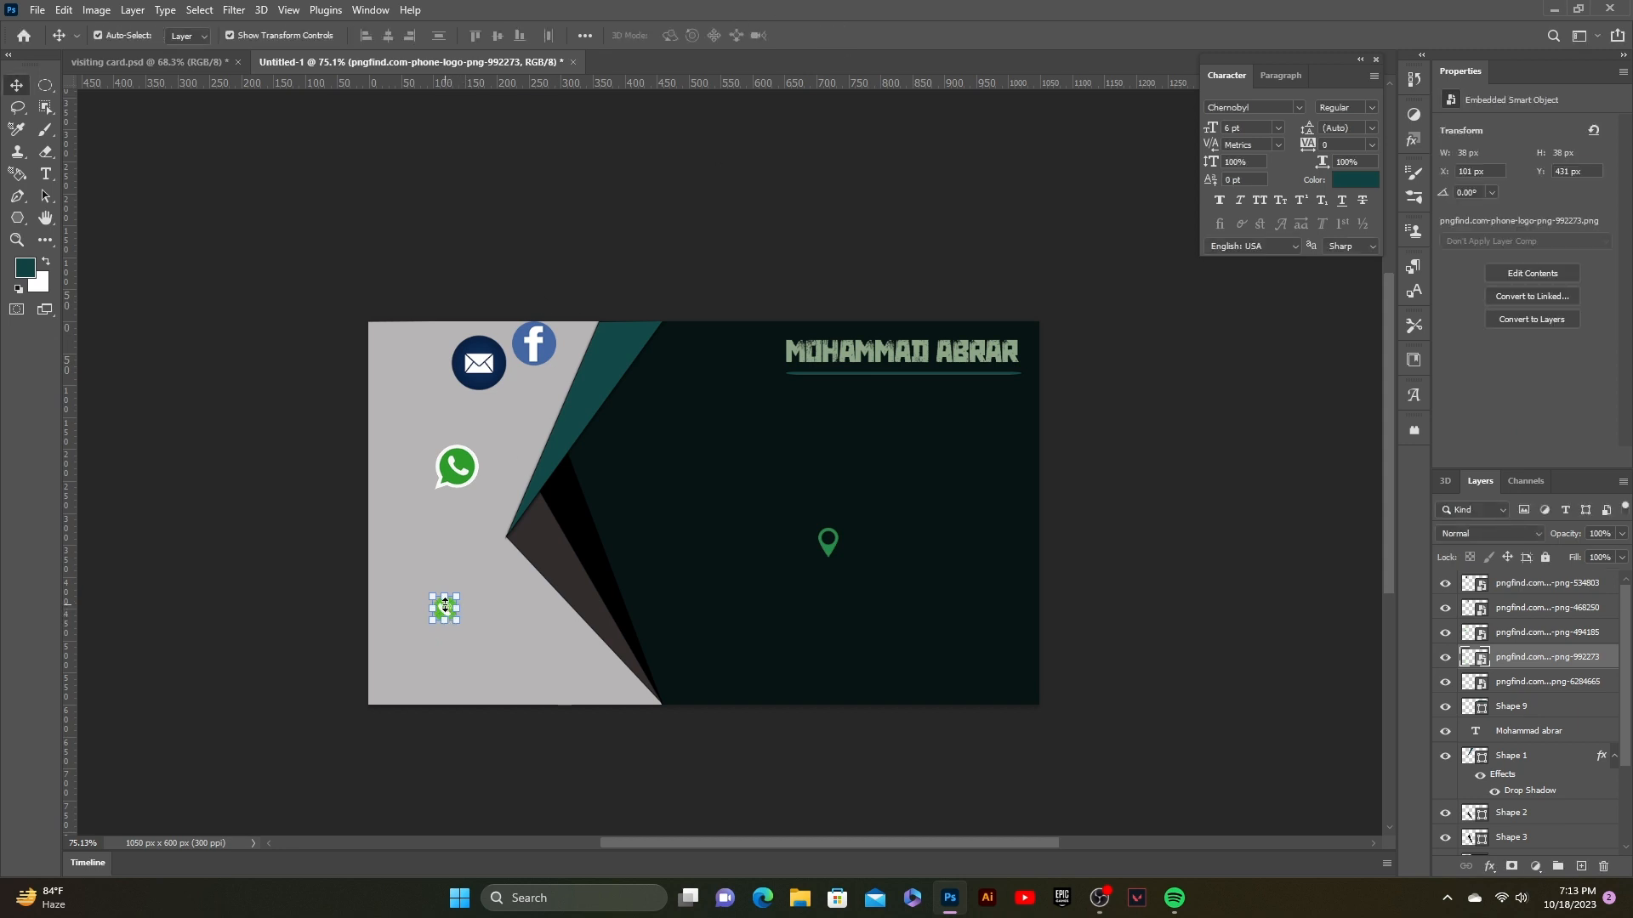
left_click_drag(449, 615, 834, 590)
left_click(875, 445)
Step: Move the WhatsApp and envelope icons onto the dark panel
left_click(462, 592)
left_click_drag(458, 468, 862, 681)
left_click_drag(495, 375, 719, 568)
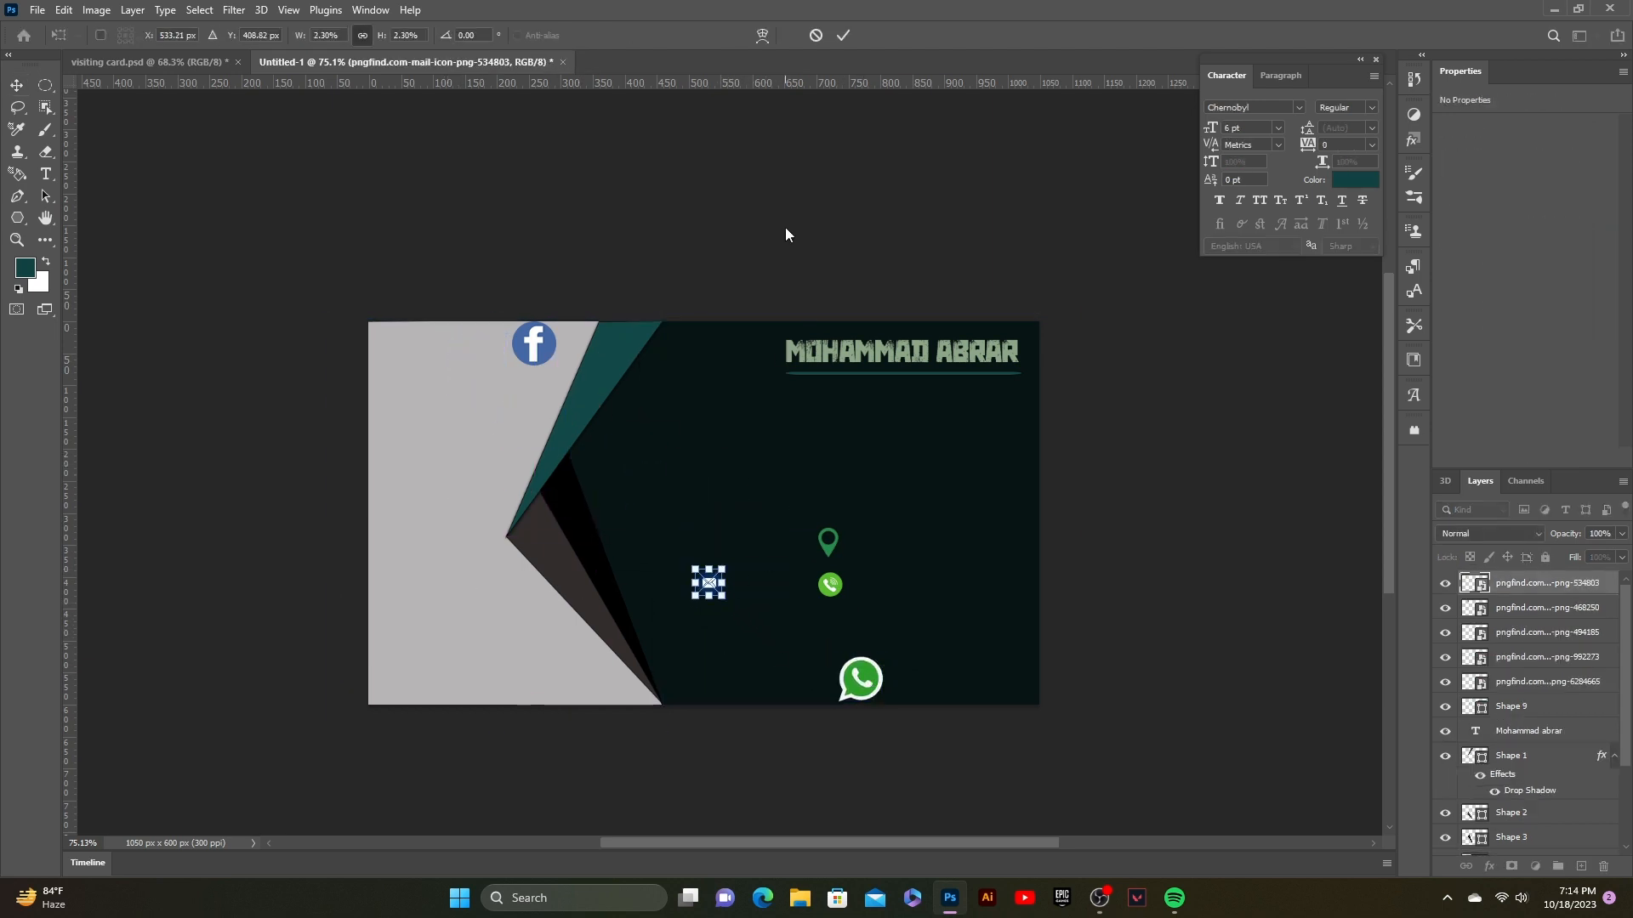
Step: Move the envelope icon below the phone icon and confirm the pending transforms
left_click(843, 34)
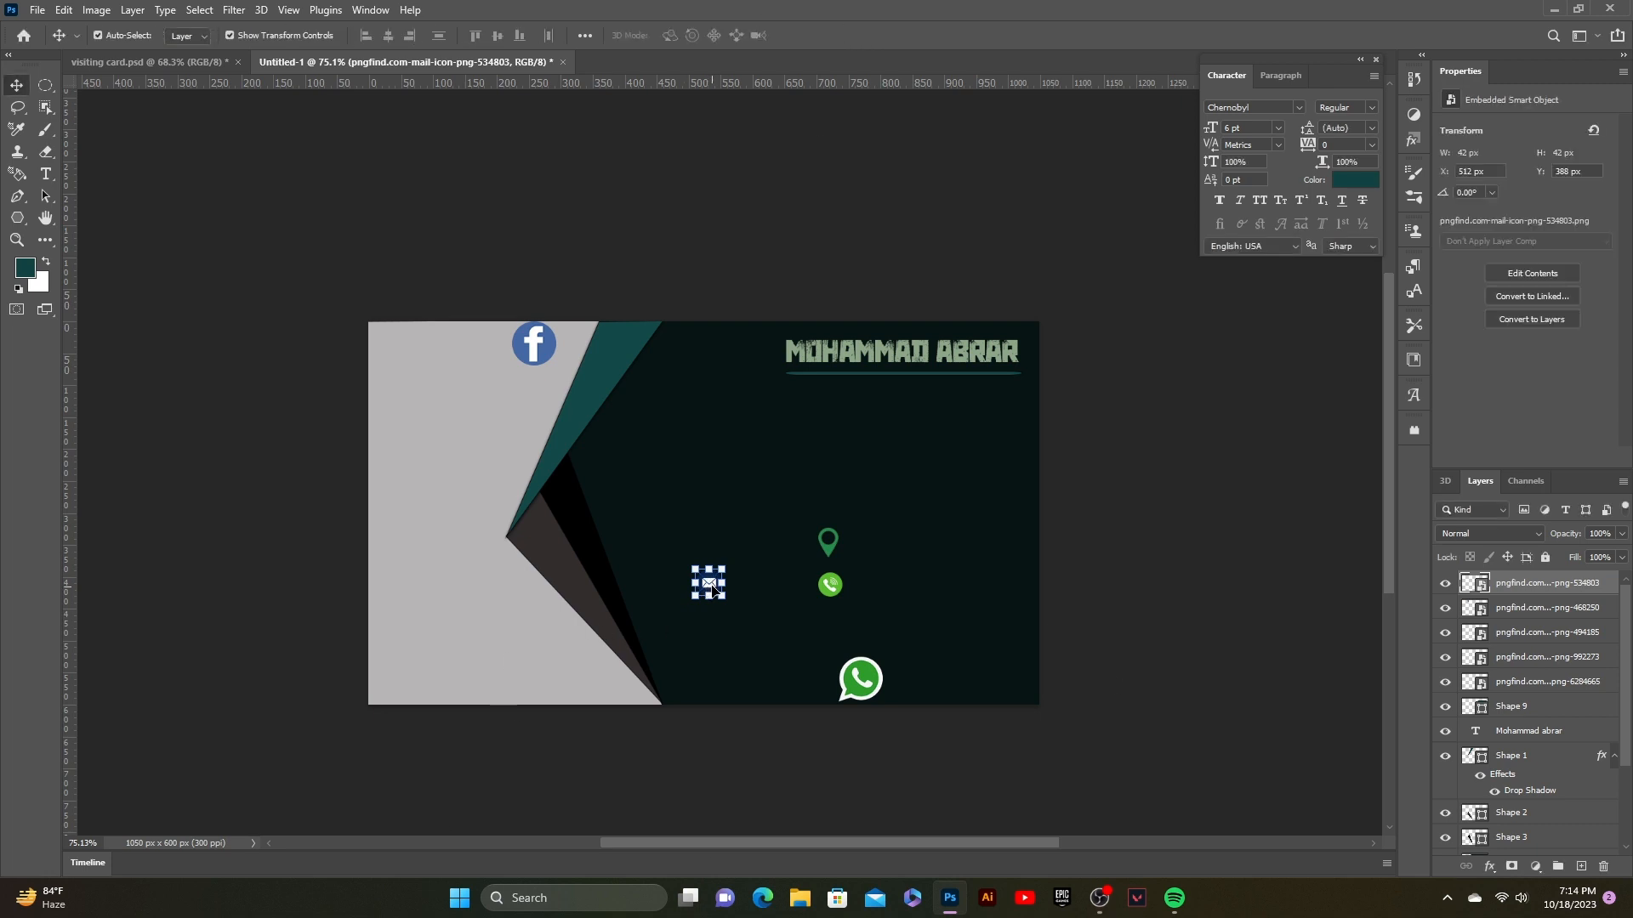
left_click_drag(713, 587, 836, 631)
left_click(864, 585)
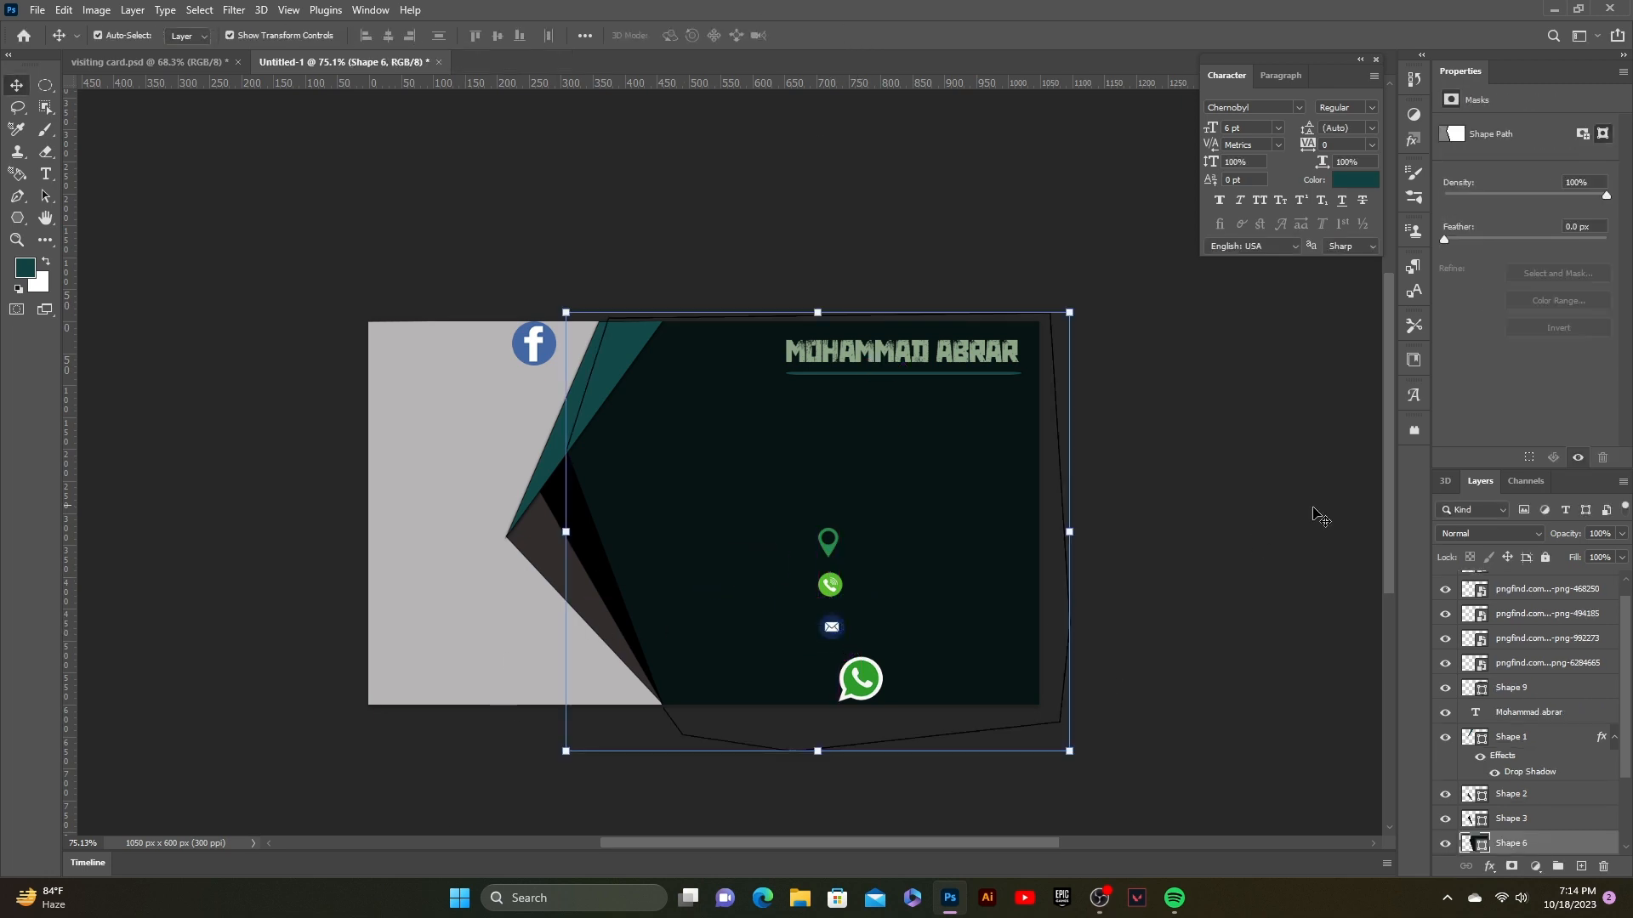
left_click(829, 542)
left_click(831, 584)
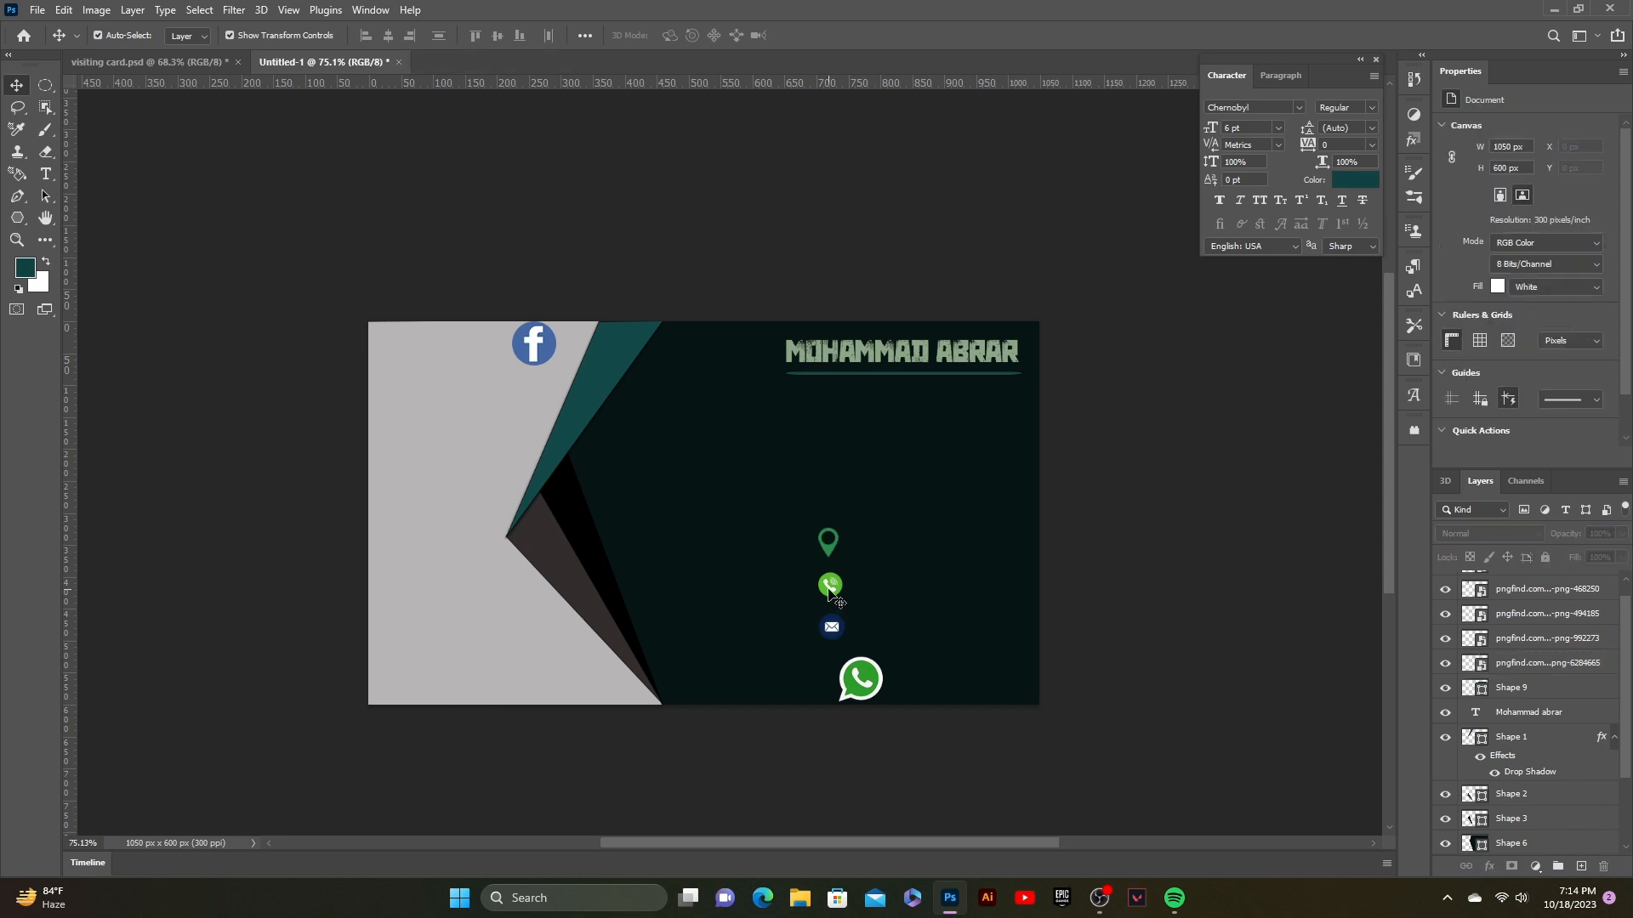
key("ctrl+t")
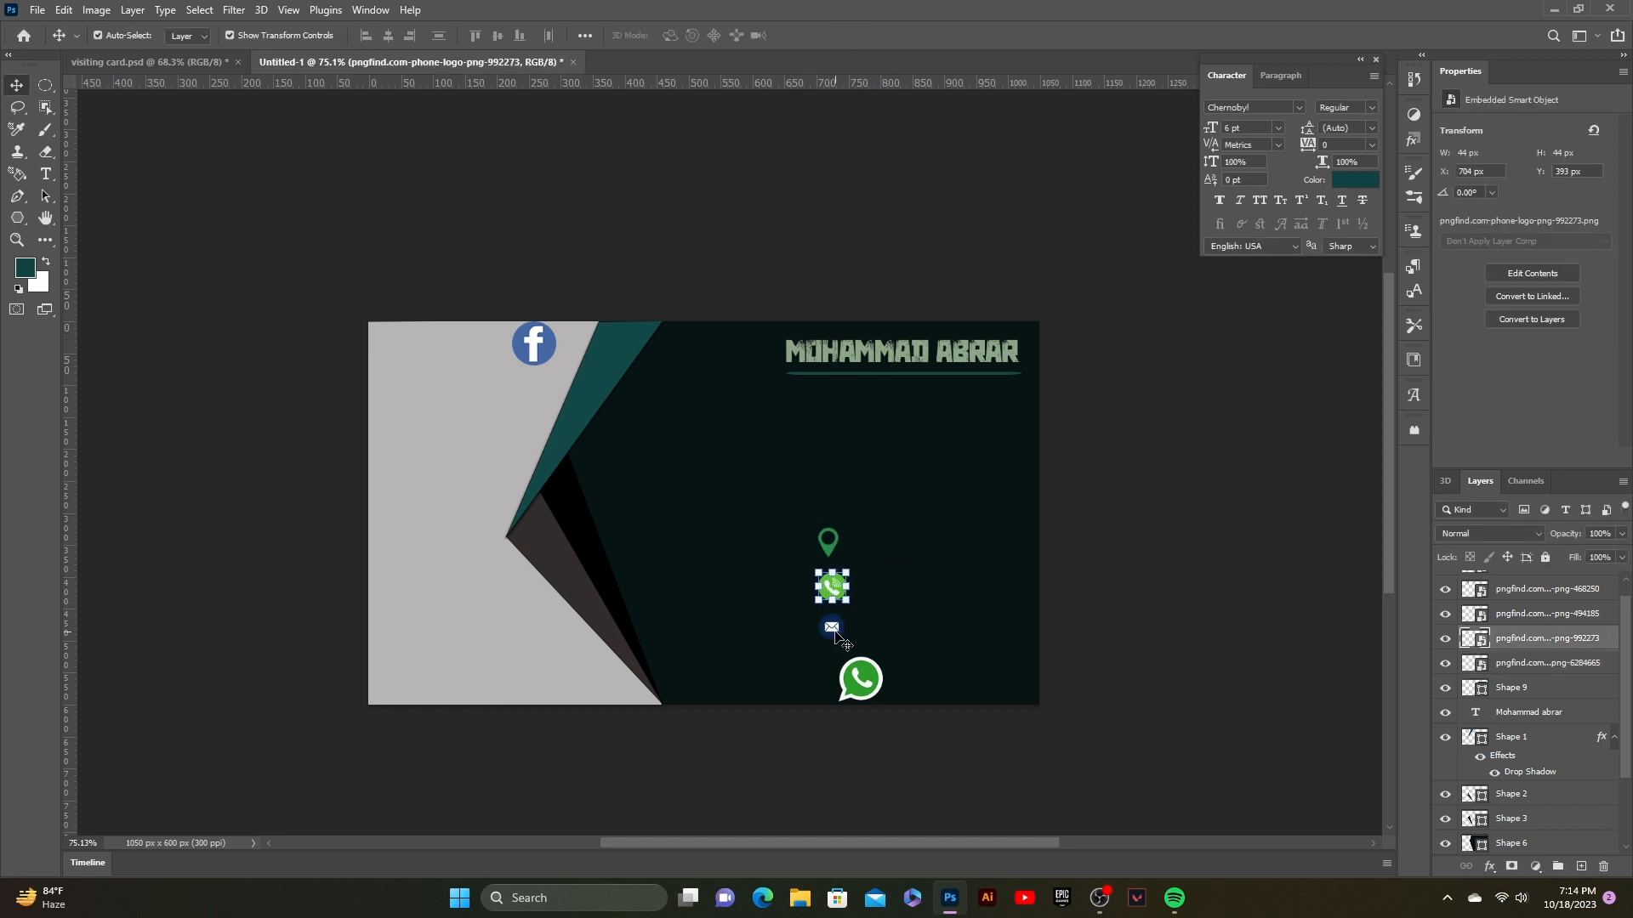
left_click(842, 35)
left_click(842, 35)
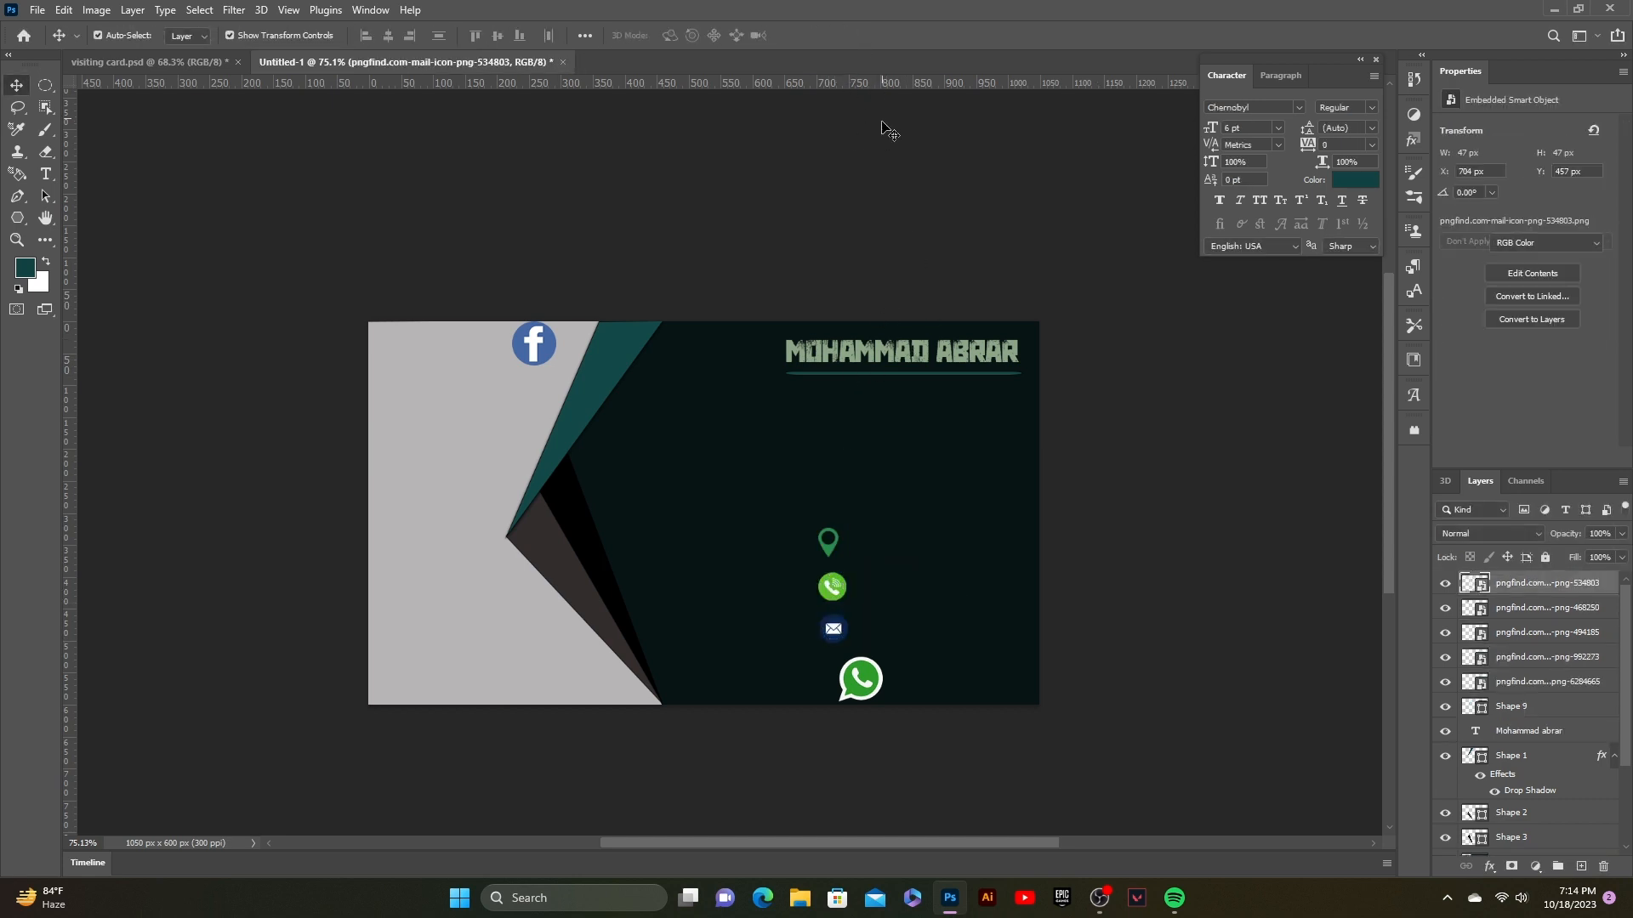
Step: Shrink the WhatsApp icon to match the other icons
left_click(859, 678)
key("ctrl+t")
left_click_drag(884, 703, 834, 668)
left_click(1061, 619)
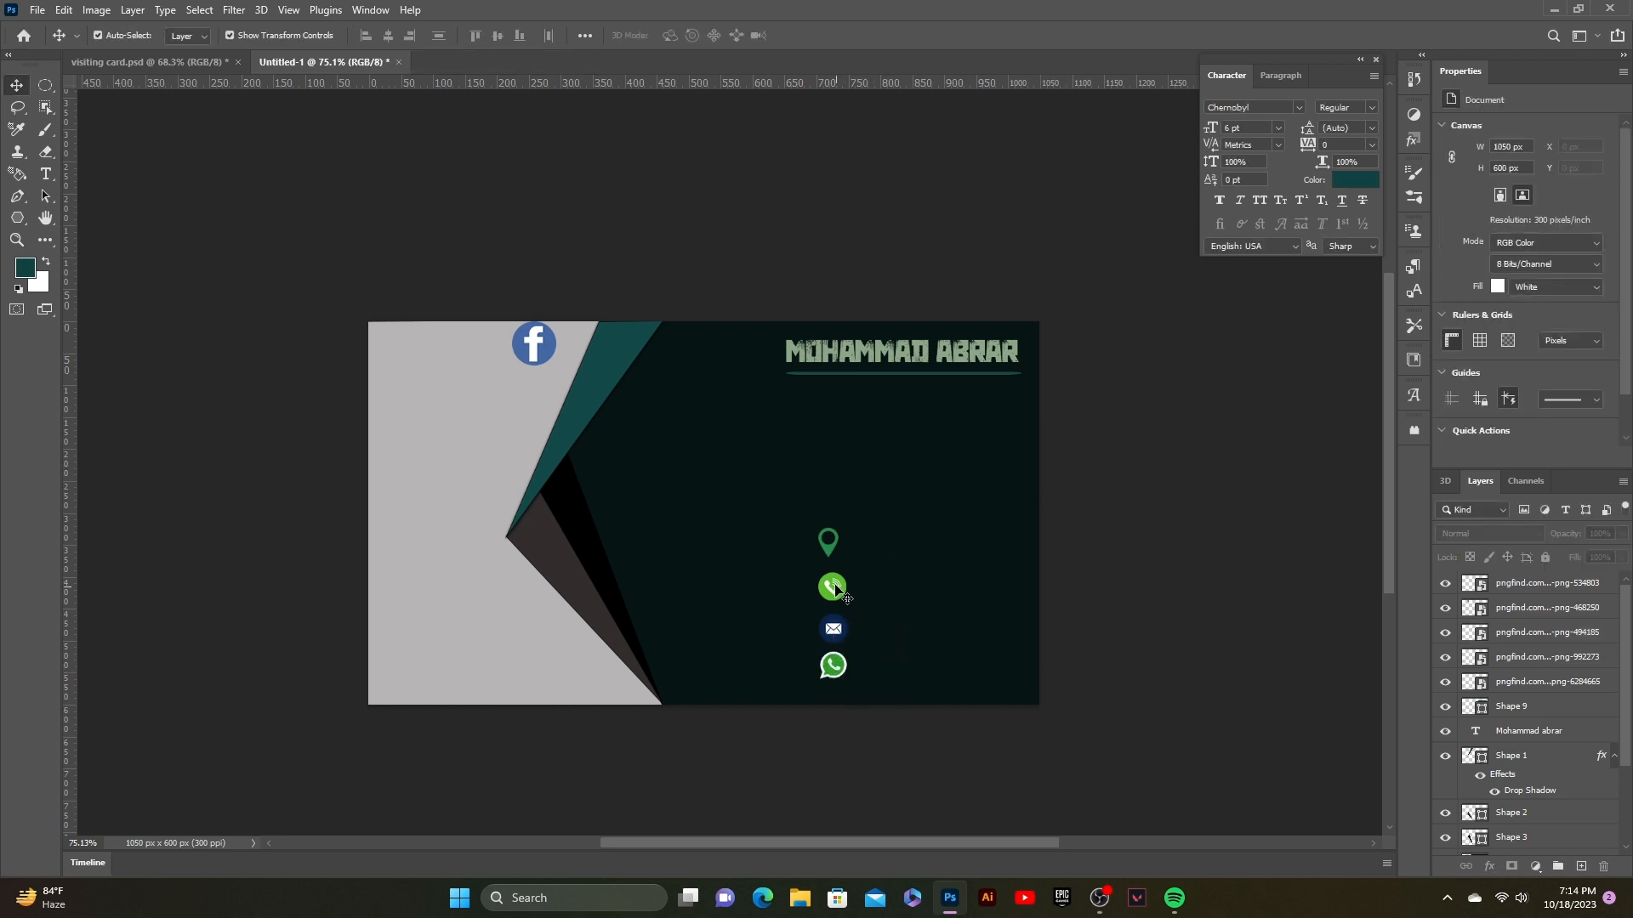
Step: Shrink the envelope icon slightly to match the column
left_click(833, 552)
left_click(1140, 559)
left_click(847, 639)
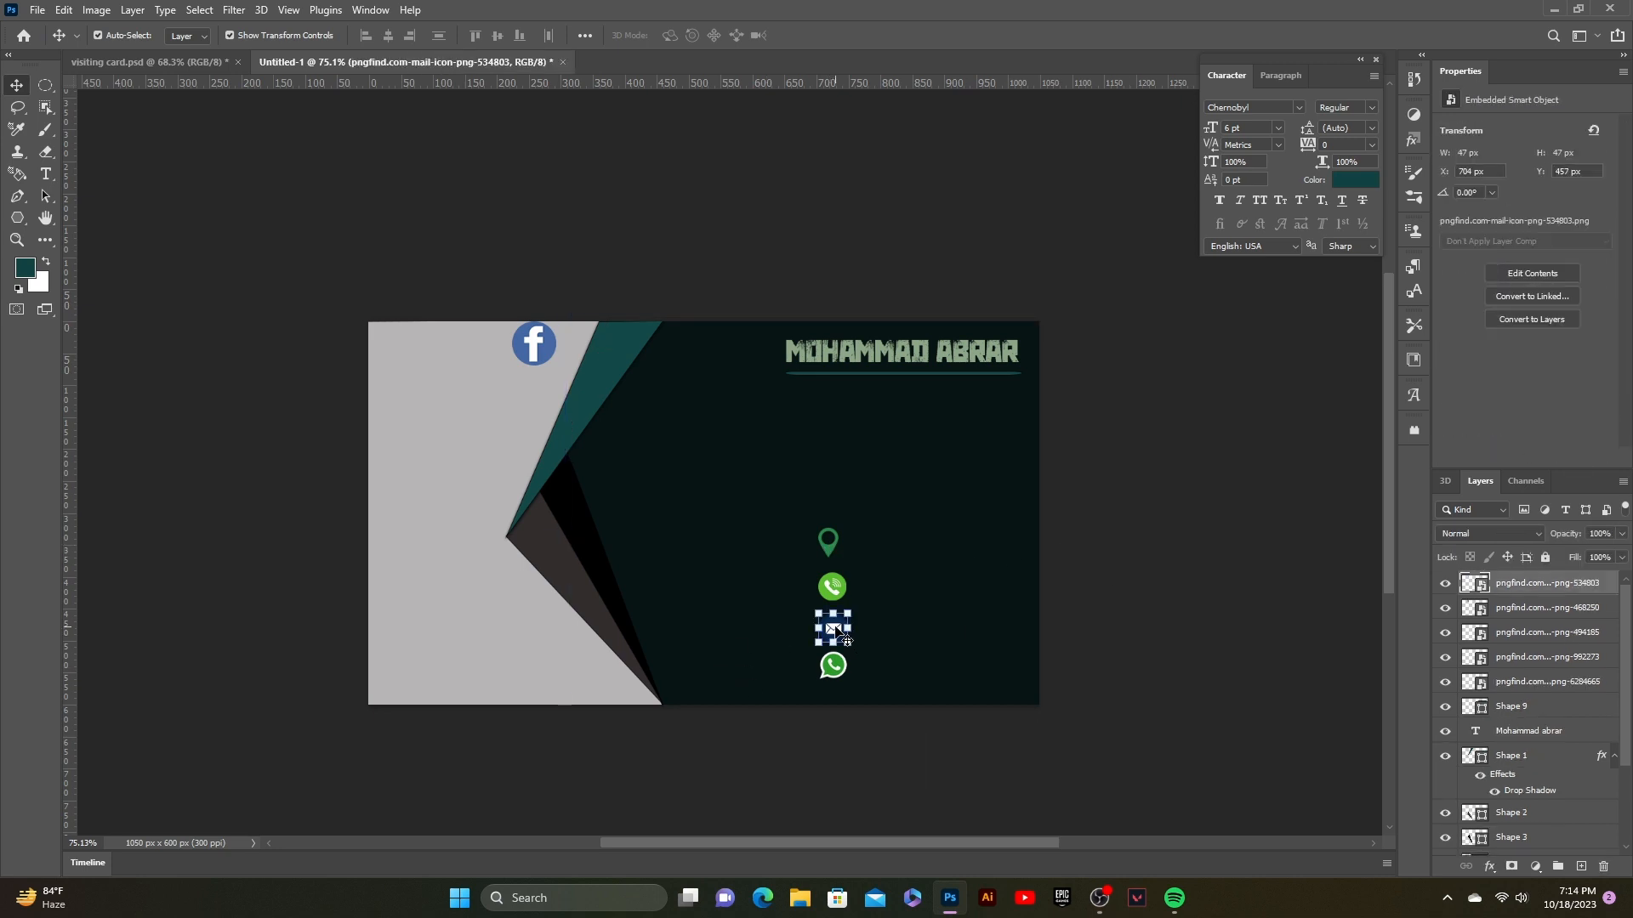
left_click(1029, 647)
left_click(827, 553)
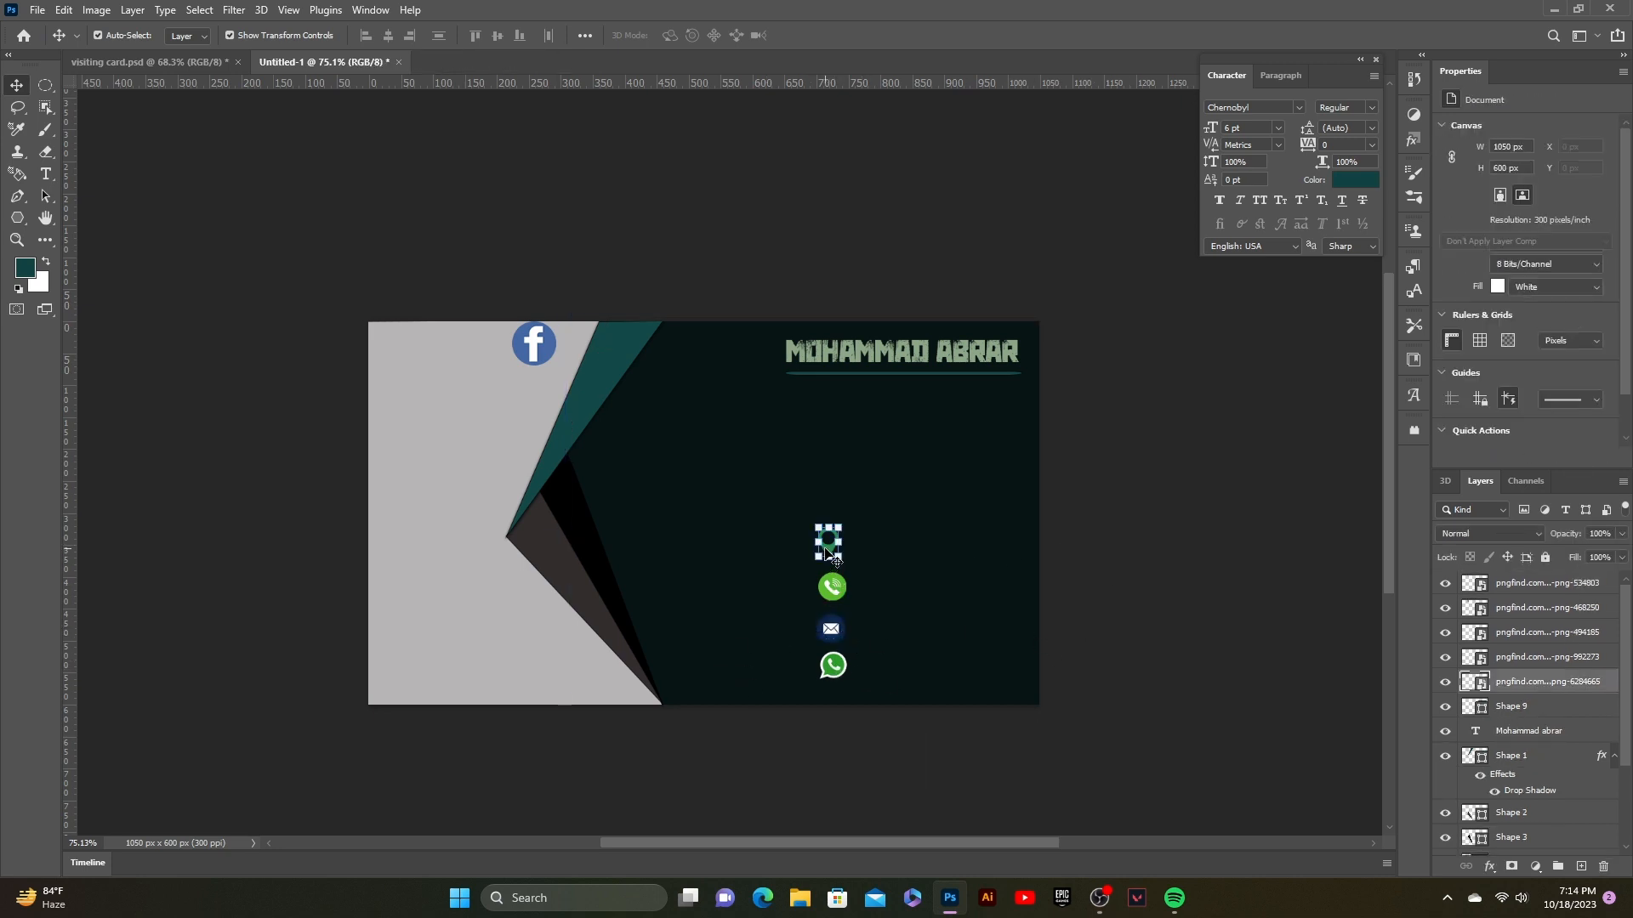
left_click(1229, 667)
left_click(843, 676)
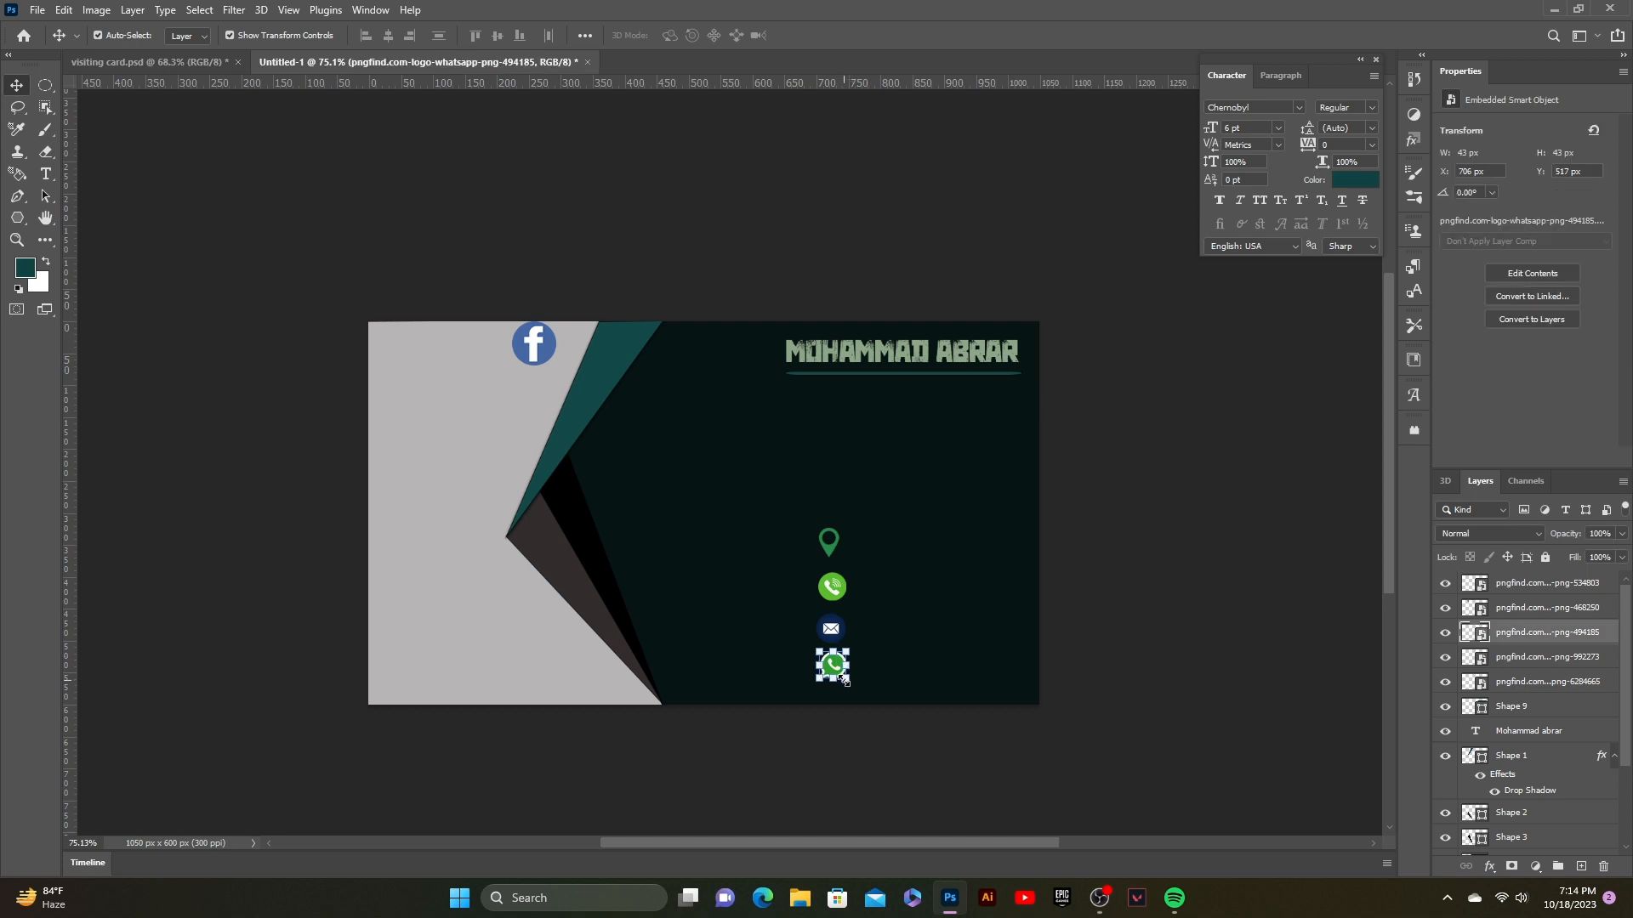
left_click(1067, 634)
left_click(849, 634)
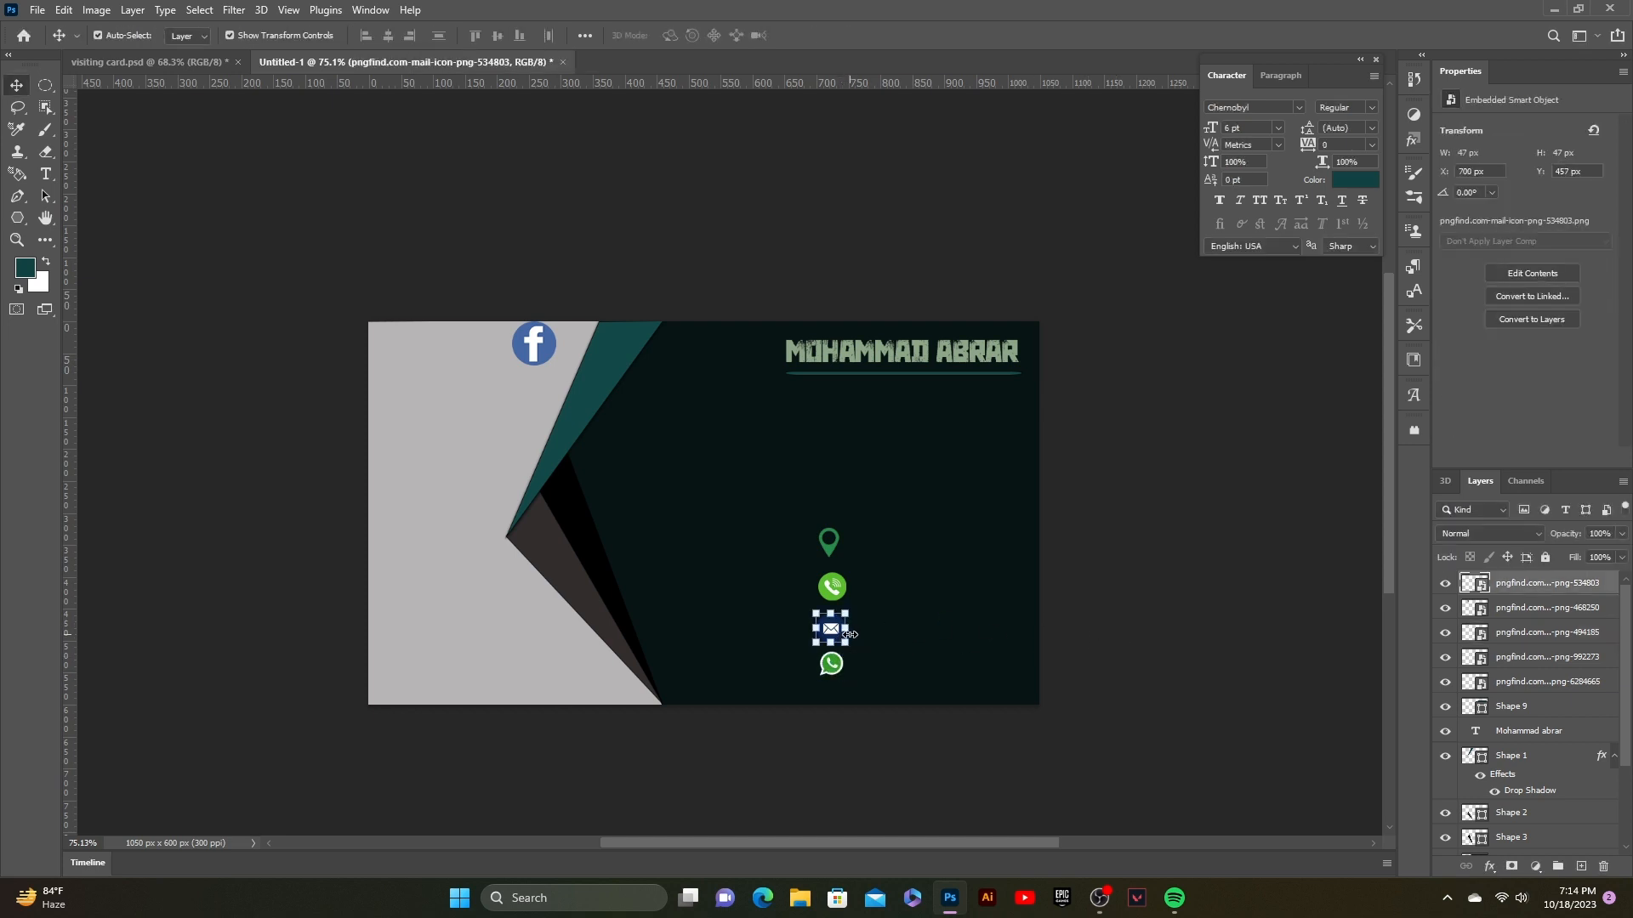
left_click_drag(846, 642, 846, 597)
key("Return")
Step: Resize the phone icon to 38 px
left_click(832, 585)
key("ctrl+t")
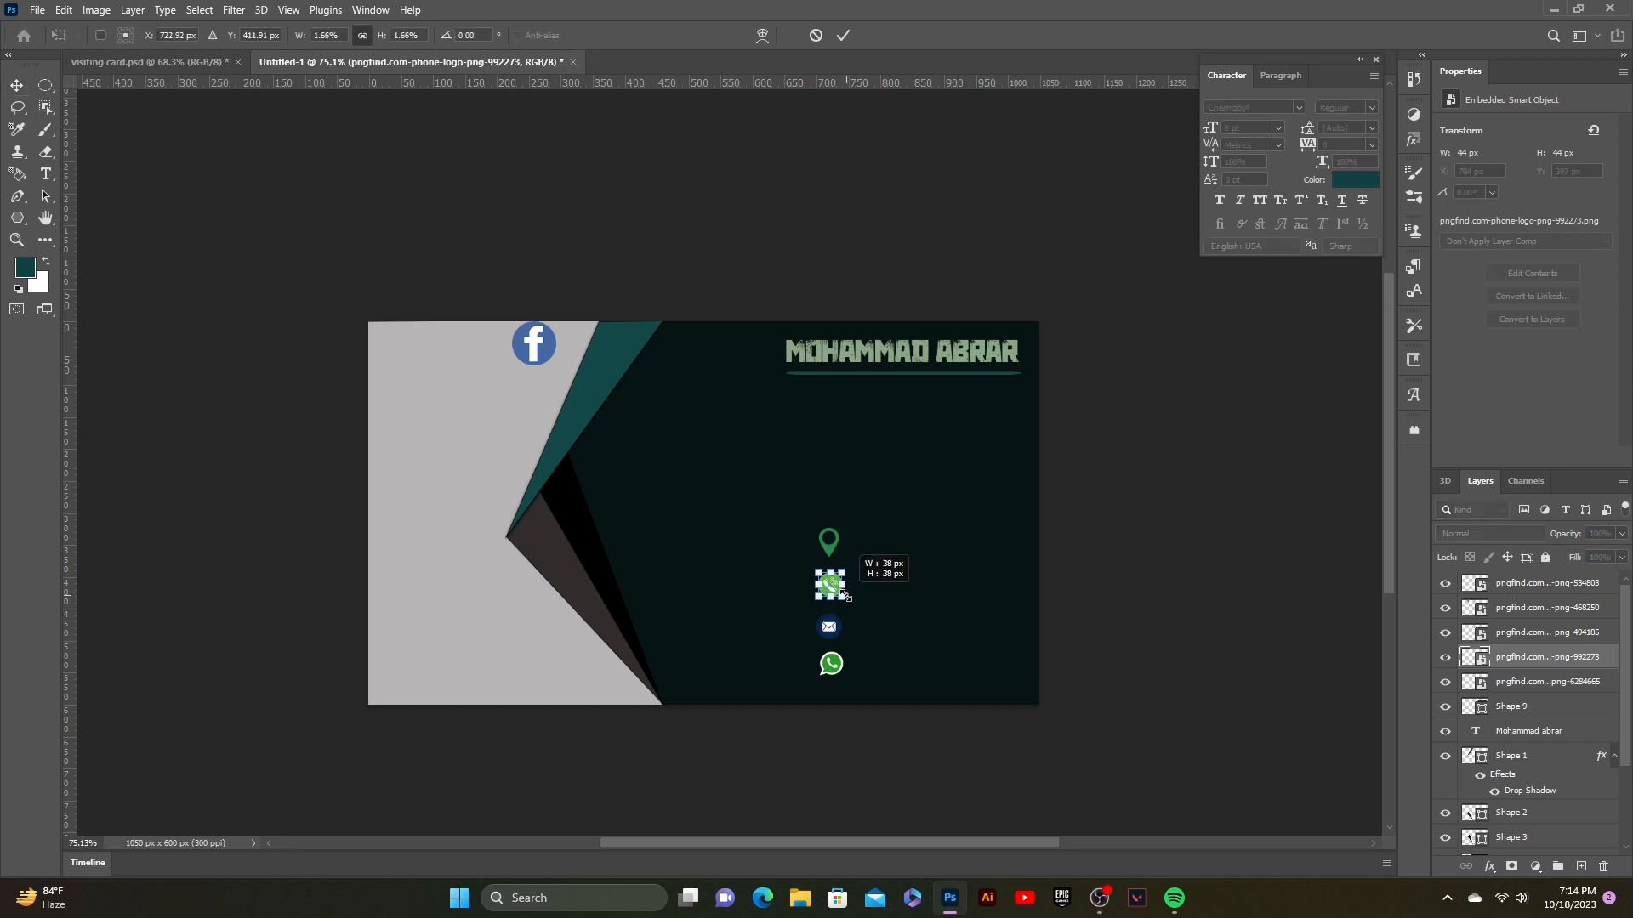
key("Return")
left_click(1041, 558)
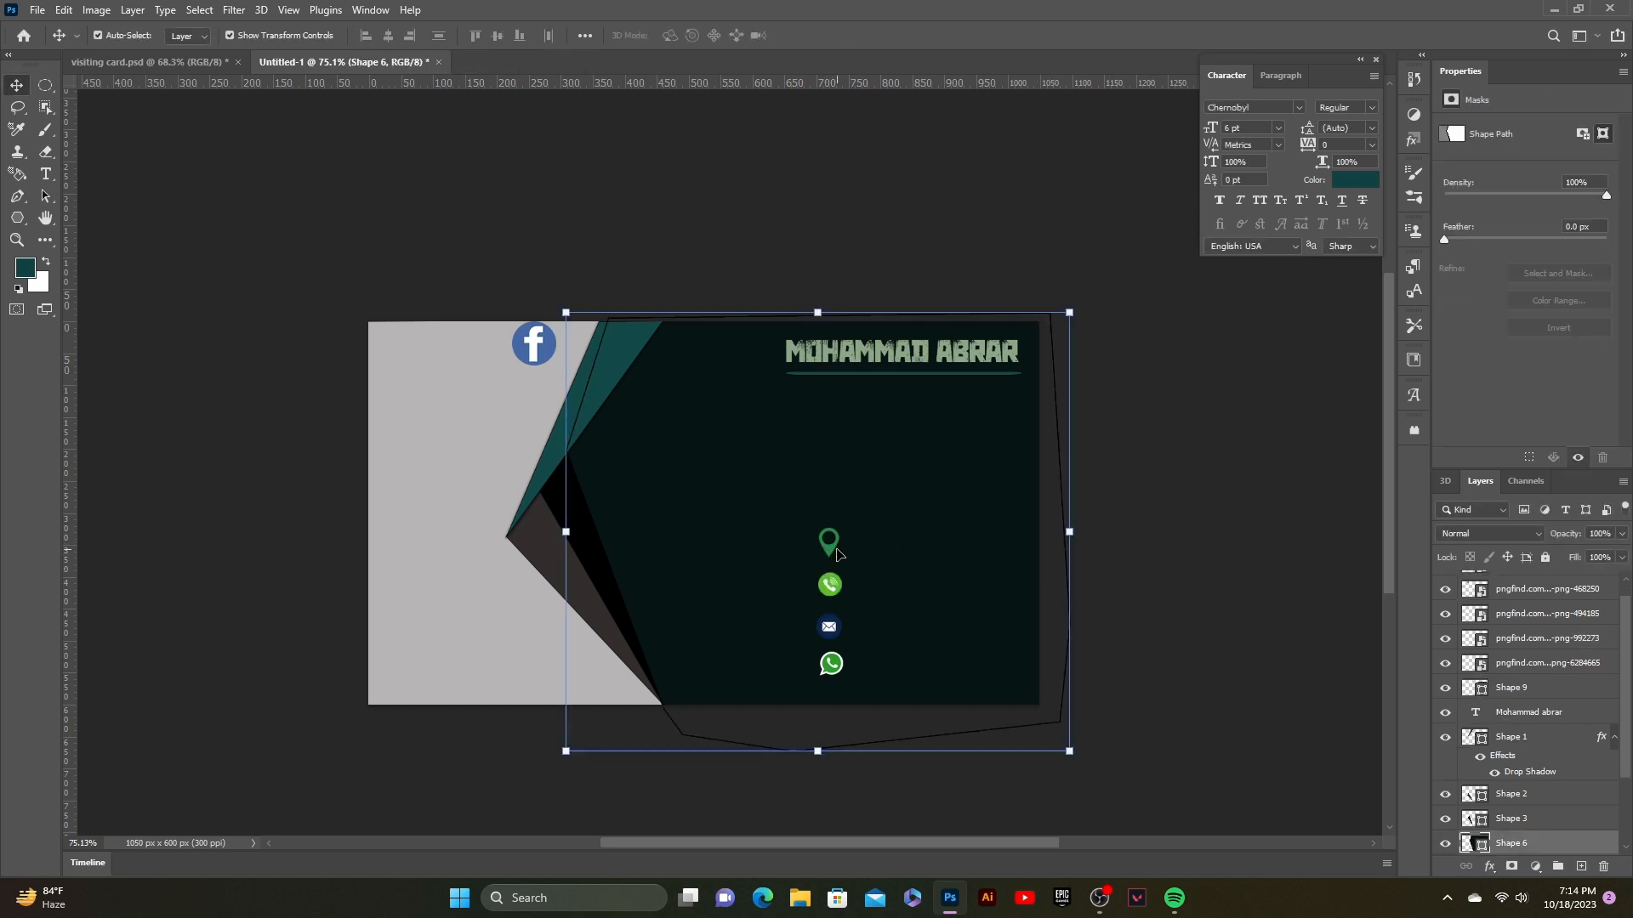
left_click(733, 559)
left_click(832, 550)
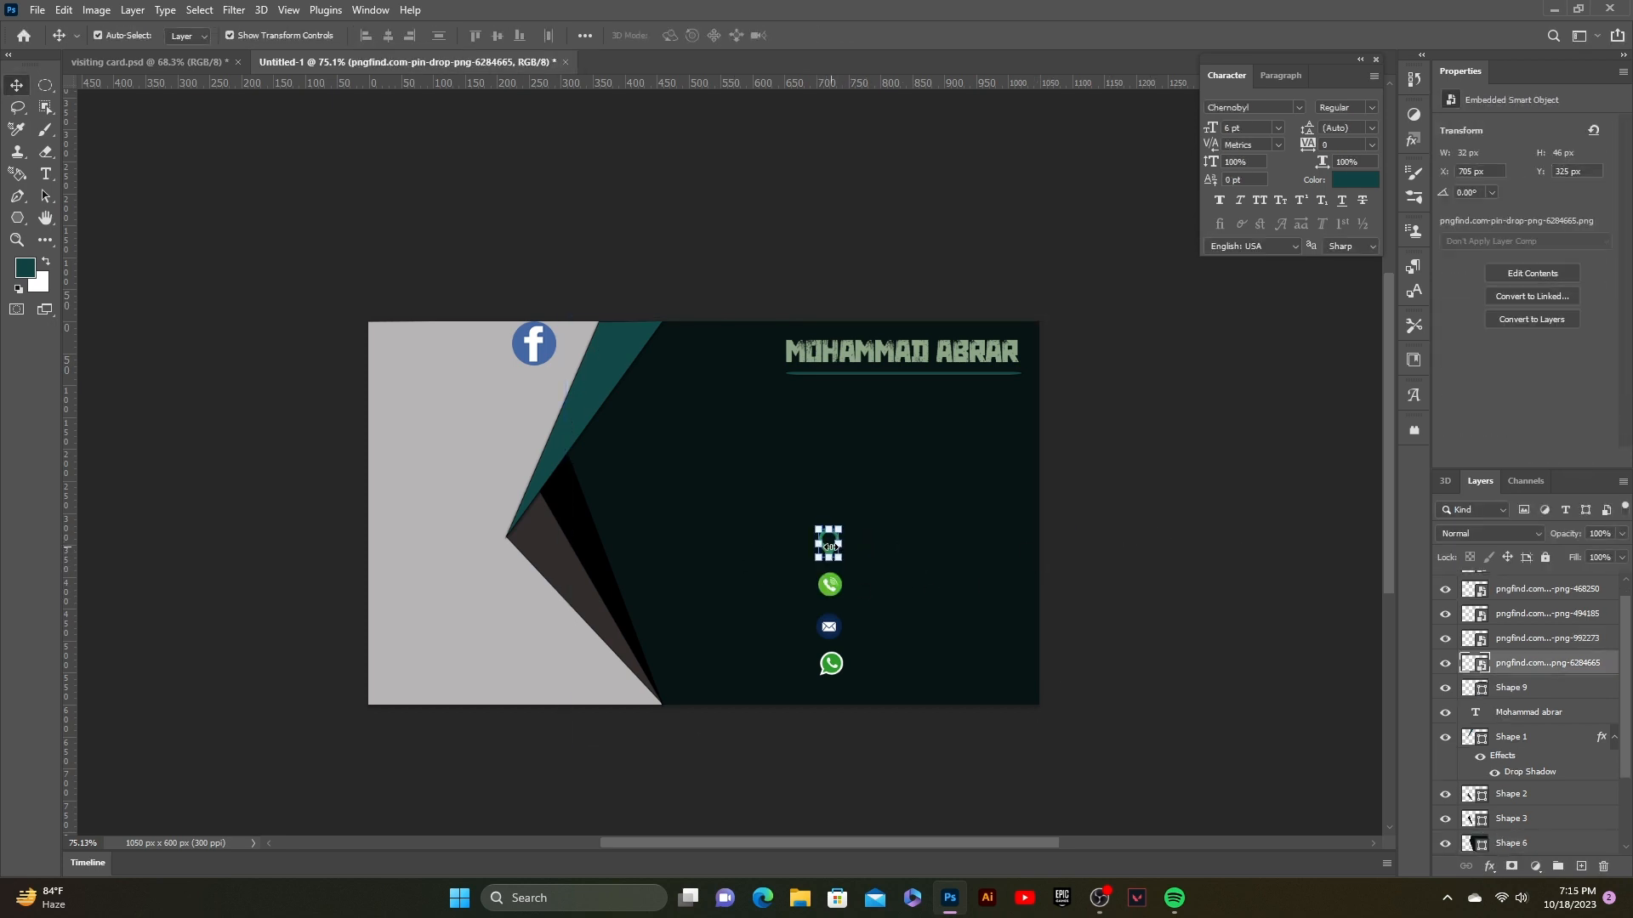
left_click(1080, 638)
Step: Shrink the Facebook icon and move it into the column below the pin
left_click(544, 348)
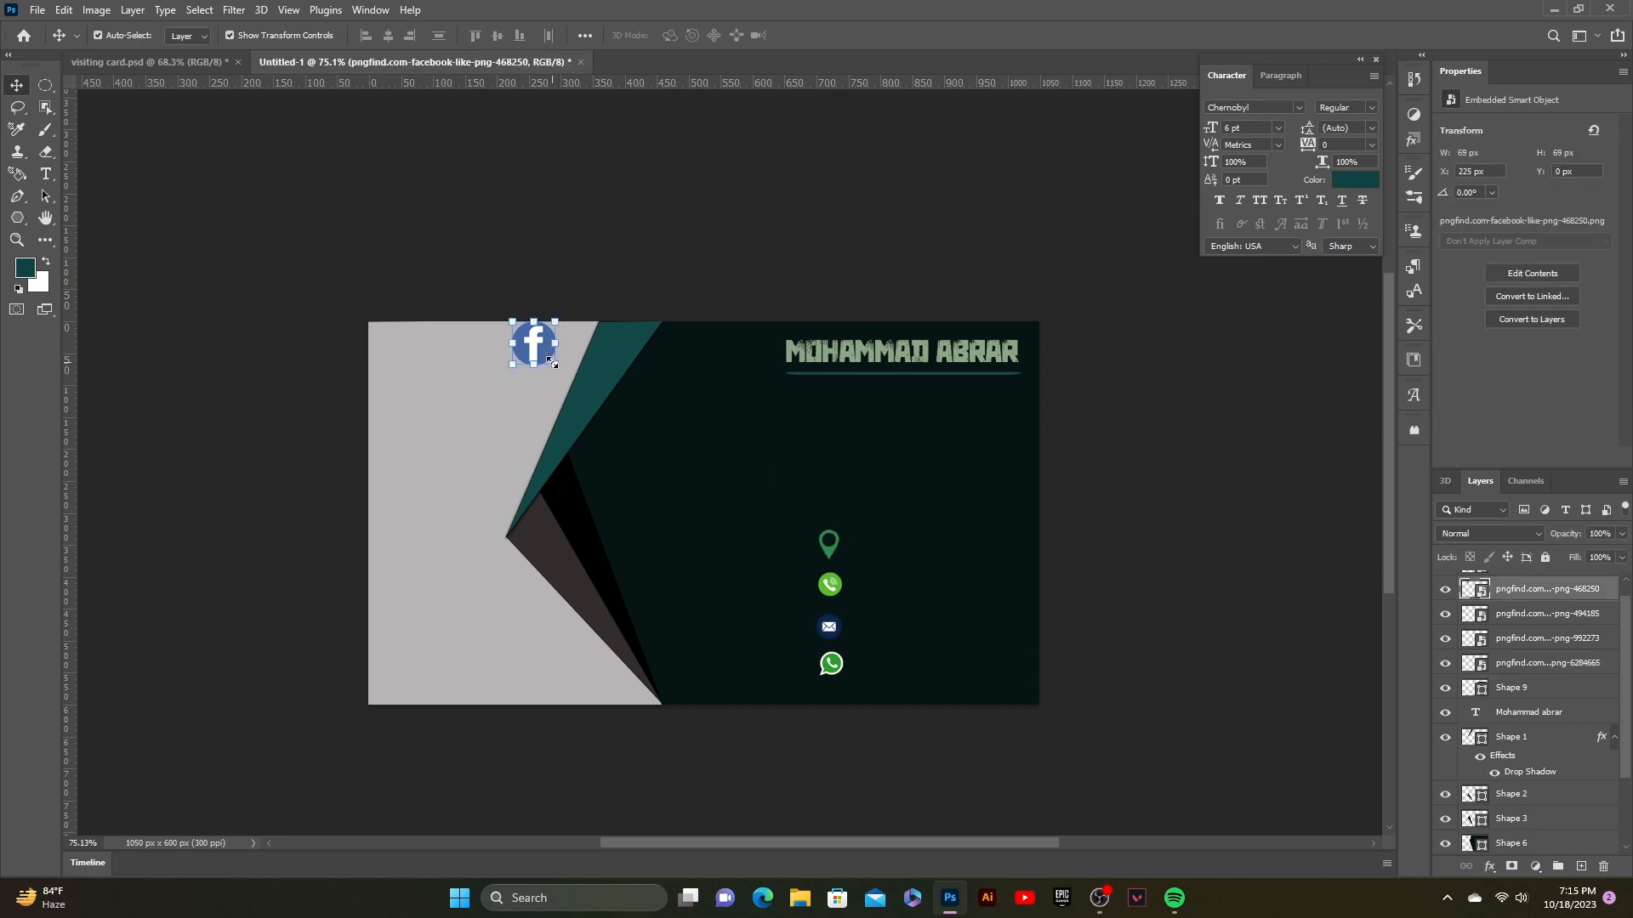
left_click_drag(551, 363, 541, 358)
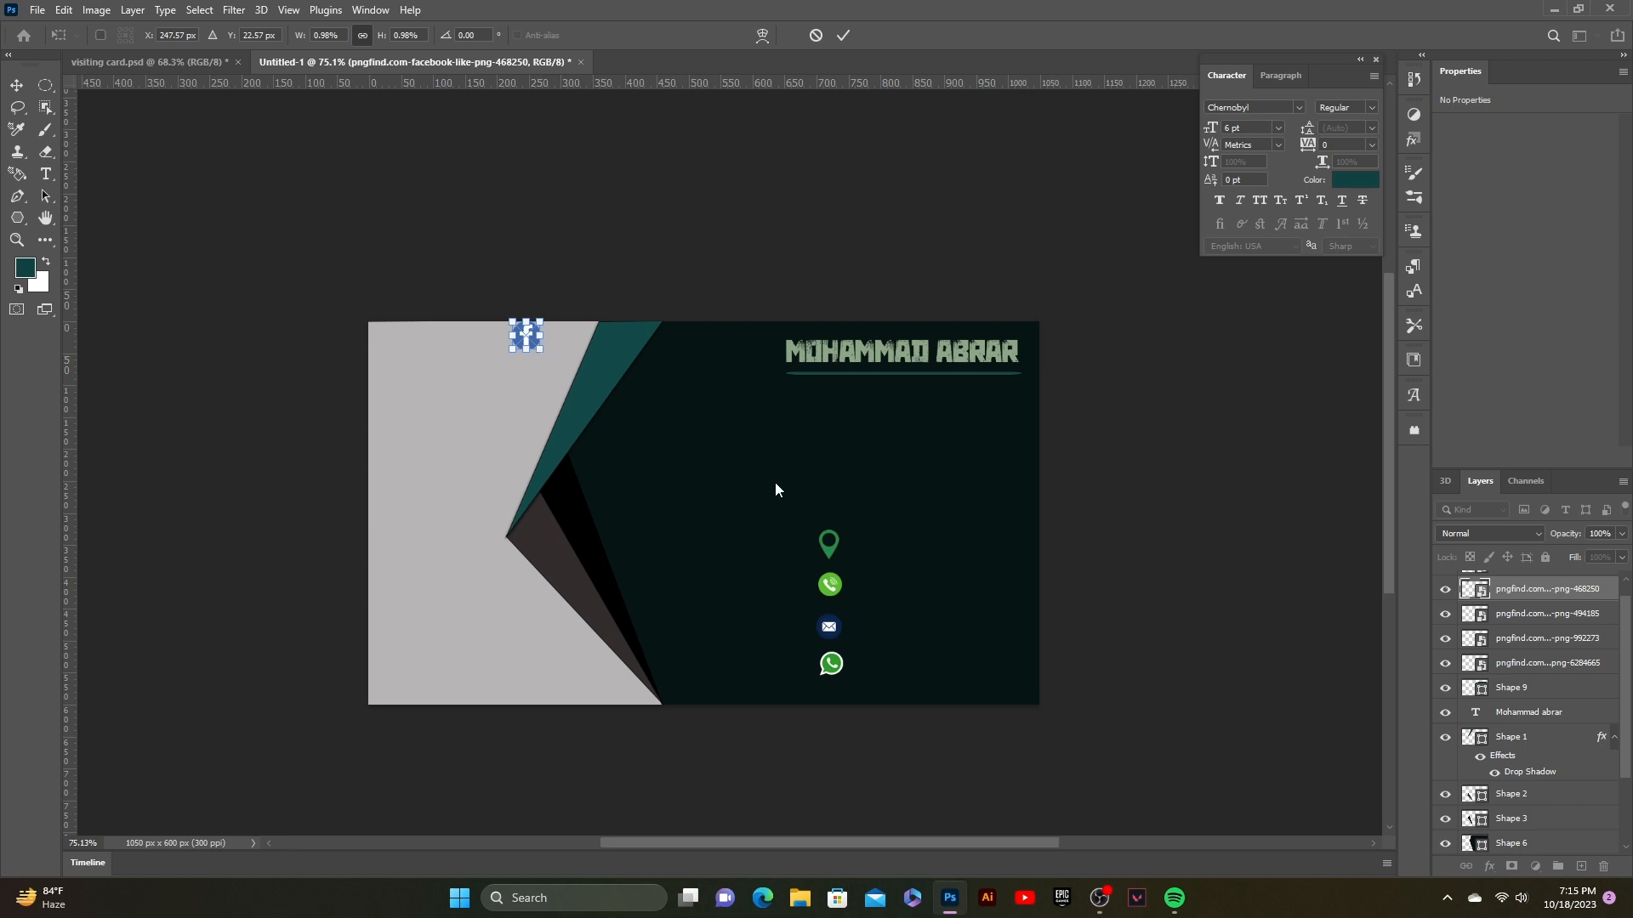
left_click(826, 546)
left_click(828, 544)
left_click(830, 550)
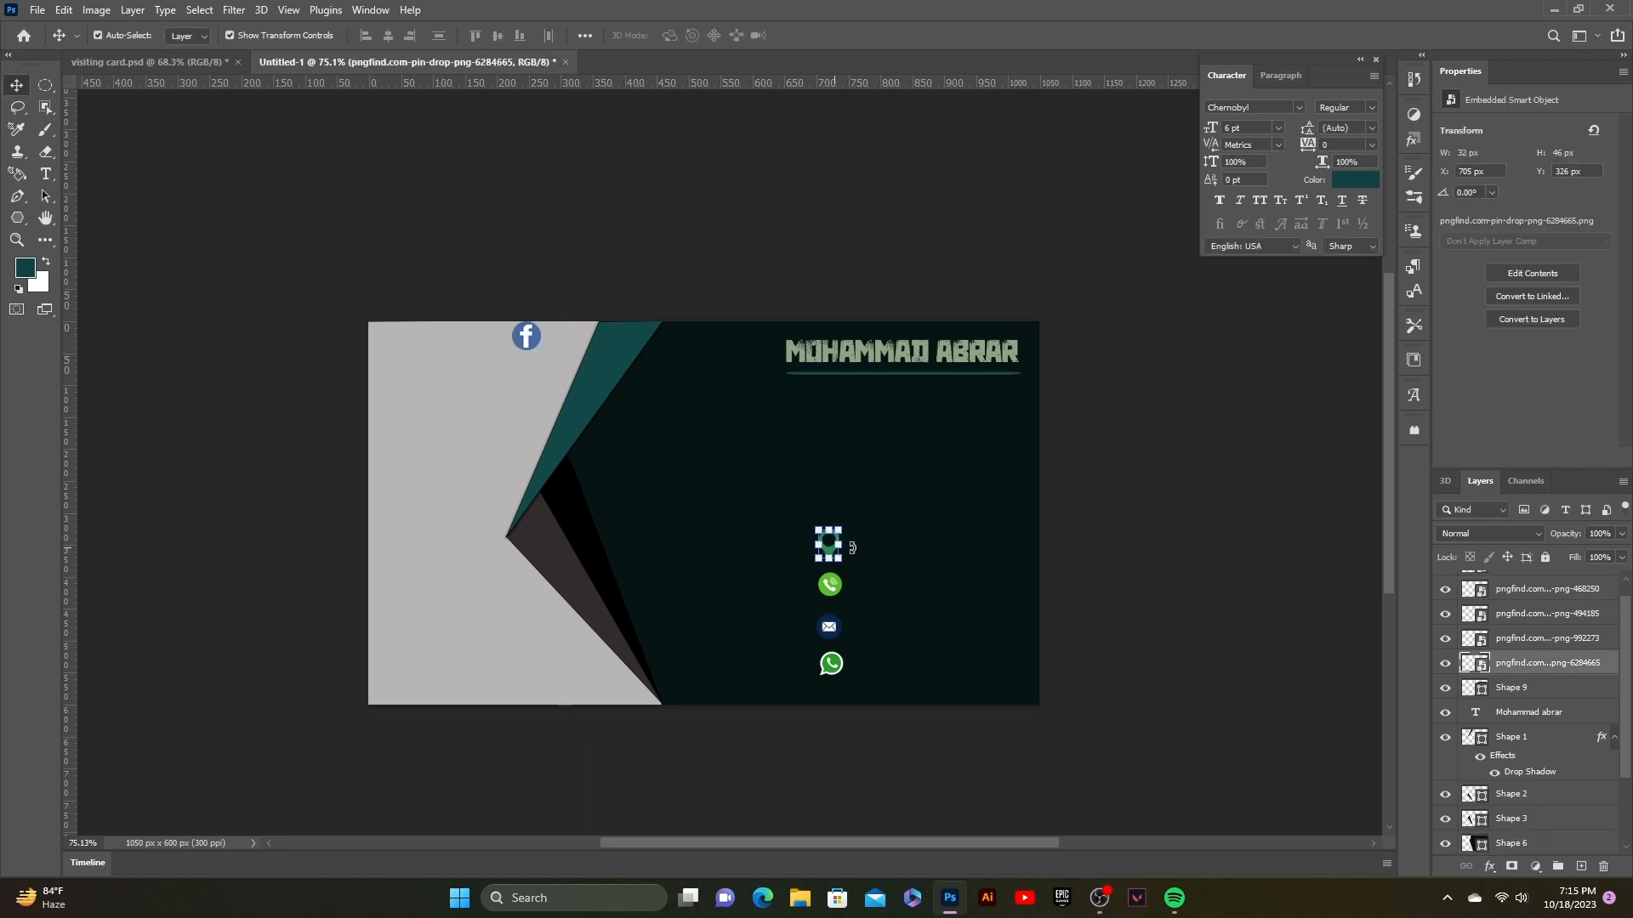
left_click_drag(531, 338, 830, 563)
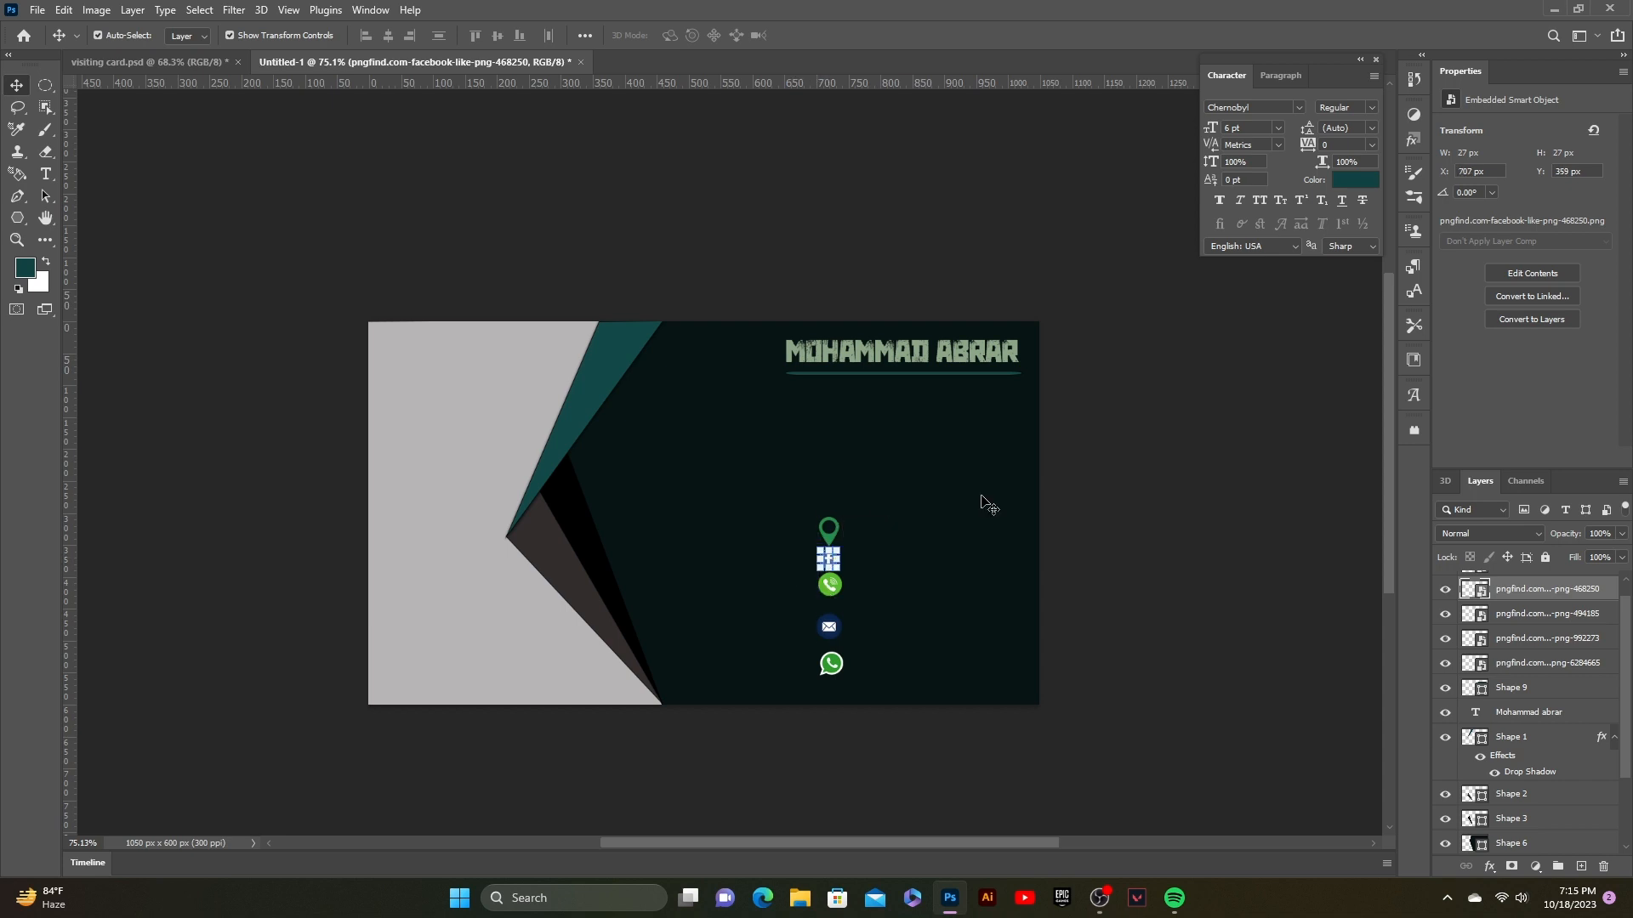
left_click(987, 500)
Step: Nudge the WhatsApp, envelope and phone icons down two steps each
left_click(830, 531)
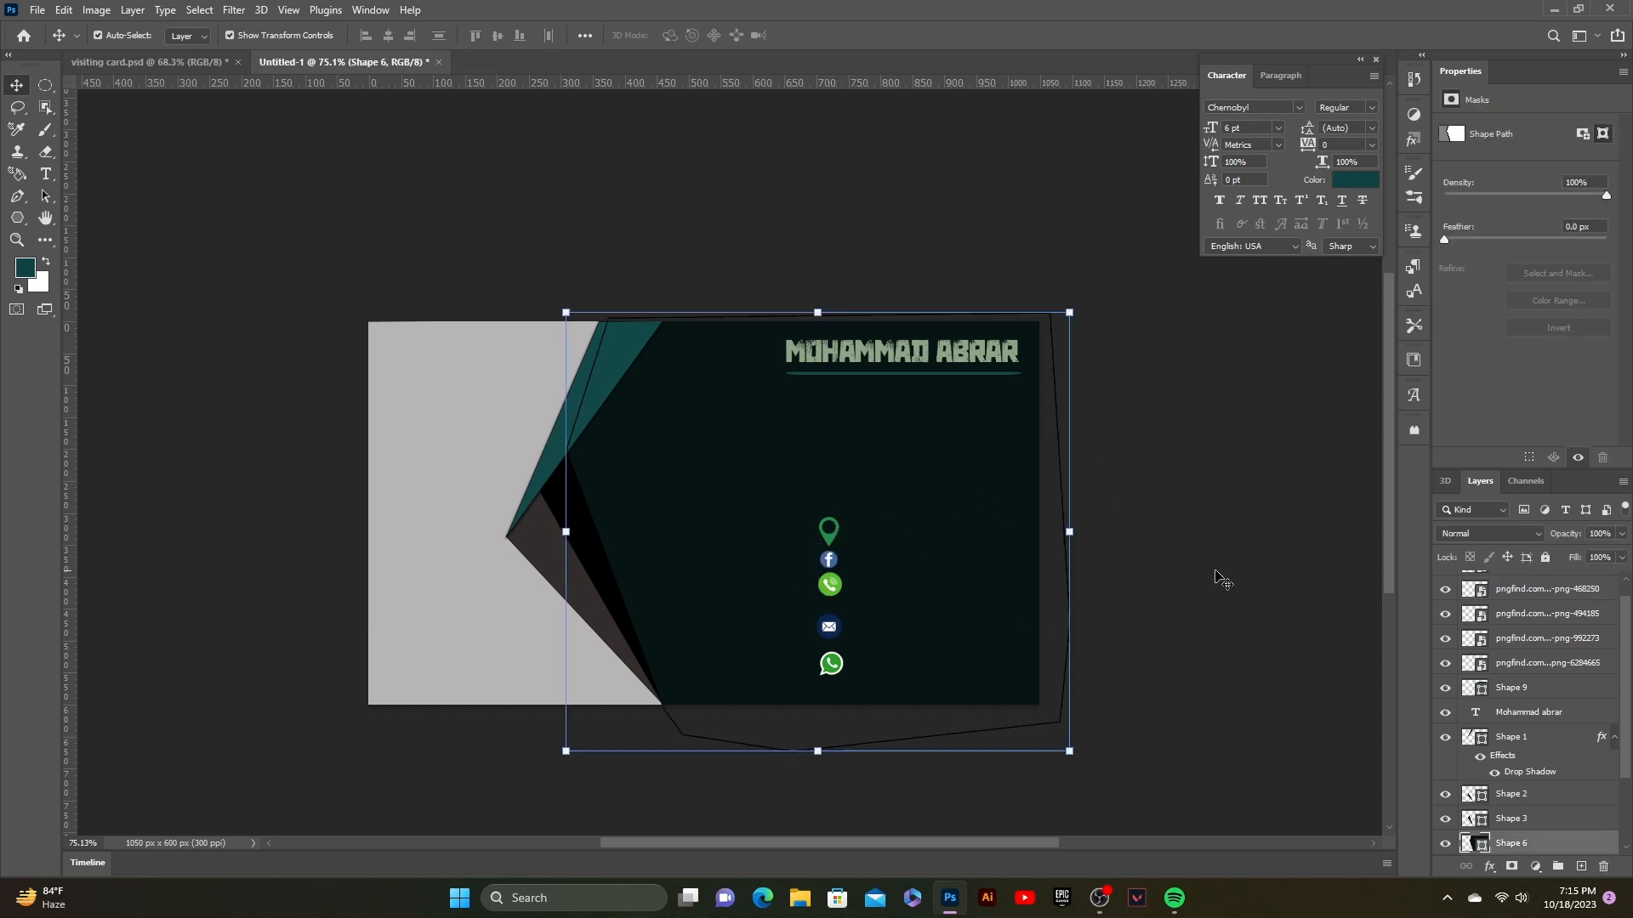
left_click(1216, 571)
left_click(835, 659)
key("Down")
key("Down")
key("Down")
key("Down")
key("Down")
key("Down")
key("Down")
key("Down")
key("Down")
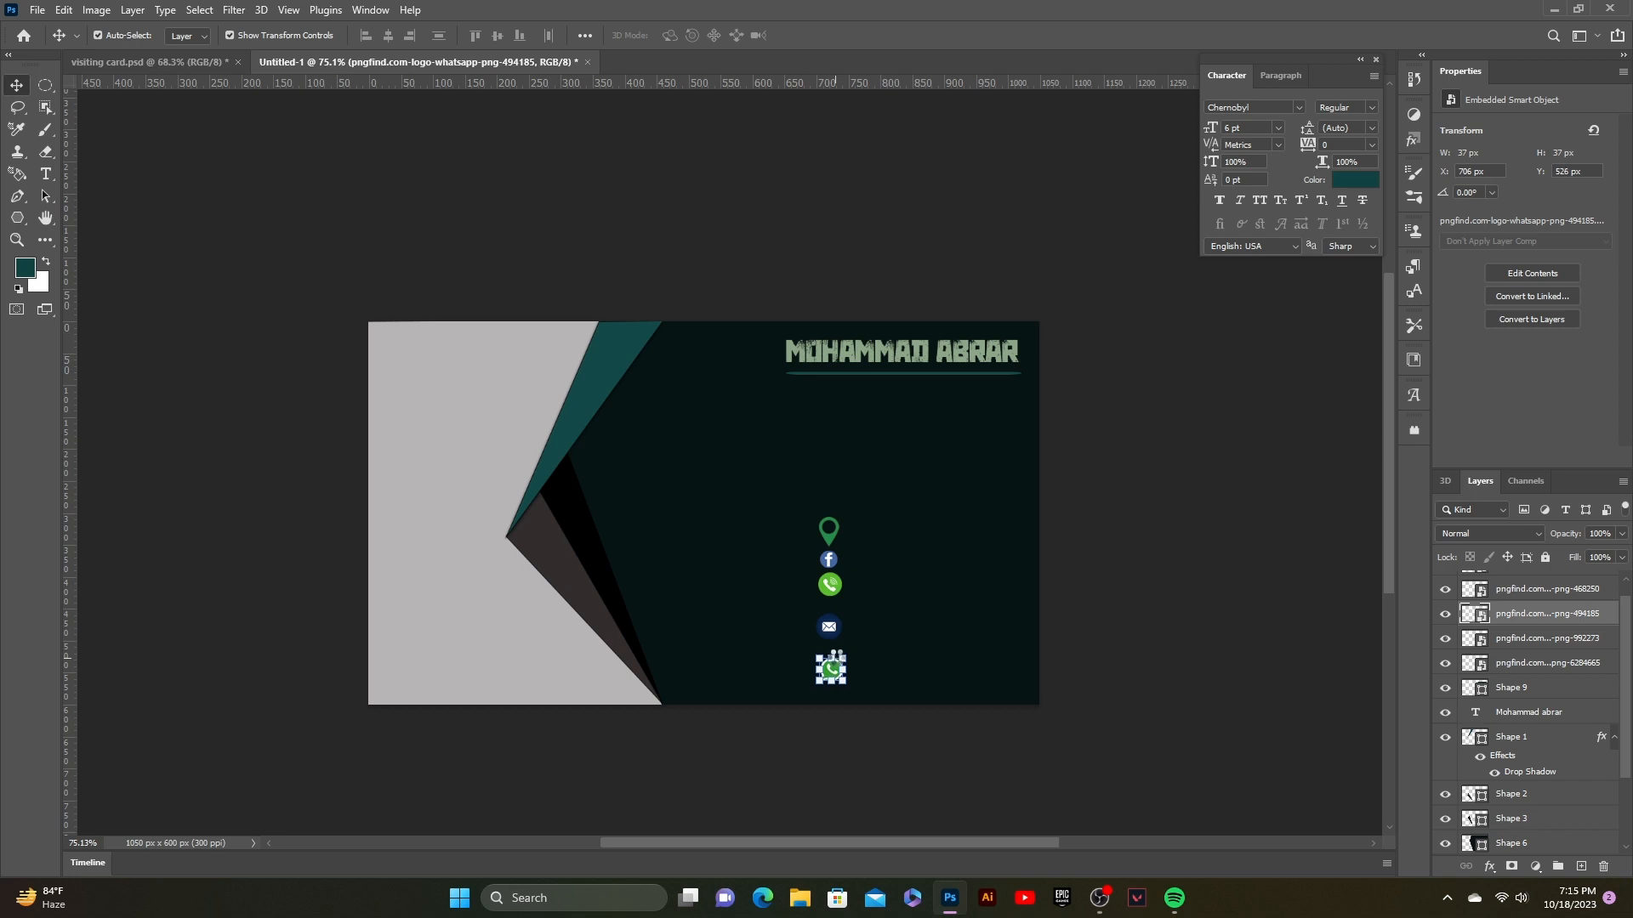
key("Down")
key("Down")
key("Down")
key("Down")
key("Down")
key("Down")
key("Down")
key("Down")
key("Down")
key("Down")
key("Down")
key("Down")
key("Down")
key("Down")
key("Down")
key("Down")
key("Down")
left_click(823, 622)
key("Down")
key("Down")
key("Down")
key("Down")
key("Down")
key("Down")
key("Down")
key("Down")
key("Down")
key("Down")
key("Down")
key("Down")
key("Down")
key("Down")
key("Down")
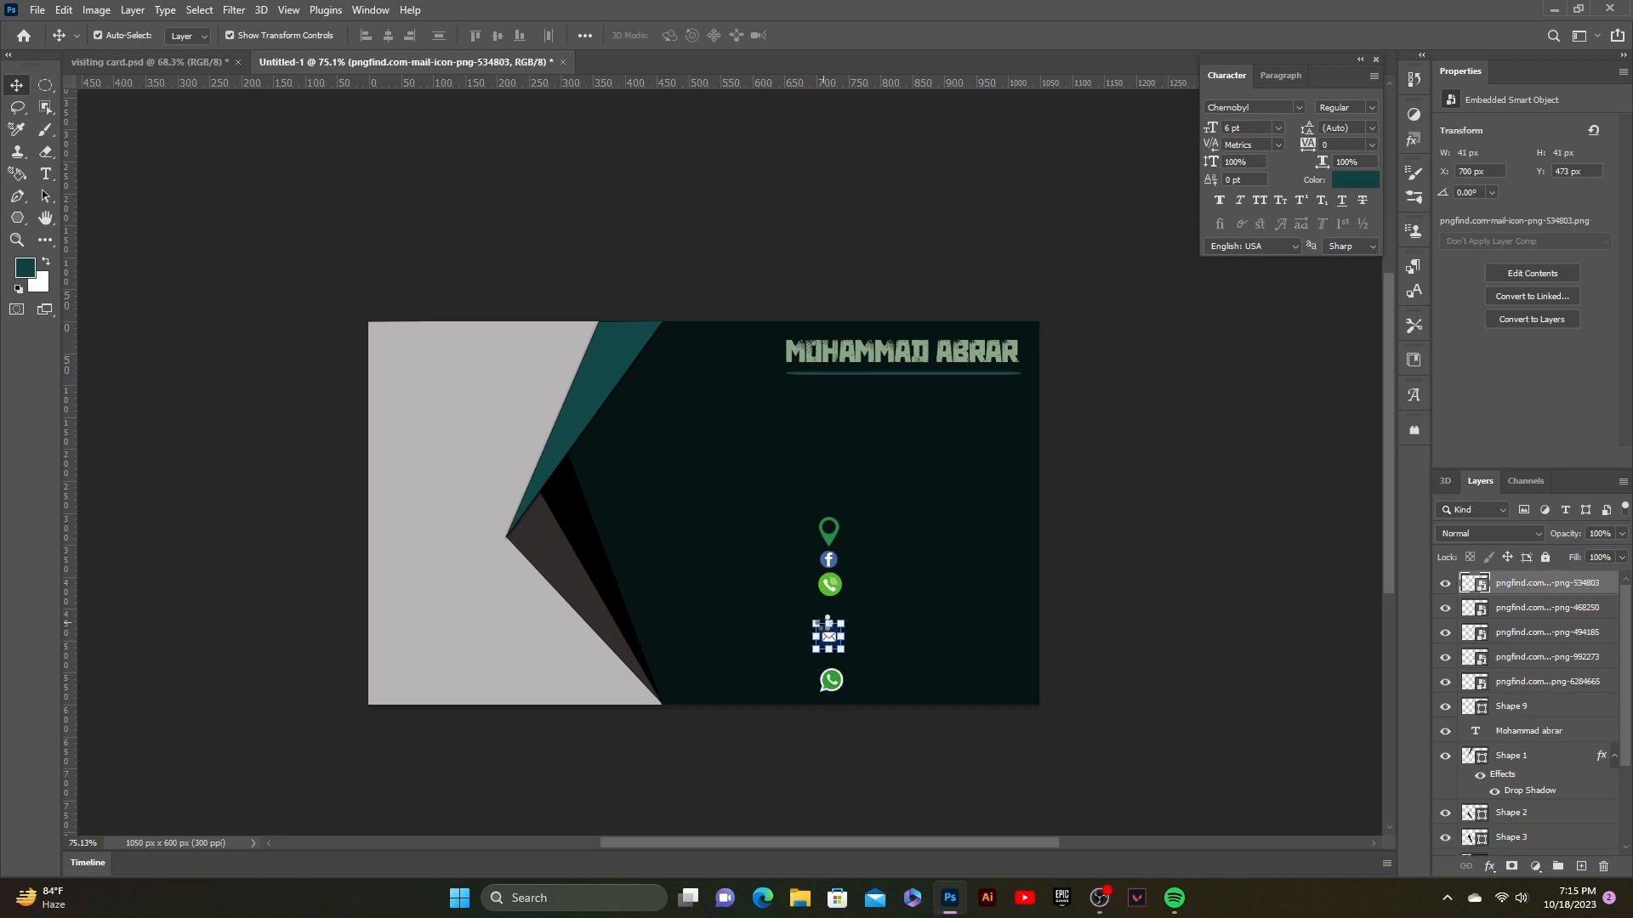
key("Down")
key("Down")
key("Down")
key("Down")
key("Down")
key("Down")
key("Down")
key("Down")
key("Down")
key("Down")
key("Down")
left_click(835, 589)
key("Down")
key("Down")
key("Down")
key("Down")
key("Down")
key("Down")
key("Down")
key("Down")
key("Down")
key("Down")
key("Down")
key("Down")
key("Down")
key("Down")
key("Down")
key("Down")
key("Down")
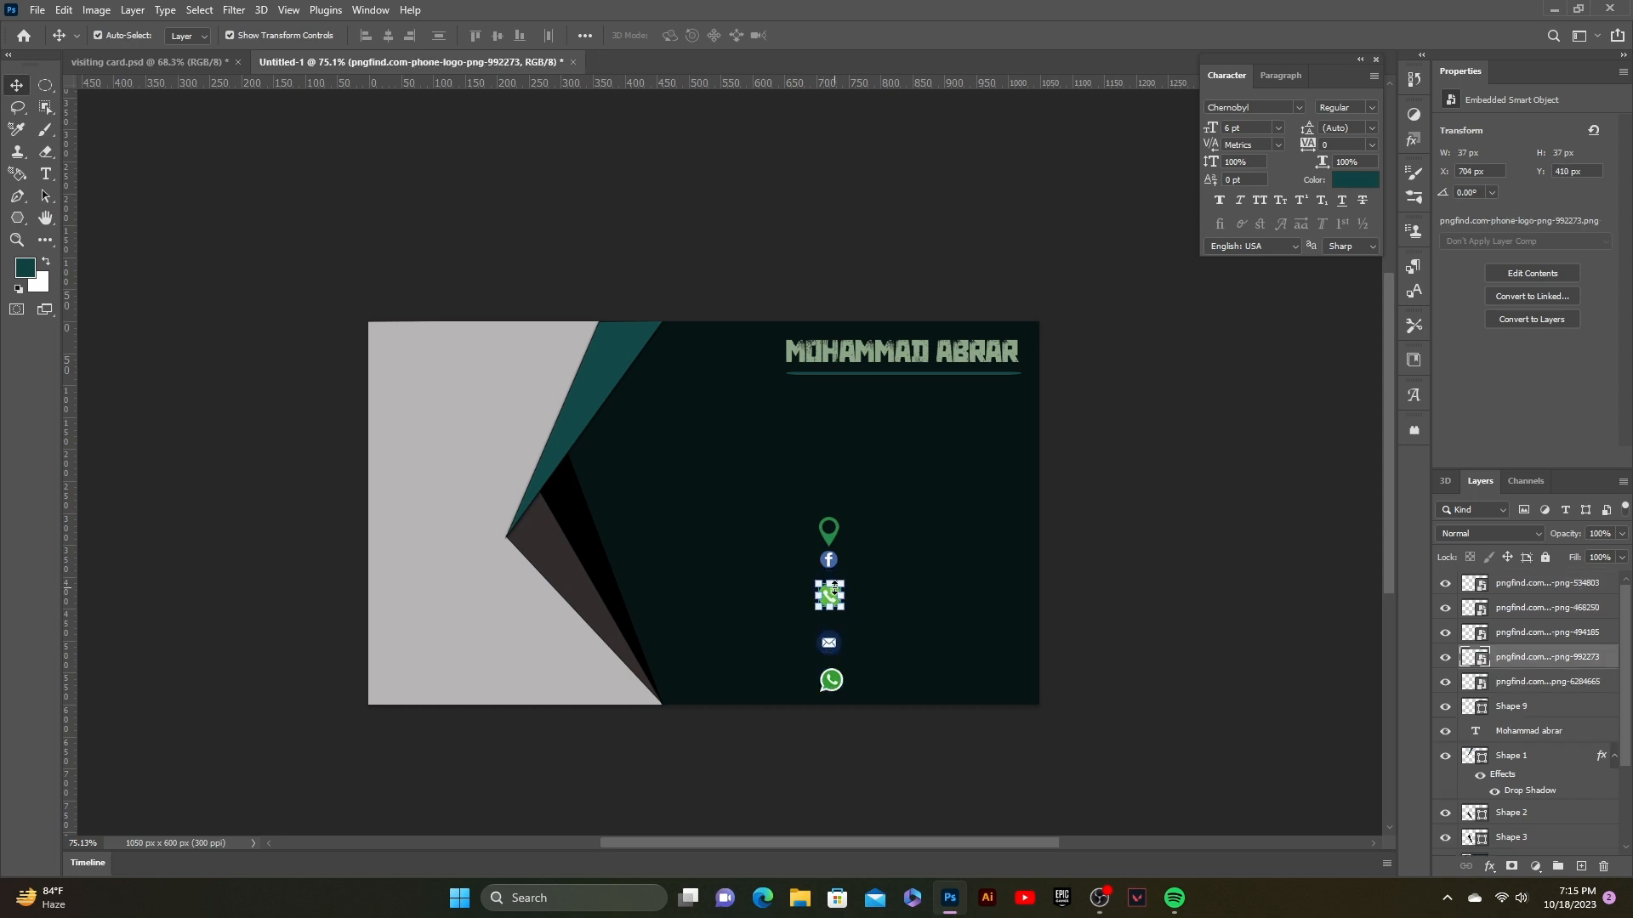
key("Down")
key("Down")
key("Down")
key("Down")
key("Down")
key("Down")
key("Down")
key("Down")
key("Down")
key("Down")
key("Down")
key("Down")
key("Down")
key("Down")
key("Down")
key("Down")
key("Down")
key("Down")
key("Down")
key("Down")
Step: Enlarge the Facebook icon slightly and nudge it and the pin icon down
left_click(829, 561)
left_click_drag(837, 568, 846, 580)
key("Down")
key("Down")
key("Down")
key("Down")
key("Down")
key("Down")
key("Down")
key("Down")
key("Down")
key("Down")
key("Down")
key("Down")
key("Down")
key("Down")
key("Down")
key("Down")
key("Down")
key("Down")
key("Down")
key("Down")
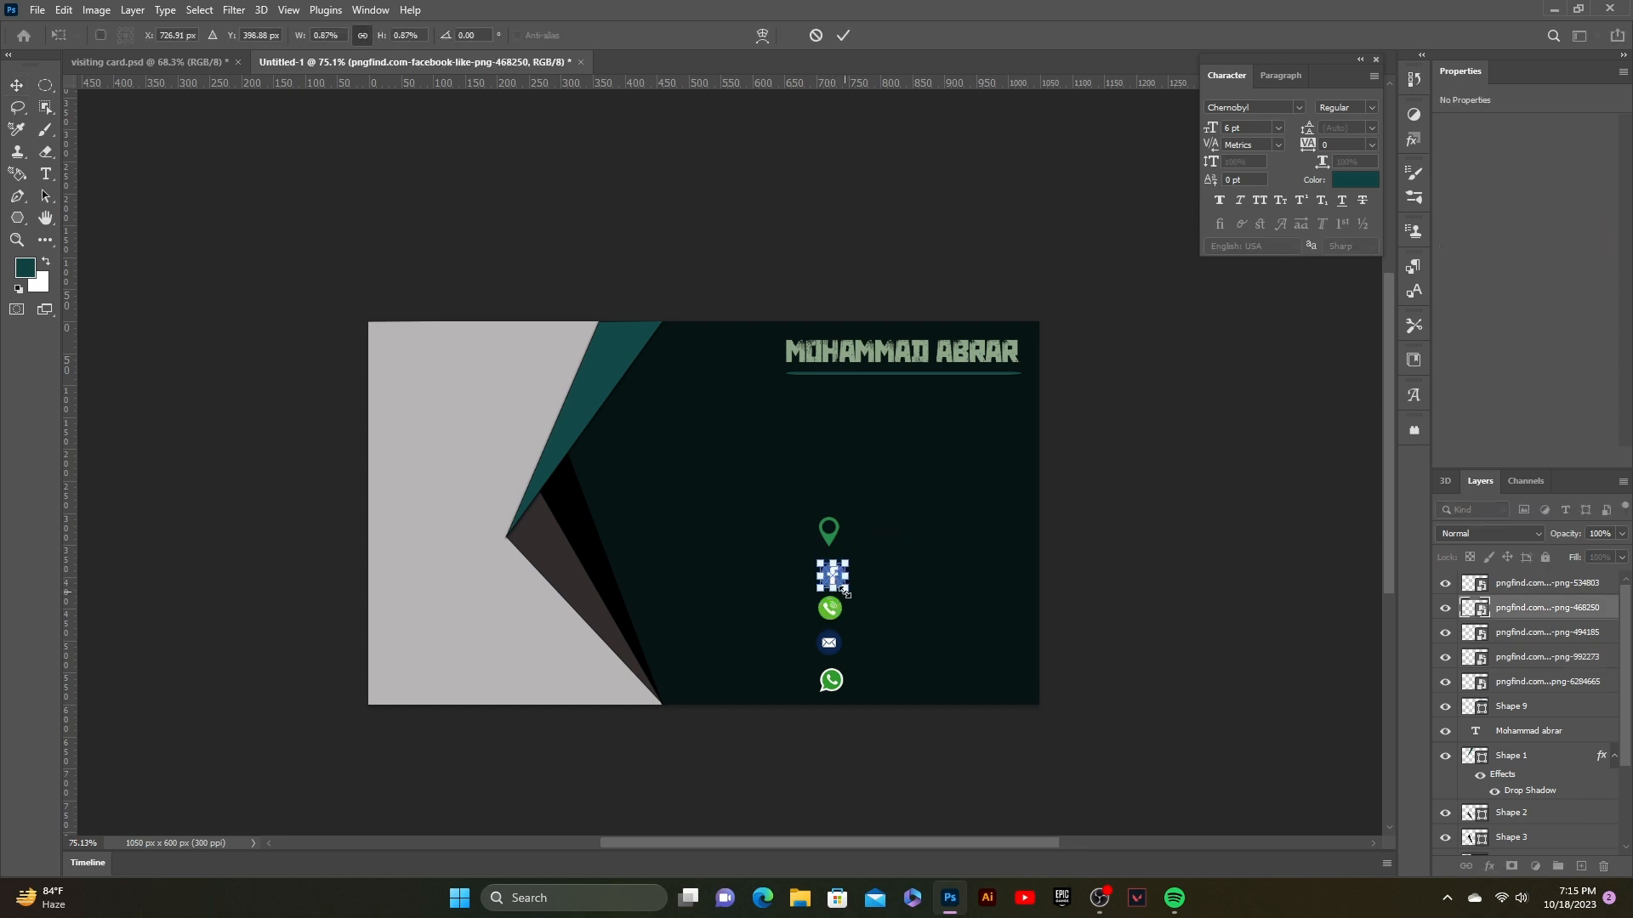
left_click(1114, 522)
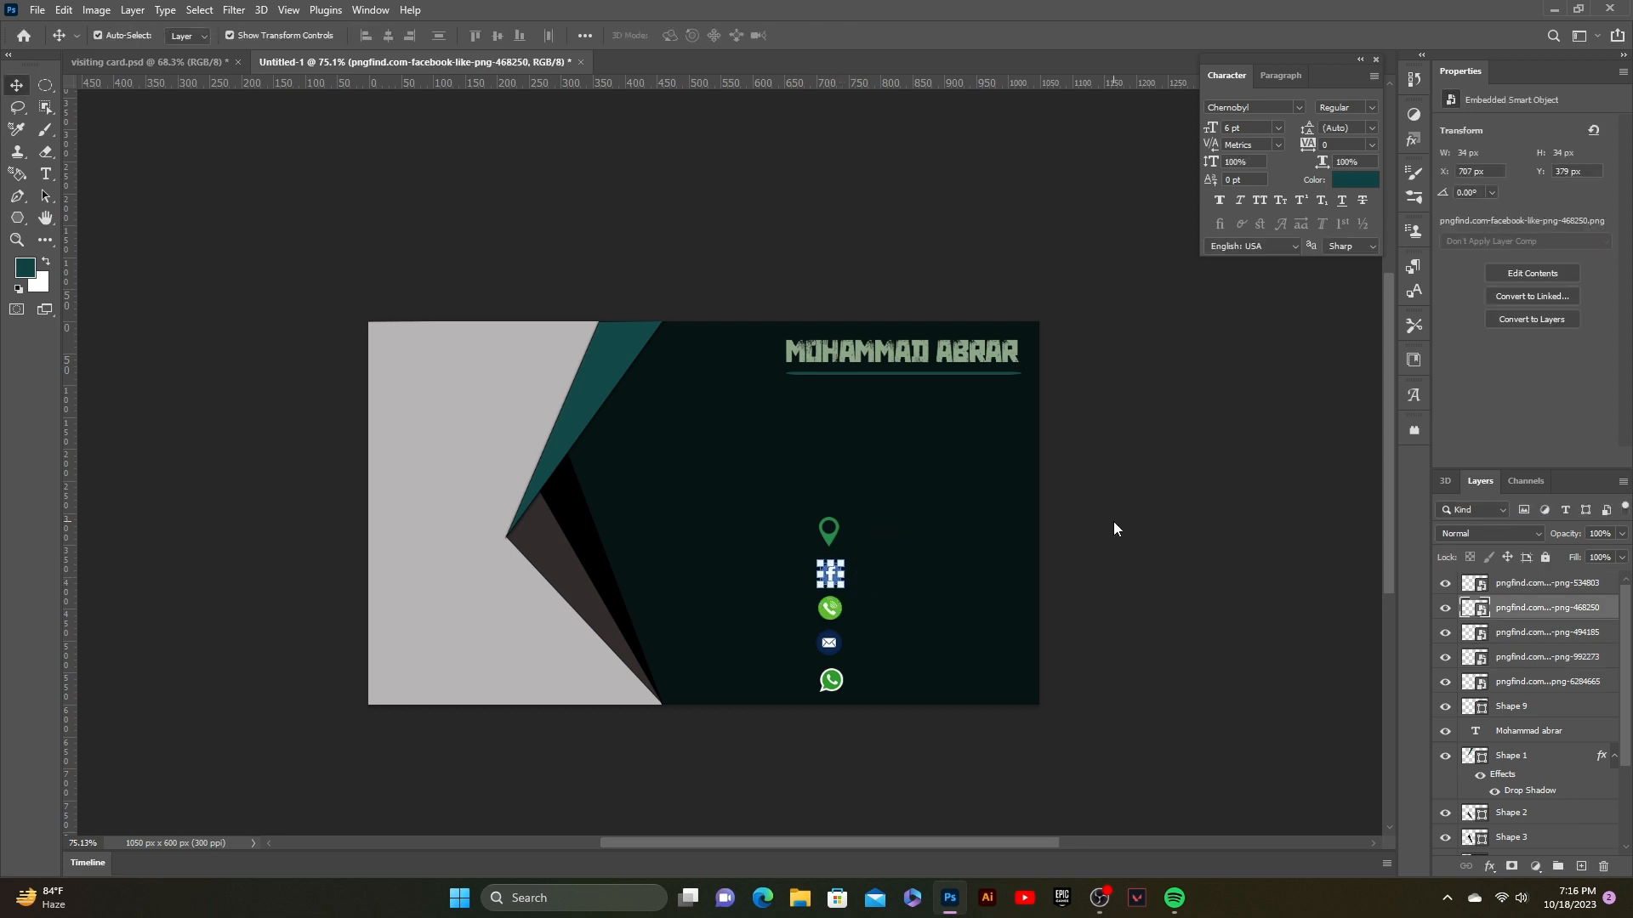
left_click(829, 532)
key("Down")
key("Down")
key("Down")
key("Down")
key("Down")
key("Down")
key("Down")
key("Down")
key("Down")
key("Down")
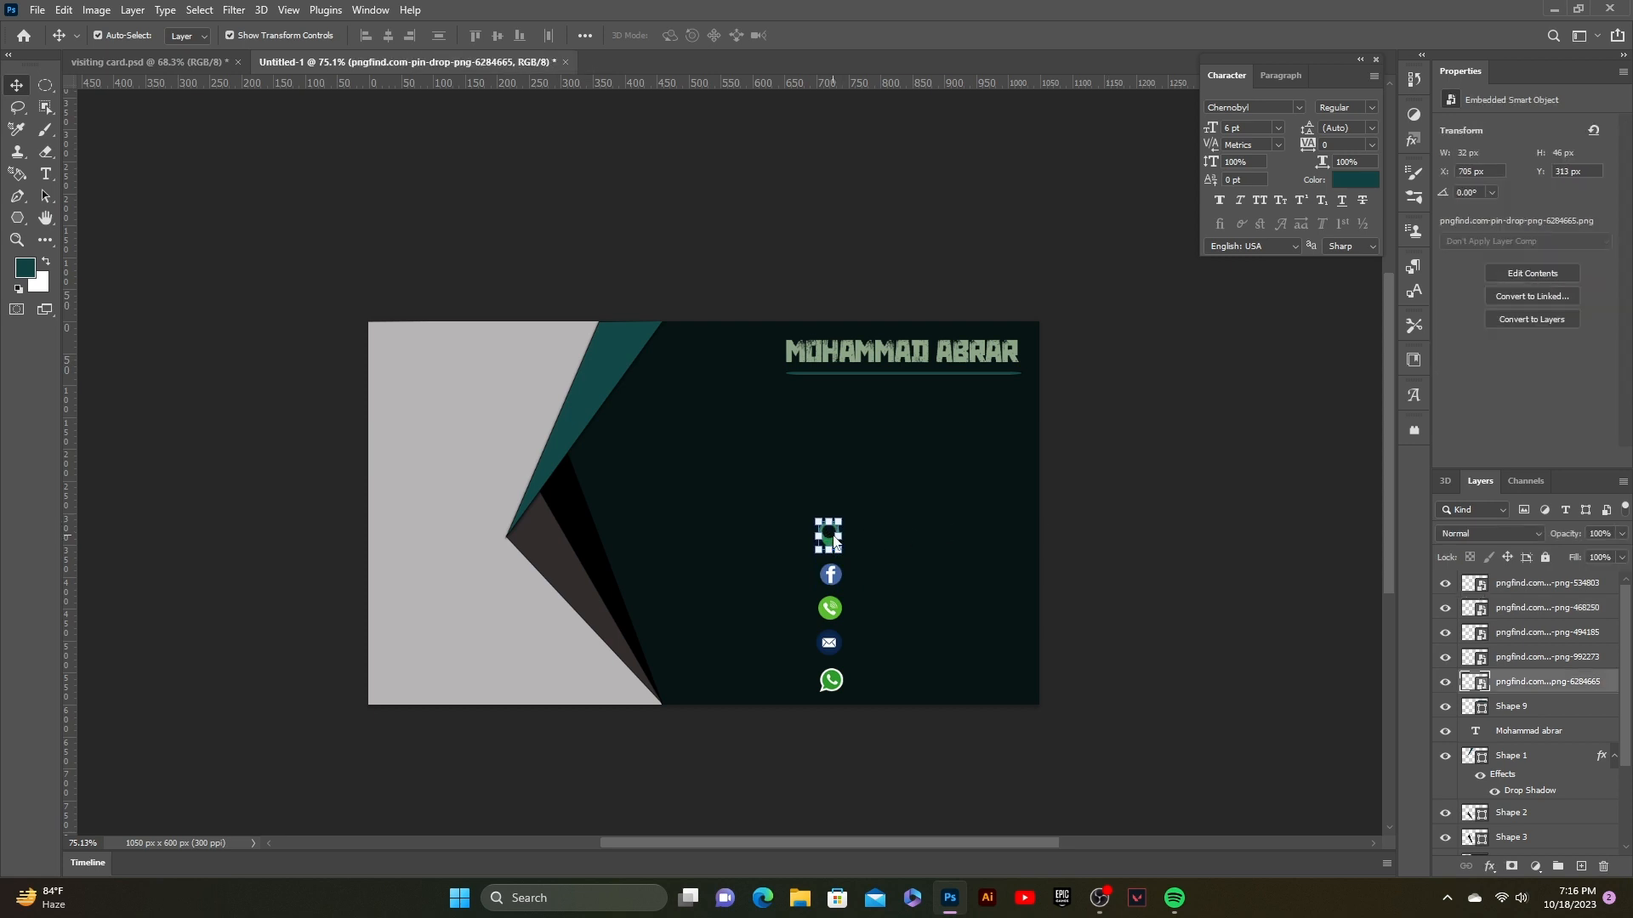
left_click(1029, 514)
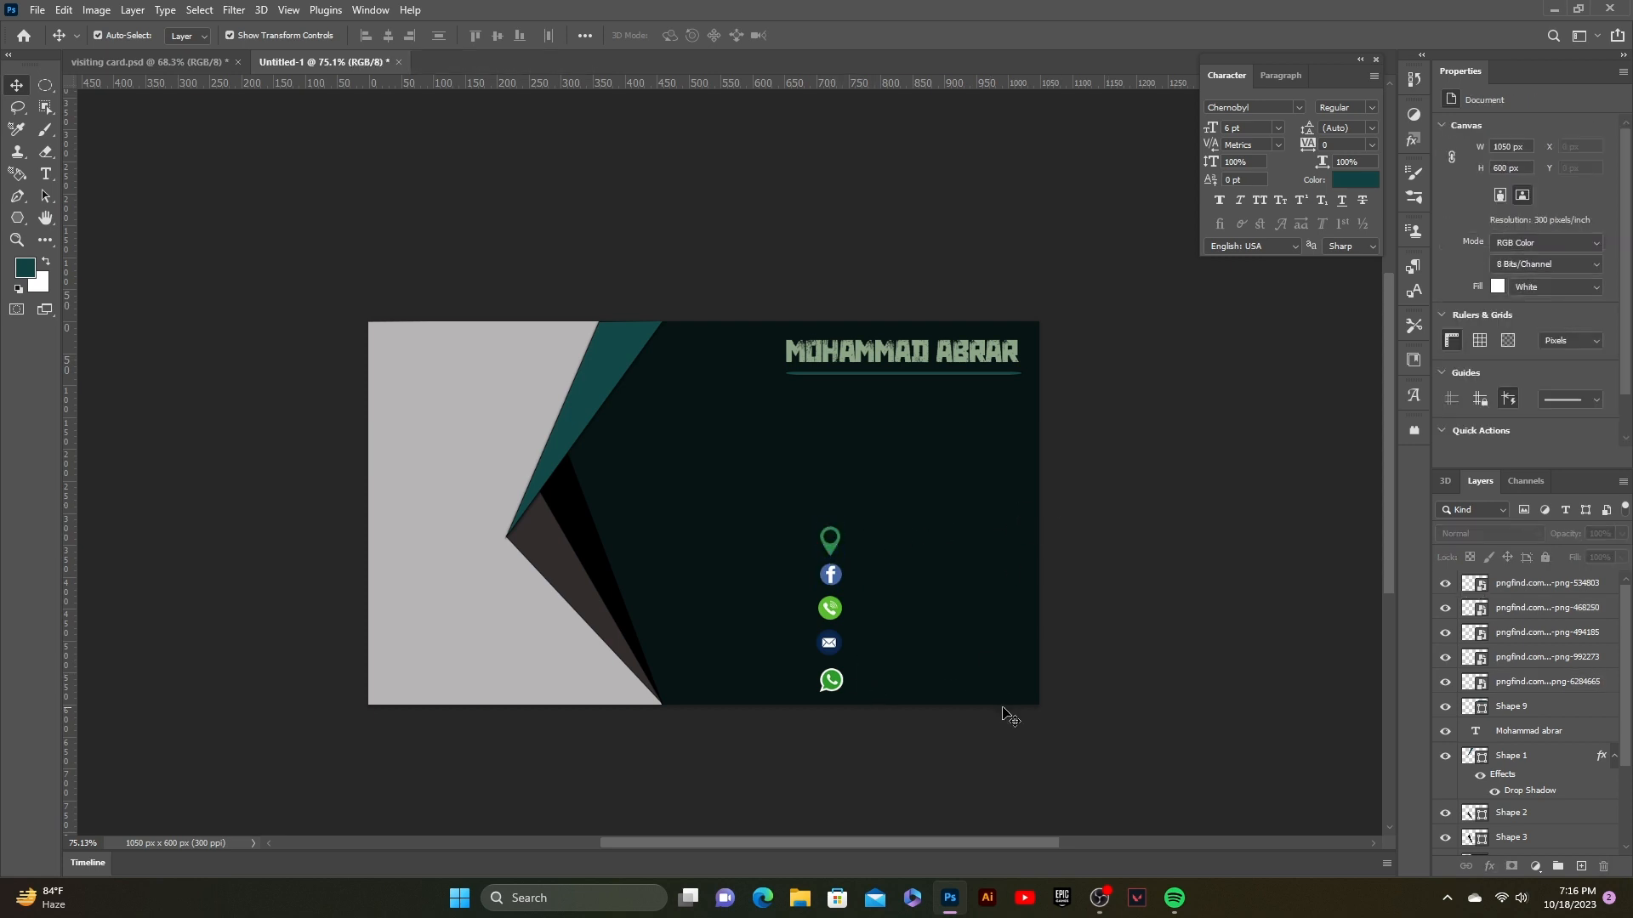
Step: Nudge the Facebook icon left and apply its final size
left_click(830, 611)
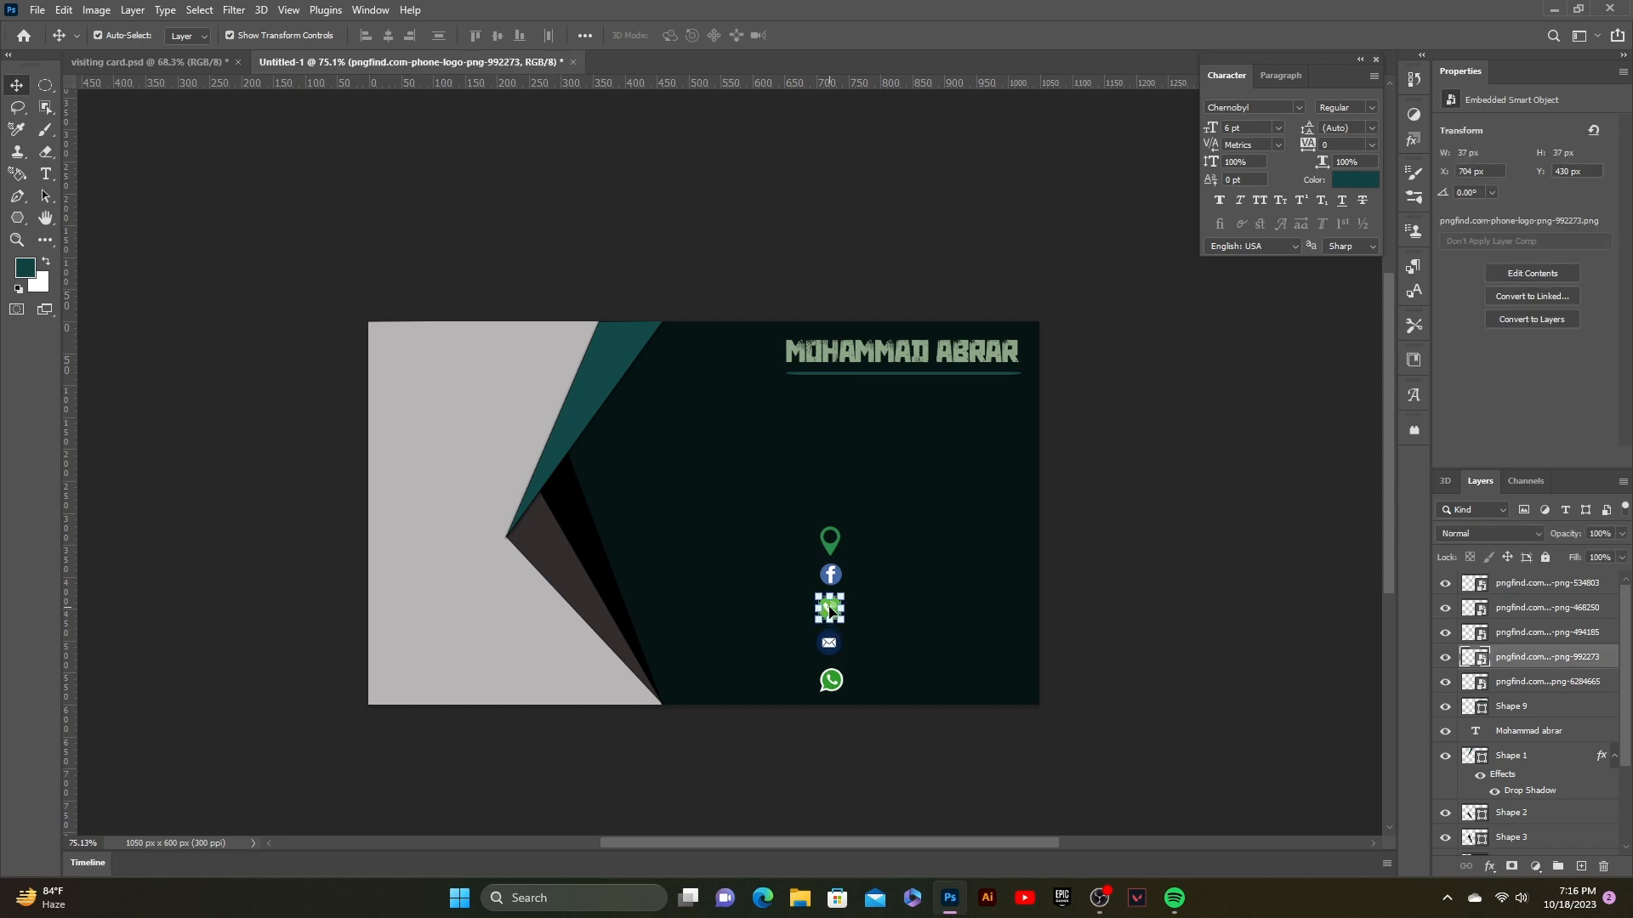
left_click(1157, 599)
left_click(830, 576)
key("Left")
key("Left")
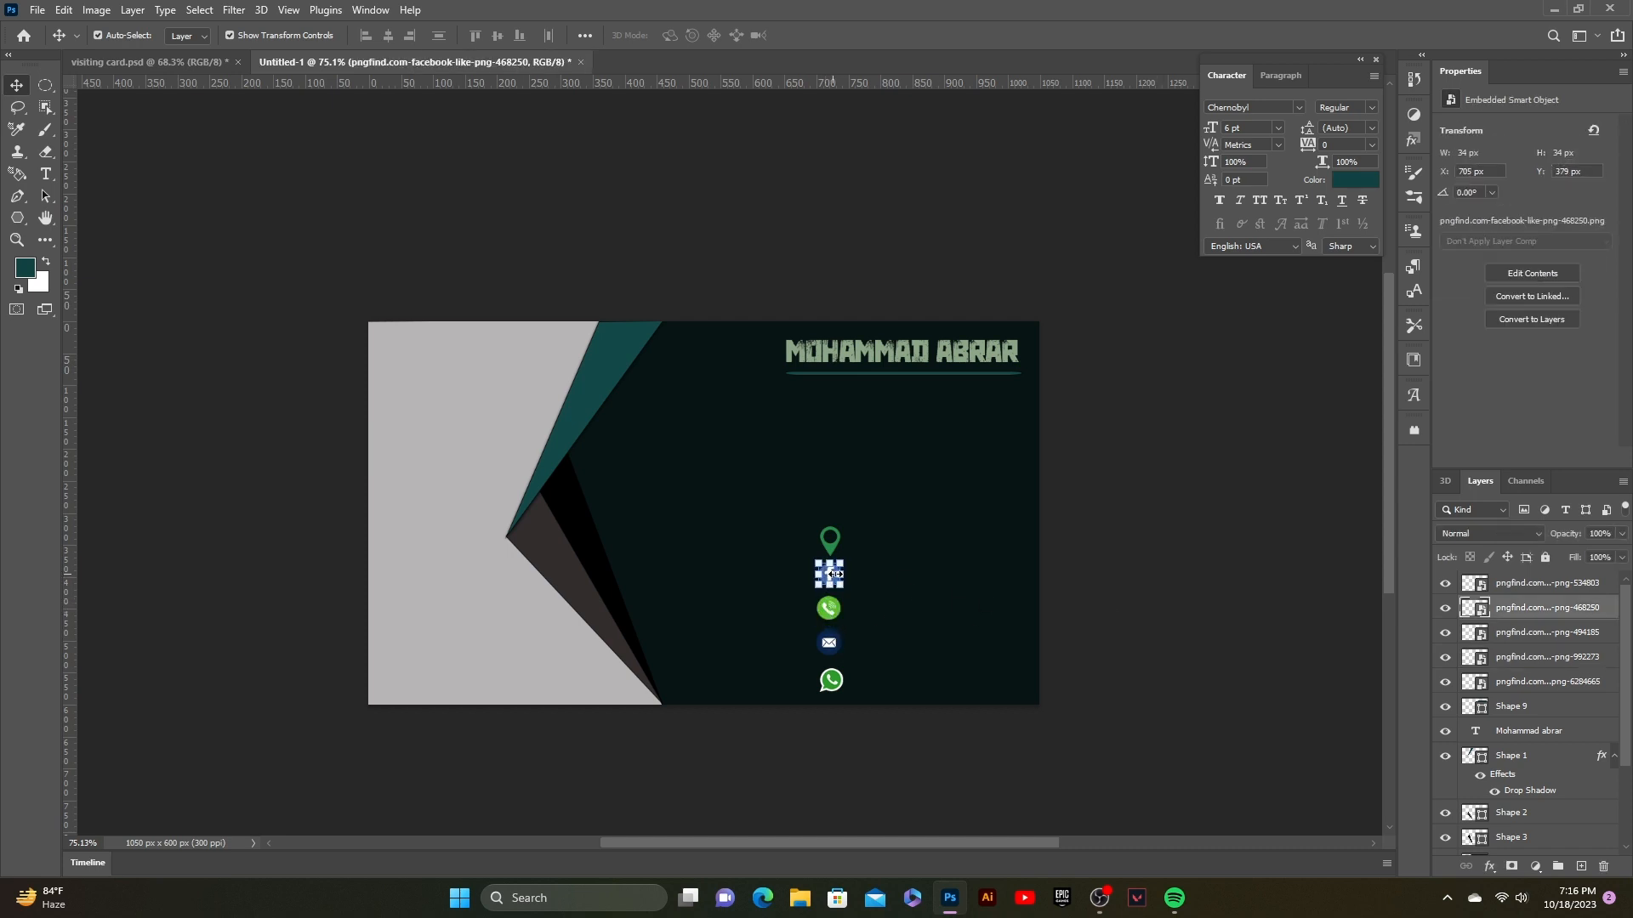
left_click(1225, 545)
left_click(829, 542)
left_click(1131, 586)
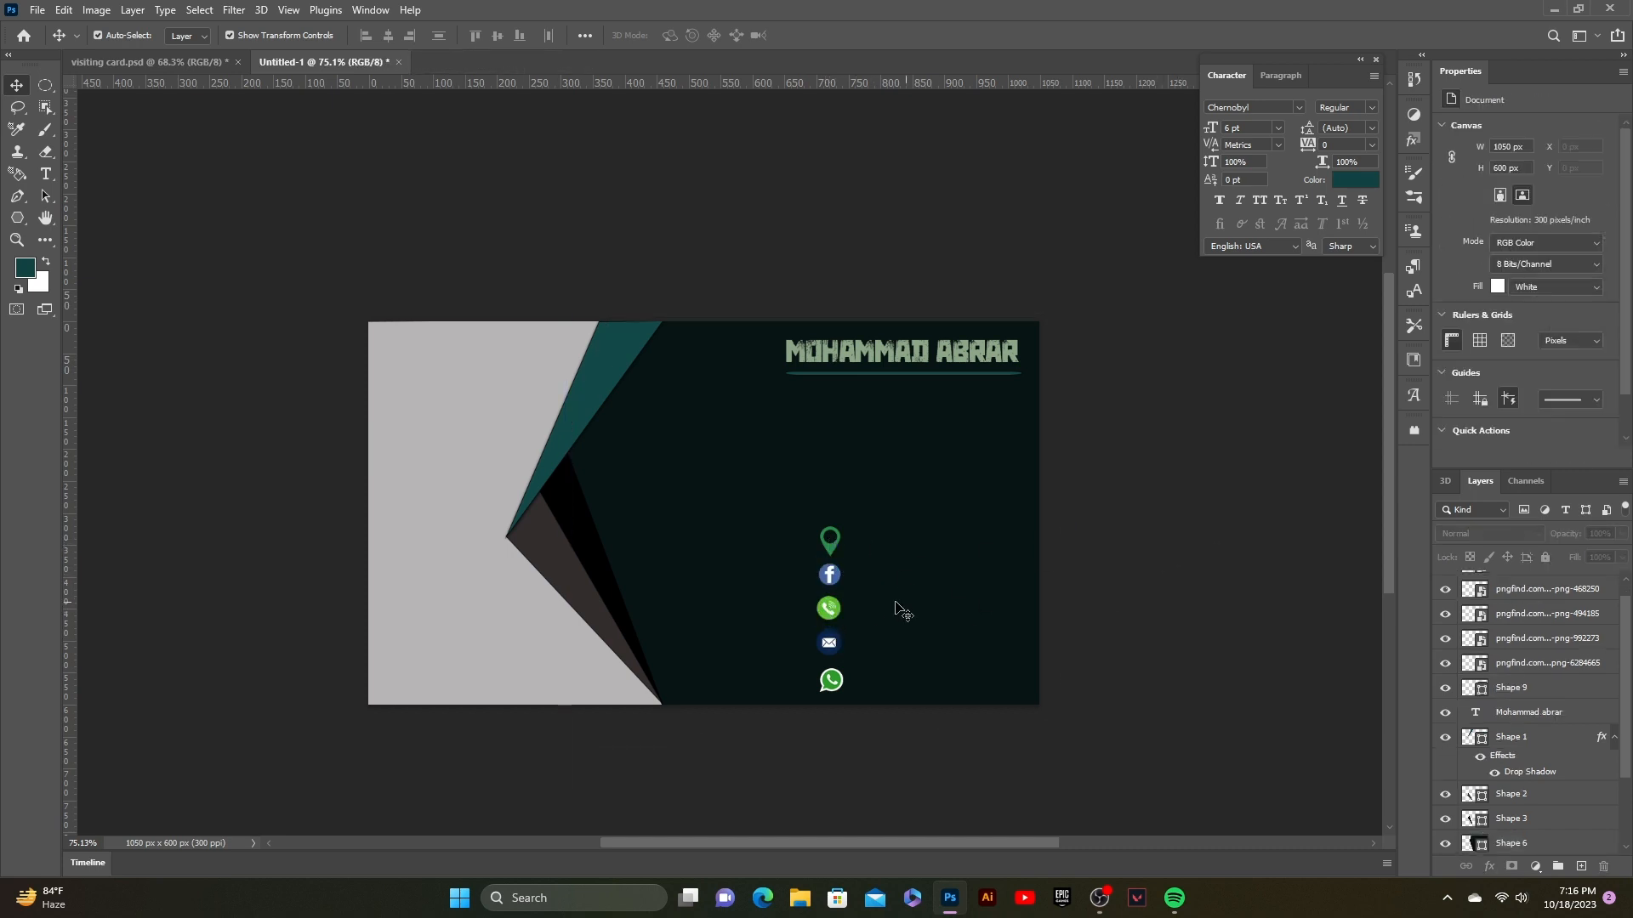
left_click(832, 578)
left_click(844, 586)
key("Return")
Step: Type 'CHATTOGRAM,BANGLADESH' in Cheddar Gothic Rough beside the pin icon
left_click(46, 173)
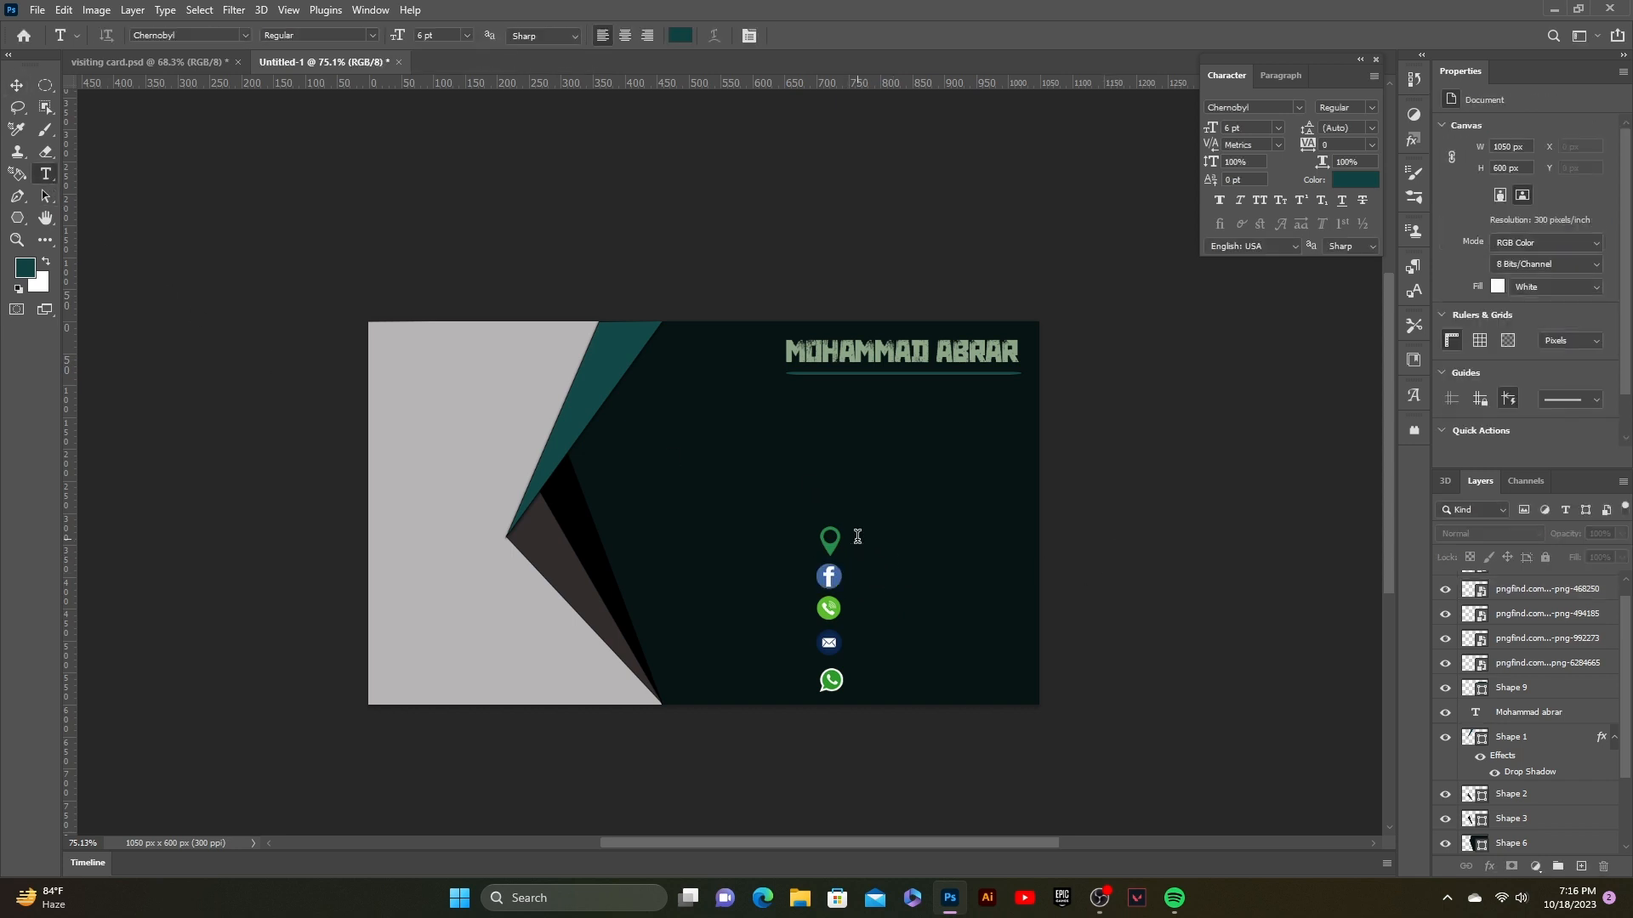
left_click(857, 536)
left_click(1288, 103)
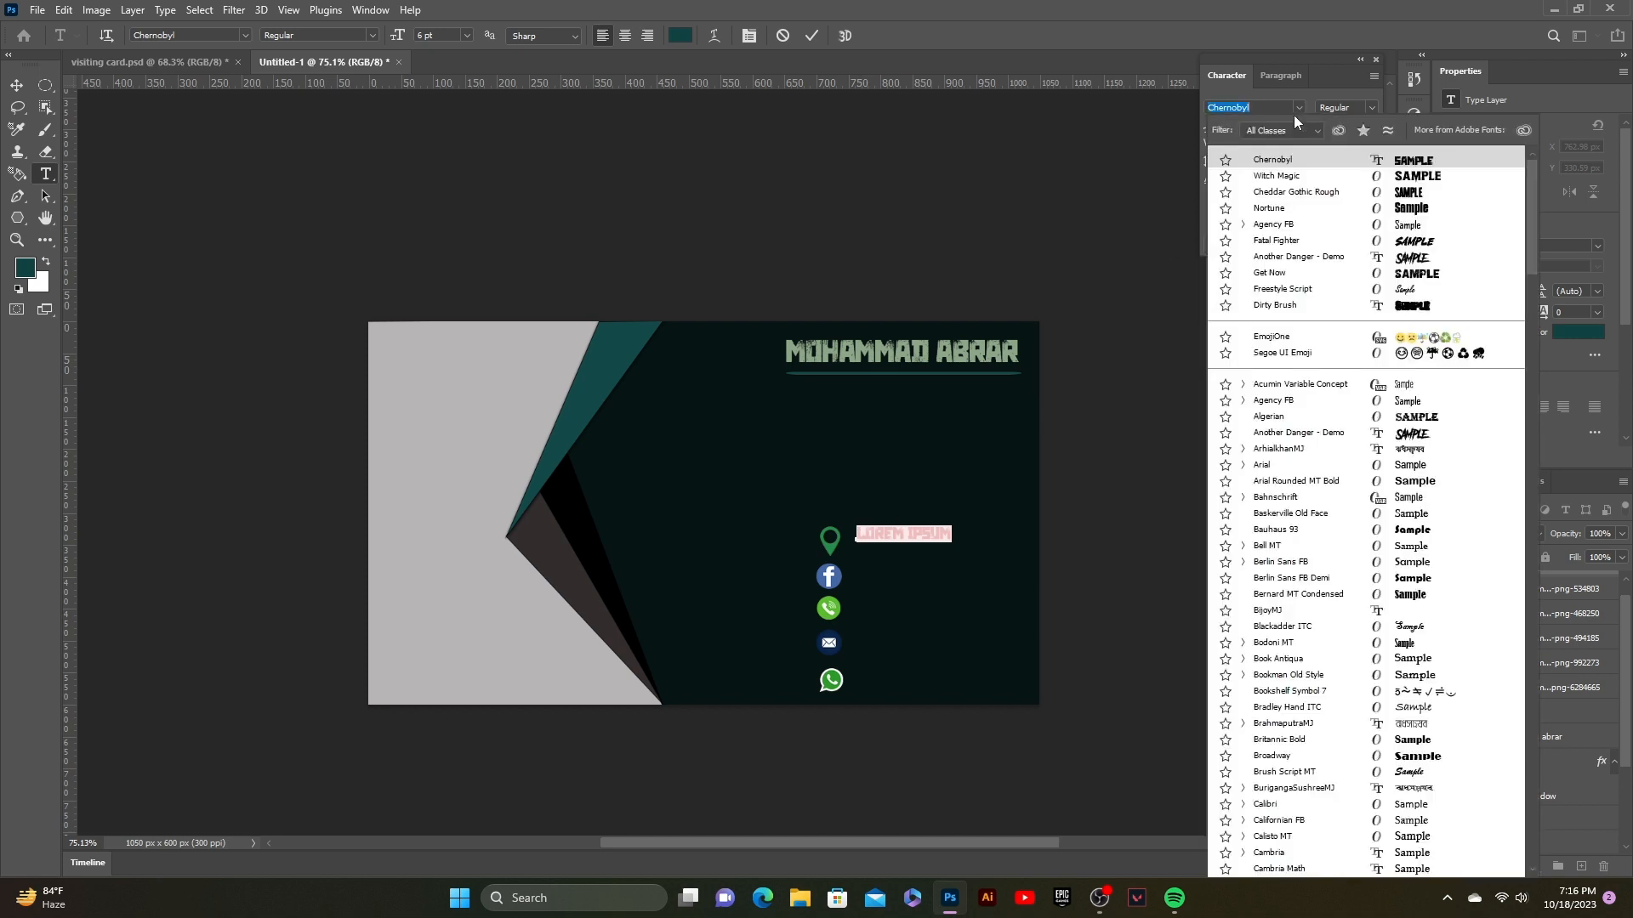
left_click(1378, 196)
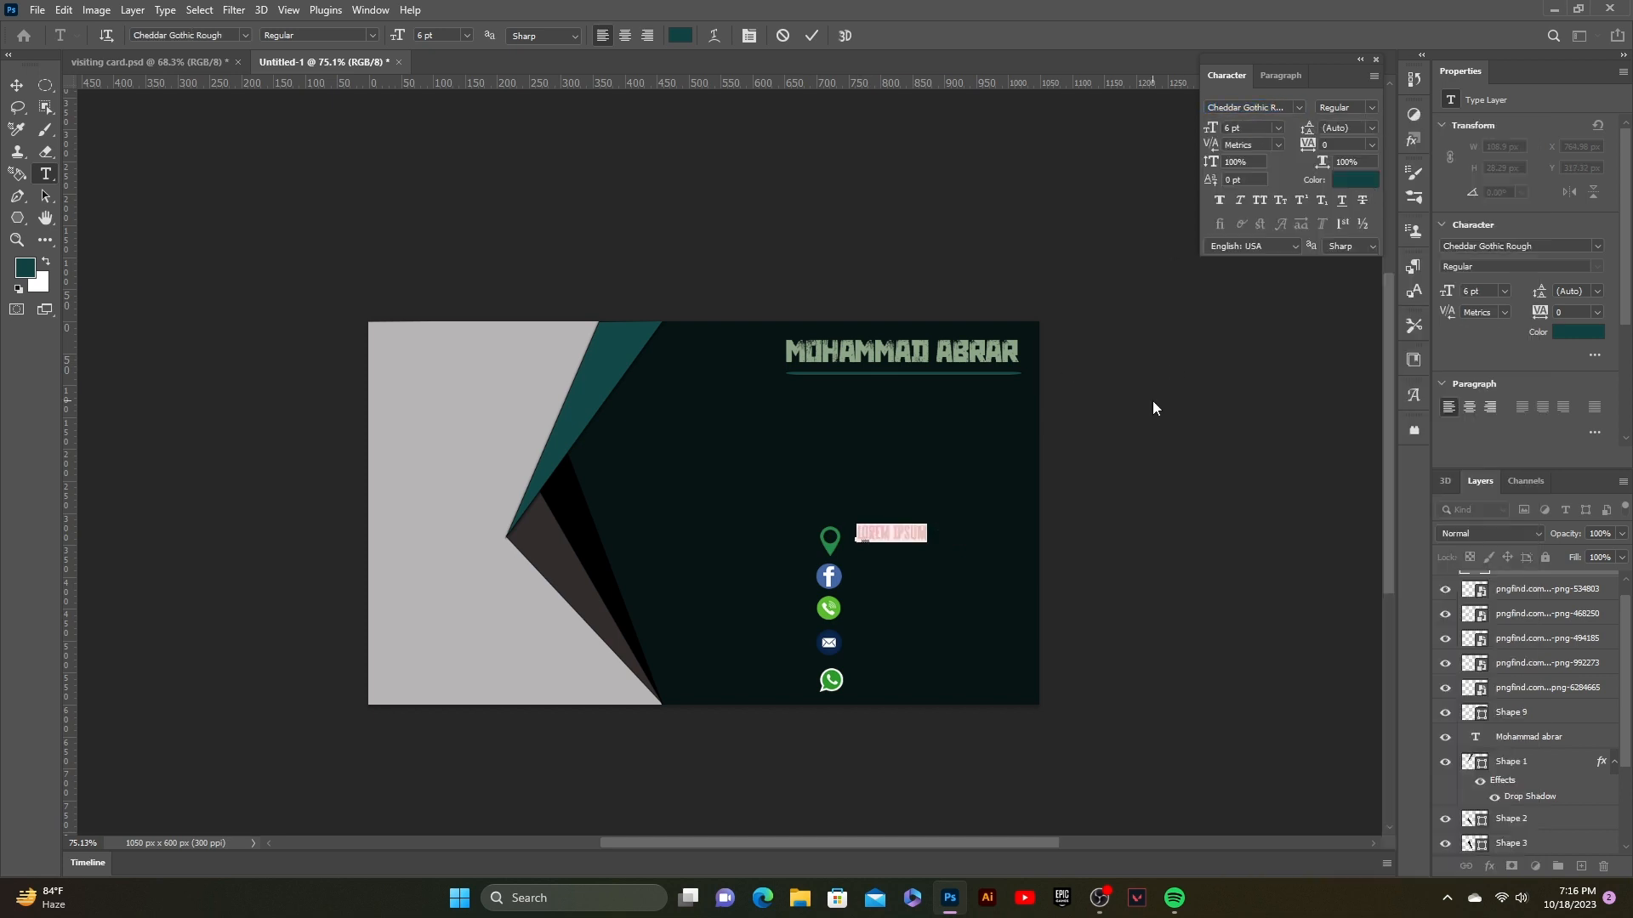
type("Ch")
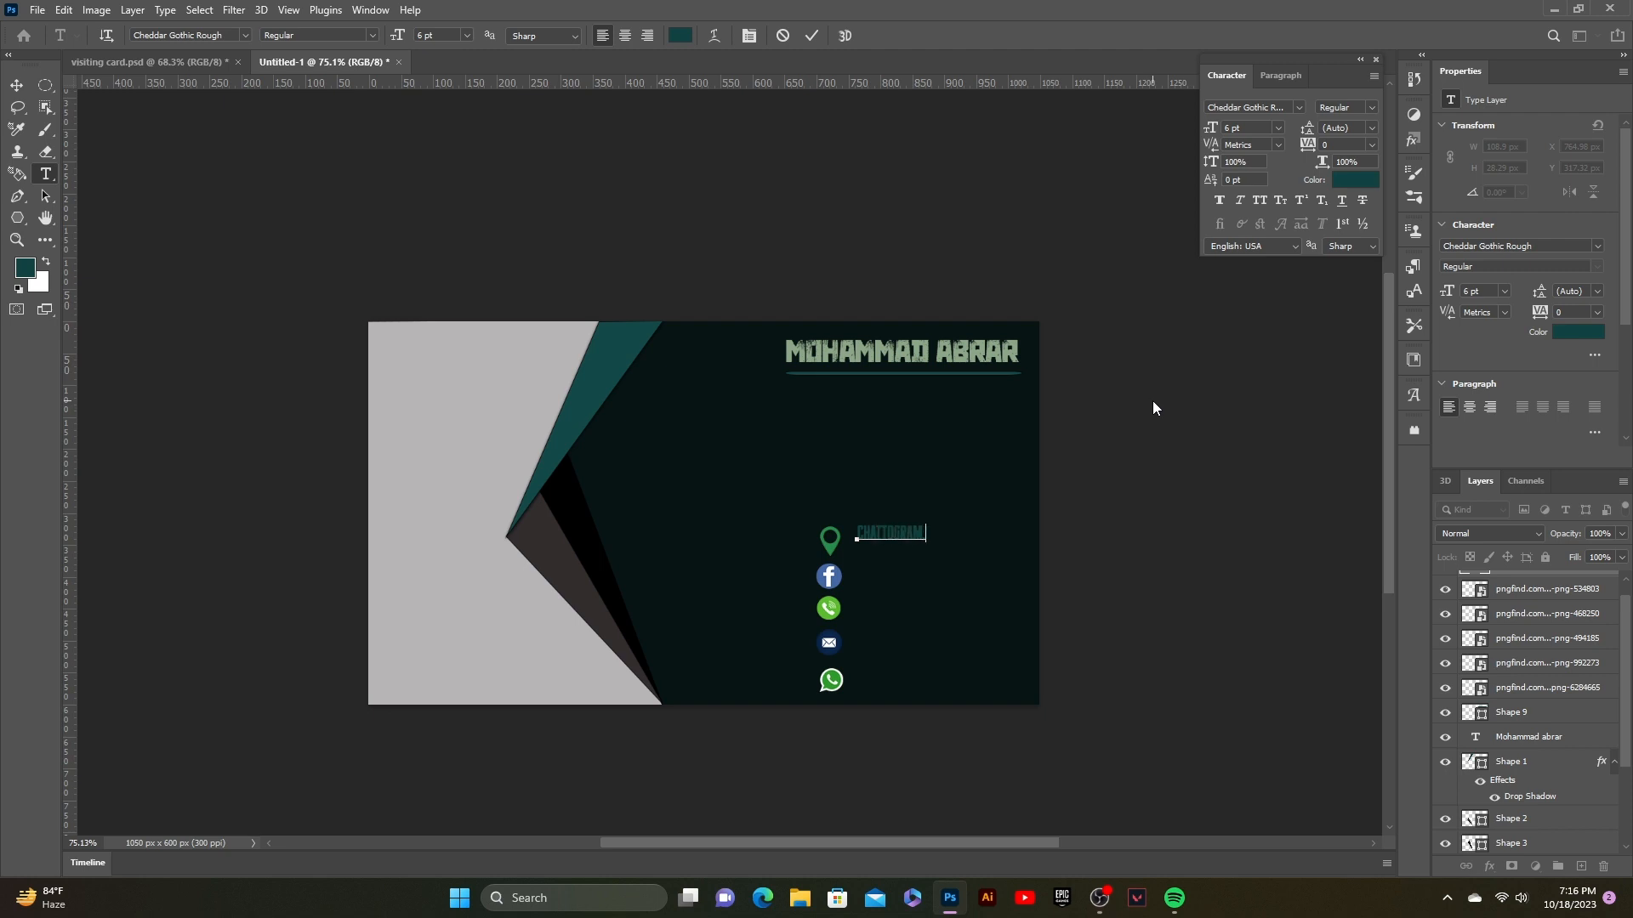
type("attogram Dangladesh")
left_click(15, 86)
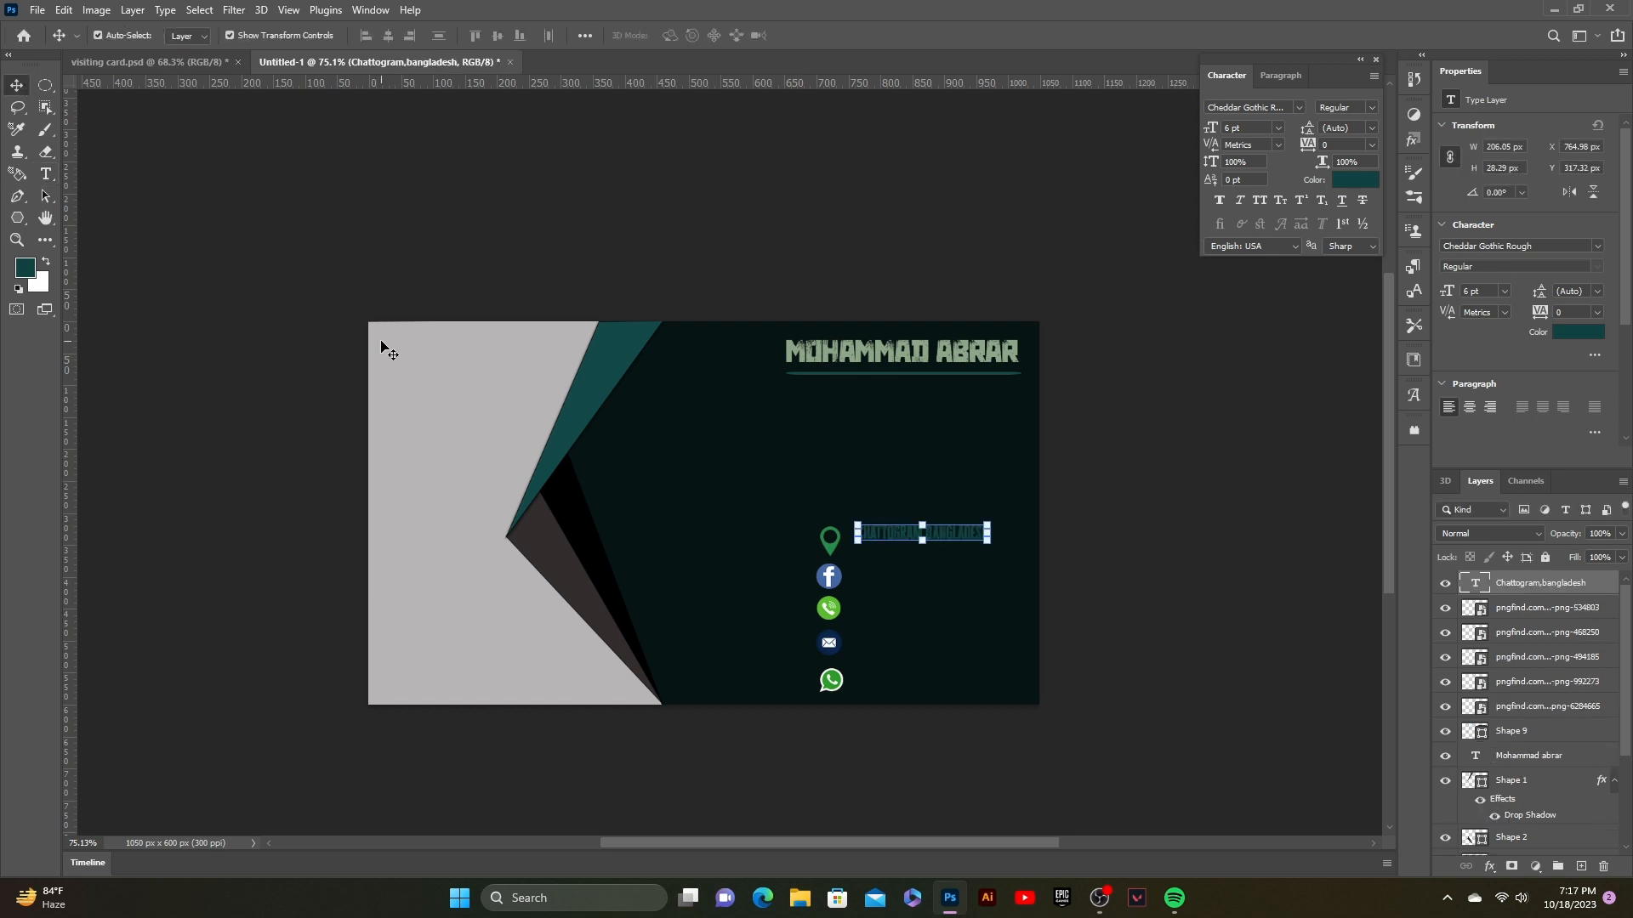
Step: Recolour the location text light grey #e5e5e5 and nudge it left and down
left_click(1374, 180)
left_click_drag(1063, 514, 990, 517)
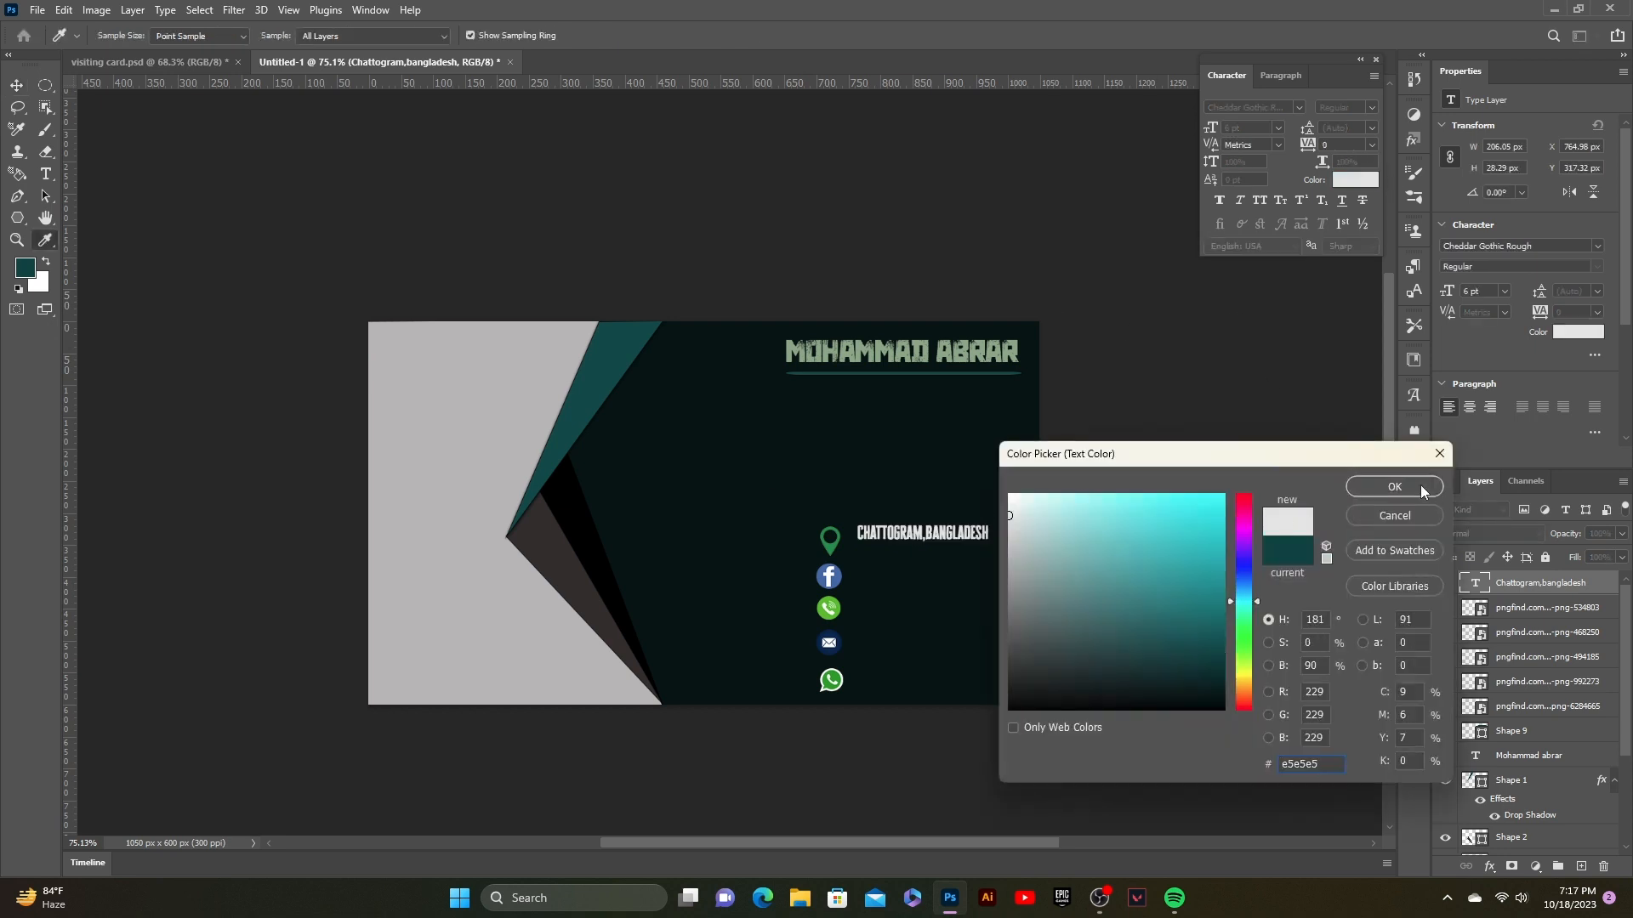
left_click(1422, 490)
key("Down")
key("Down")
key("Down")
key("Down")
key("Down")
key("Down")
key("Down")
key("Down")
key("Down")
key("Down")
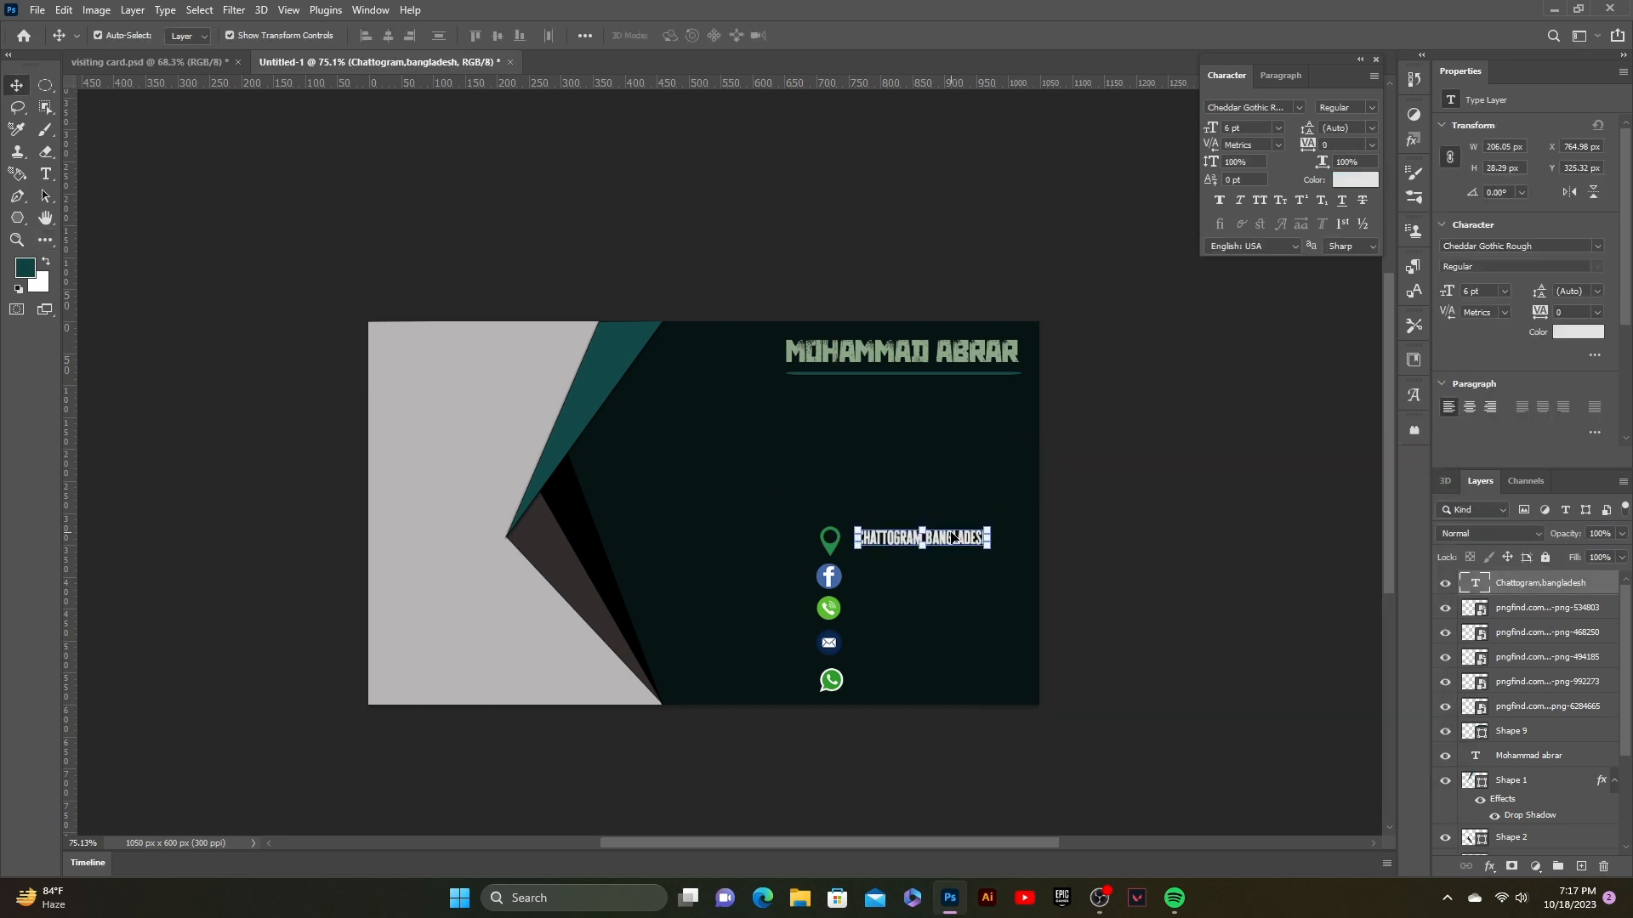
key("Left")
key("Left")
key("Left")
key("Left")
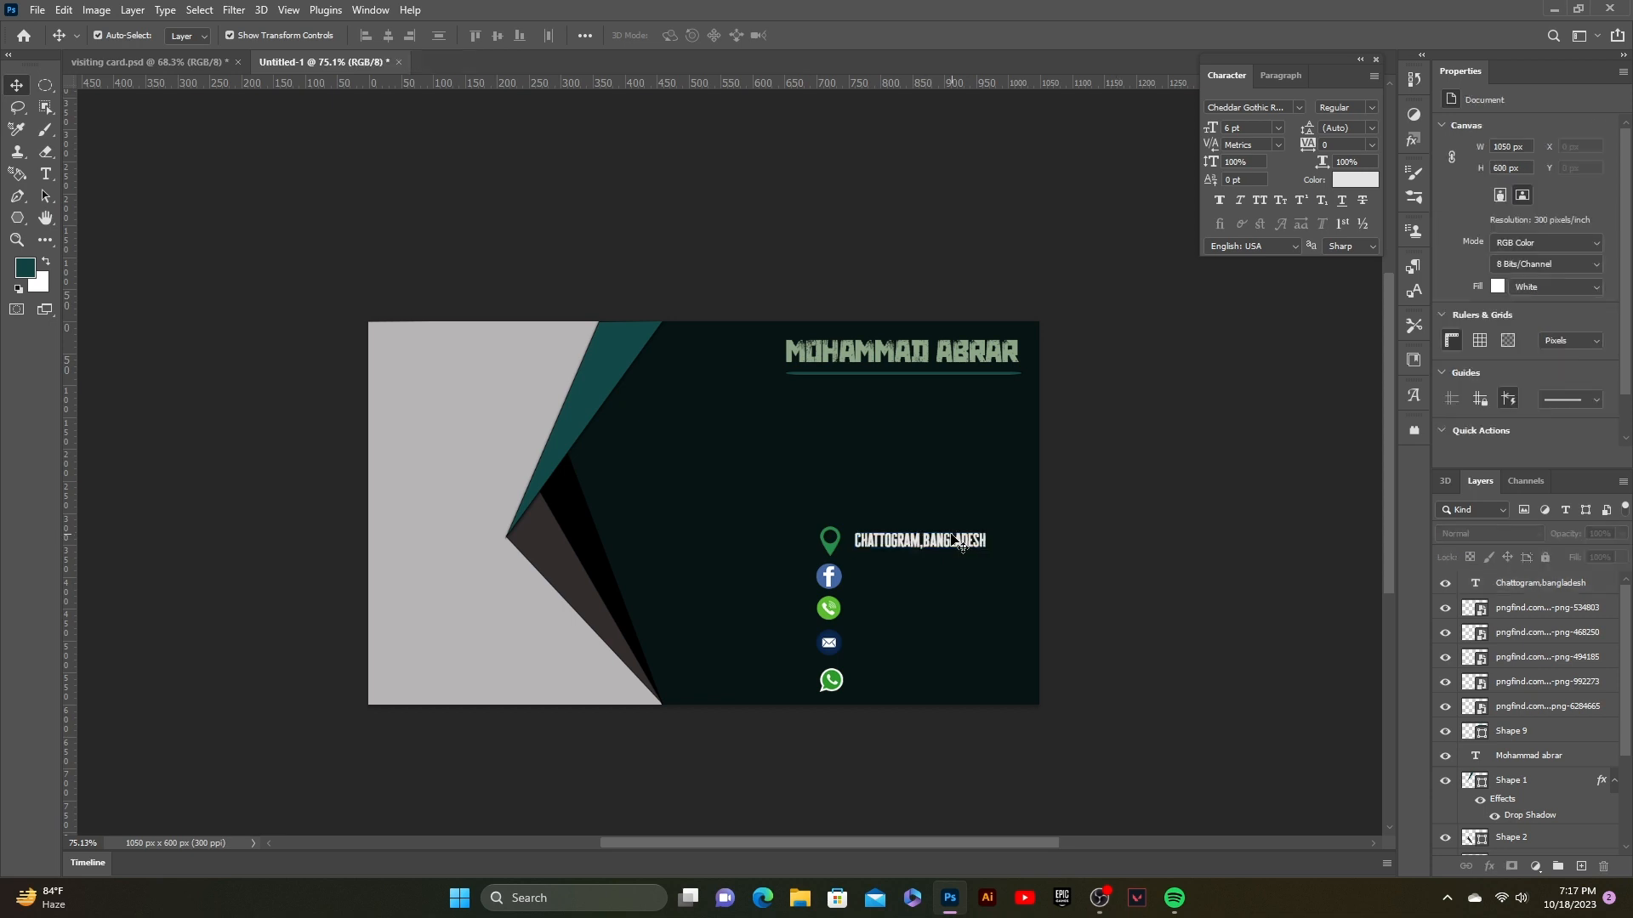
key("Down")
key("Down")
key("Down")
left_click(1183, 484)
left_click(961, 537)
left_click(1166, 534)
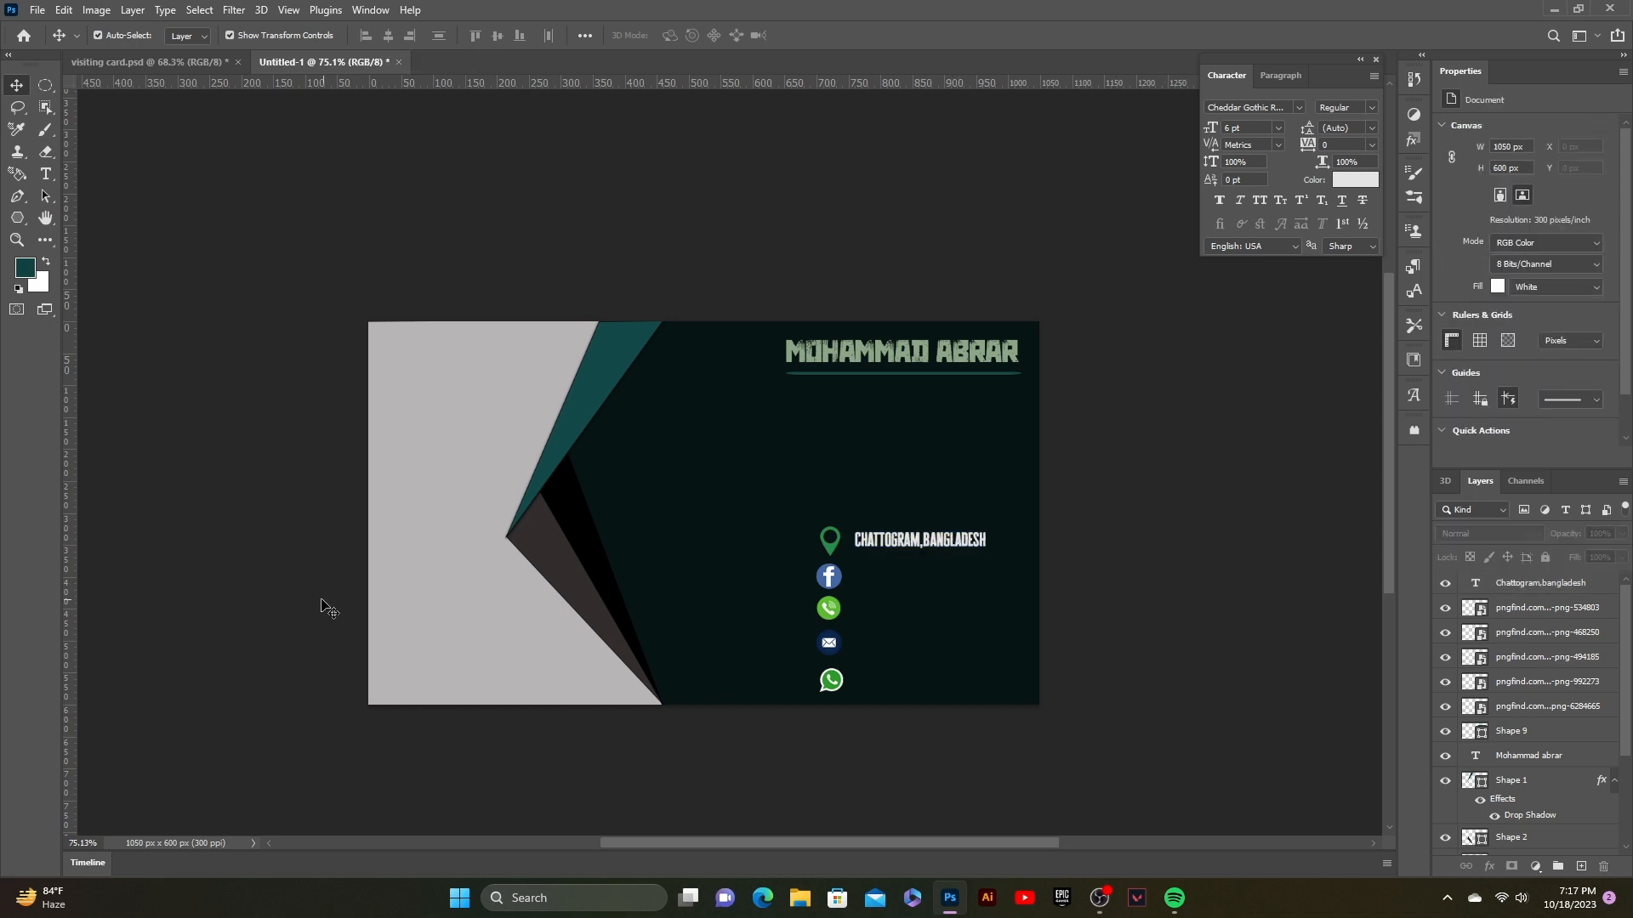
Step: Add the text 'LEARN MORE DESIGN' beside the Facebook icon
left_click(46, 174)
left_click(861, 582)
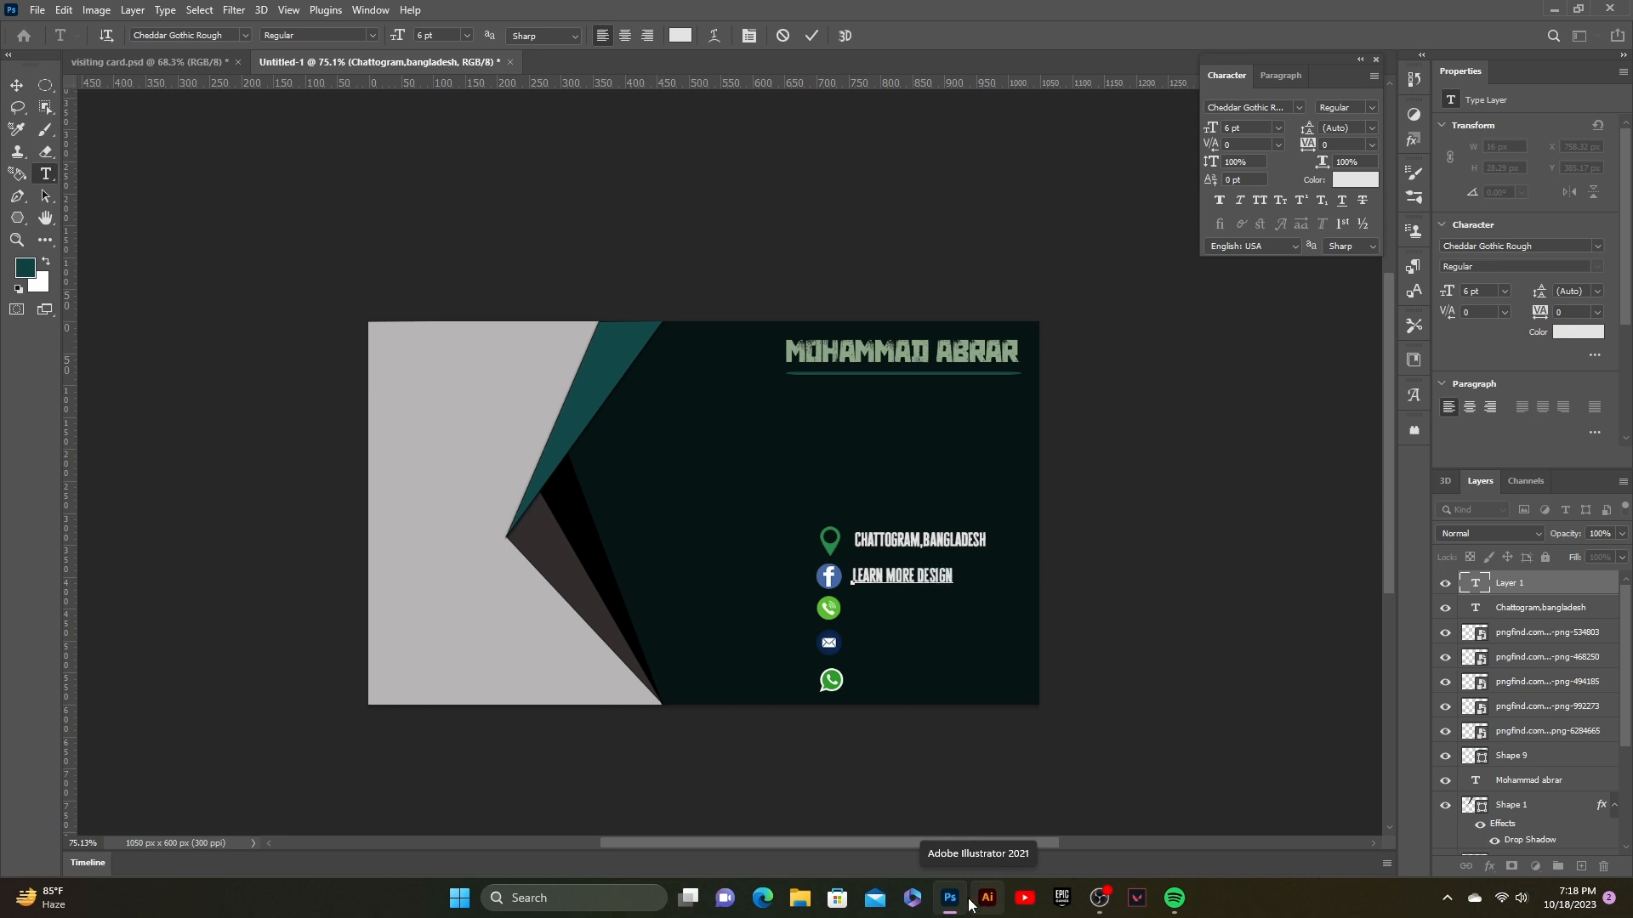
left_click(812, 35)
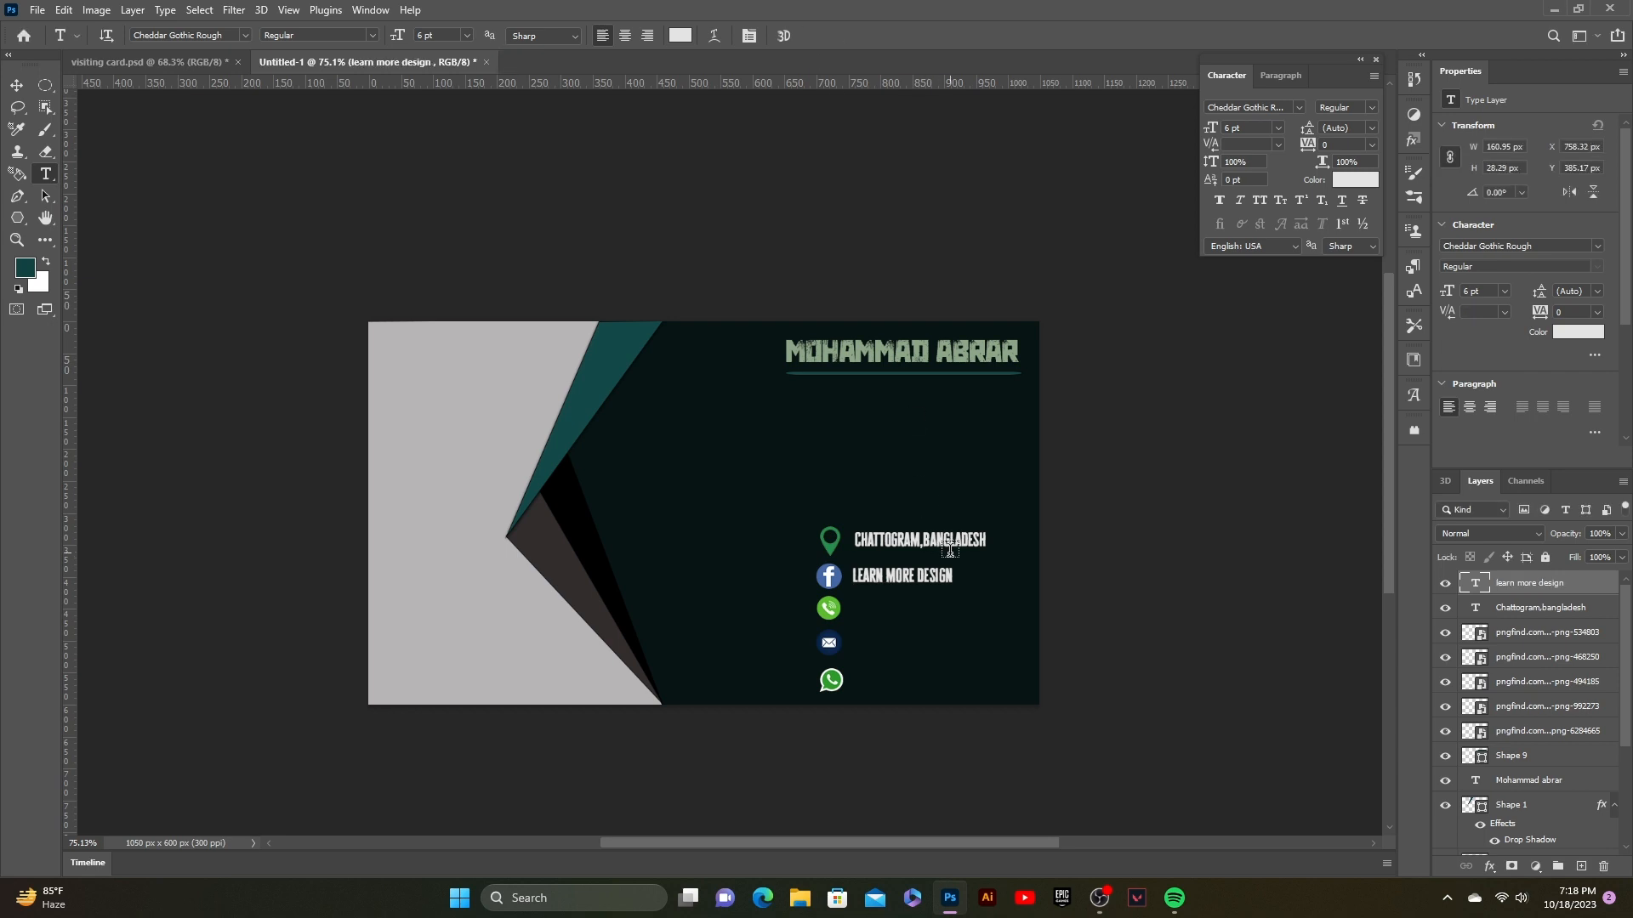
left_click(17, 85)
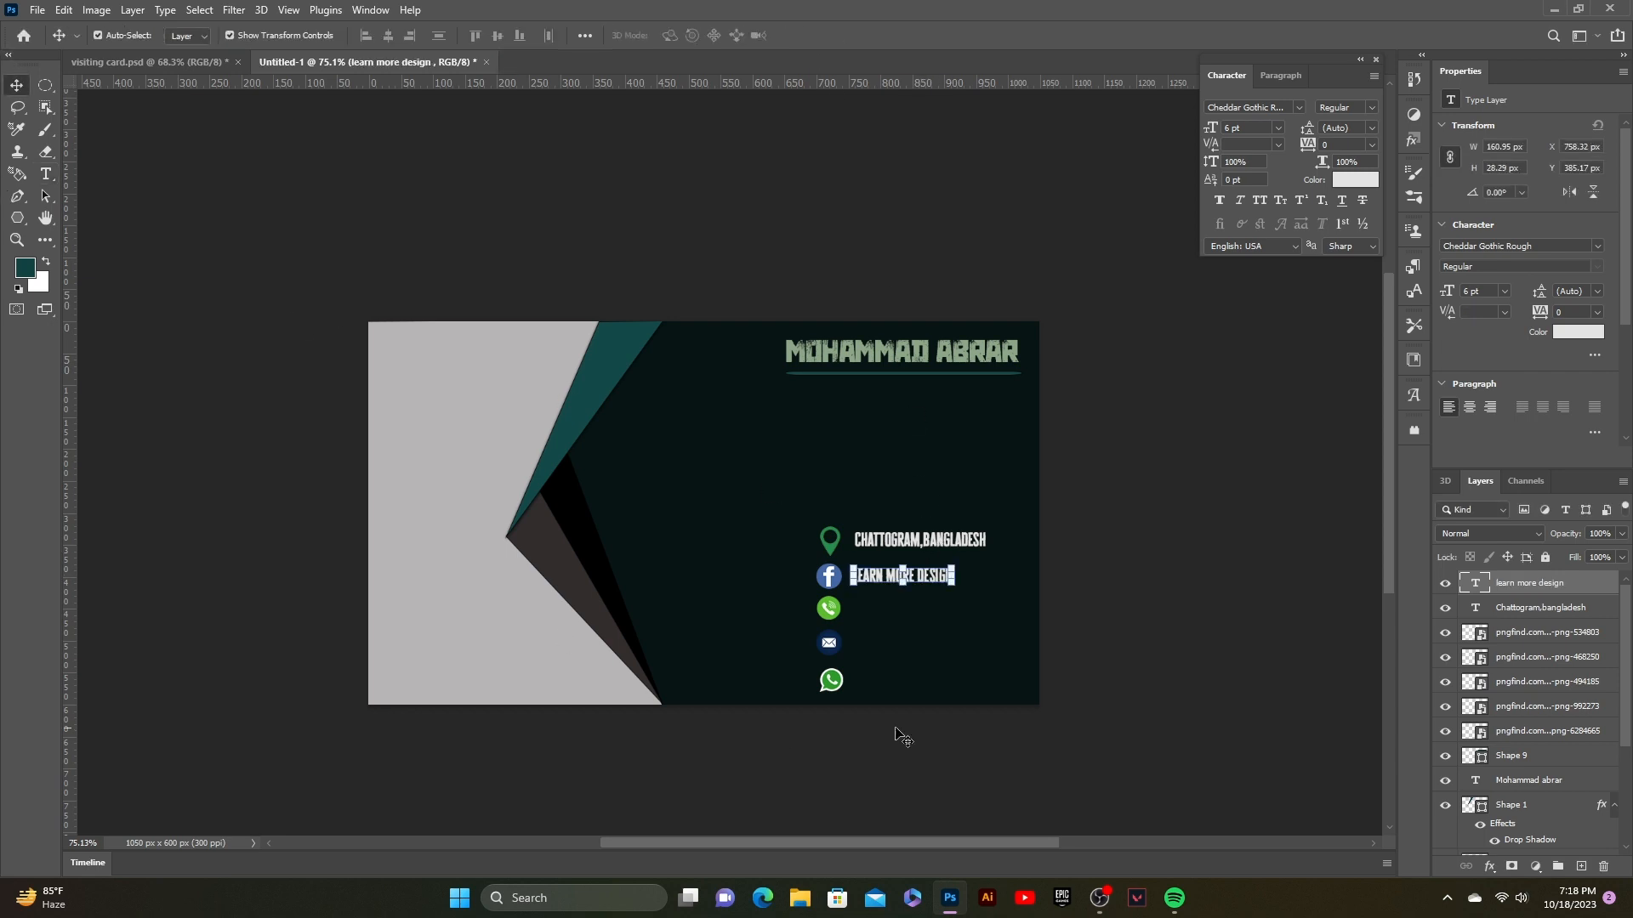
left_click(884, 627)
left_click(1305, 564)
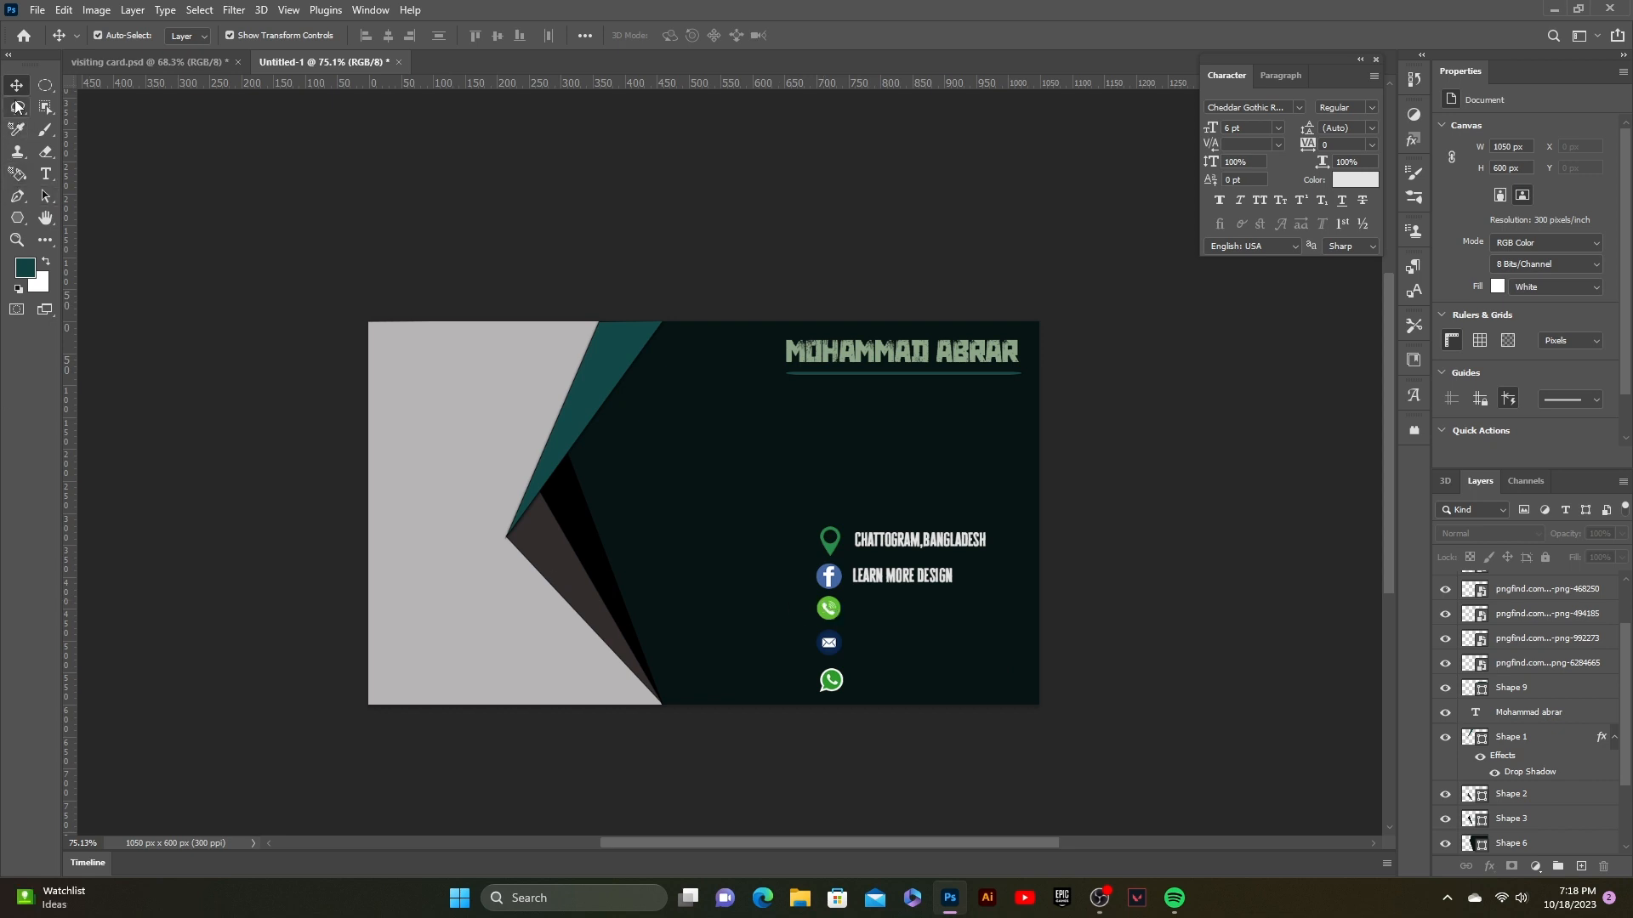
Step: Add an asterisk phone-number line beside the phone icon and copy it to the WhatsApp row
left_click(46, 174)
left_click(858, 609)
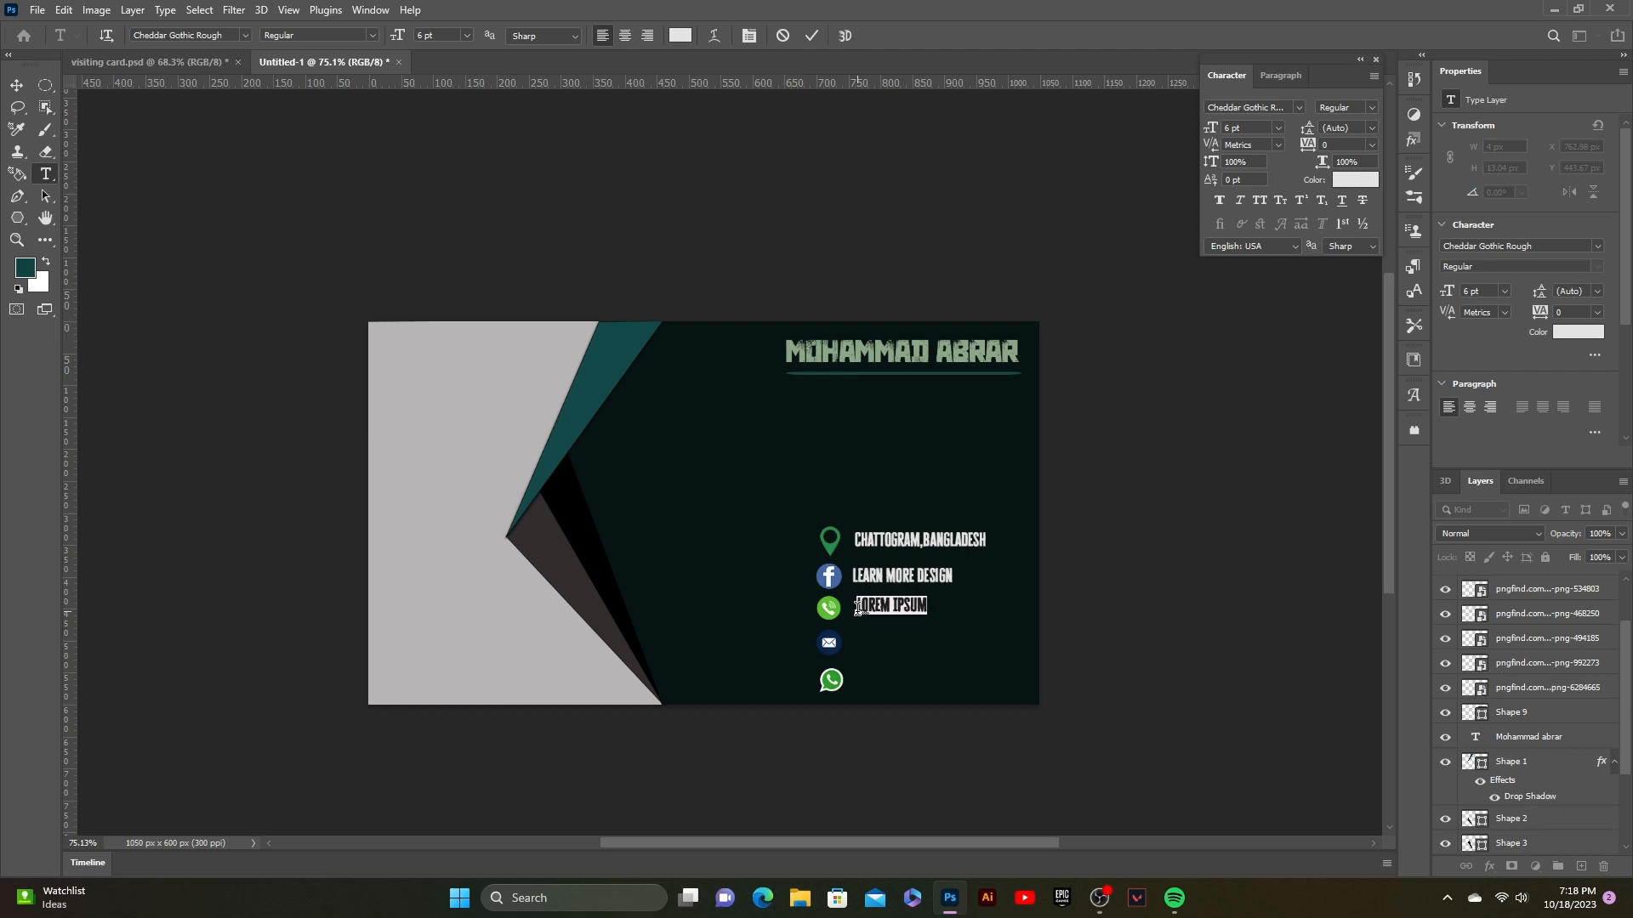
key("BackSpace")
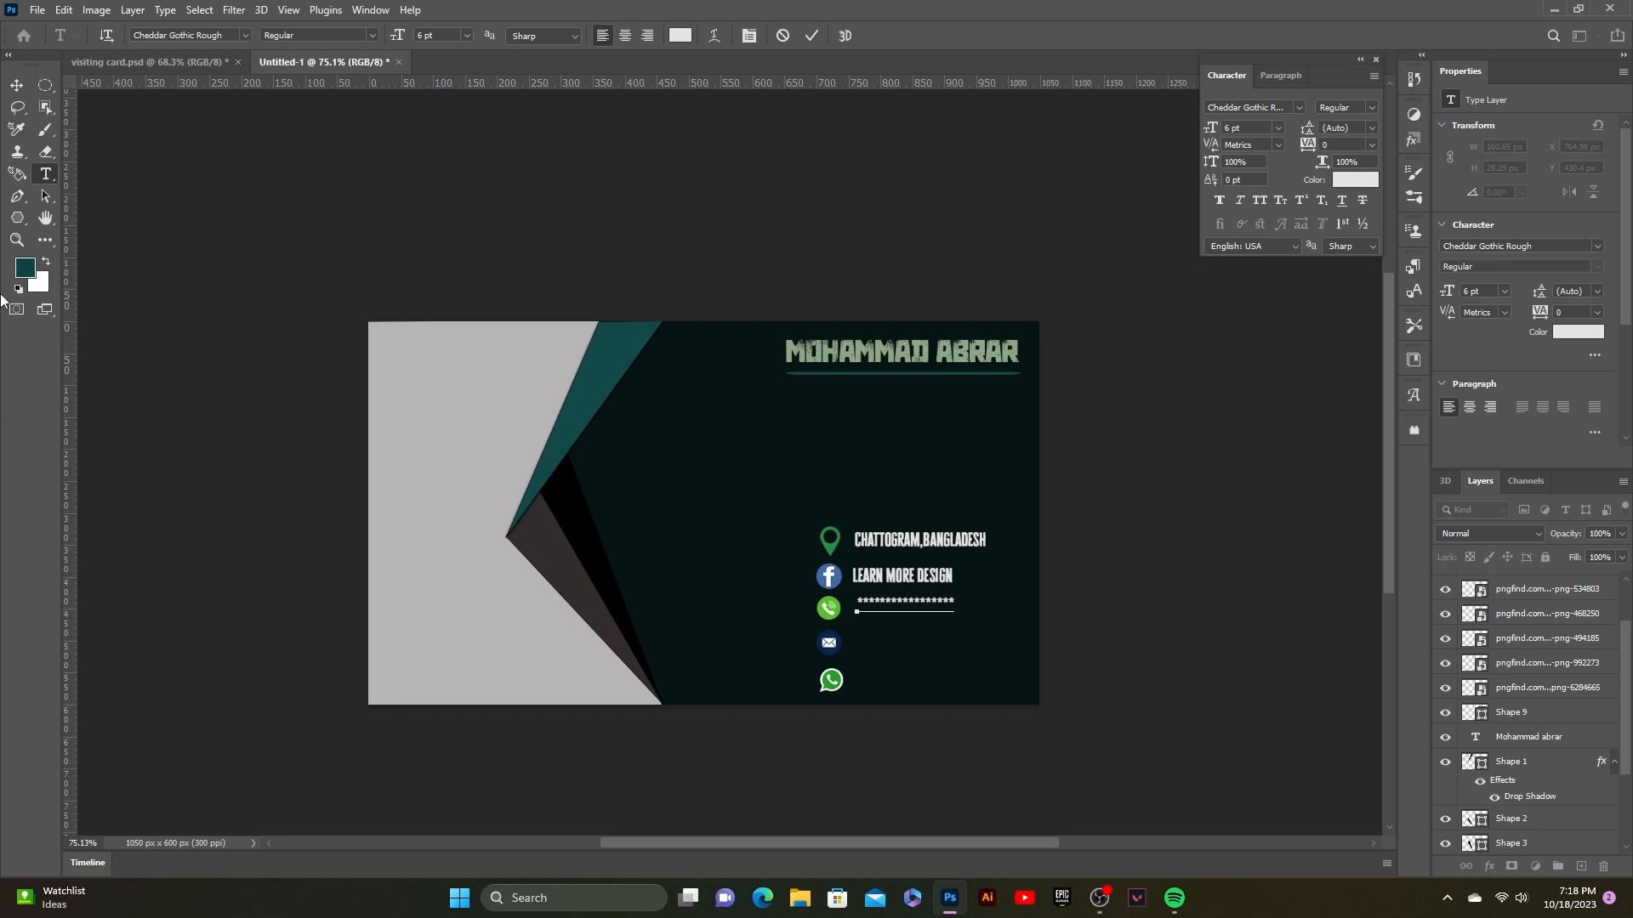
left_click(16, 85)
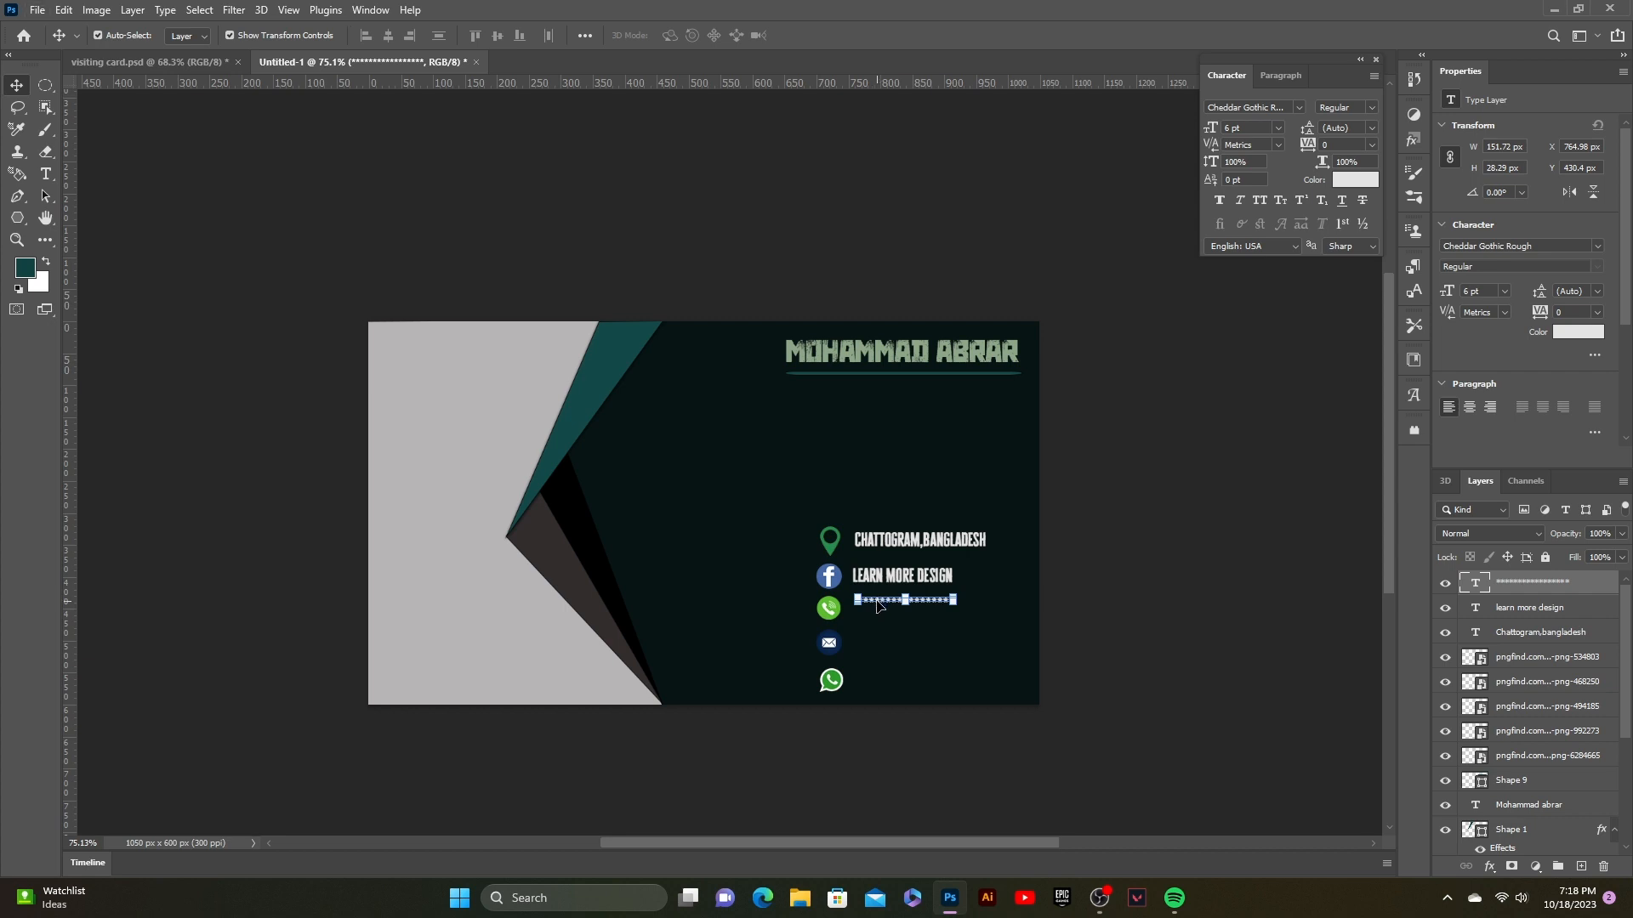
left_click_drag(880, 605, 882, 690)
left_click(922, 685)
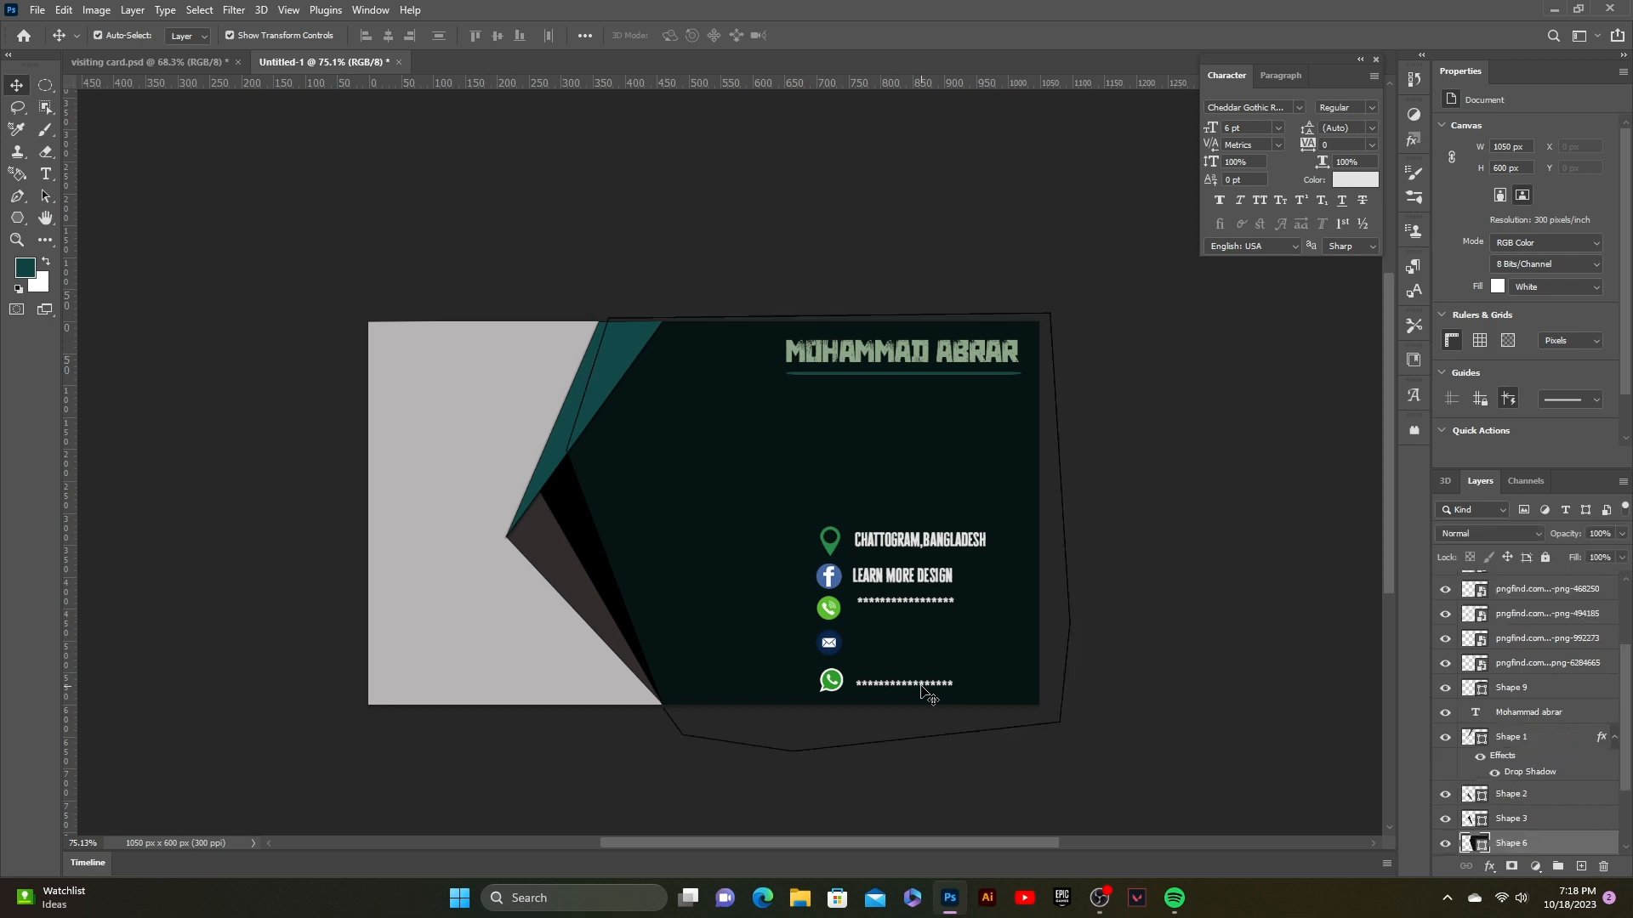
Step: Enlarge the copied asterisk line beside the WhatsApp icon
left_click(1114, 680)
left_click(952, 686)
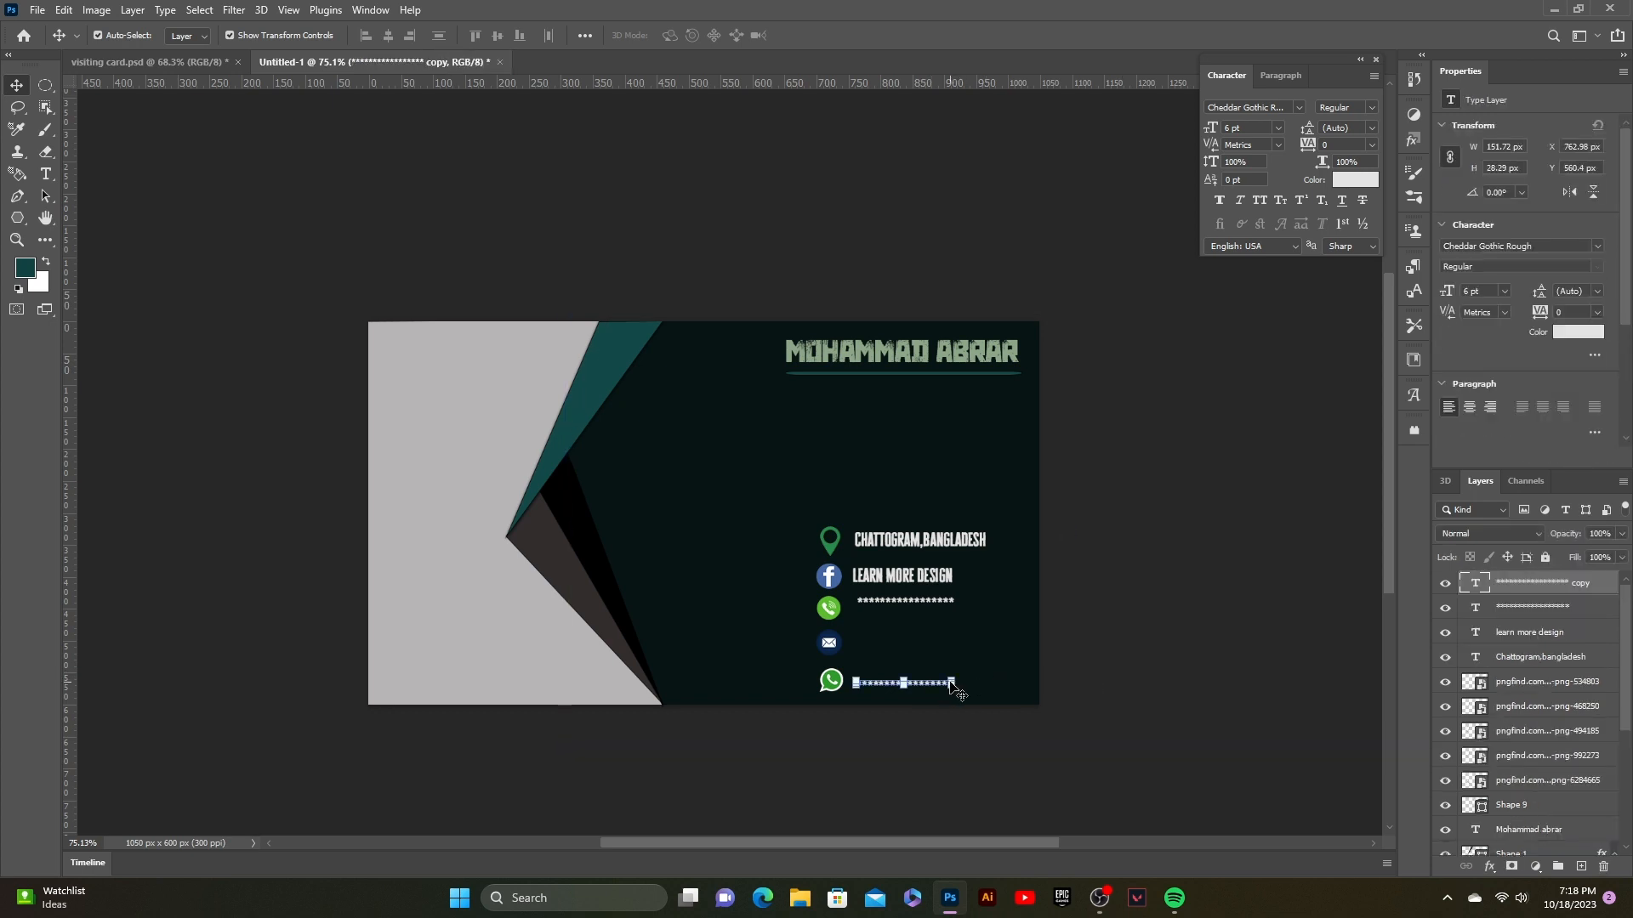
left_click_drag(954, 689, 986, 712)
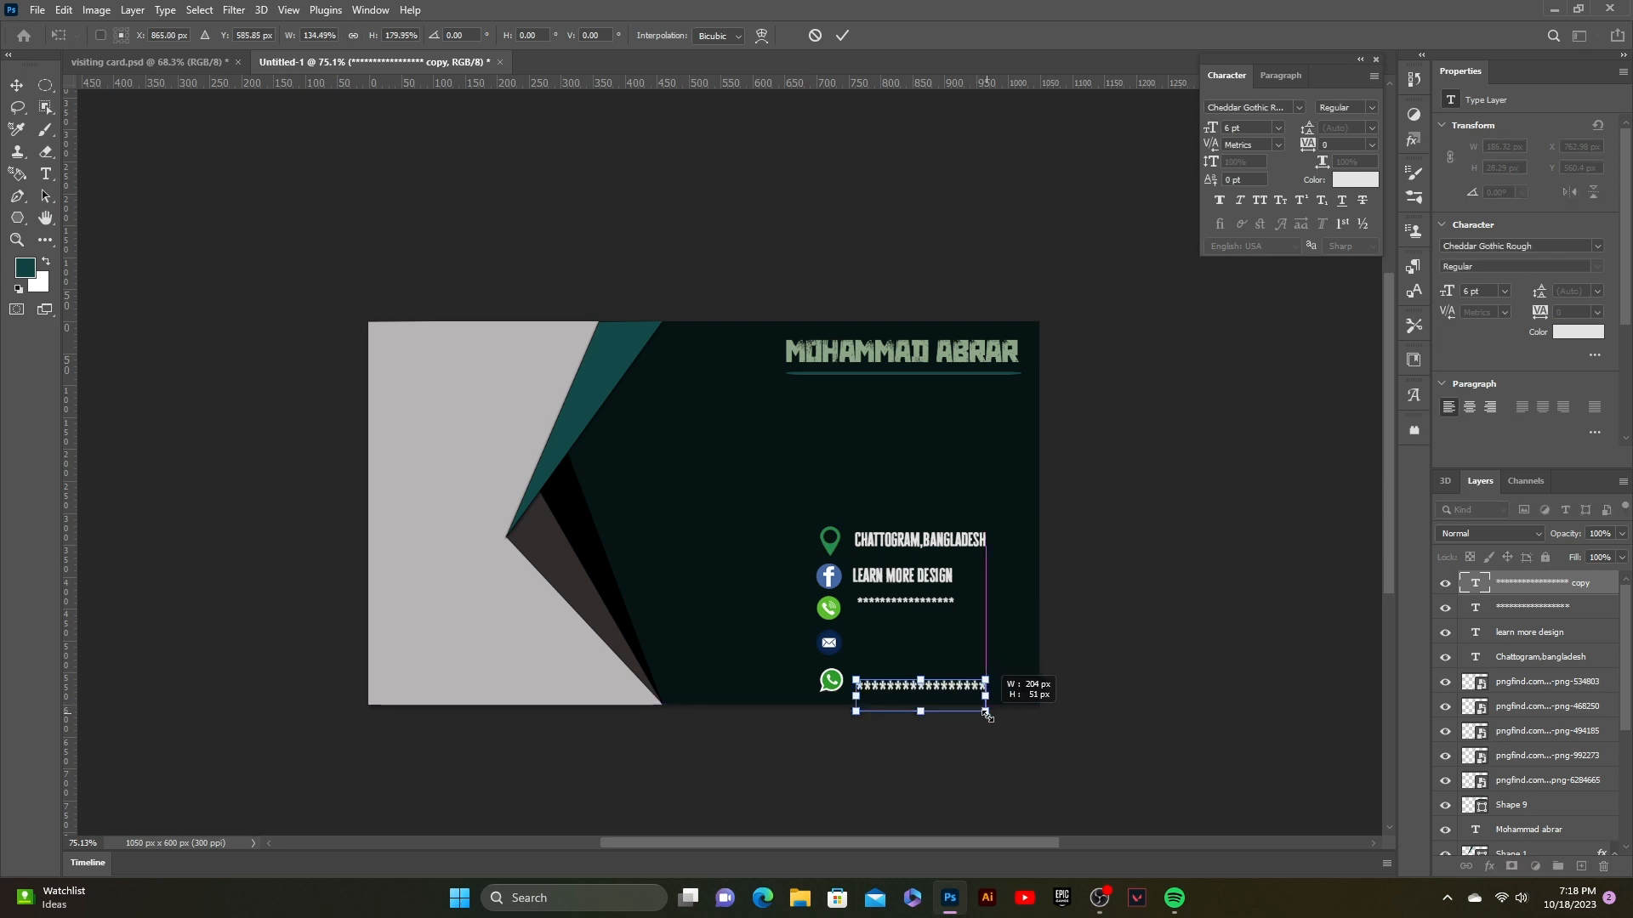
key("Return")
left_click(956, 618)
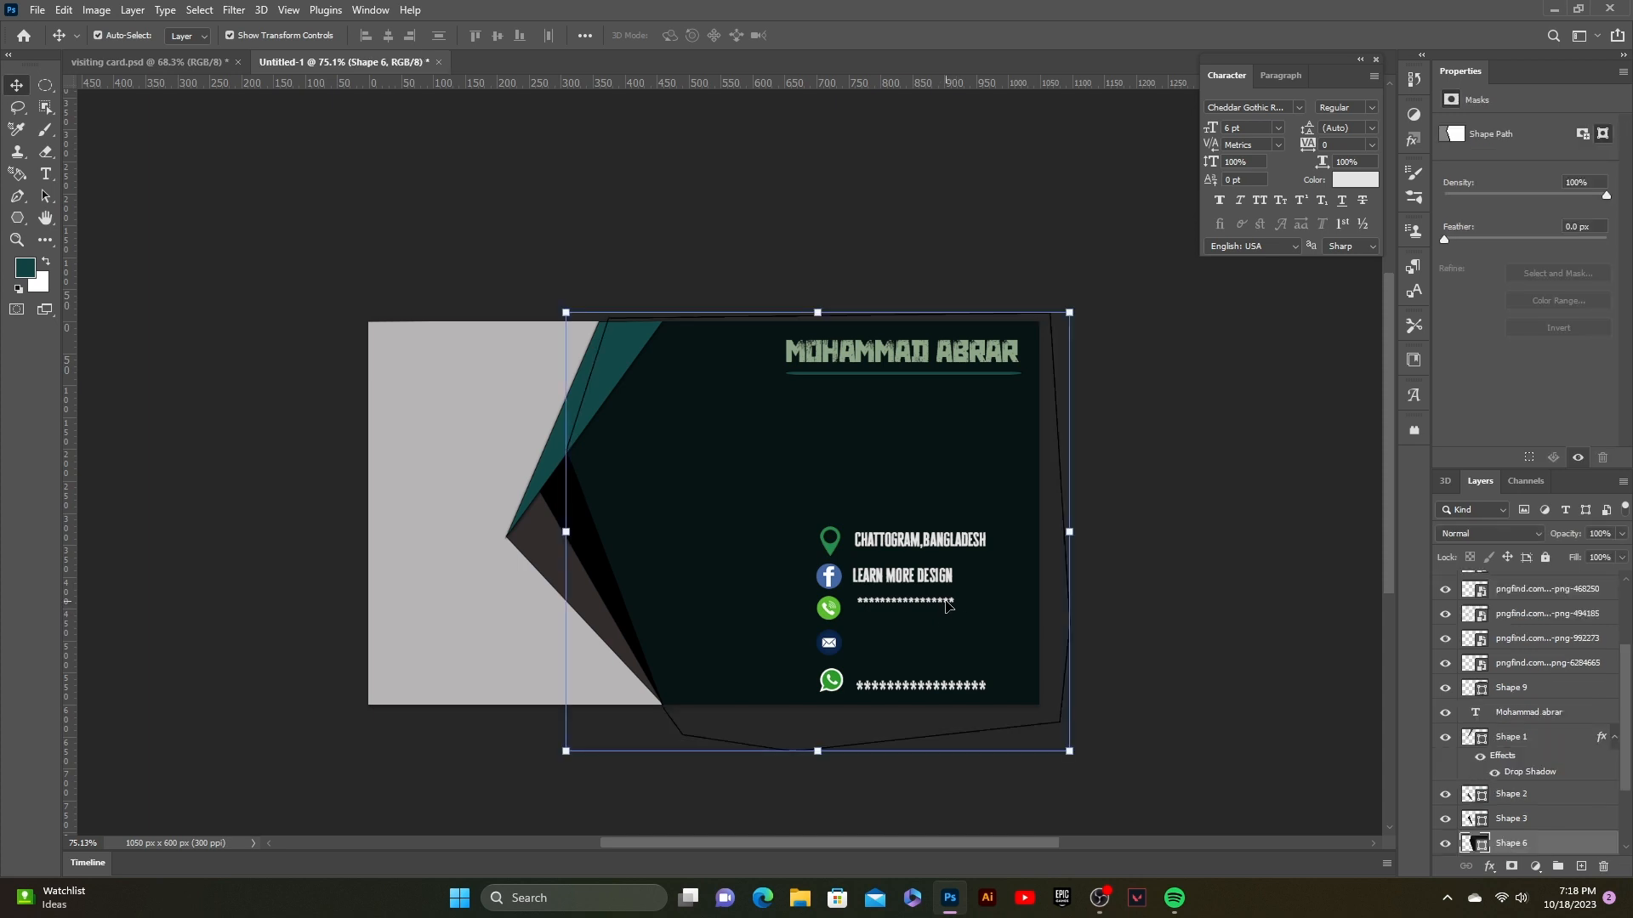
Step: Enlarge the phone-row asterisk line and nudge it left and up
left_click(949, 602)
left_click_drag(957, 603, 999, 647)
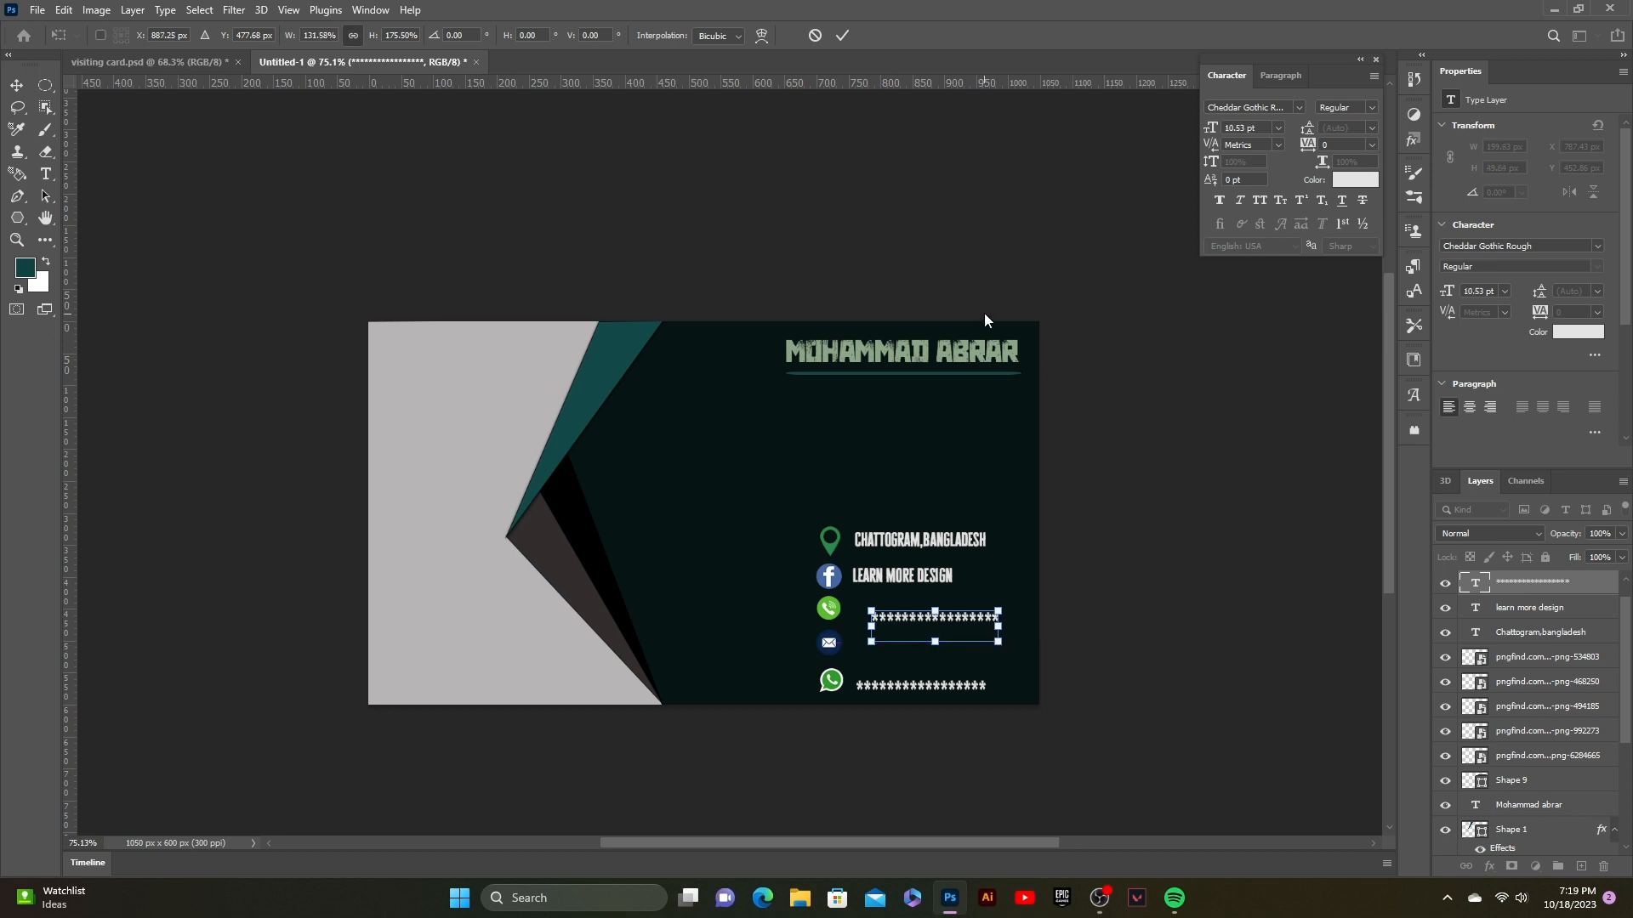
left_click(843, 39)
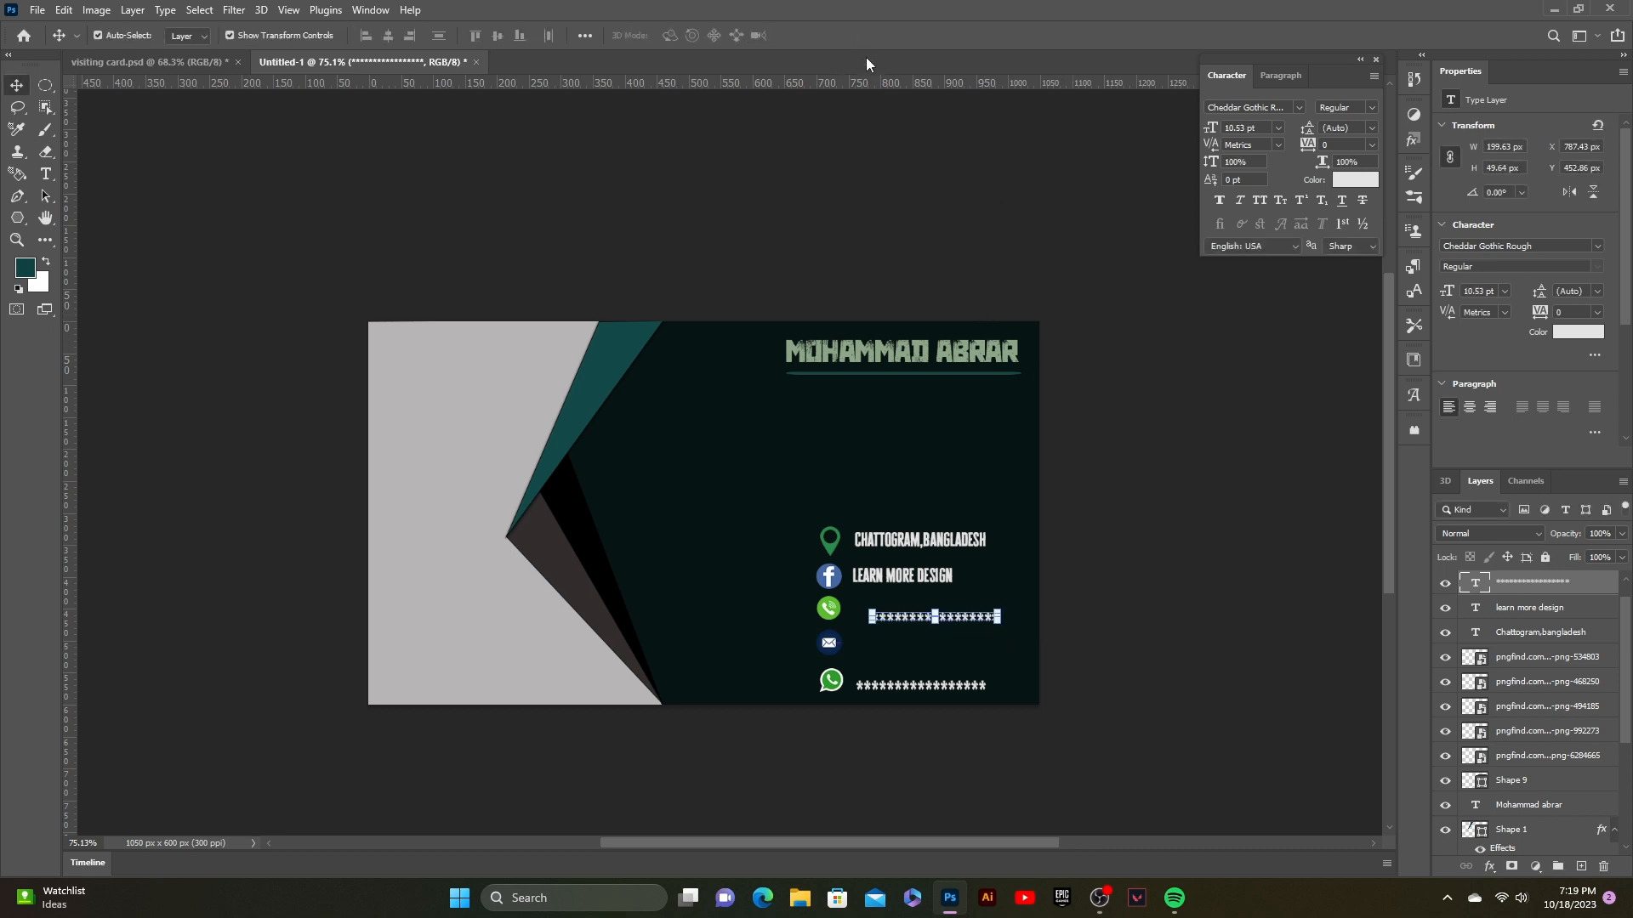
key("Left")
key("Left")
key("Left")
key("Left")
key("Left")
key("Left")
key("Left")
key("Left")
key("Left")
key("Left")
key("Left")
key("Left")
key("Left")
key("Left")
key("Left")
key("Left")
key("Left")
key("Left")
key("Up")
key("Up")
key("Up")
key("Up")
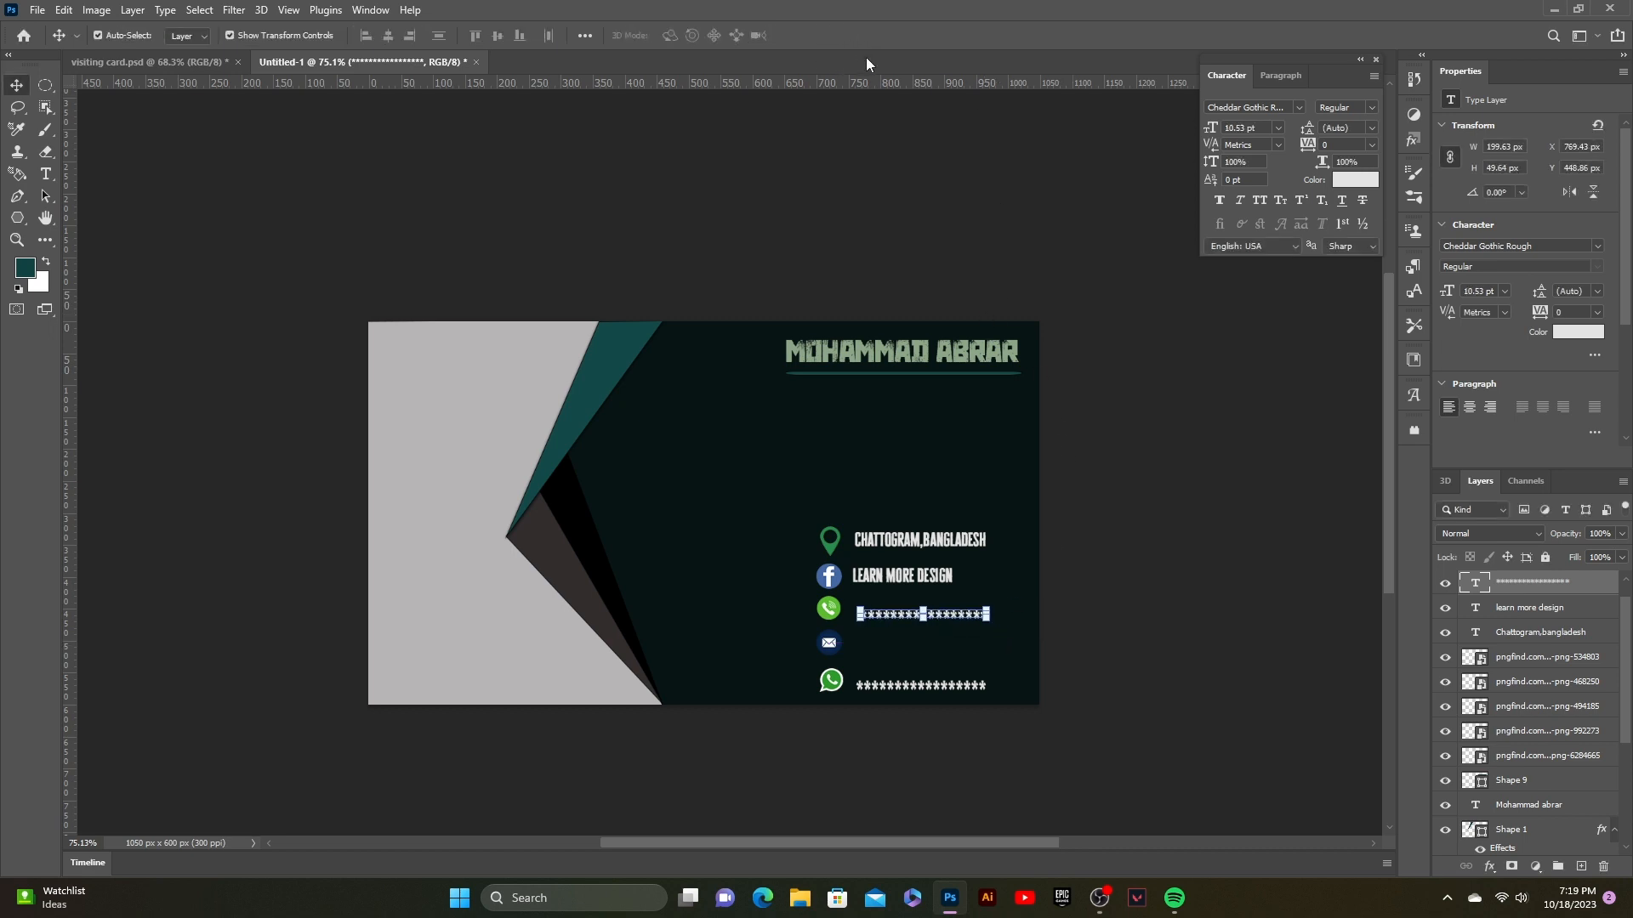
key("Up")
key("Up")
key("Up")
key("Up")
key("Up")
key("Up")
key("Up")
key("Up")
key("Up")
key("Up")
key("Left")
key("Left")
key("Left")
key("Left")
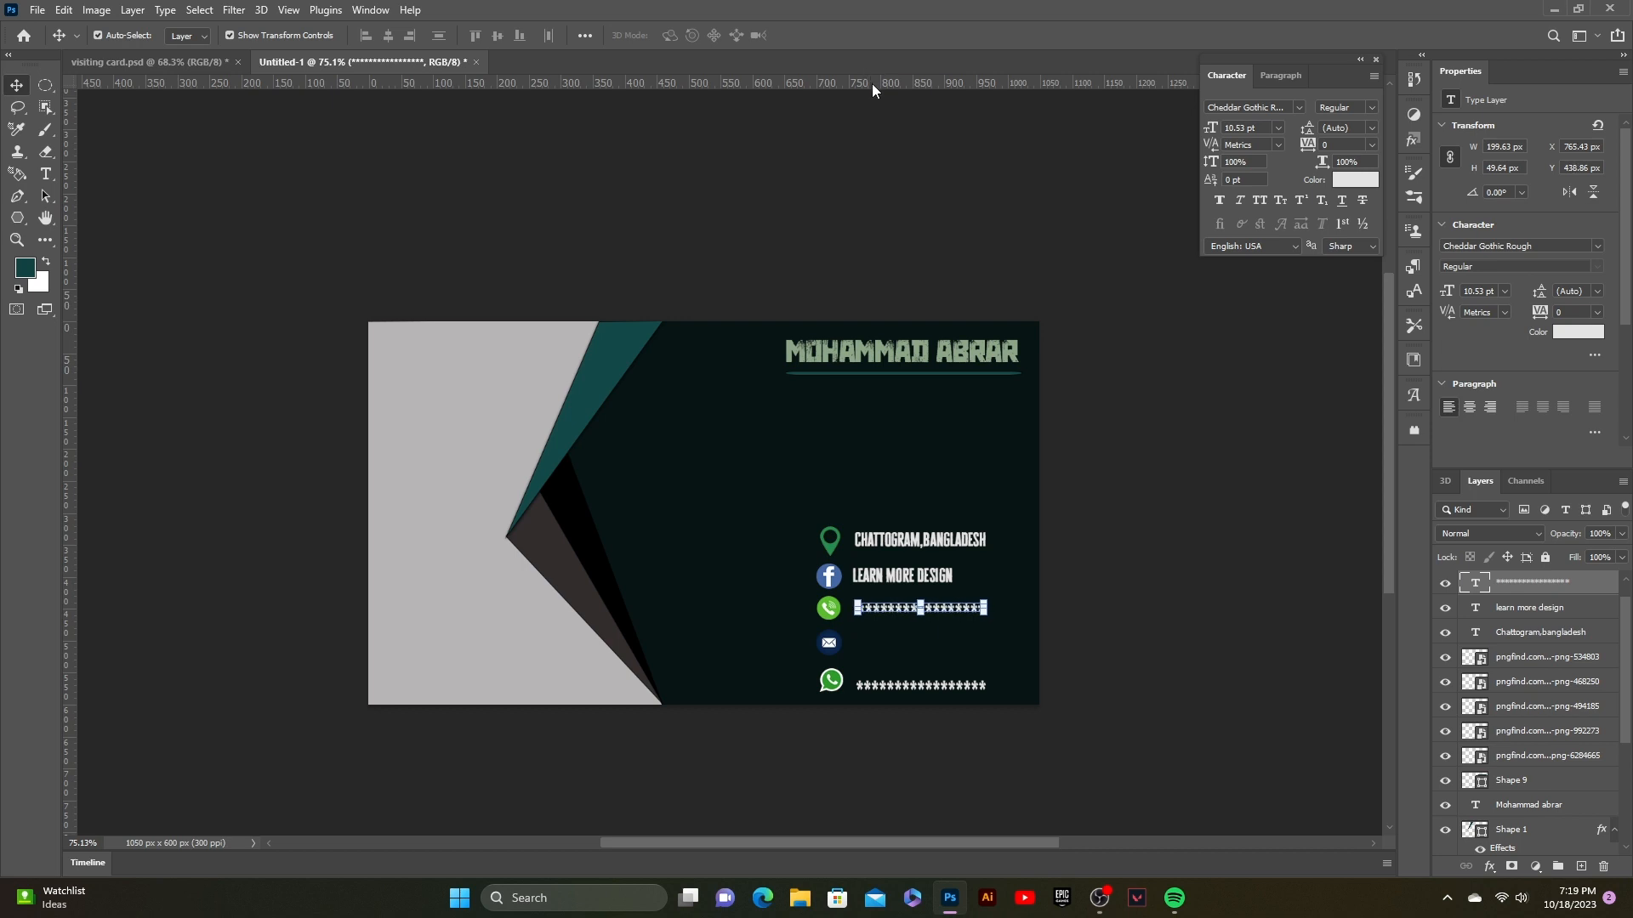
left_click(997, 266)
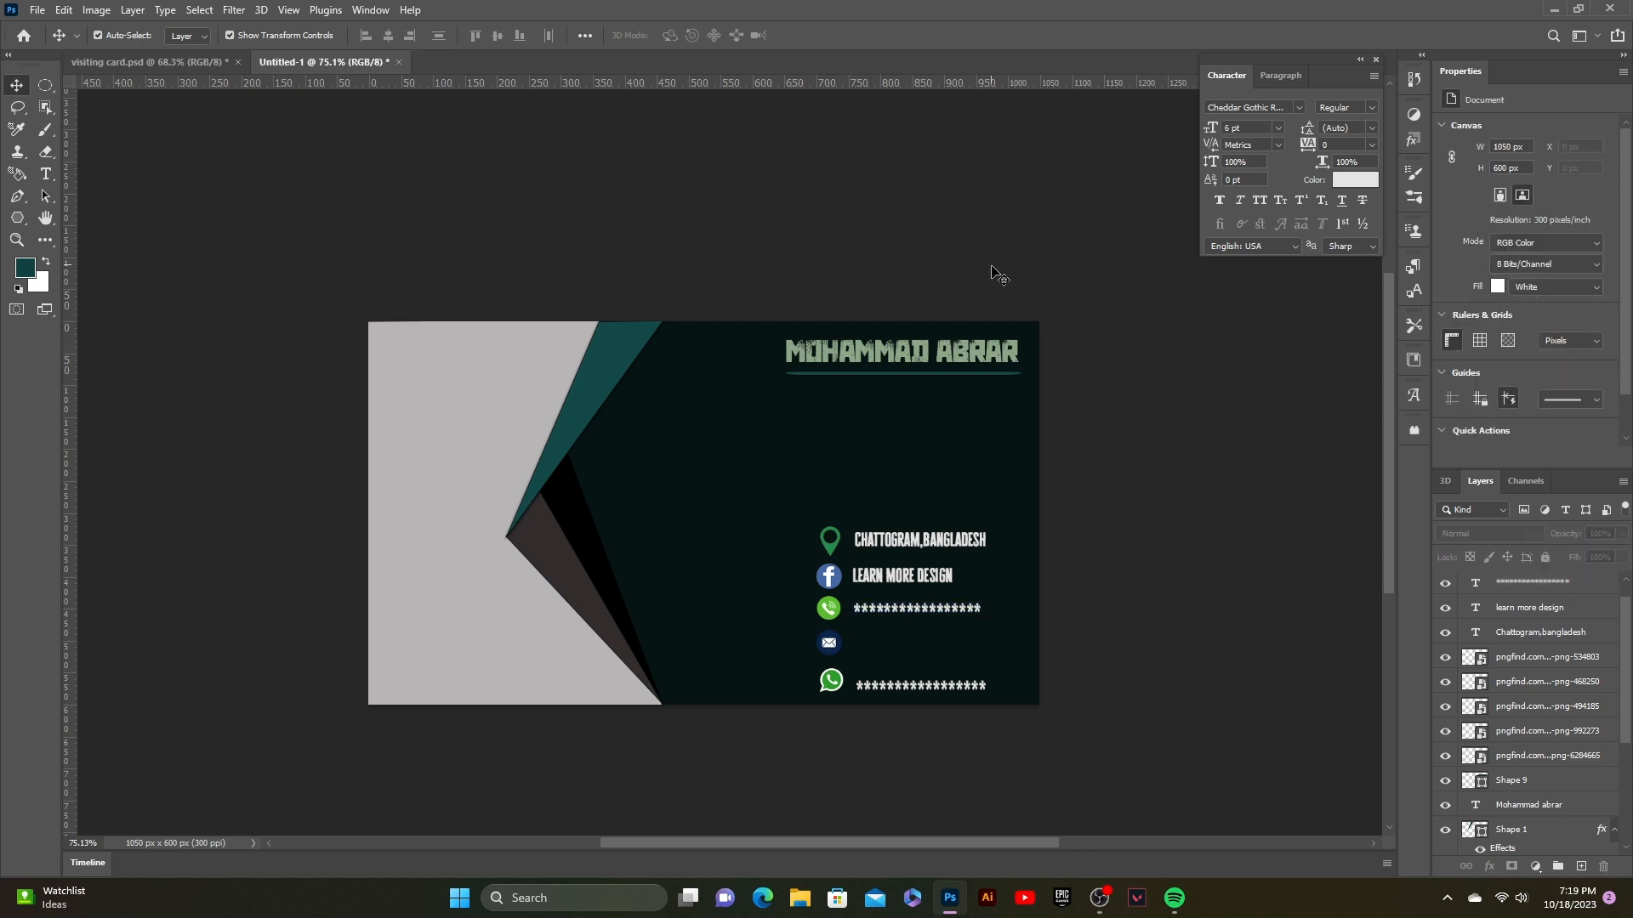
Step: Nudge both asterisk lines left and move the lower one up slightly
left_click(951, 610)
key("Left")
key("Left")
left_click(1089, 535)
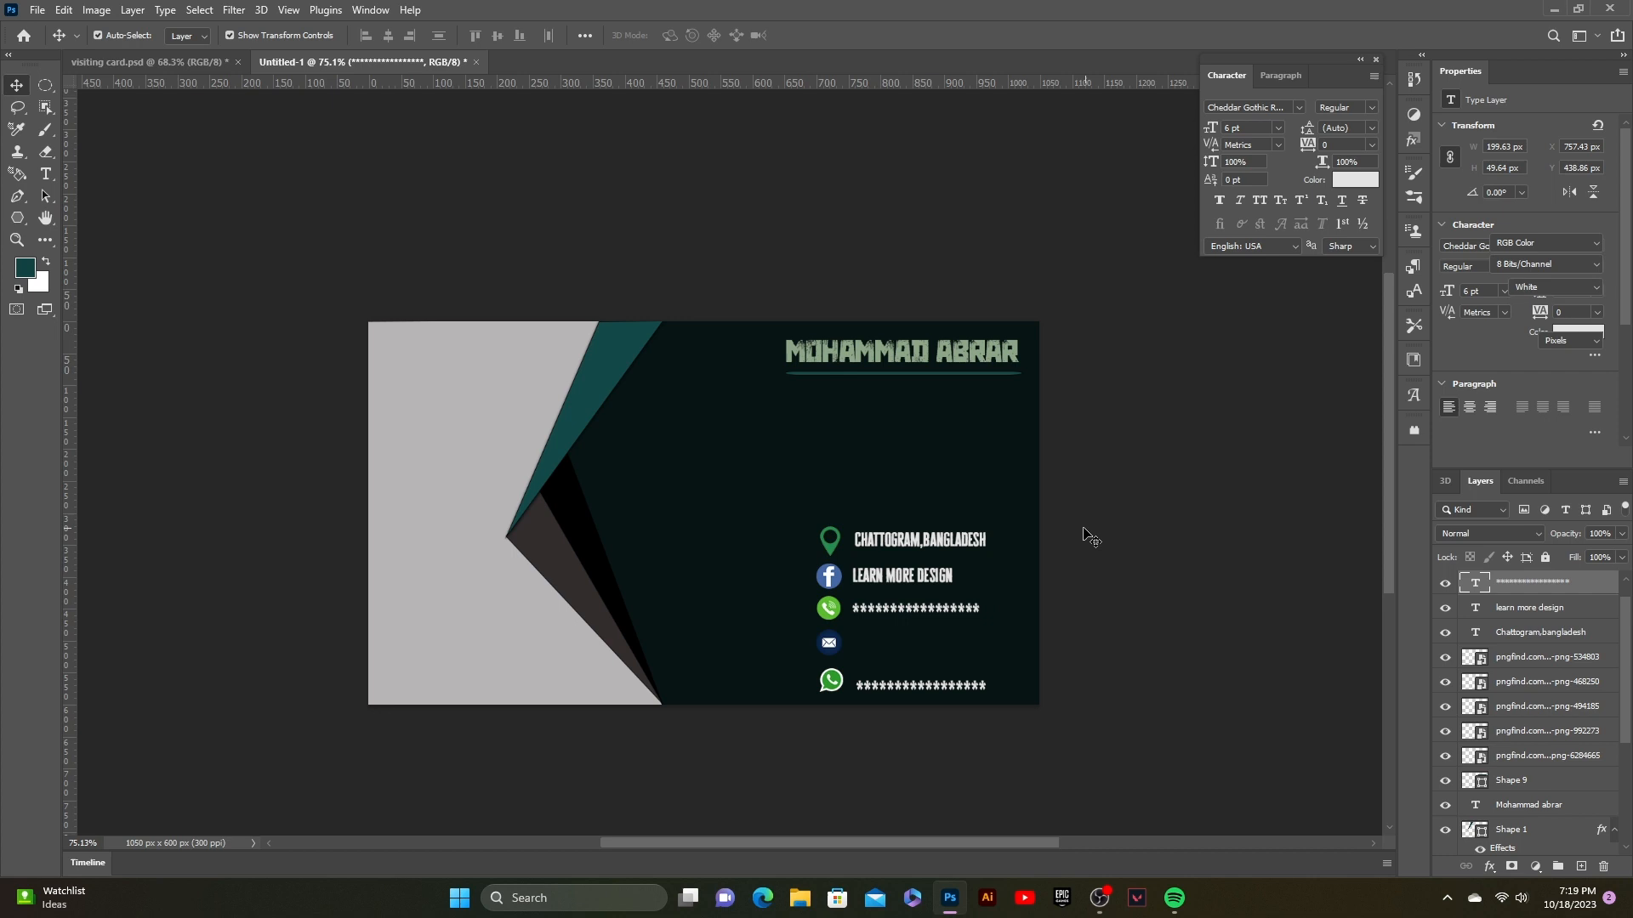
left_click(922, 691)
key("Left")
key("Left")
key("Left")
key("Left")
key("Left")
key("Left")
key("Left")
key("Left")
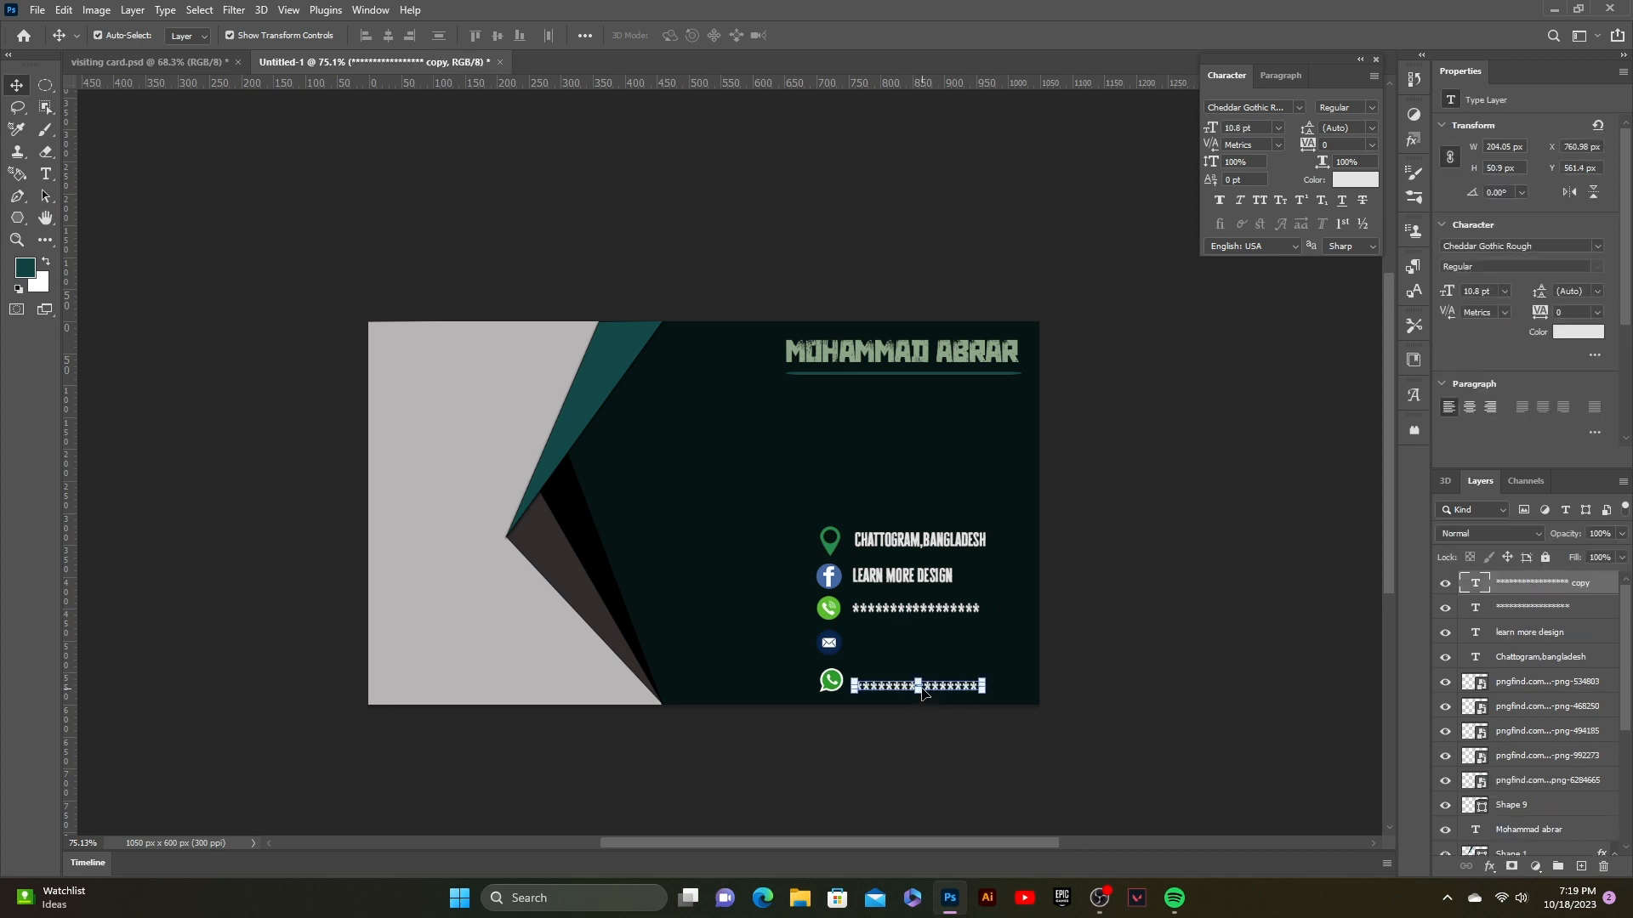
left_click(1085, 579)
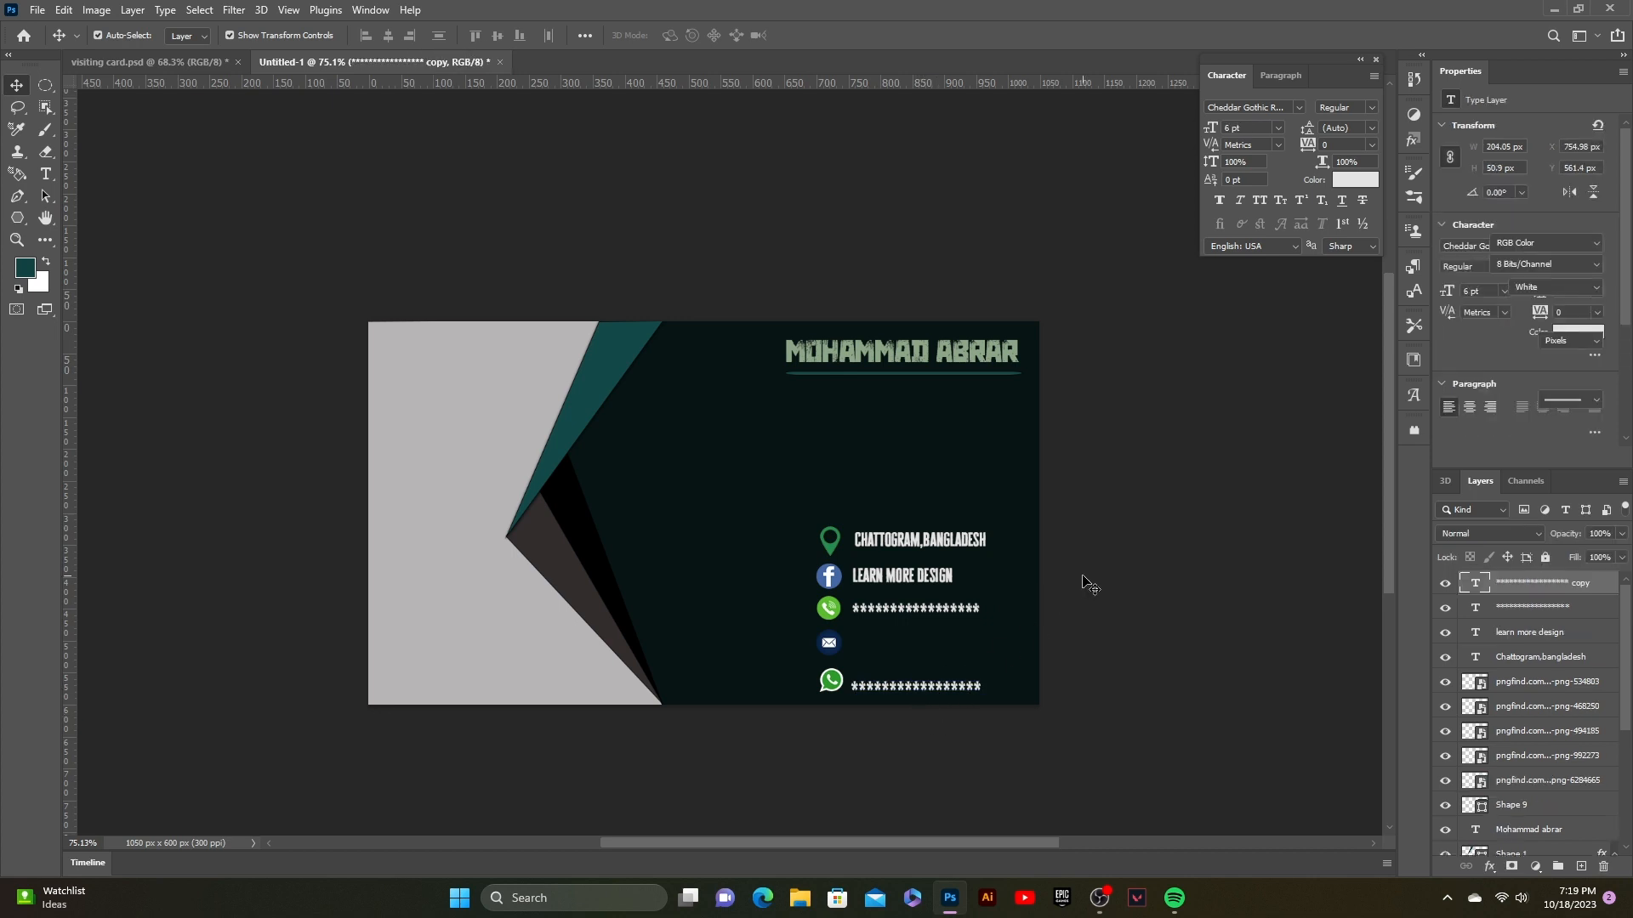
left_click(908, 685)
left_click(930, 689)
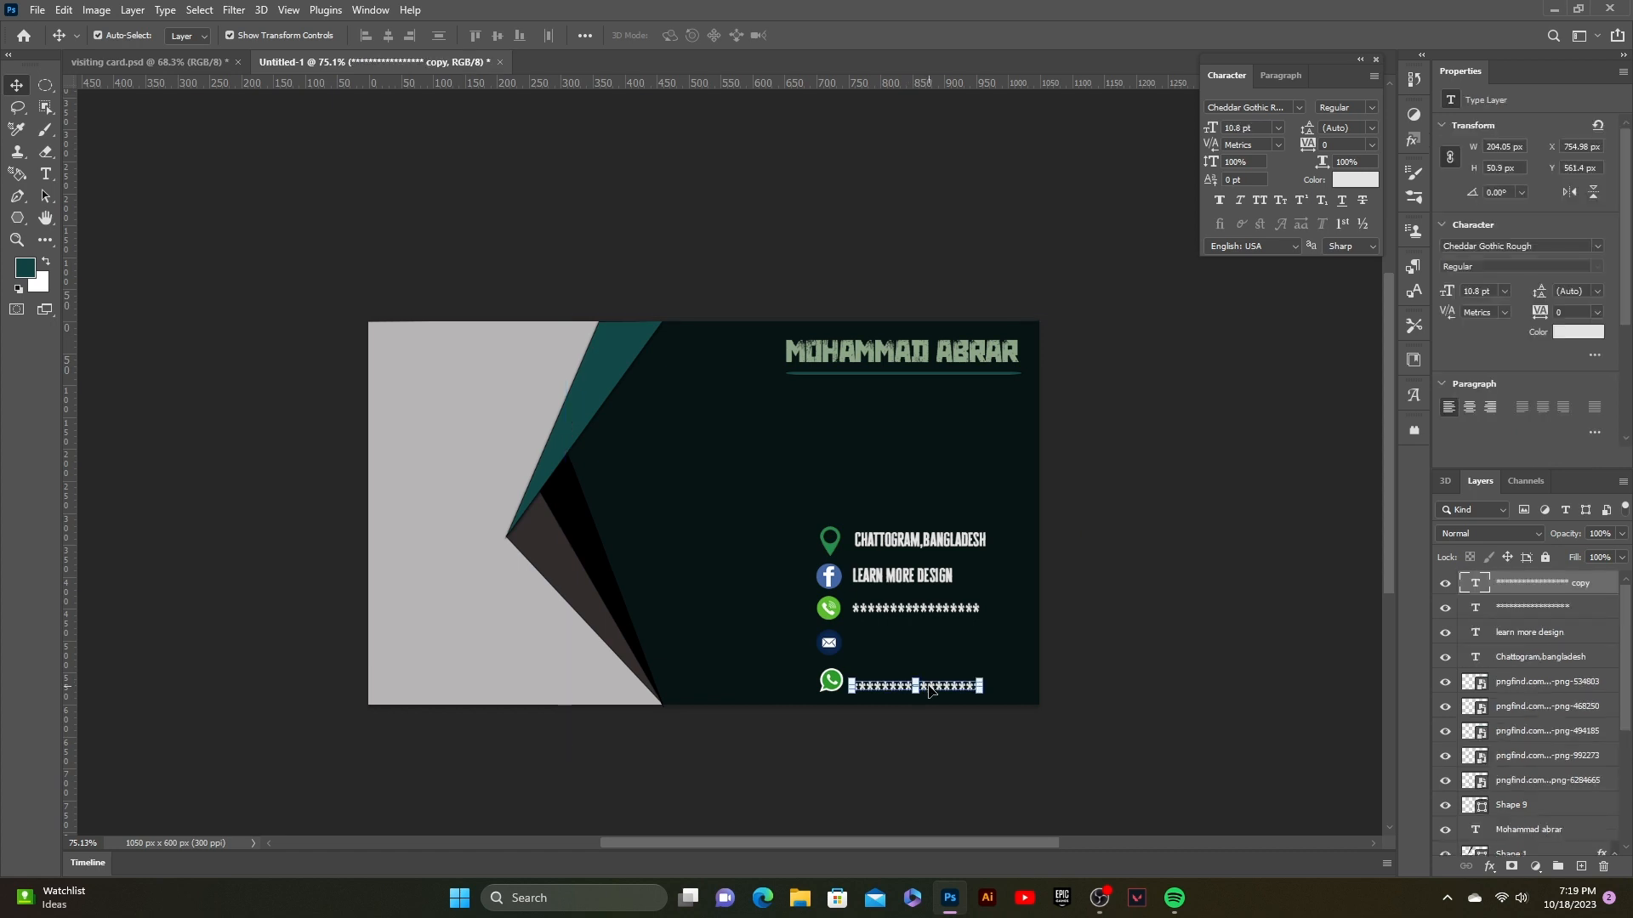
left_click_drag(929, 689, 930, 686)
left_click(1063, 672)
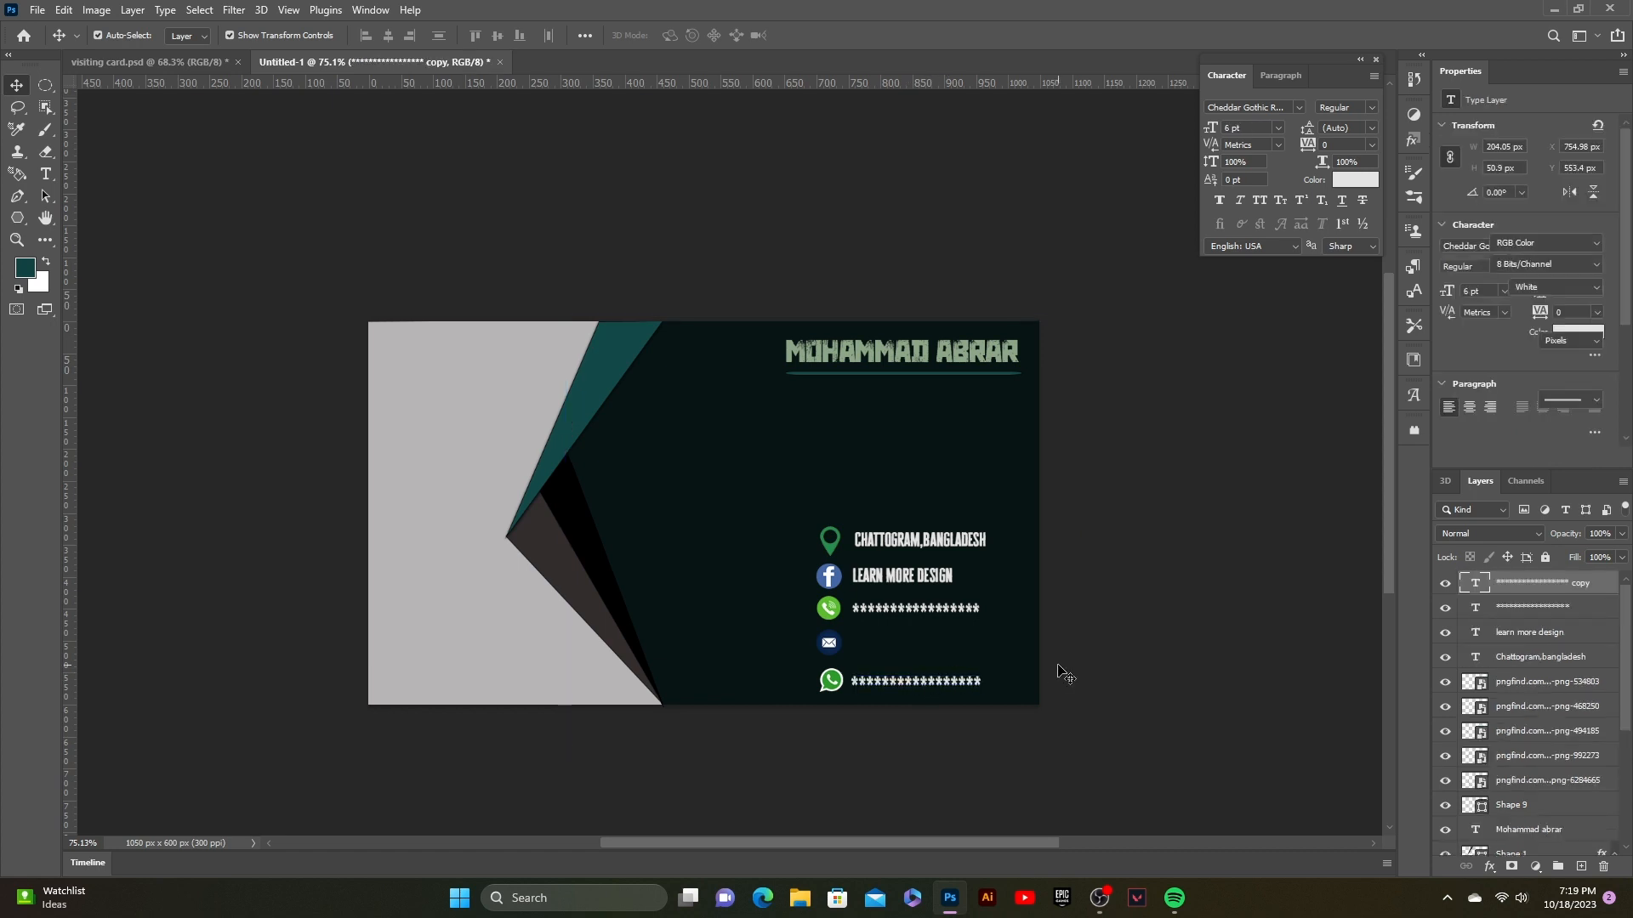
Step: Type the email address in Agency FB beside the mail icon
left_click(45, 173)
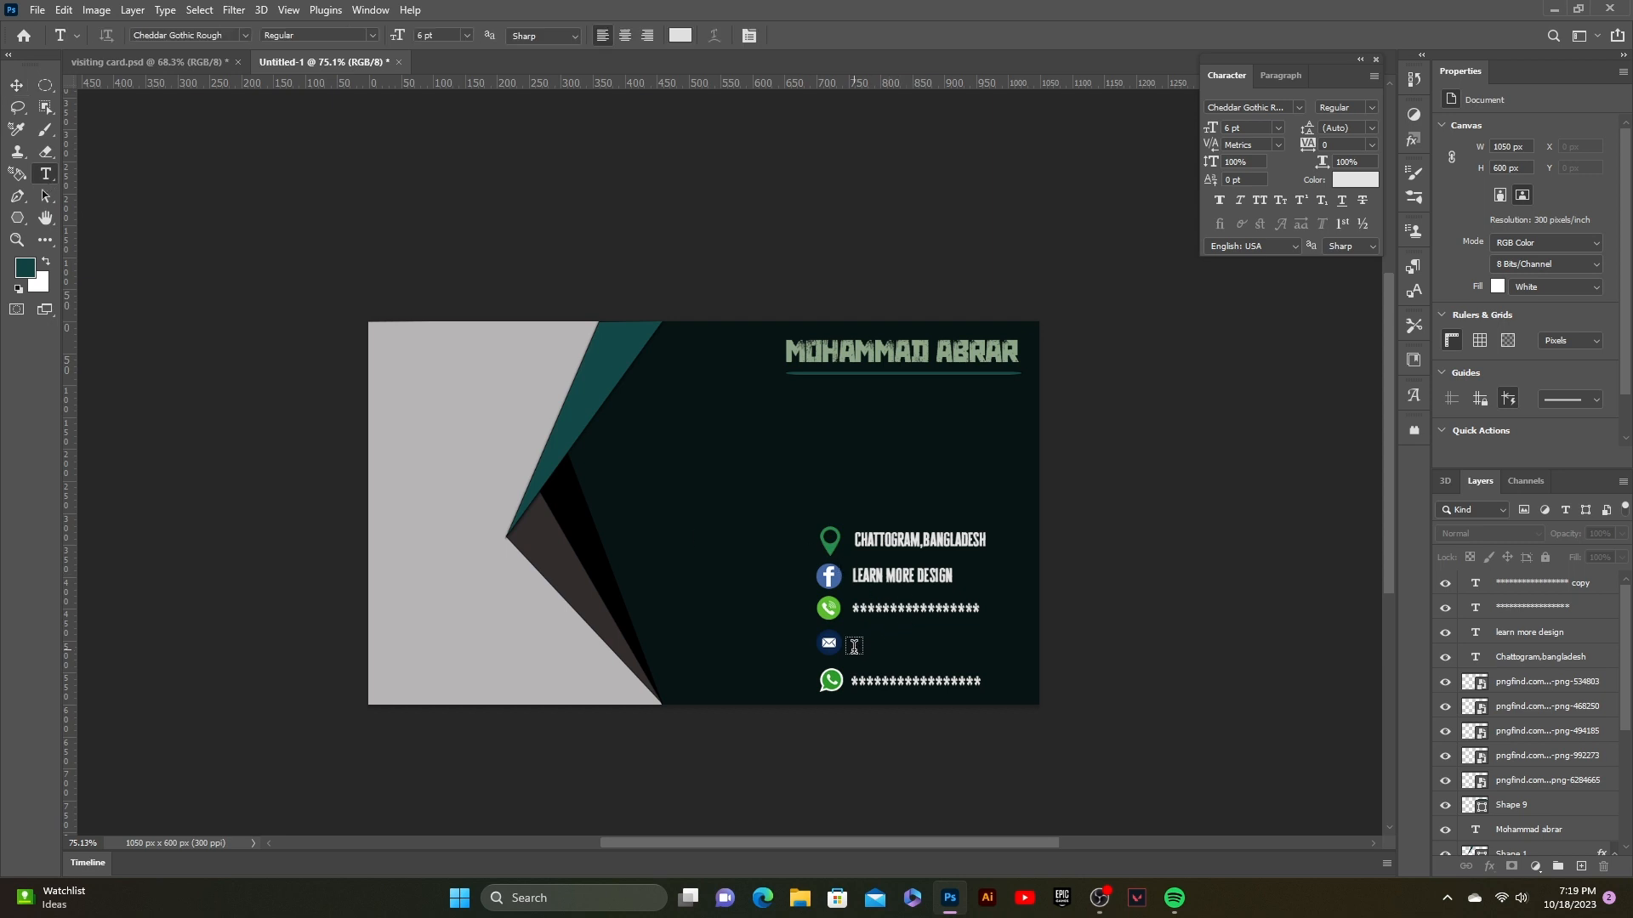
left_click(1300, 108)
left_click(1319, 162)
left_click(1299, 108)
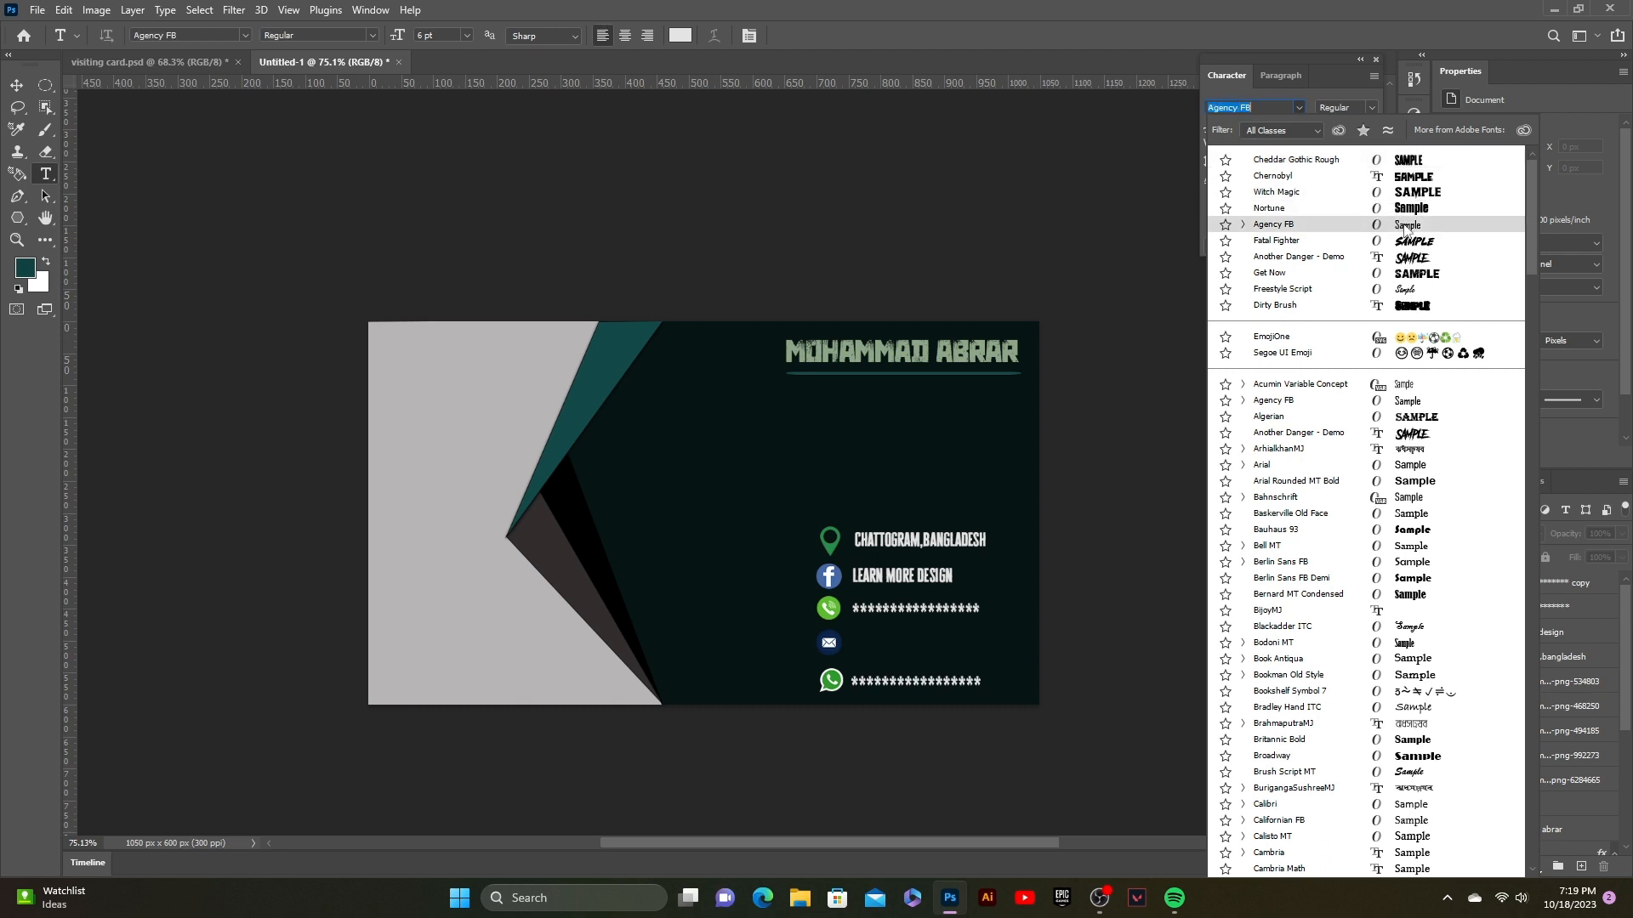
left_click(859, 650)
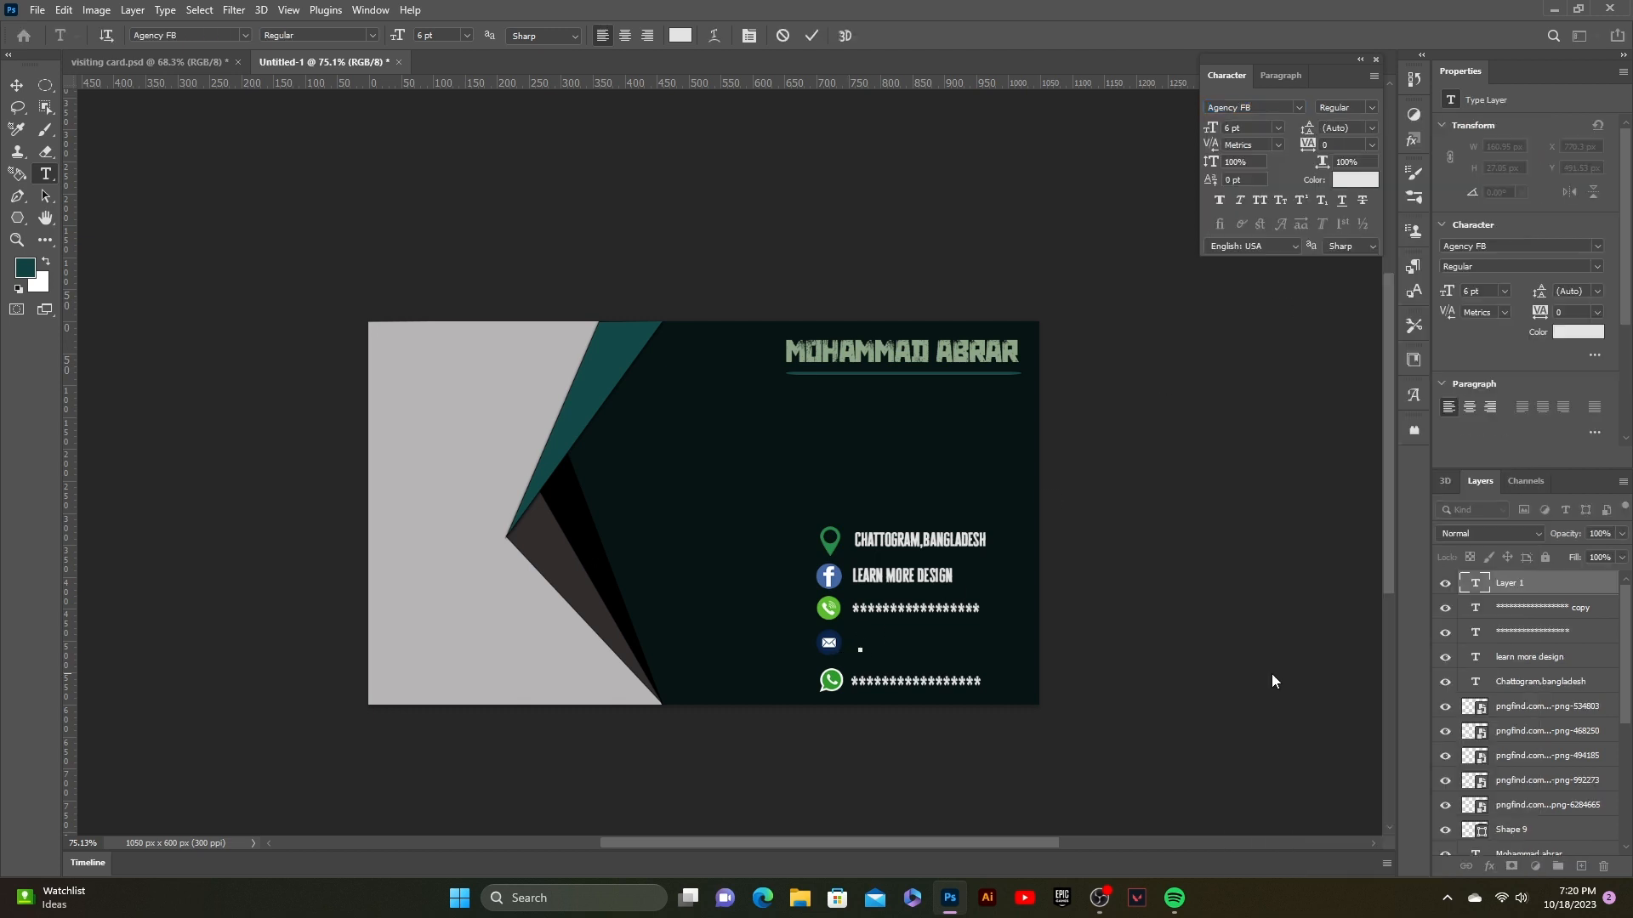
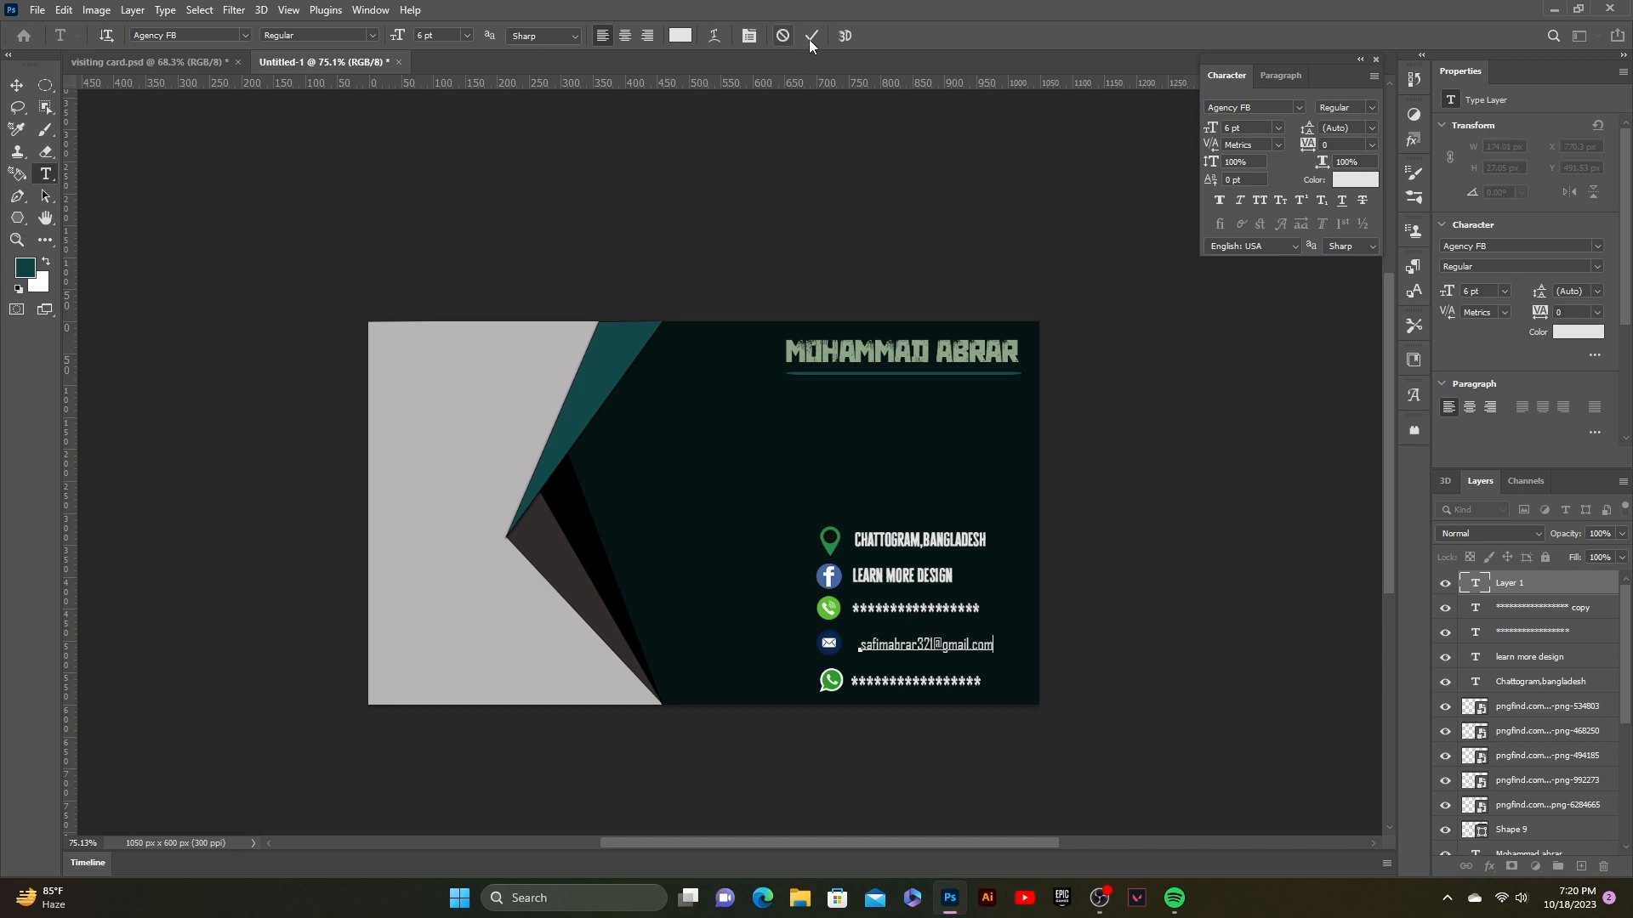
left_click(812, 36)
Step: Enlarge the email text slightly
key("v")
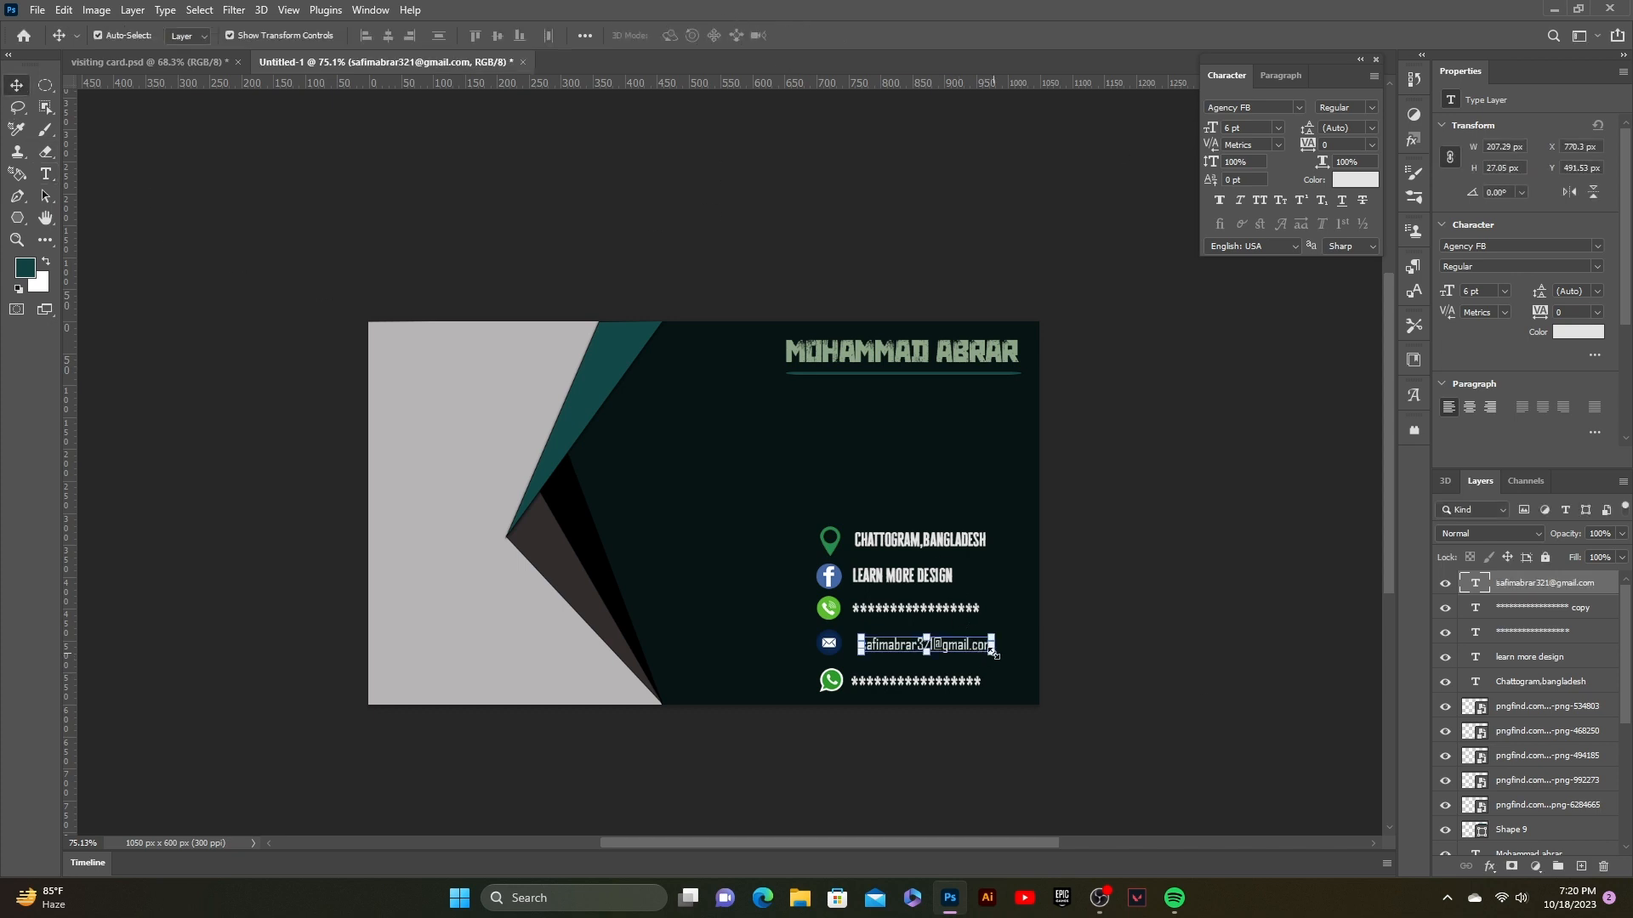
left_click_drag(994, 655, 953, 644)
left_click(929, 139)
left_click(1058, 587)
left_click(1030, 563)
Step: Stretch 'LEARN MORE DESIGN' to about 135% width and shift it left
left_click(937, 576)
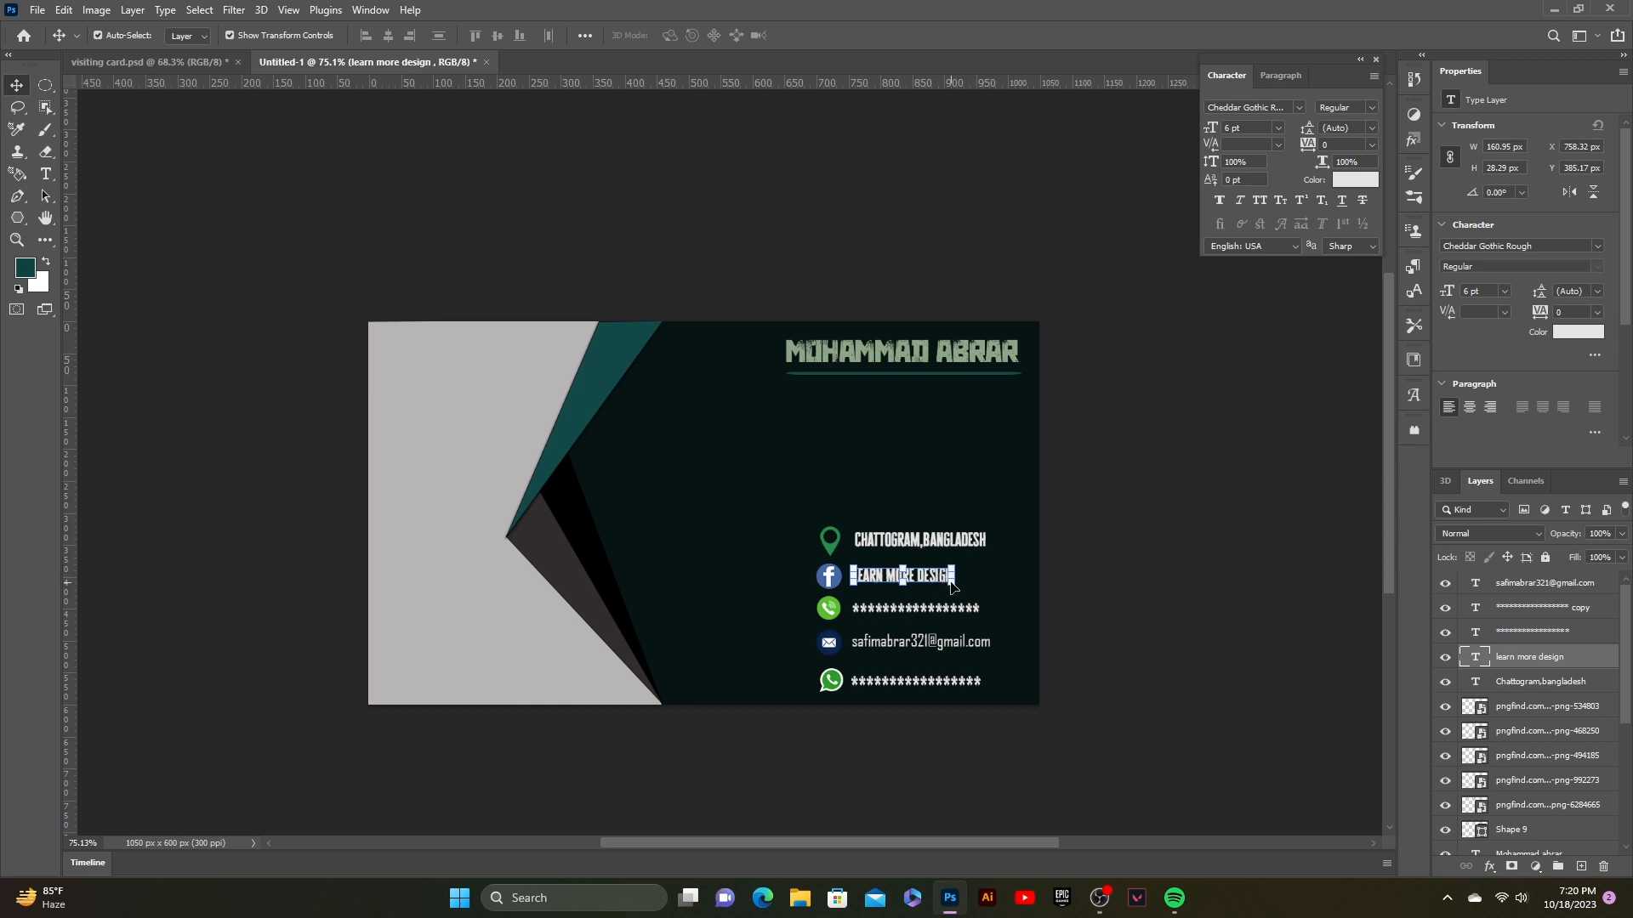
left_click_drag(953, 577, 1009, 576)
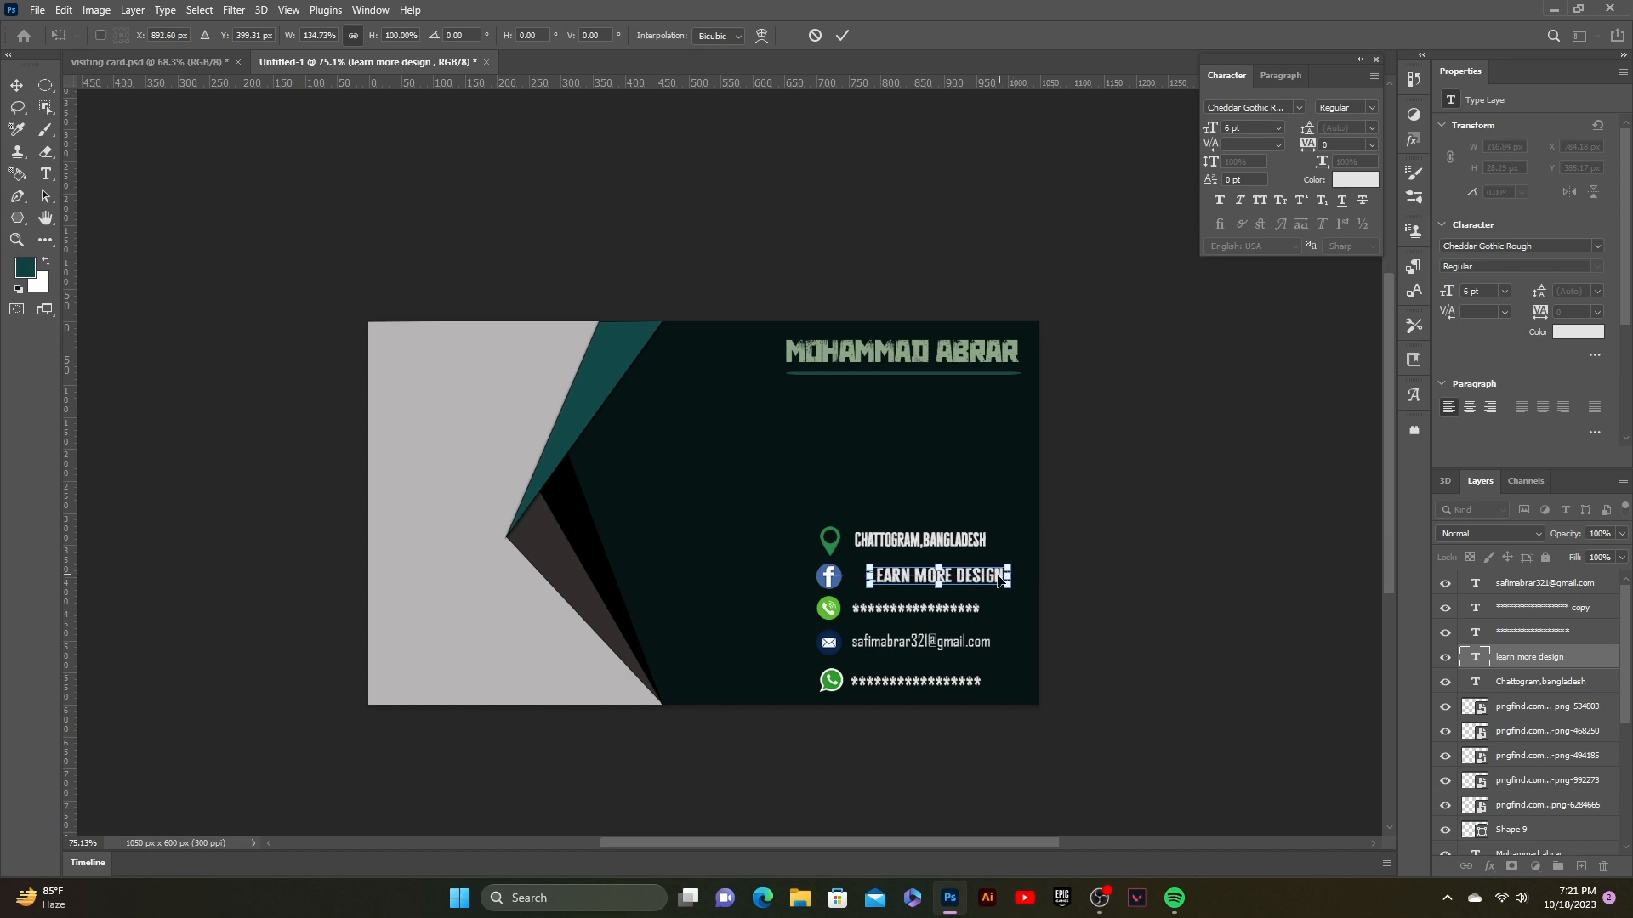
key("Left")
key("Left")
key("Left")
key("Left")
key("Left")
key("Left")
key("Left")
key("Left")
key("Left")
key("Left")
key("Left")
key("Left")
key("Left")
key("Left")
key("Left")
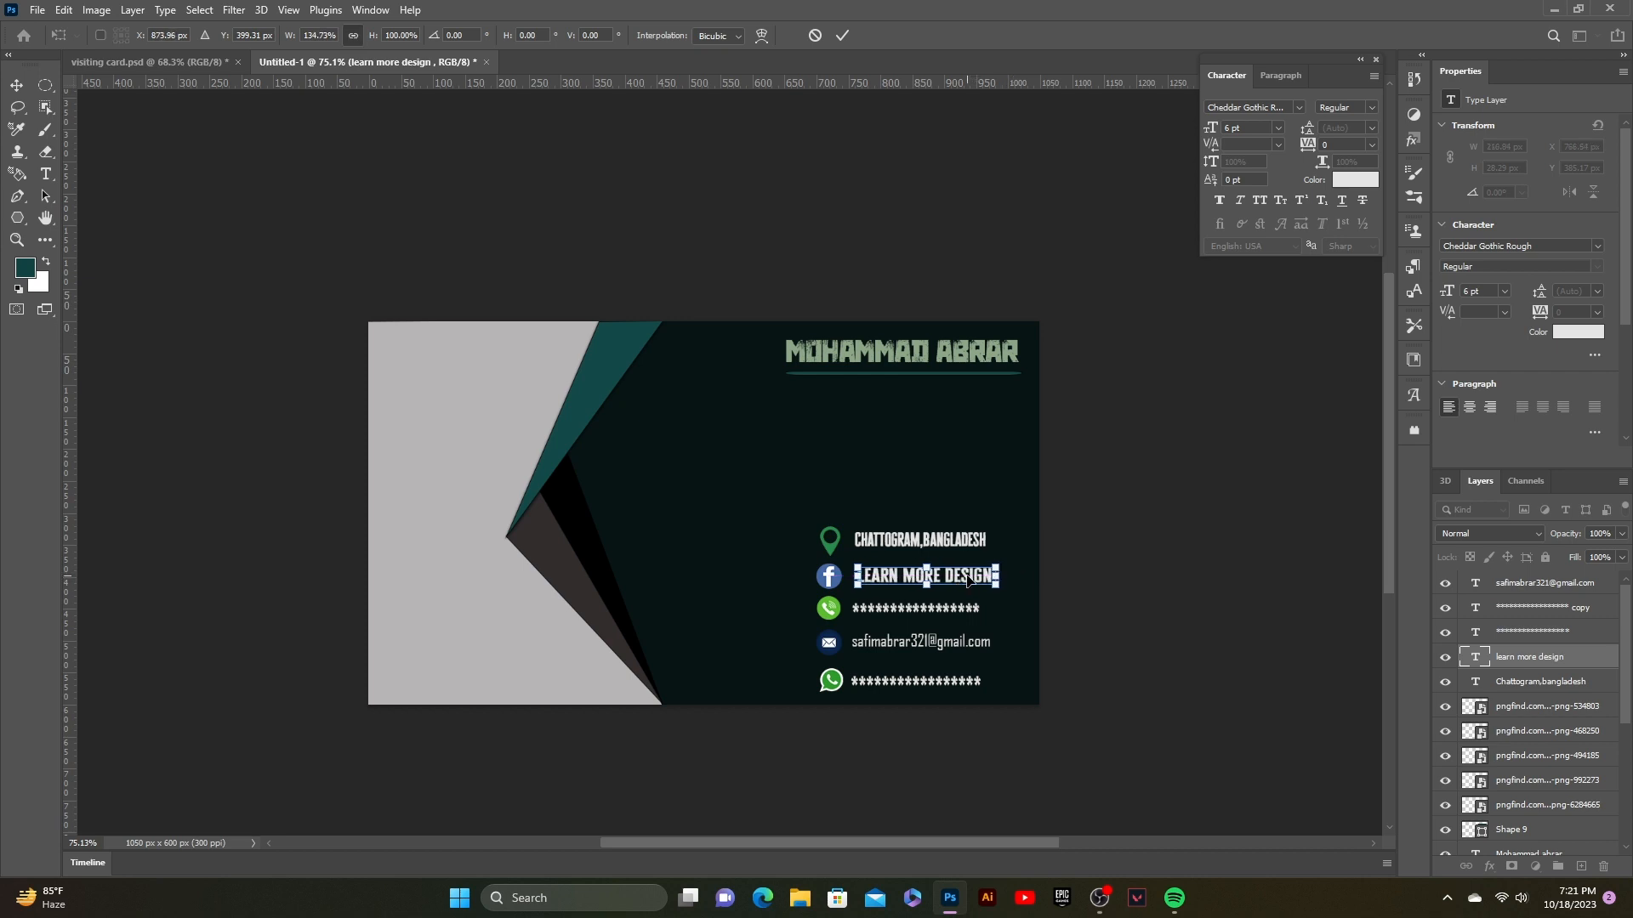
left_click(842, 35)
left_click(936, 545)
left_click(1141, 499)
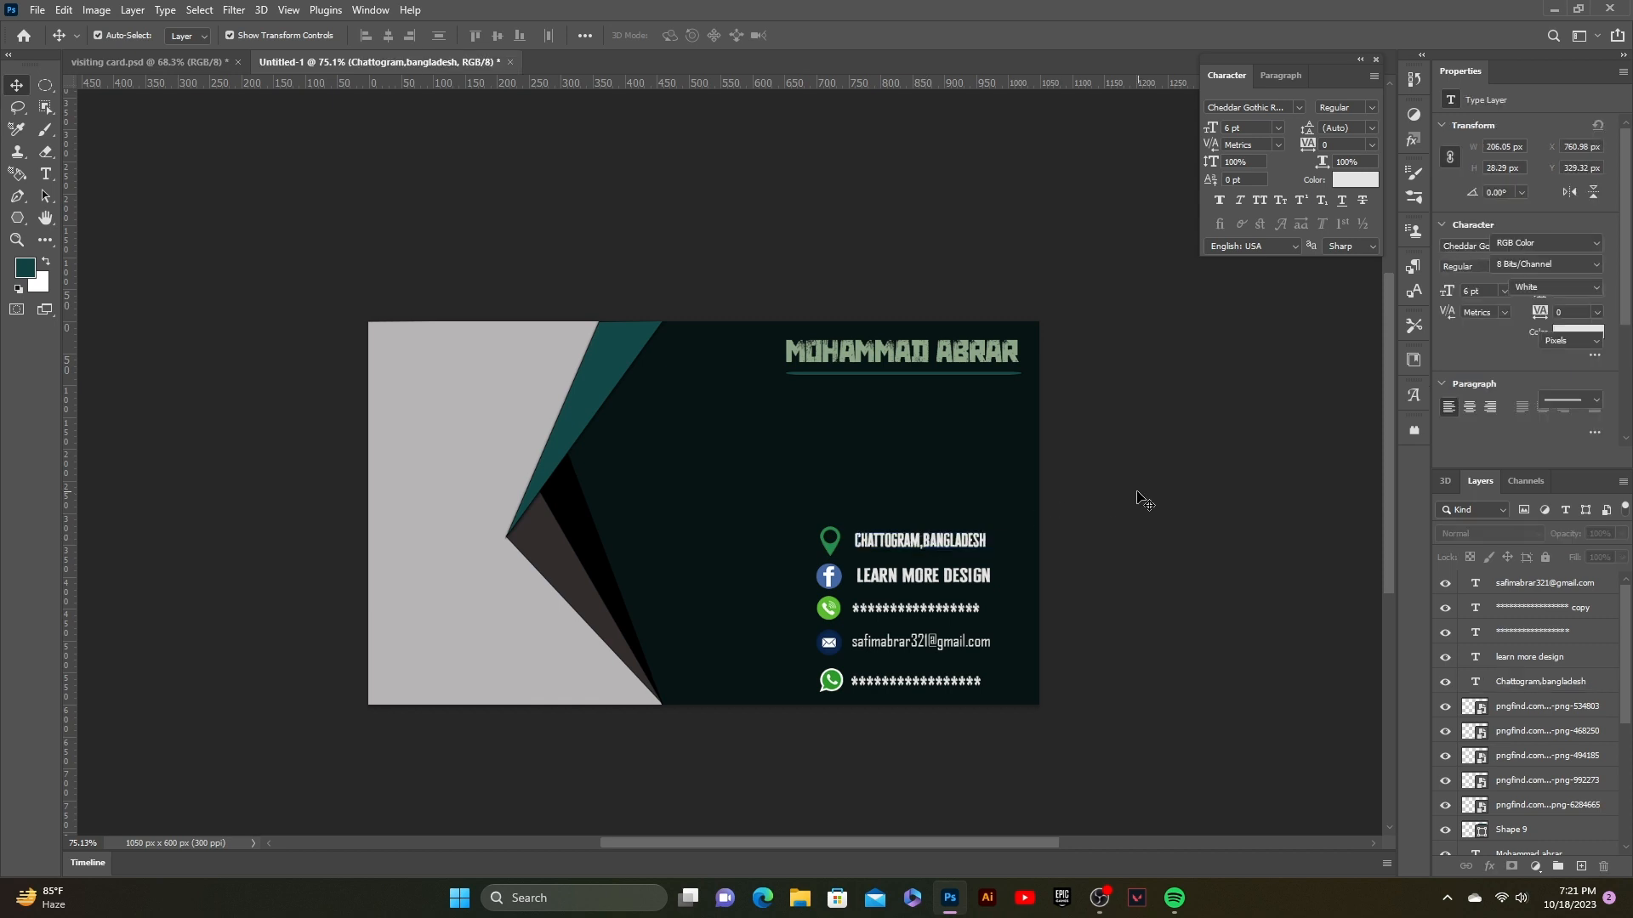
left_click(36, 9)
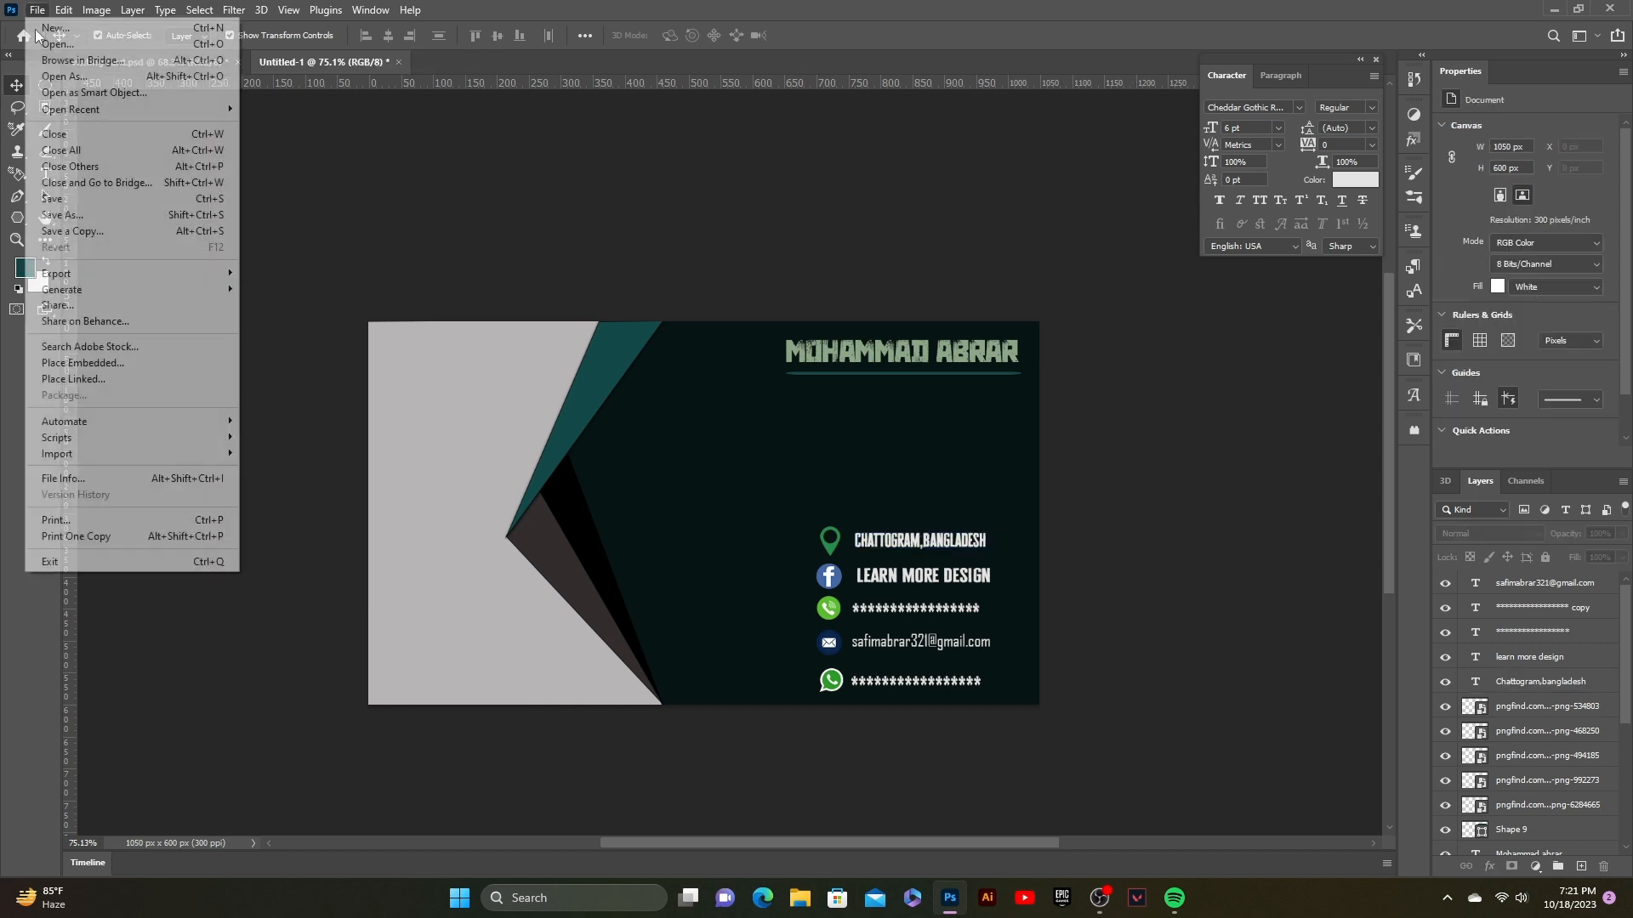
Step: Embed the QR code PNG from Downloads and shrink it into the card's bottom-left corner
left_click(85, 368)
left_click(501, 148)
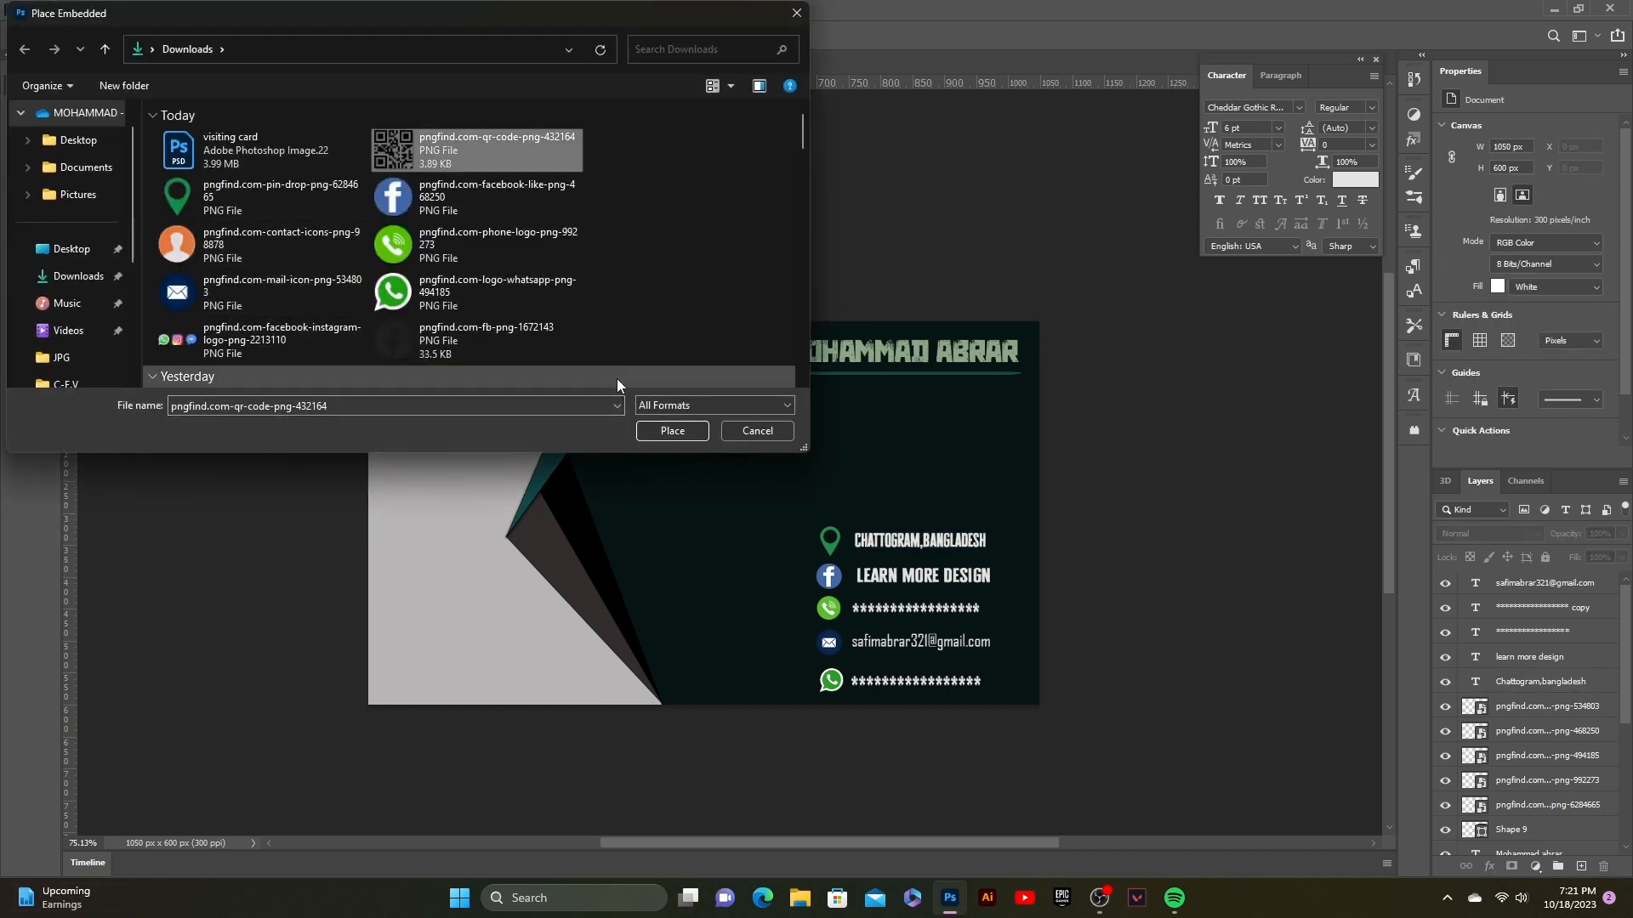
left_click(655, 418)
left_click_drag(894, 705, 410, 673)
left_click(842, 119)
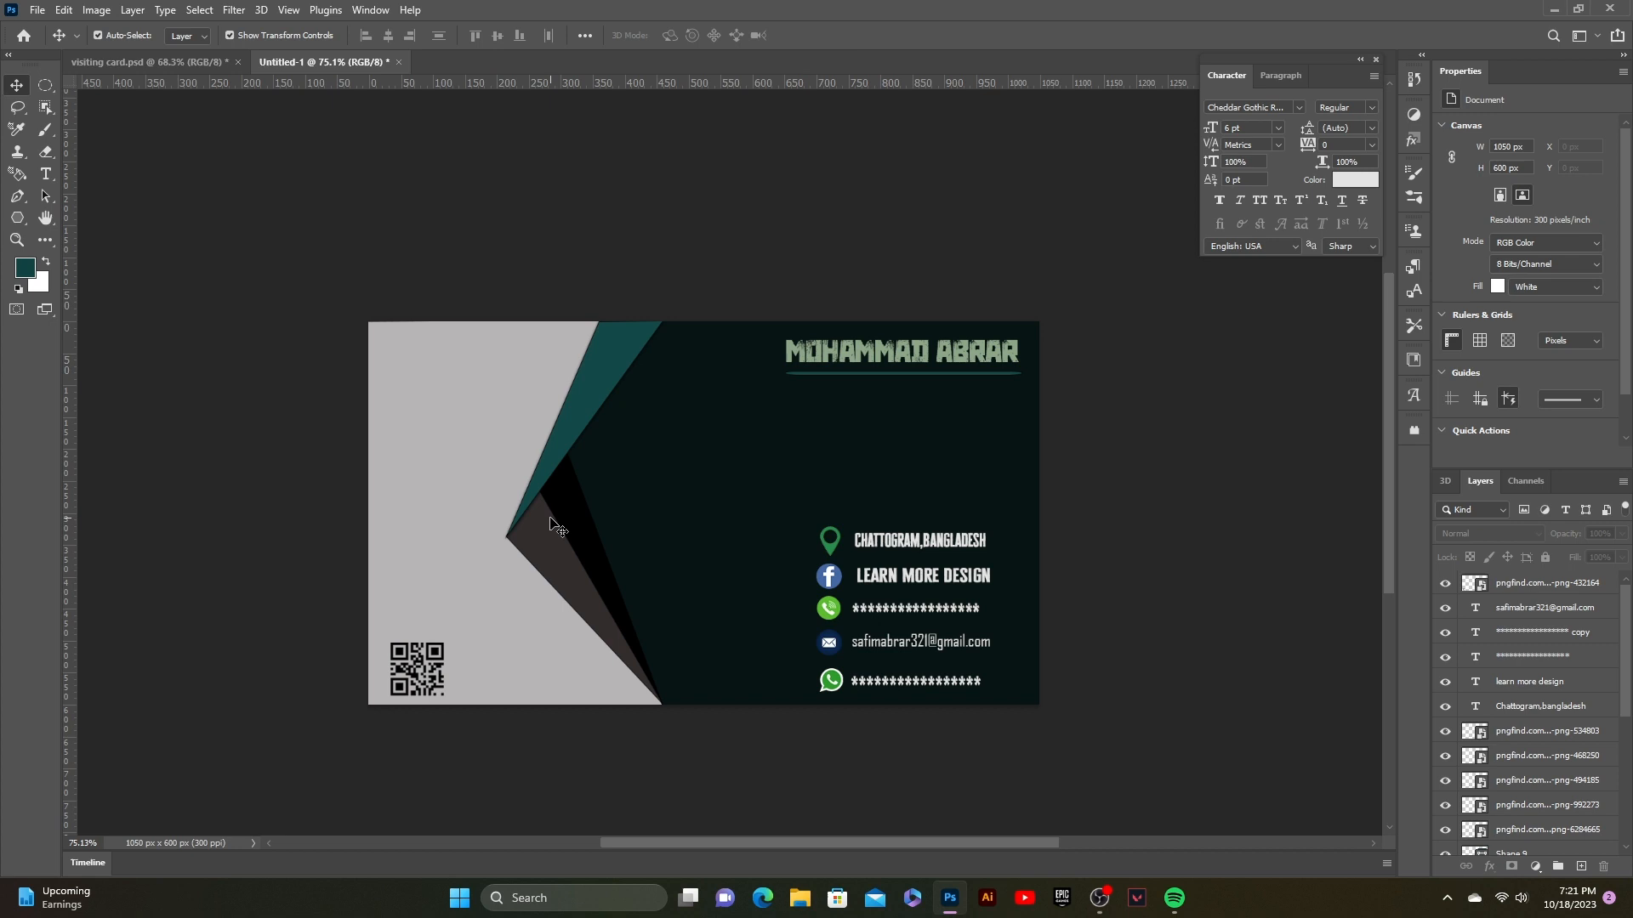
Step: Clear the accidental shape selection, reselect the QR code layer, then deselect it
left_click(436, 699)
left_click(880, 716)
left_click(437, 690)
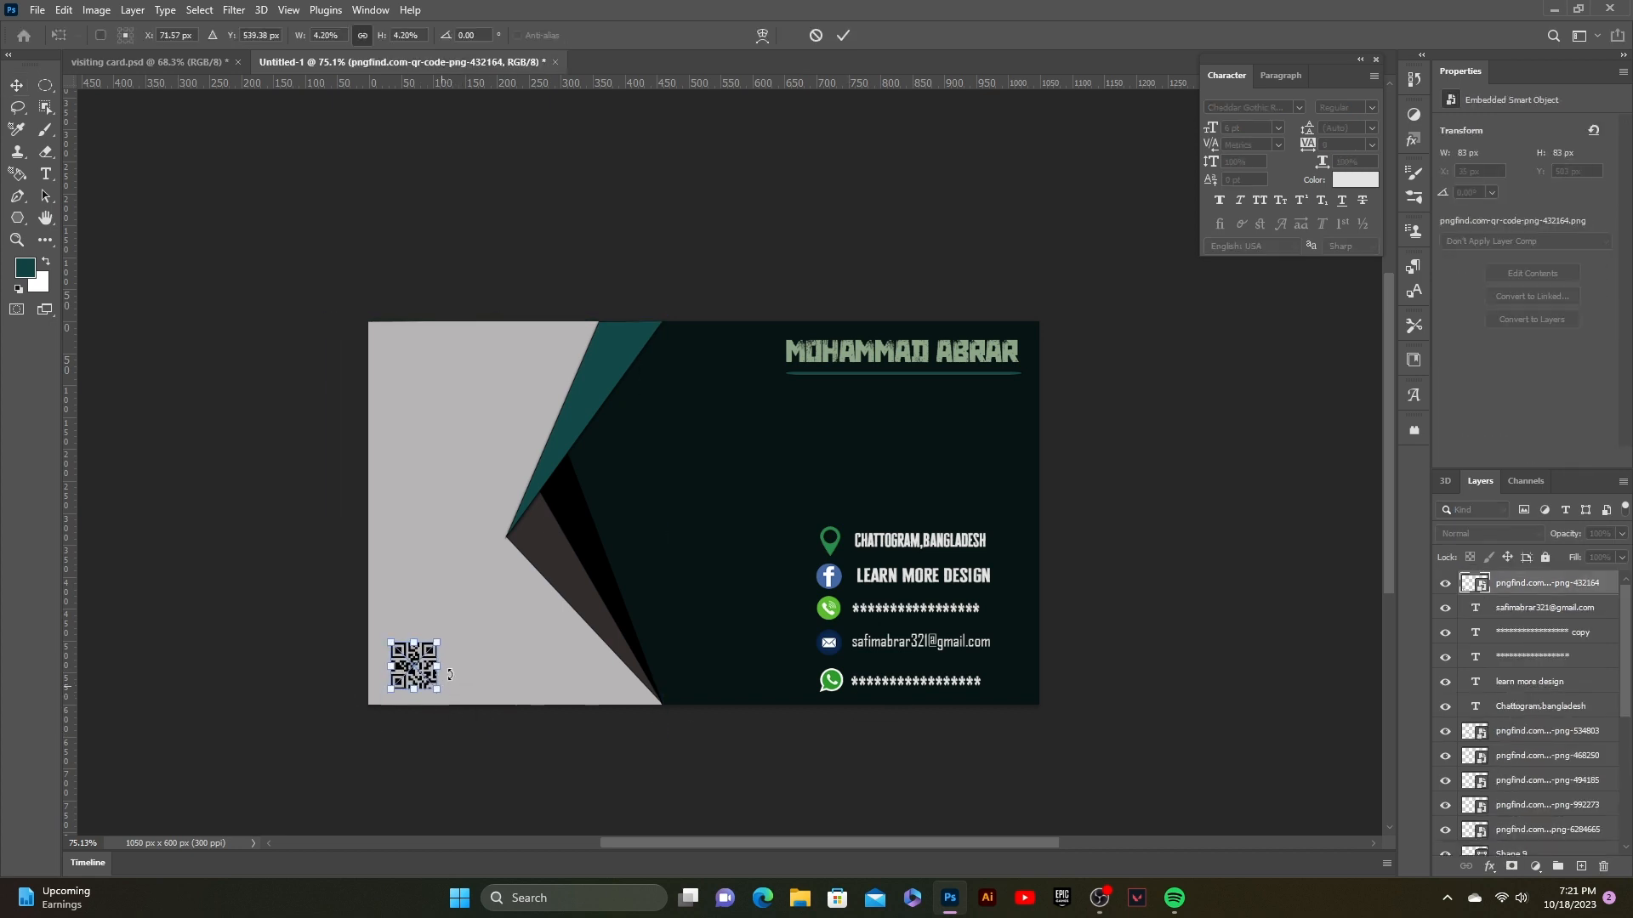
left_click(748, 151)
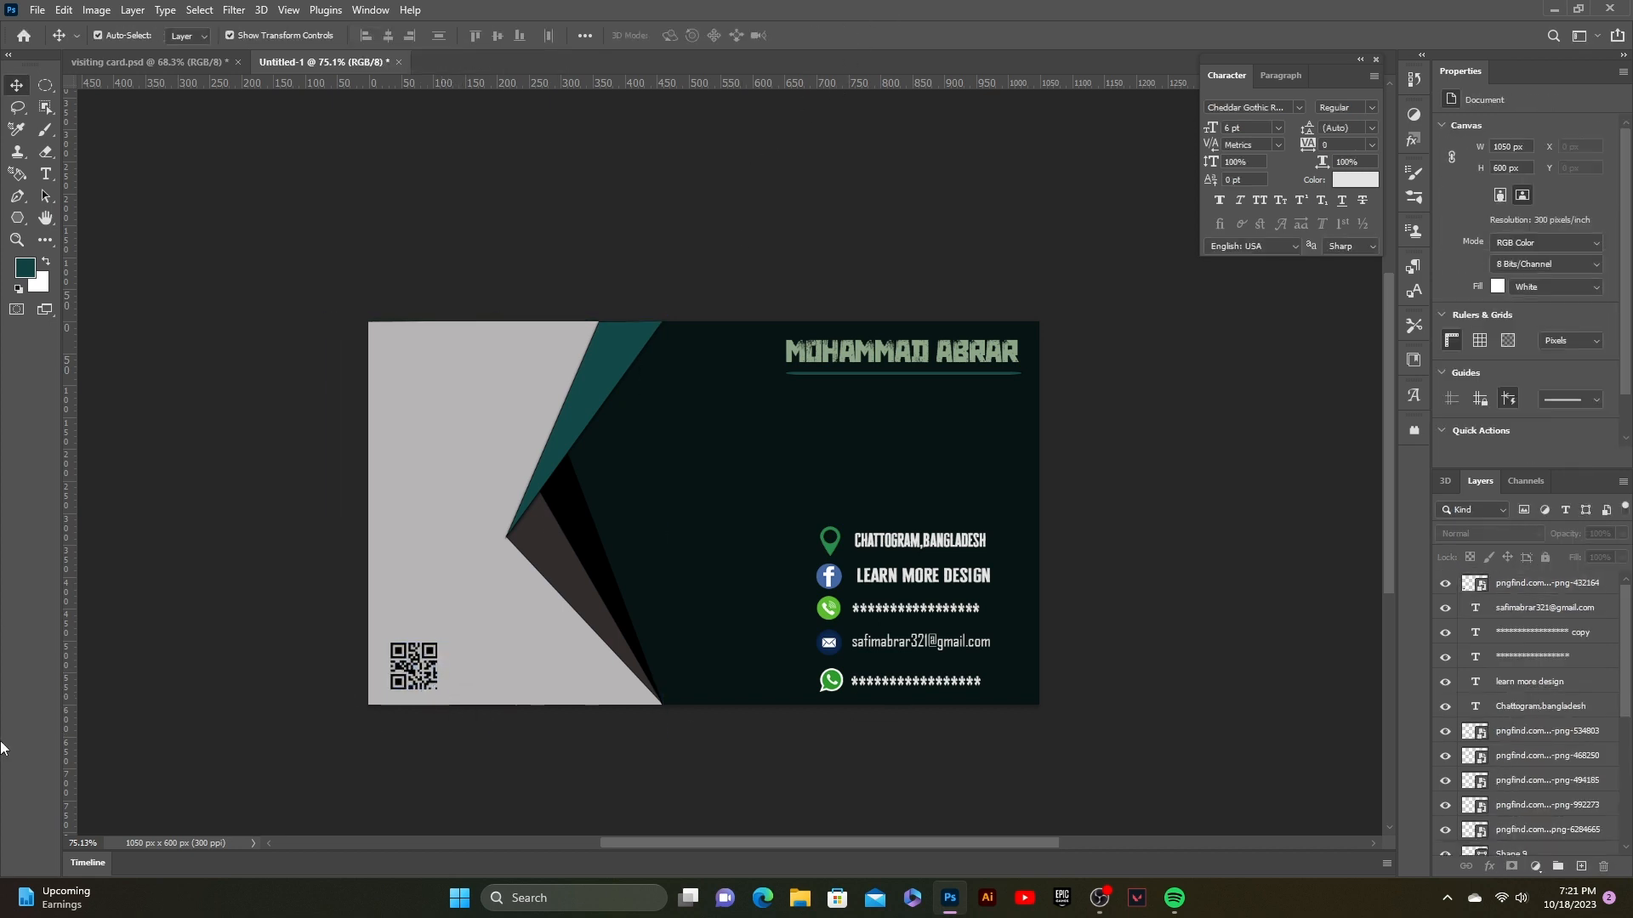
left_click(45, 16)
Step: Embed the Asset 5@2x logo from the PNG folder and scale it into the top-left corner
left_click(51, 357)
left_click(59, 332)
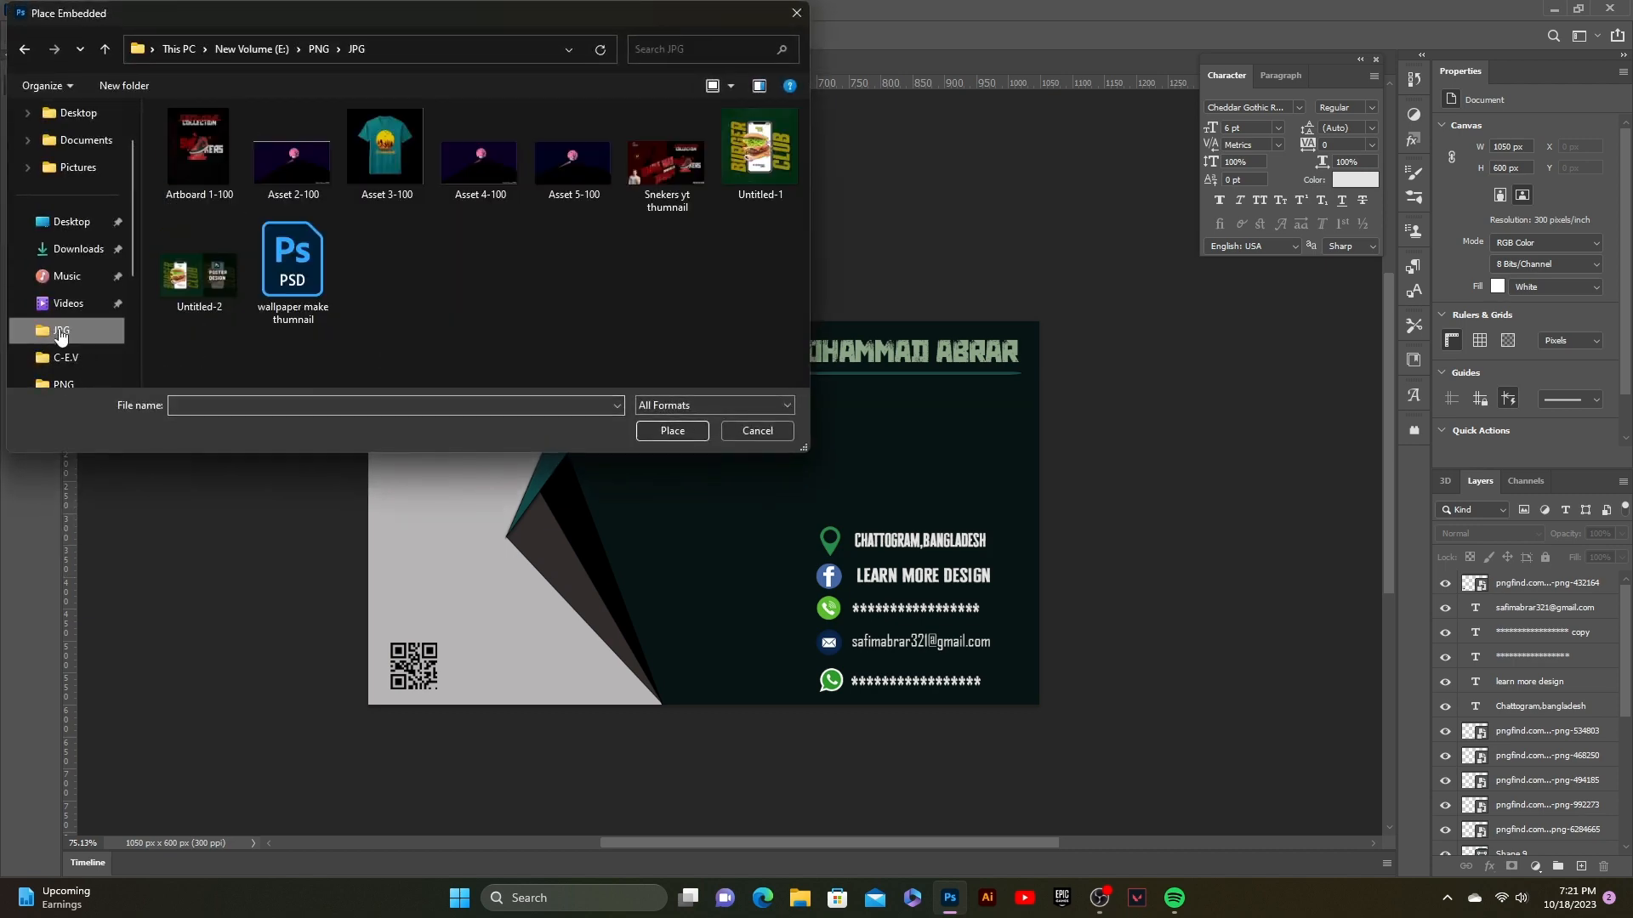
scroll(59, 336, "down", 1)
left_click(59, 330)
left_click(502, 166)
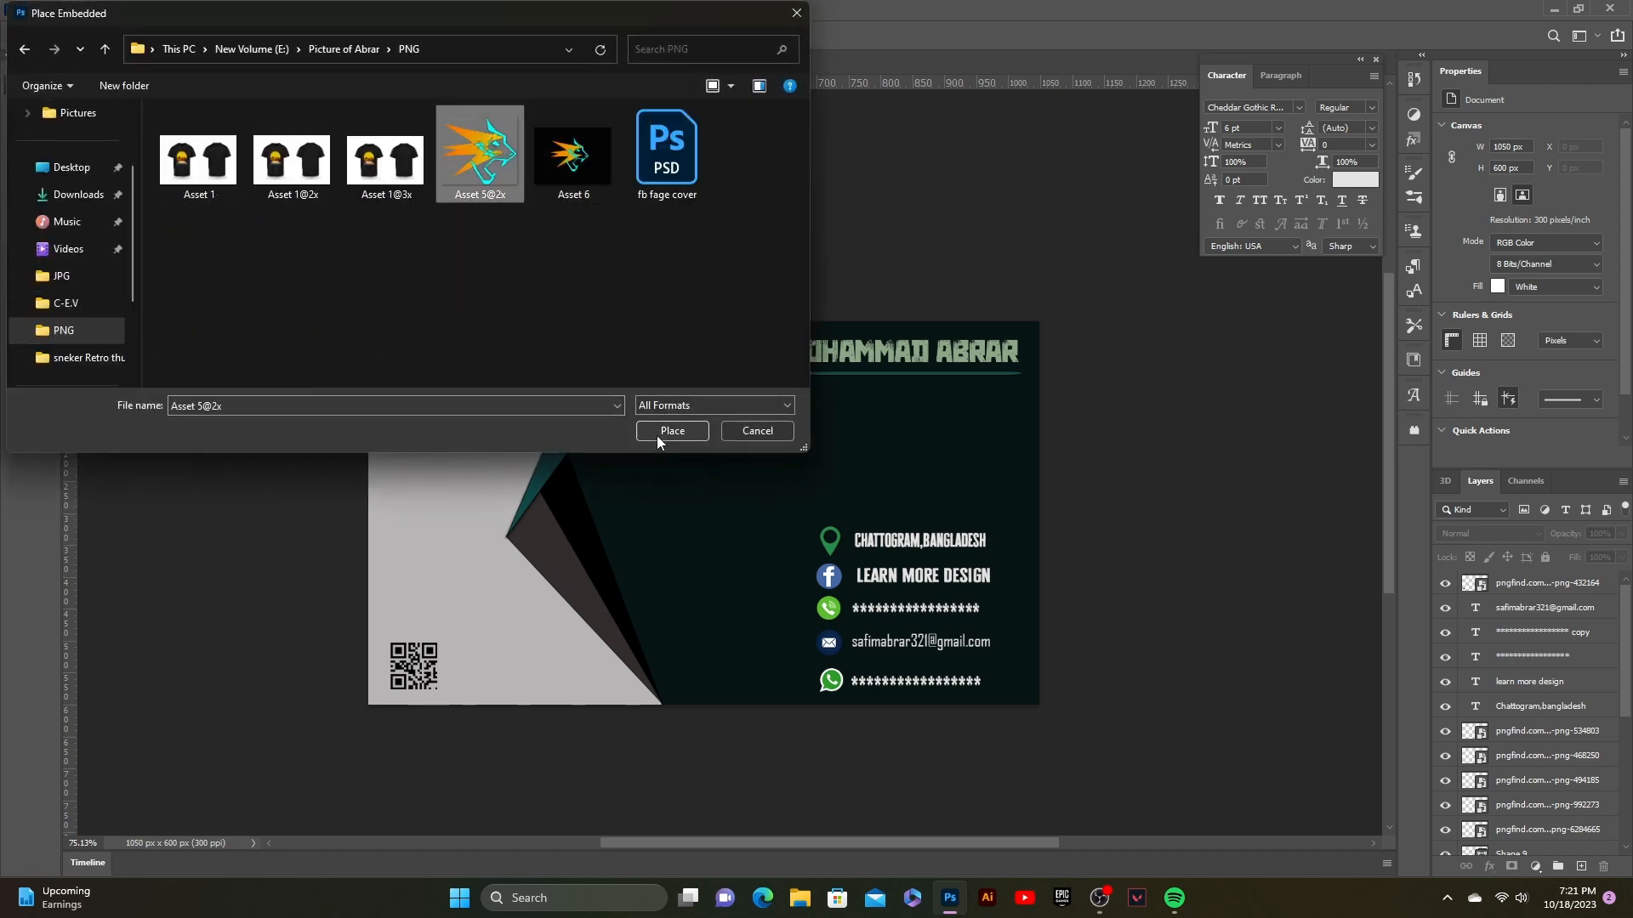
left_click(672, 430)
left_click_drag(916, 704, 422, 361)
left_click(843, 35)
Step: Give the logo a Drop Shadow with the default settings
left_click(1489, 867)
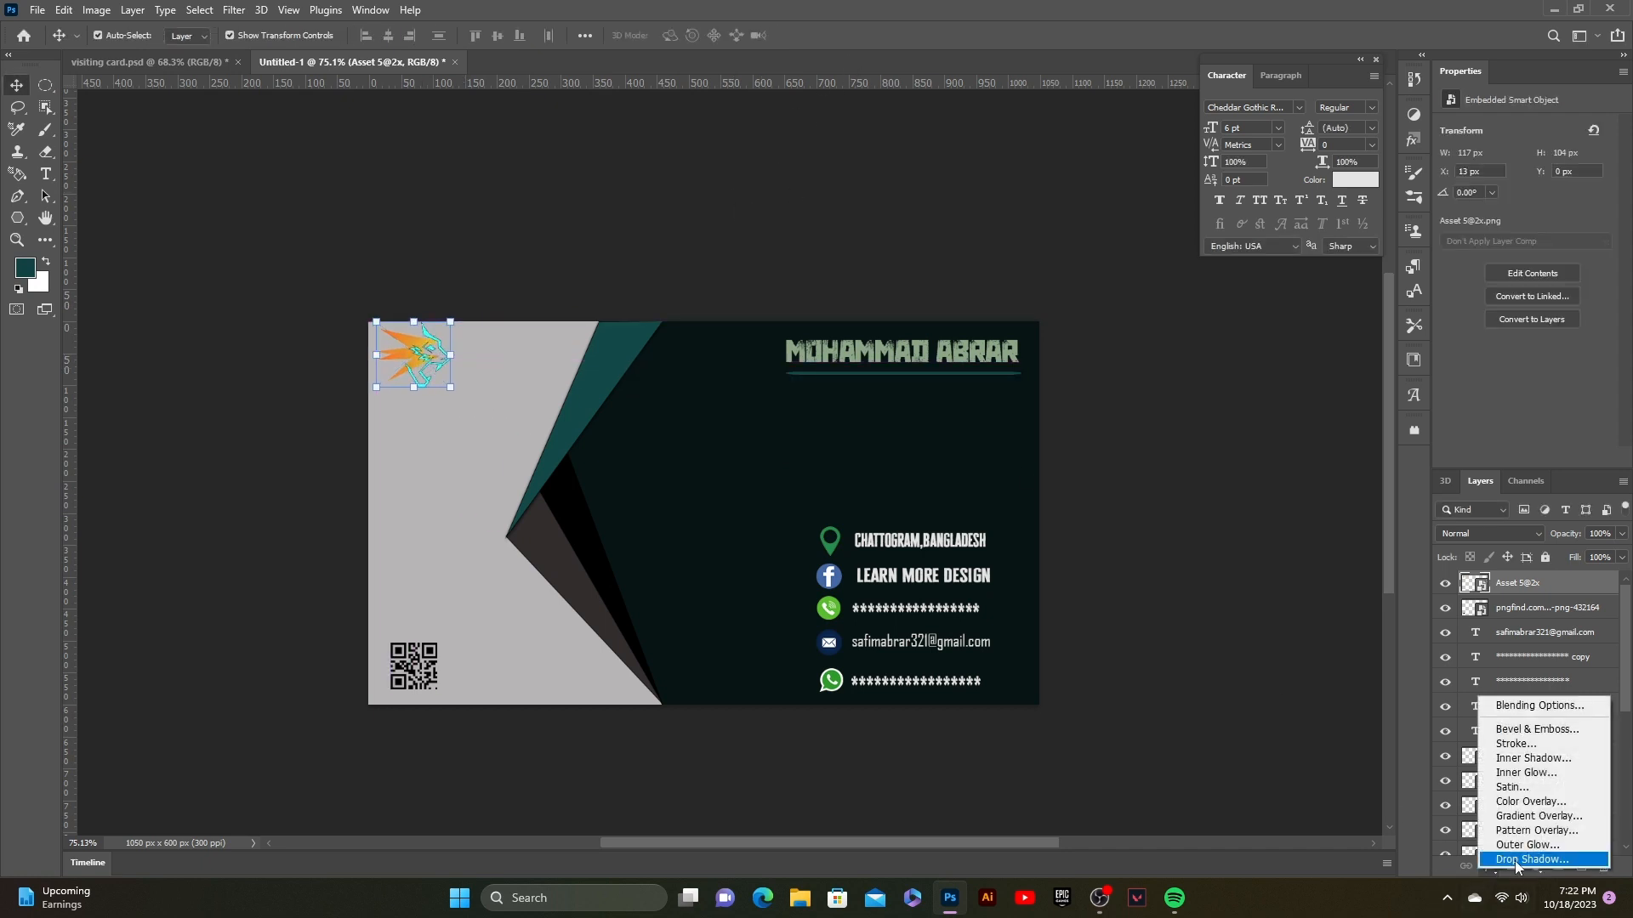
left_click(1514, 861)
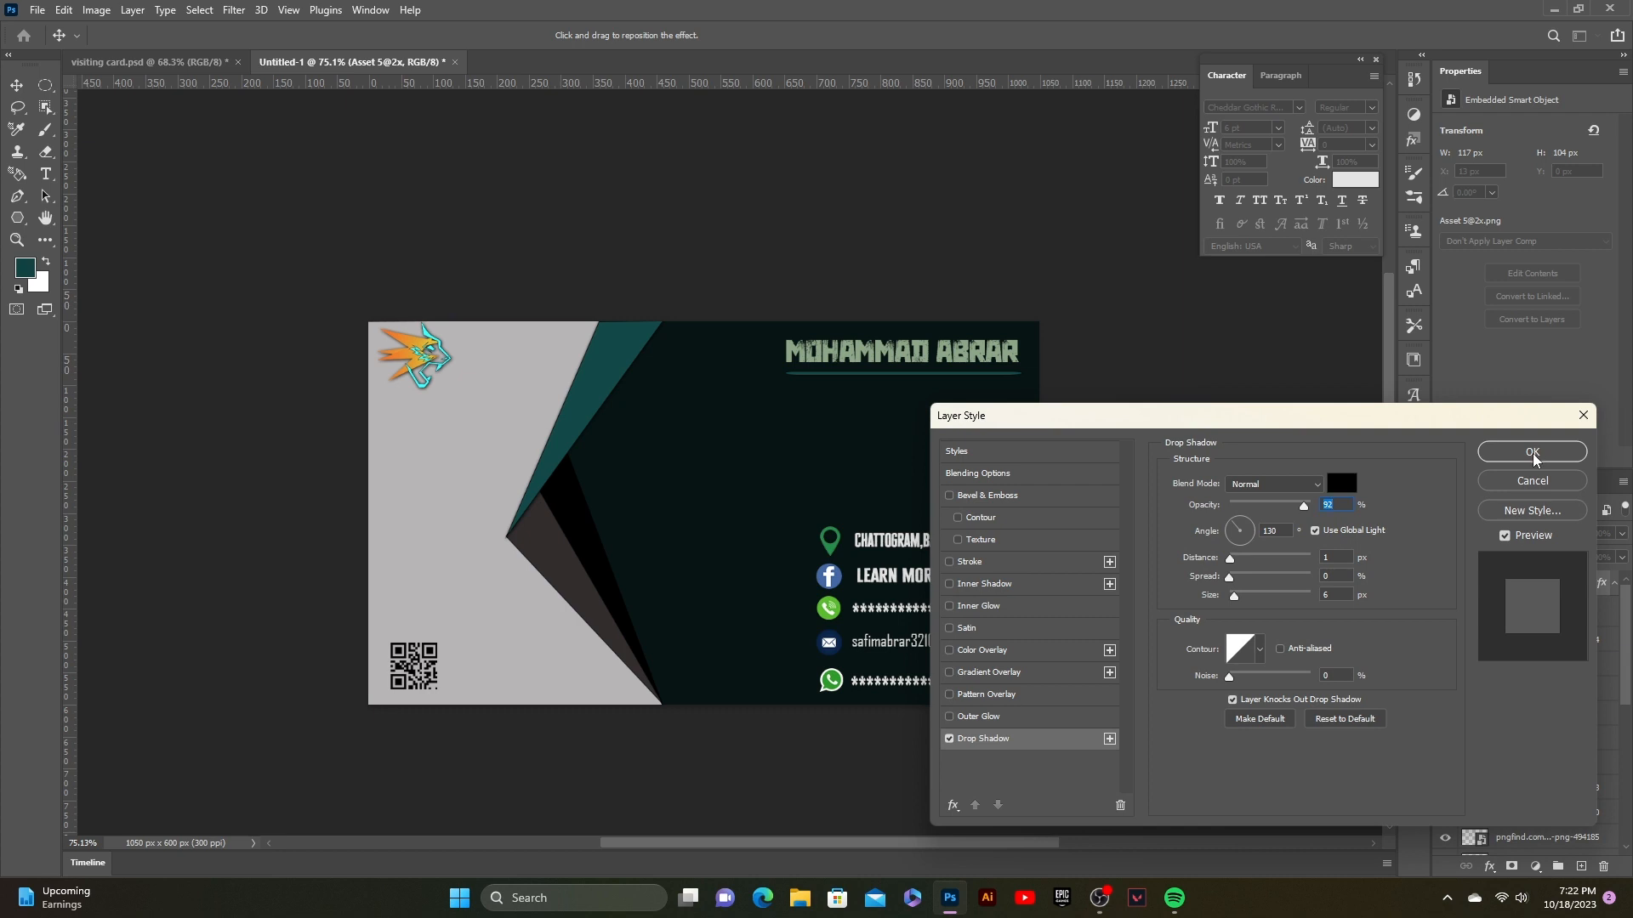
left_click(1531, 454)
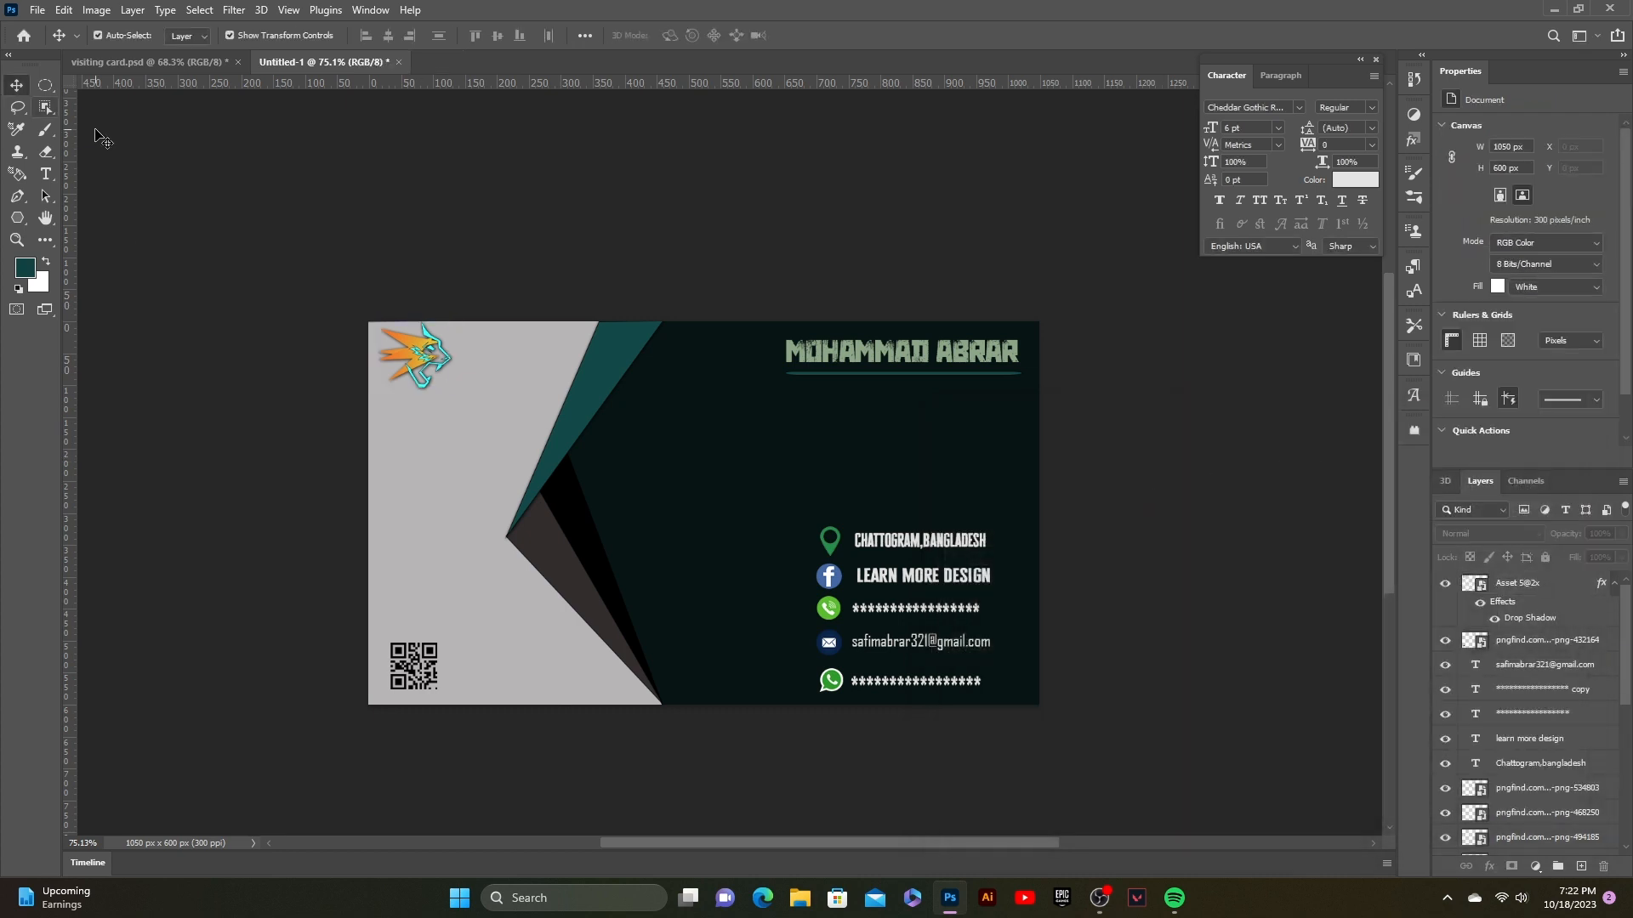
Step: Add a caption below the logo, typed as 'learn morswe', and nudge it left
key("t")
left_click(407, 402)
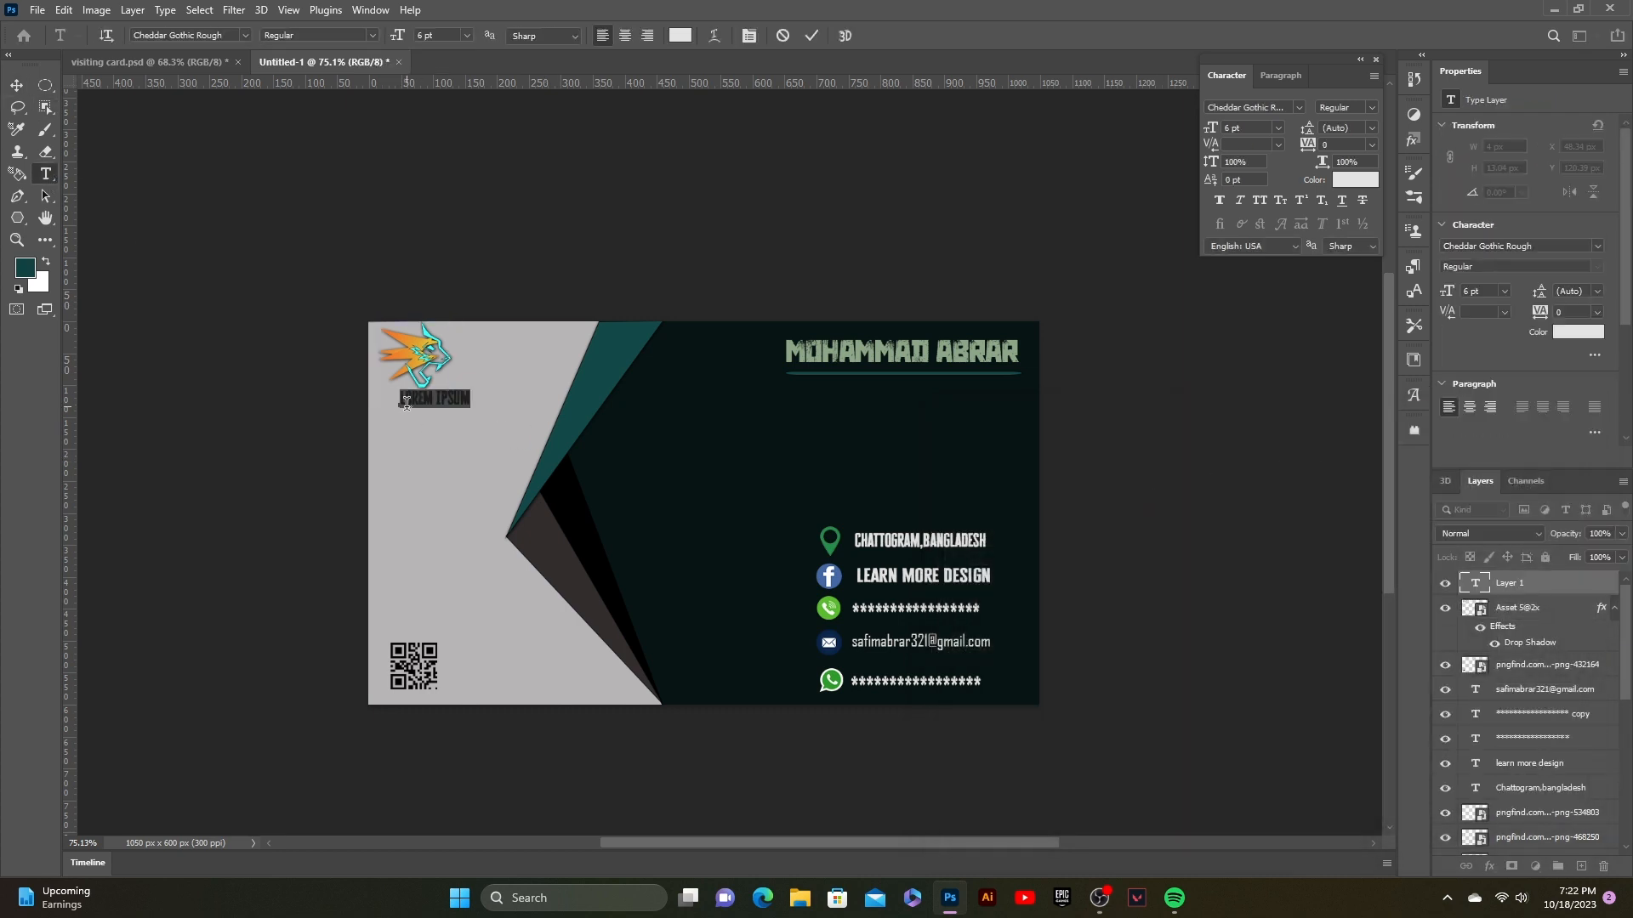
key("BackSpace")
type("learn morswe")
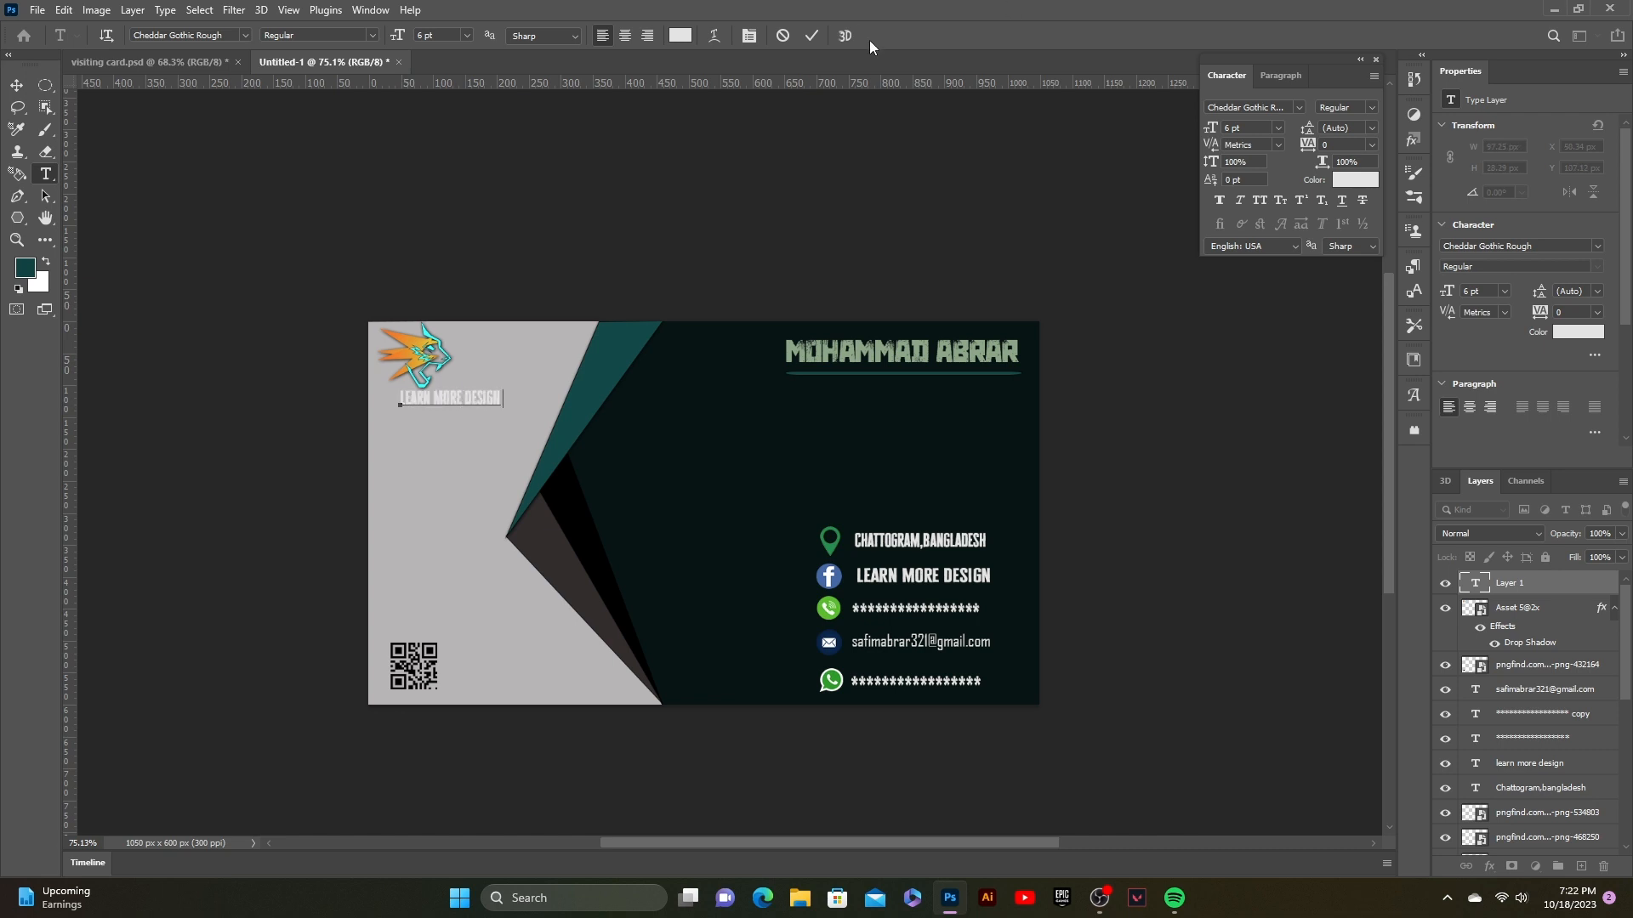
left_click(812, 35)
key("v")
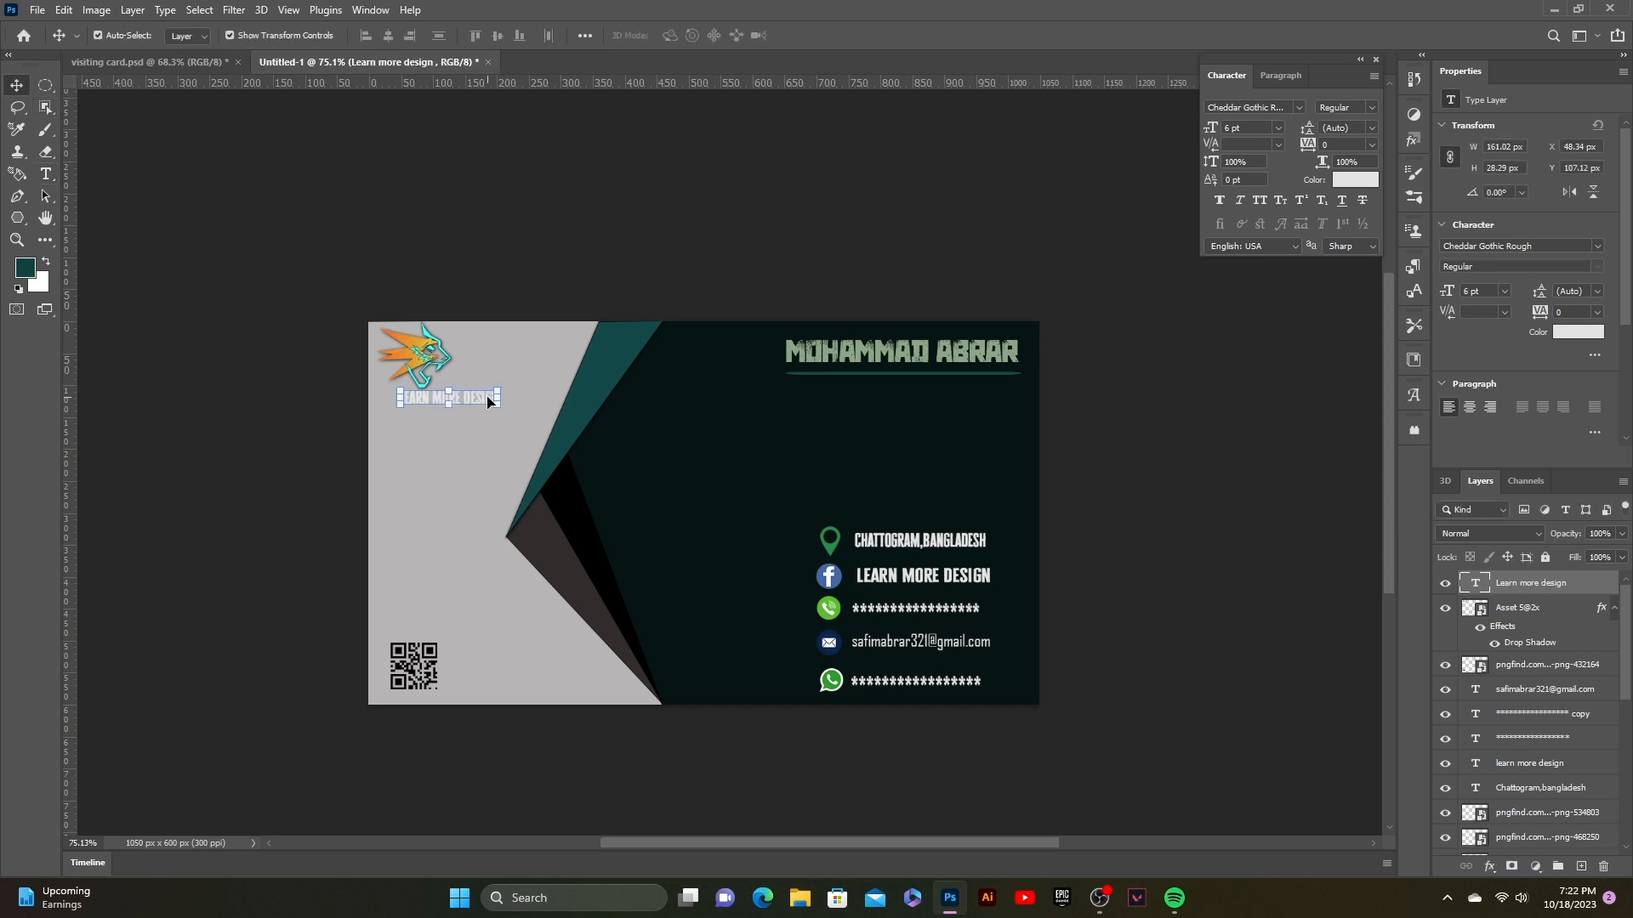
left_click_drag(490, 402, 479, 402)
Step: Colour the caption orange by sampling the logo's orange
left_click(1354, 180)
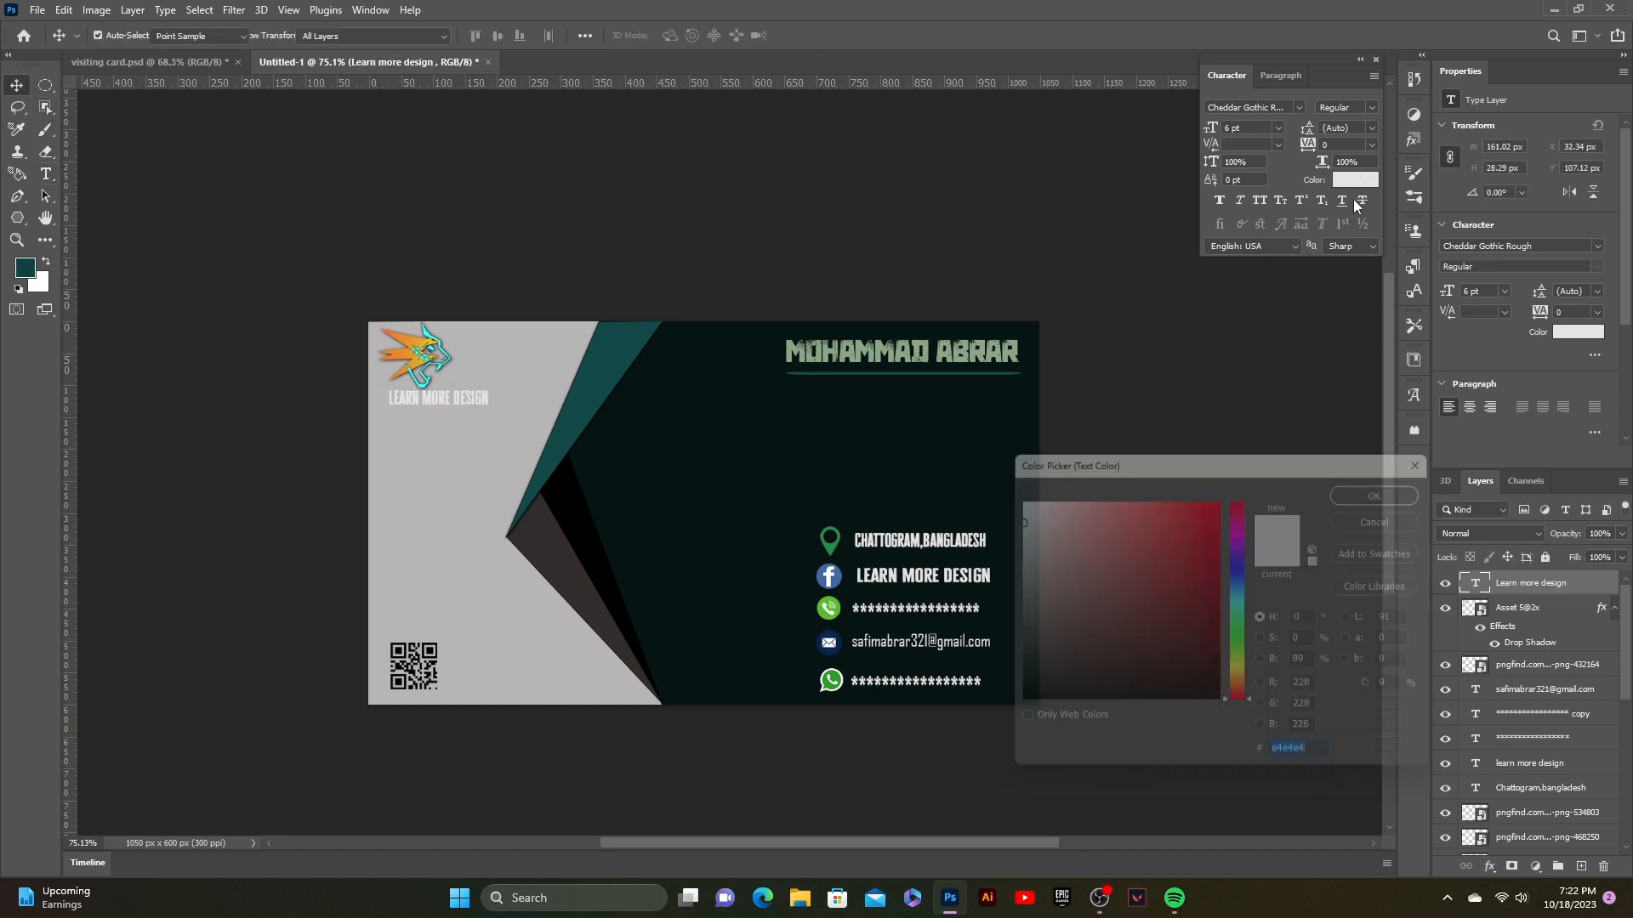
left_click(1242, 679)
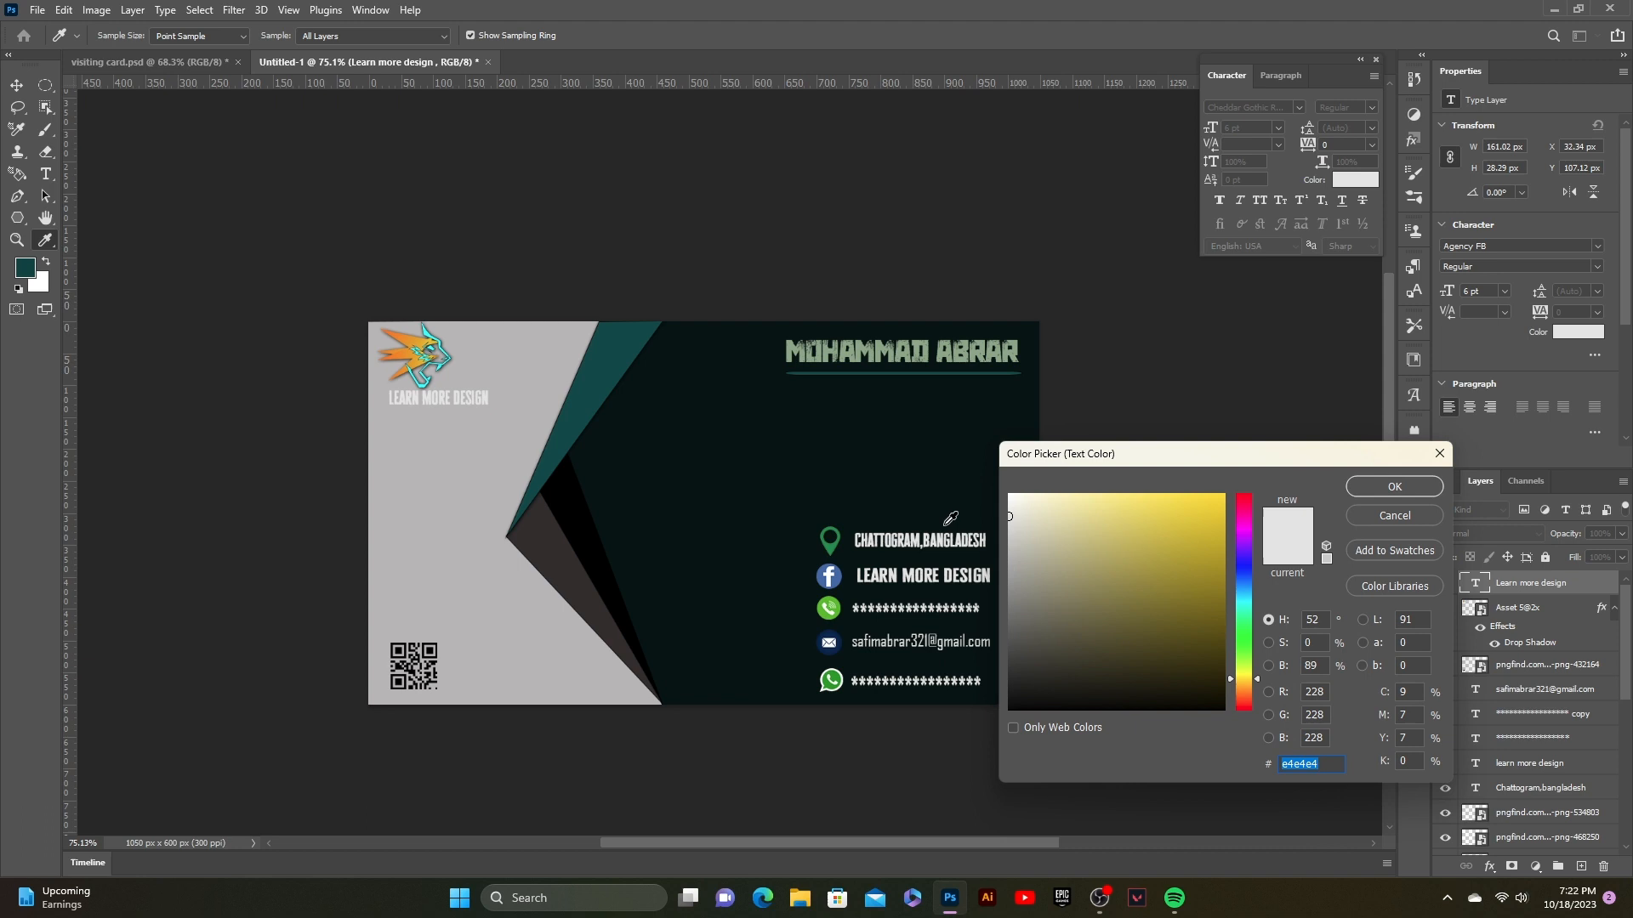
left_click(414, 340)
left_click(418, 338)
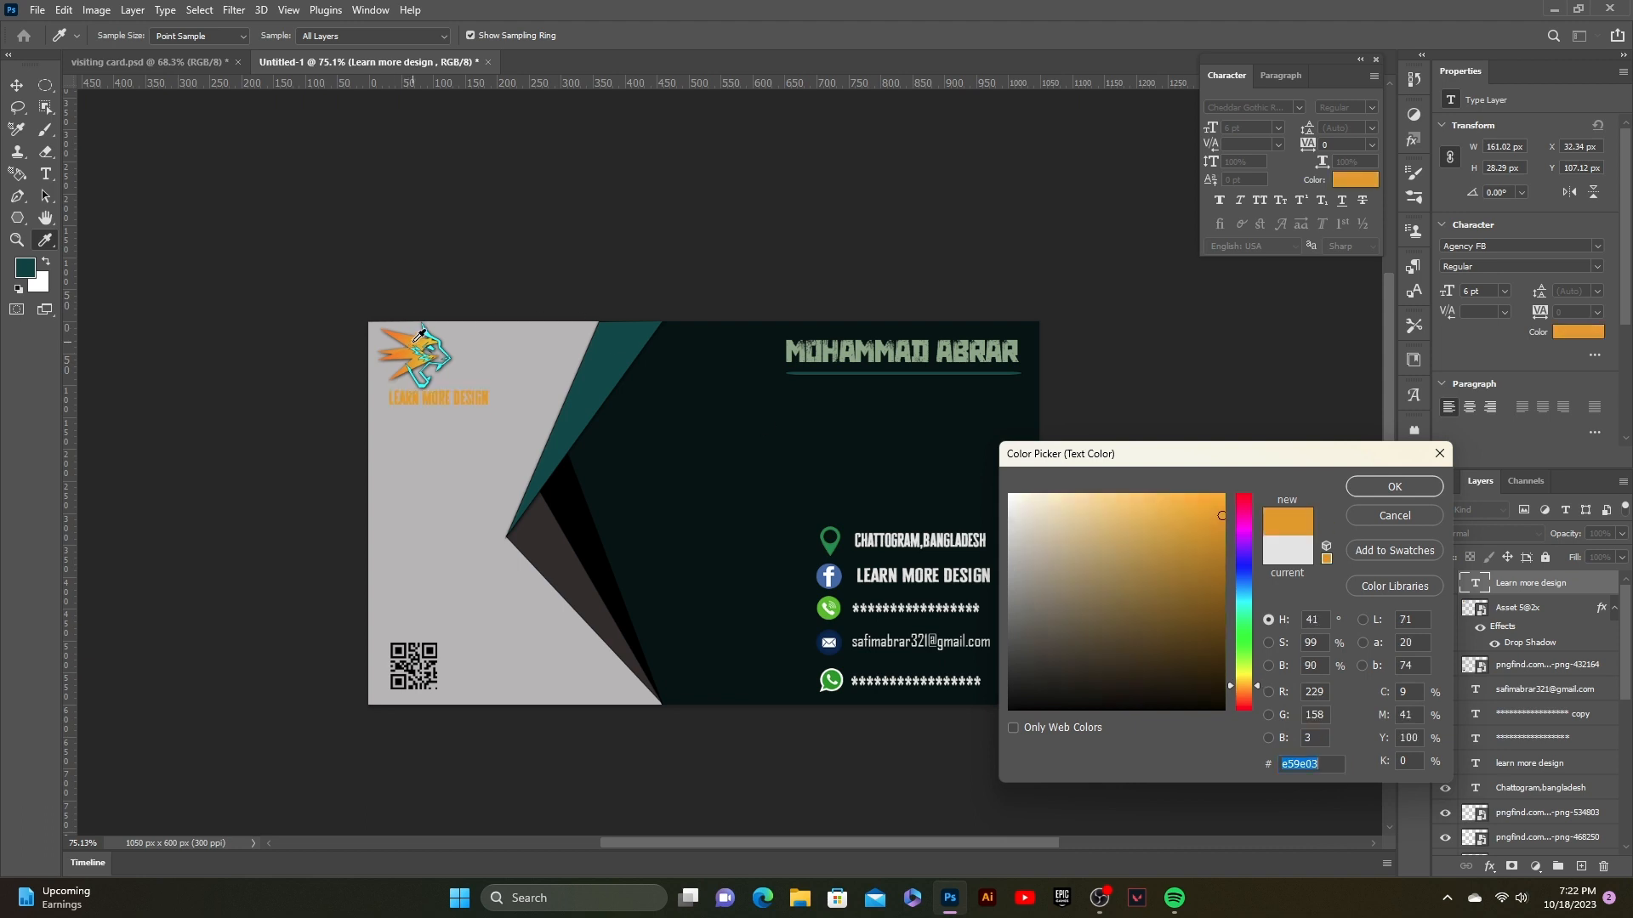
left_click(1395, 486)
Step: Add a Drop Shadow to the caption at 81% opacity
left_click(1489, 865)
left_click(1503, 861)
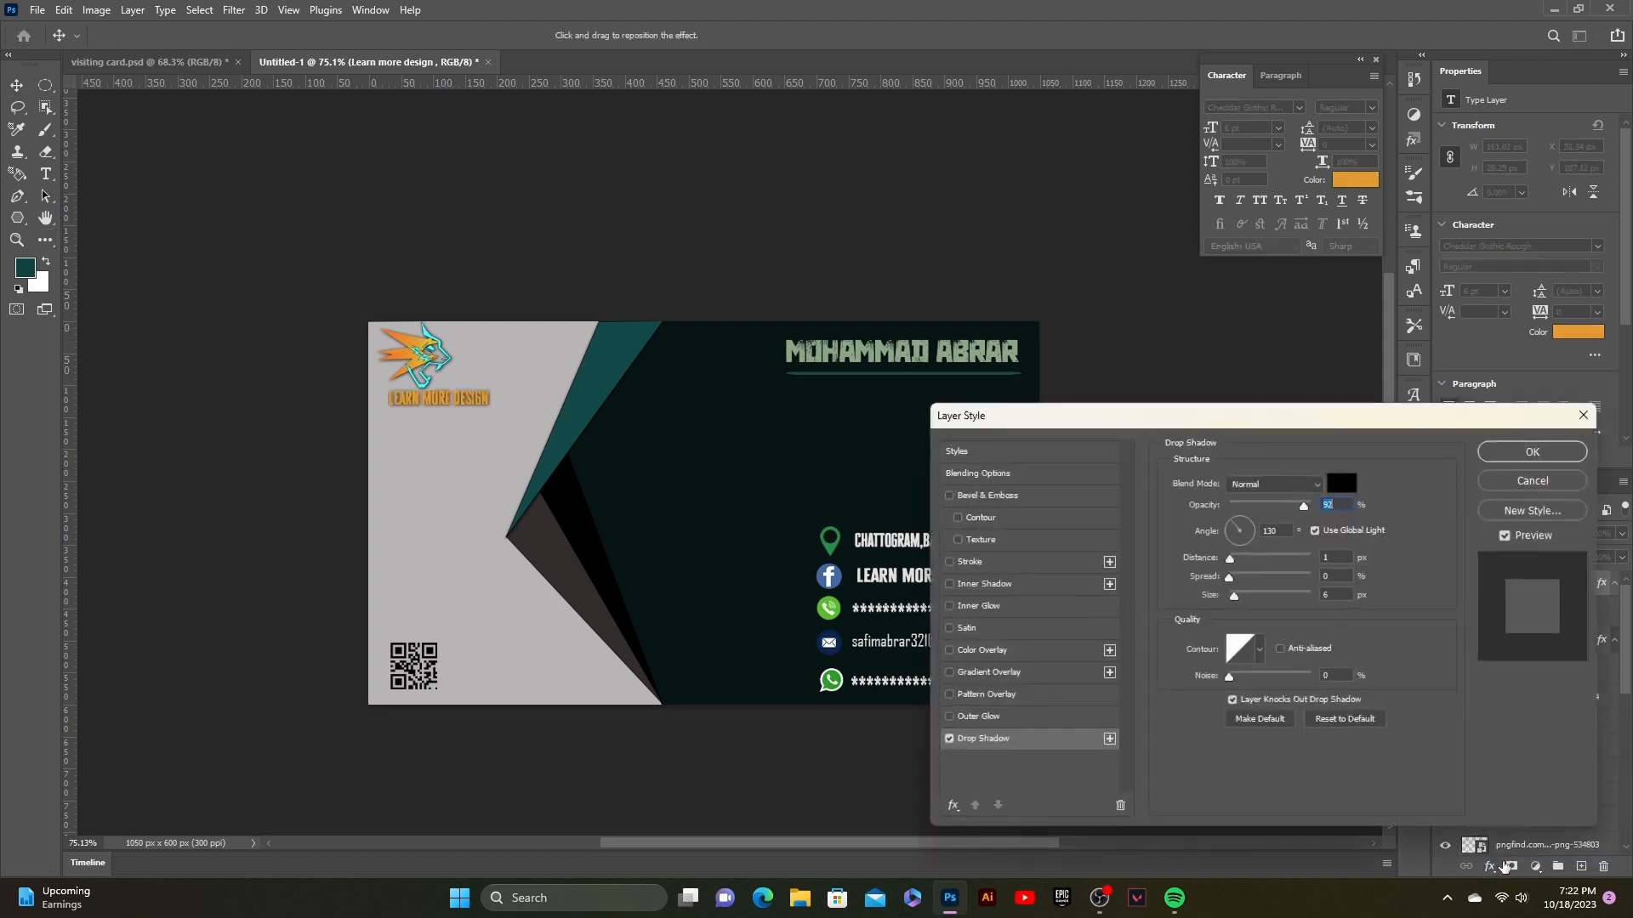
left_click_drag(1304, 506, 1297, 508)
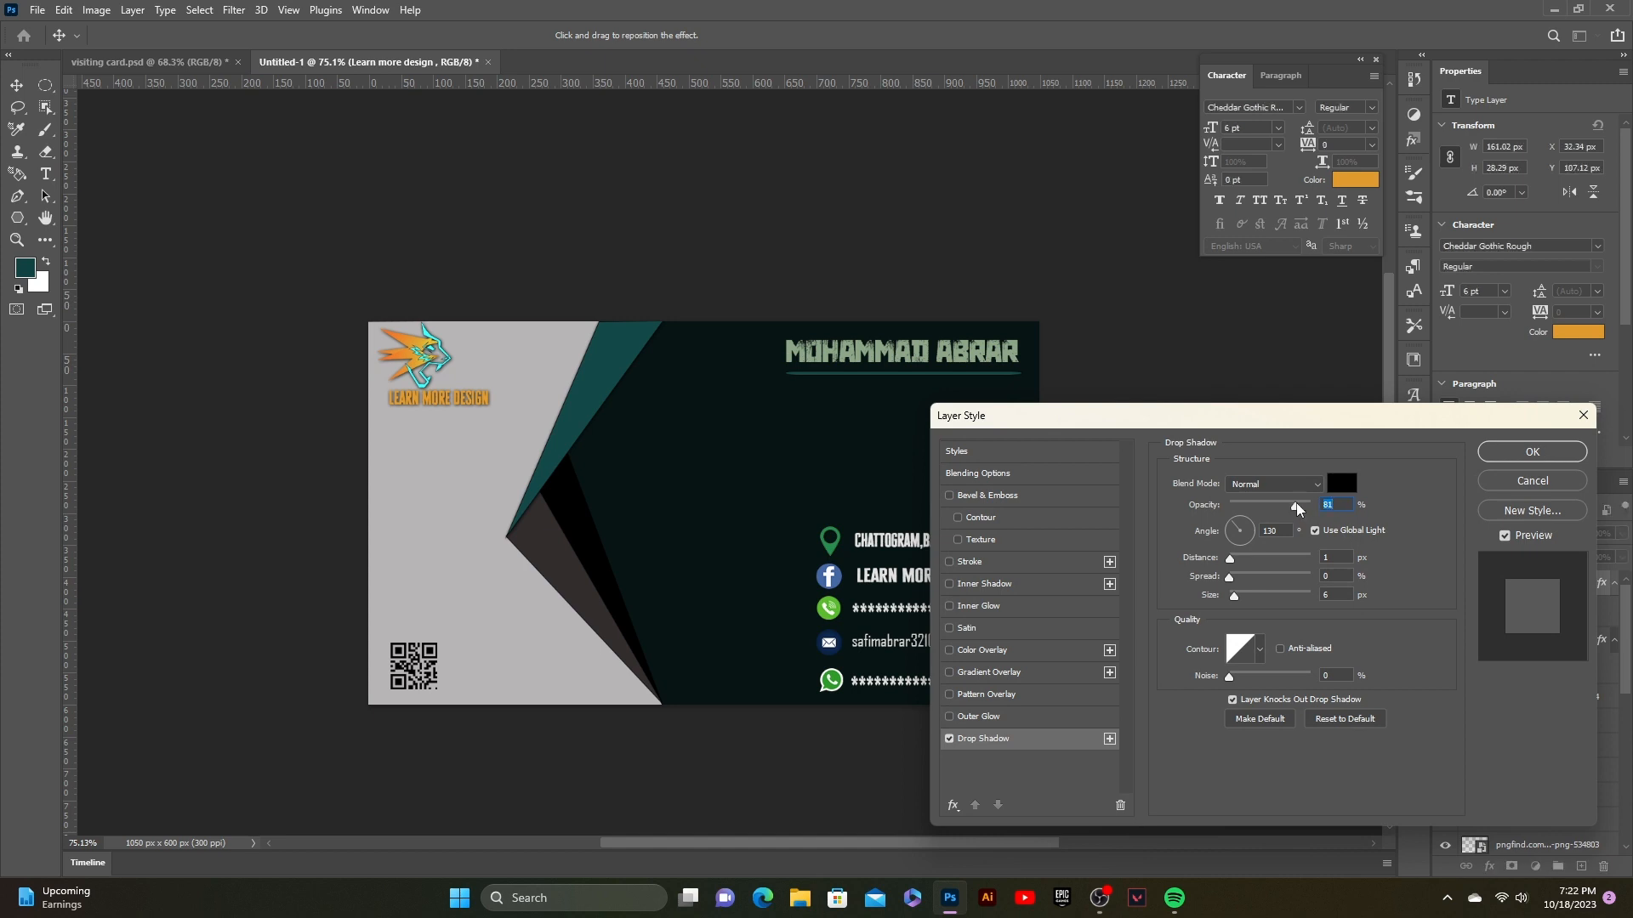
left_click(1557, 459)
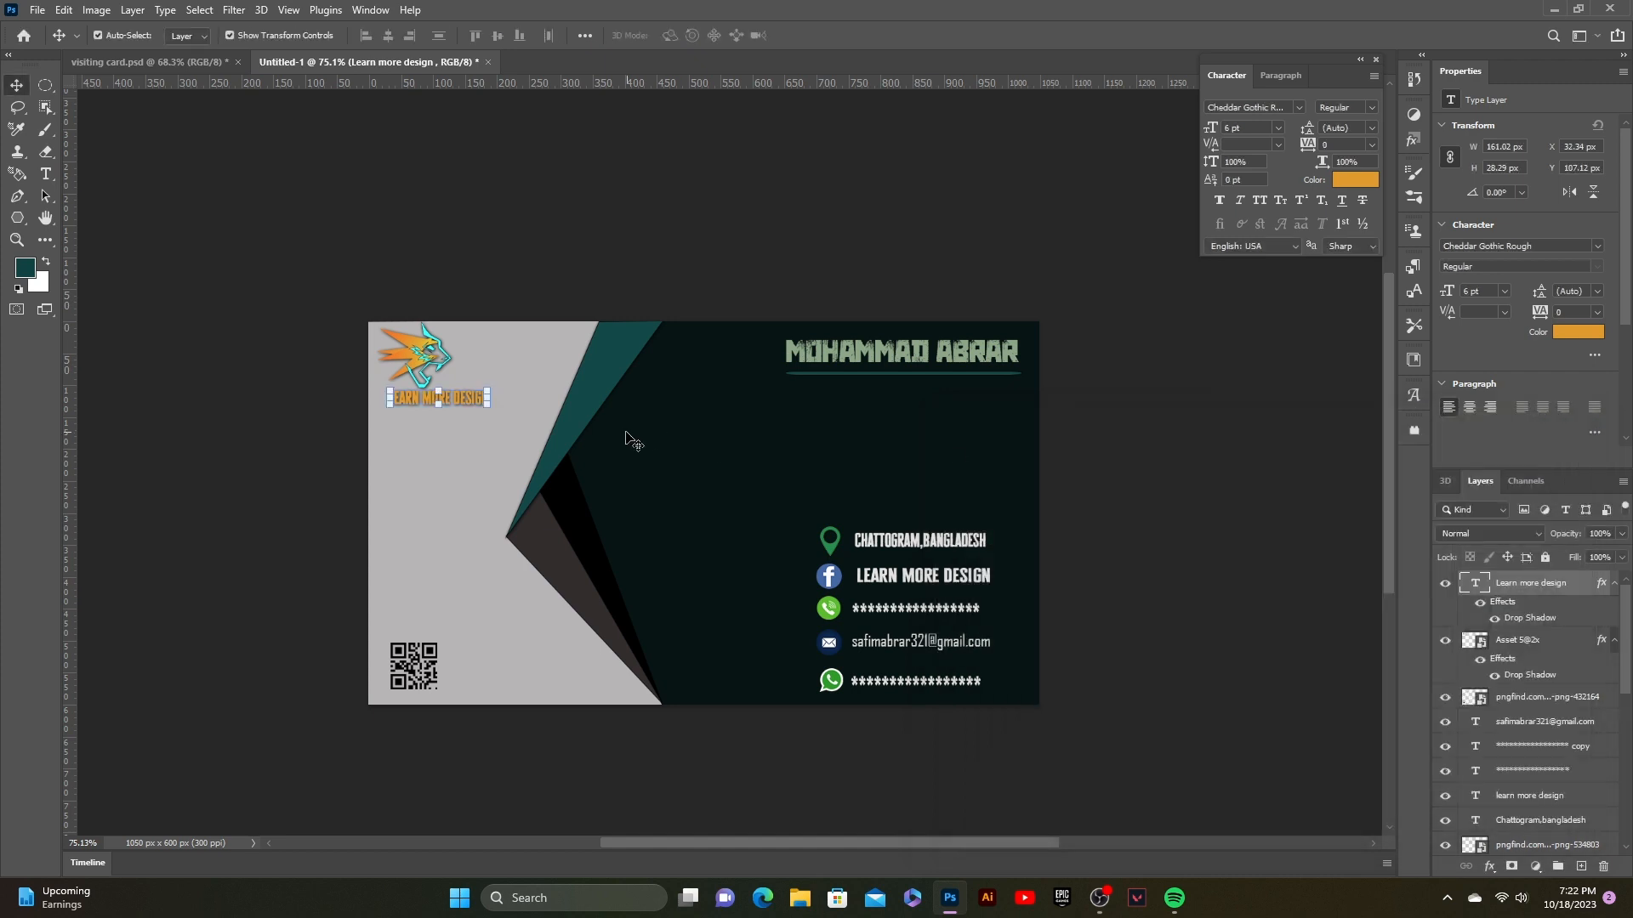
Step: Reselect the caption and the name heading, leaving the name heading's colour unchanged
left_click(664, 266)
left_click(467, 398)
left_click(508, 335)
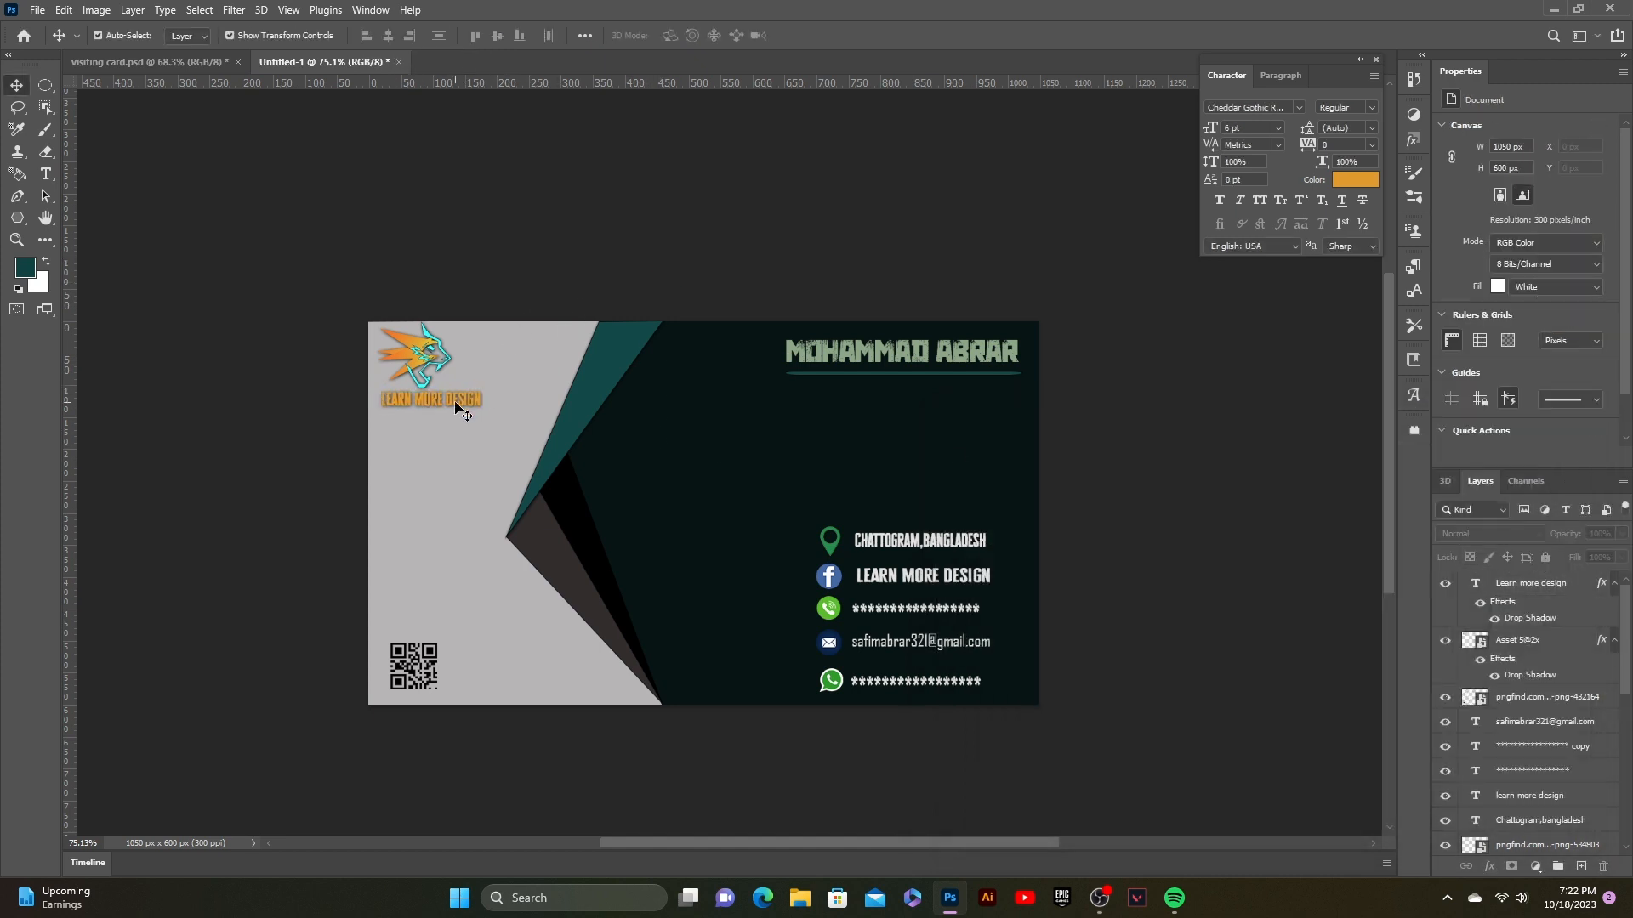
left_click(455, 402)
left_click(529, 281)
left_click(827, 357)
left_click(1351, 179)
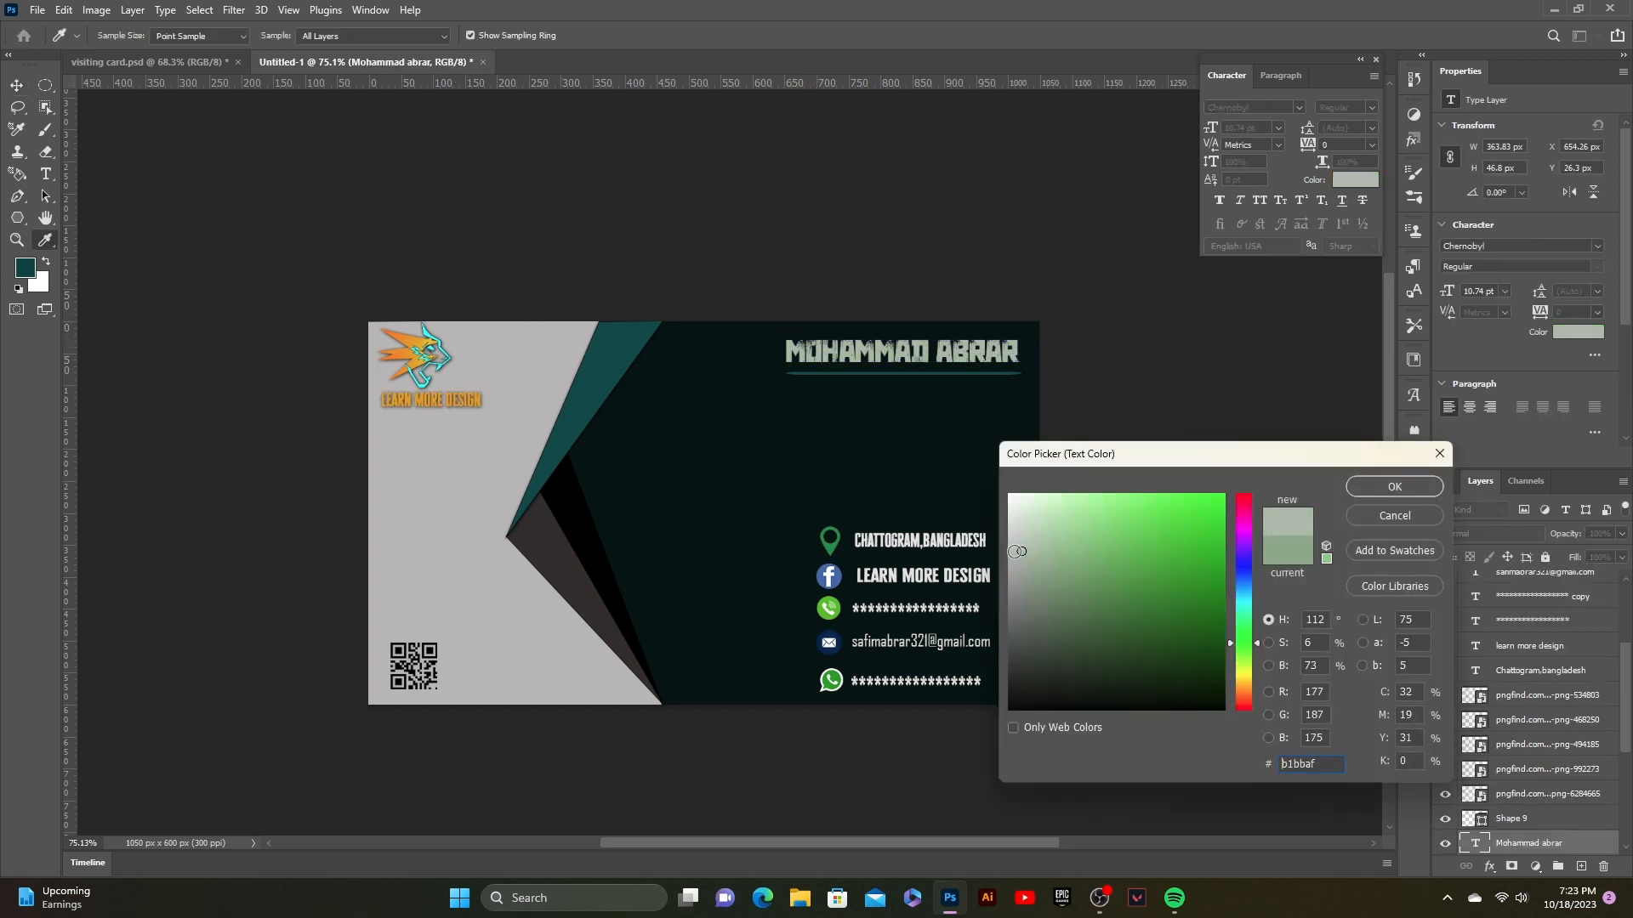
left_click(1394, 487)
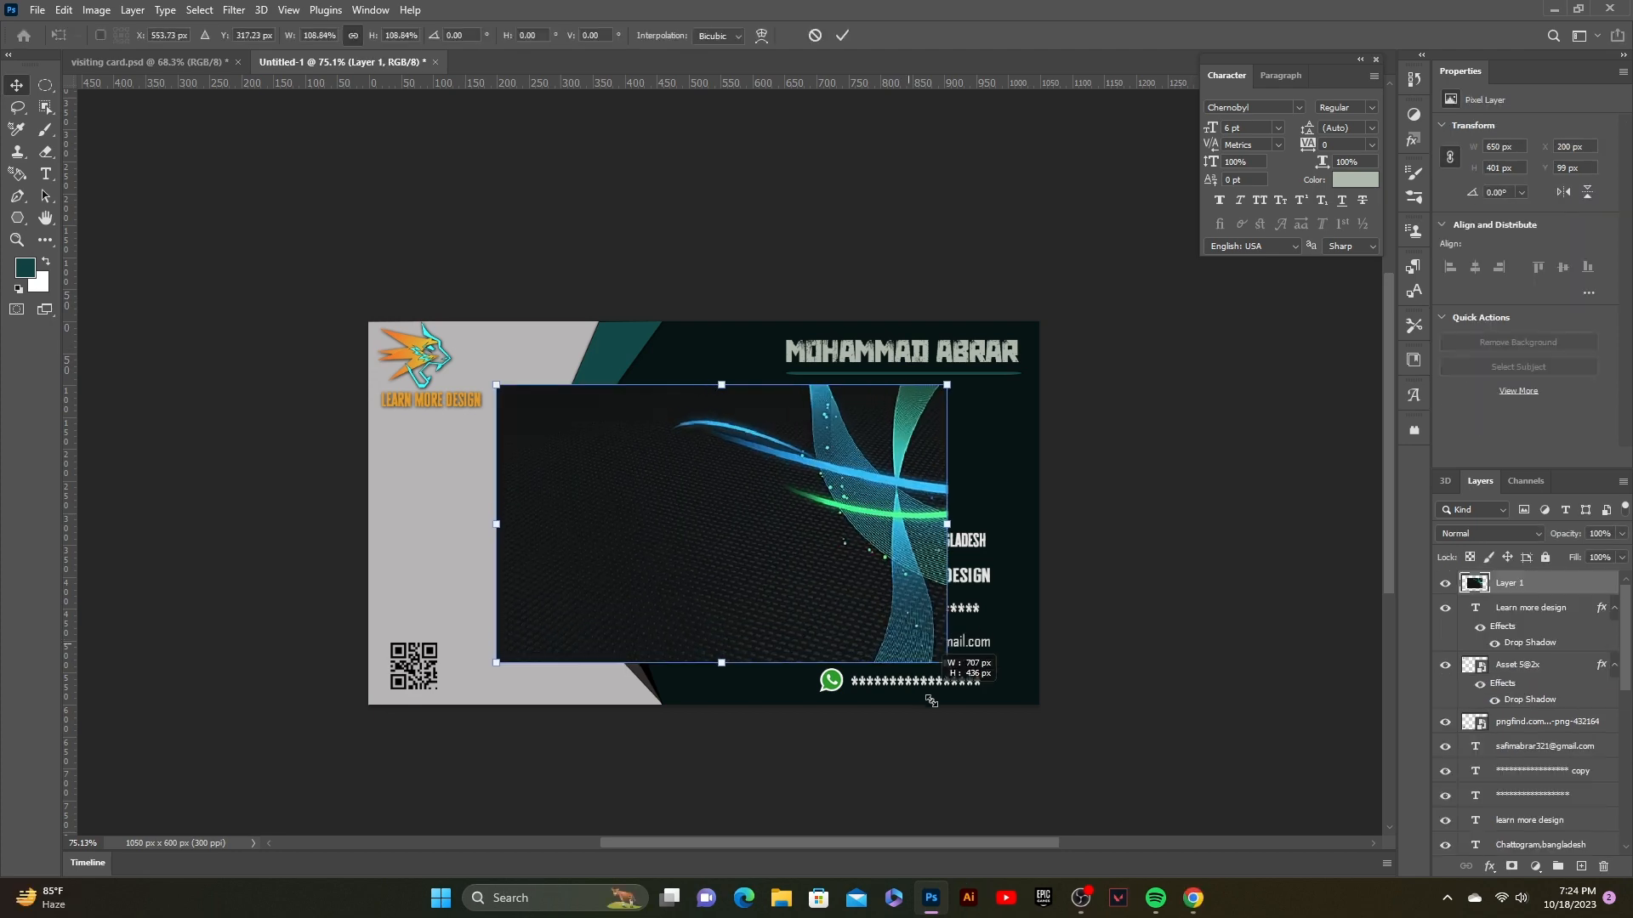
Step: Stretch and move the placed texture image so it covers the whole card
left_click_drag(931, 701, 1032, 715)
left_click_drag(829, 462, 699, 399)
left_click_drag(903, 653, 1042, 738)
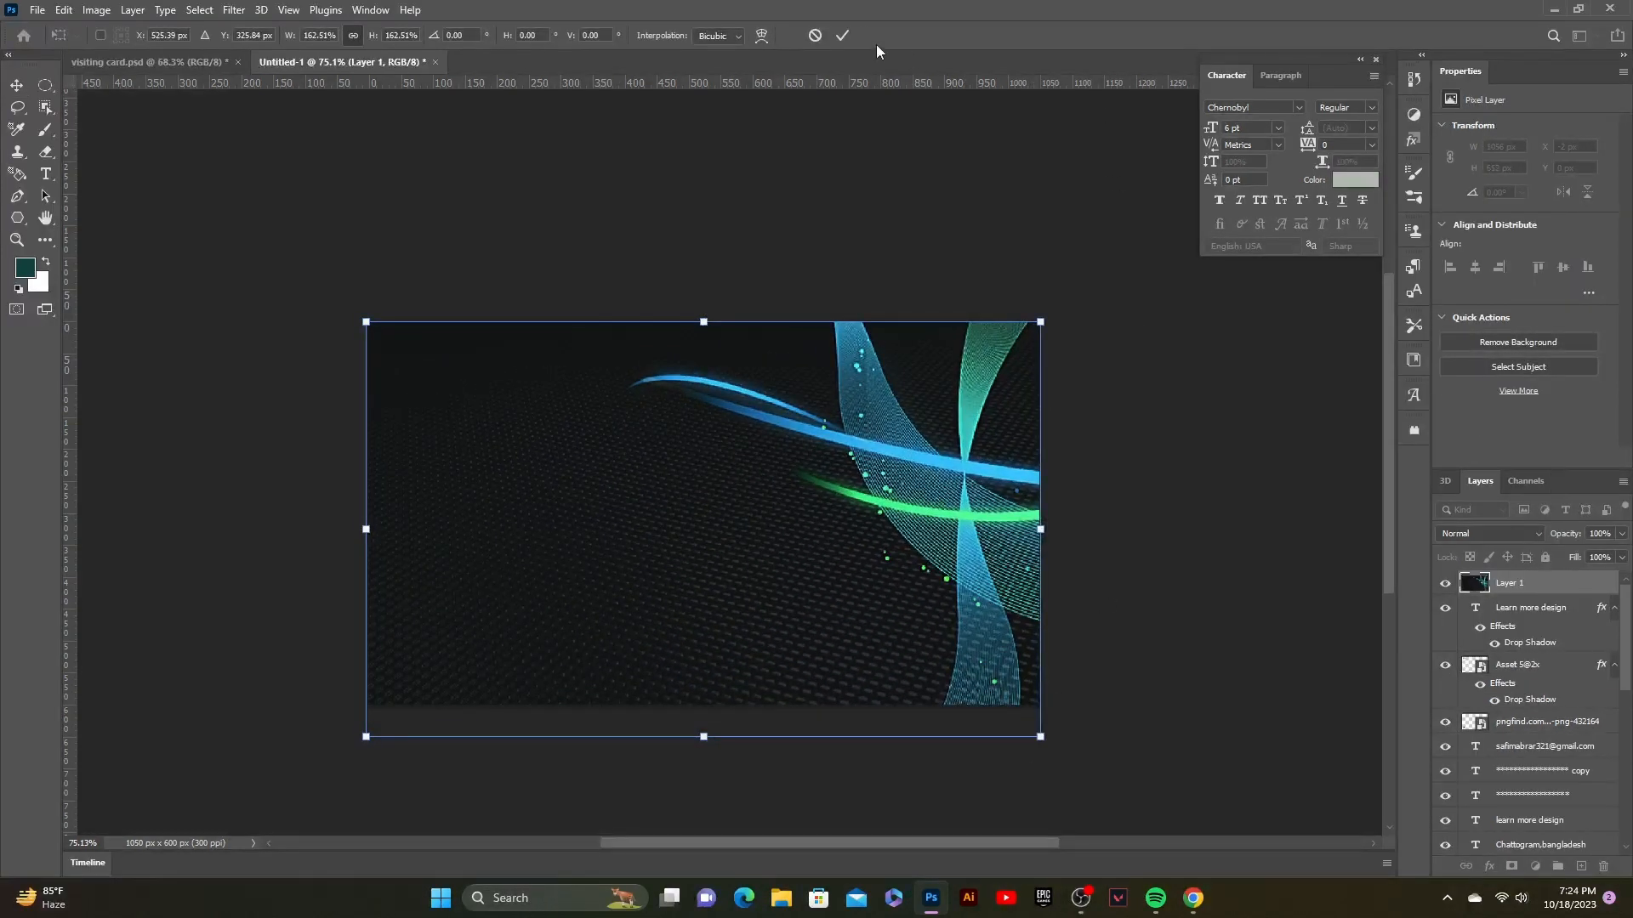
left_click(841, 35)
Step: Move the texture layer beneath the card's shapes and fade it to about 16% opacity
left_click_drag(1515, 588, 1505, 733)
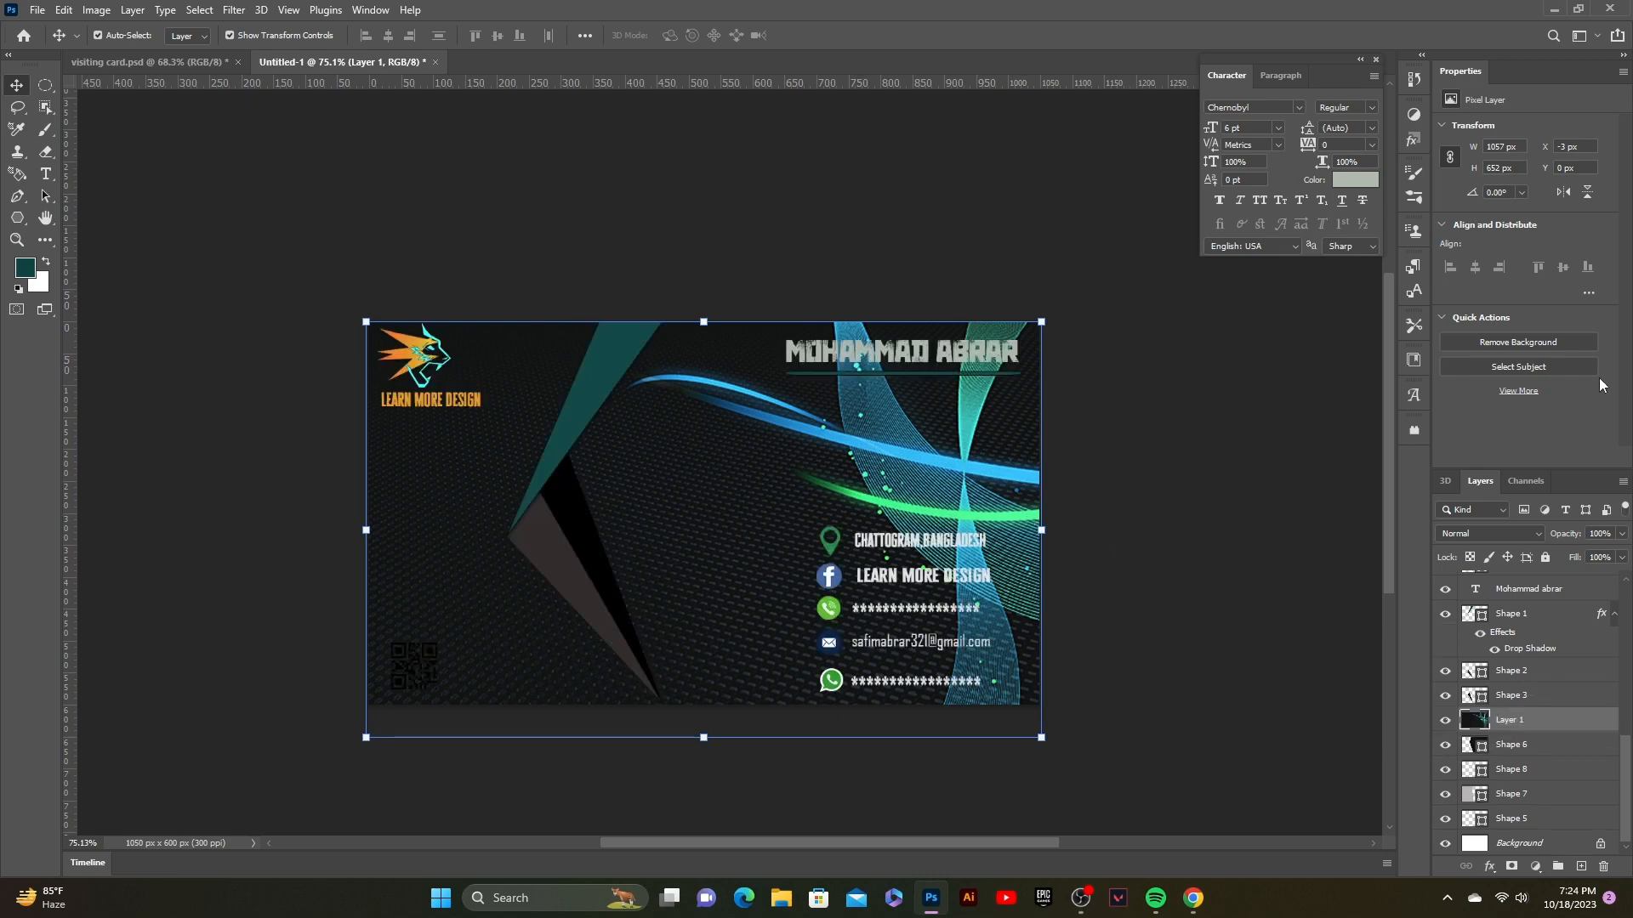
left_click(1621, 534)
mouse_move(1575, 555)
left_mouse_down()
mouse_move(1543, 554)
mouse_move(1556, 551)
left_mouse_up()
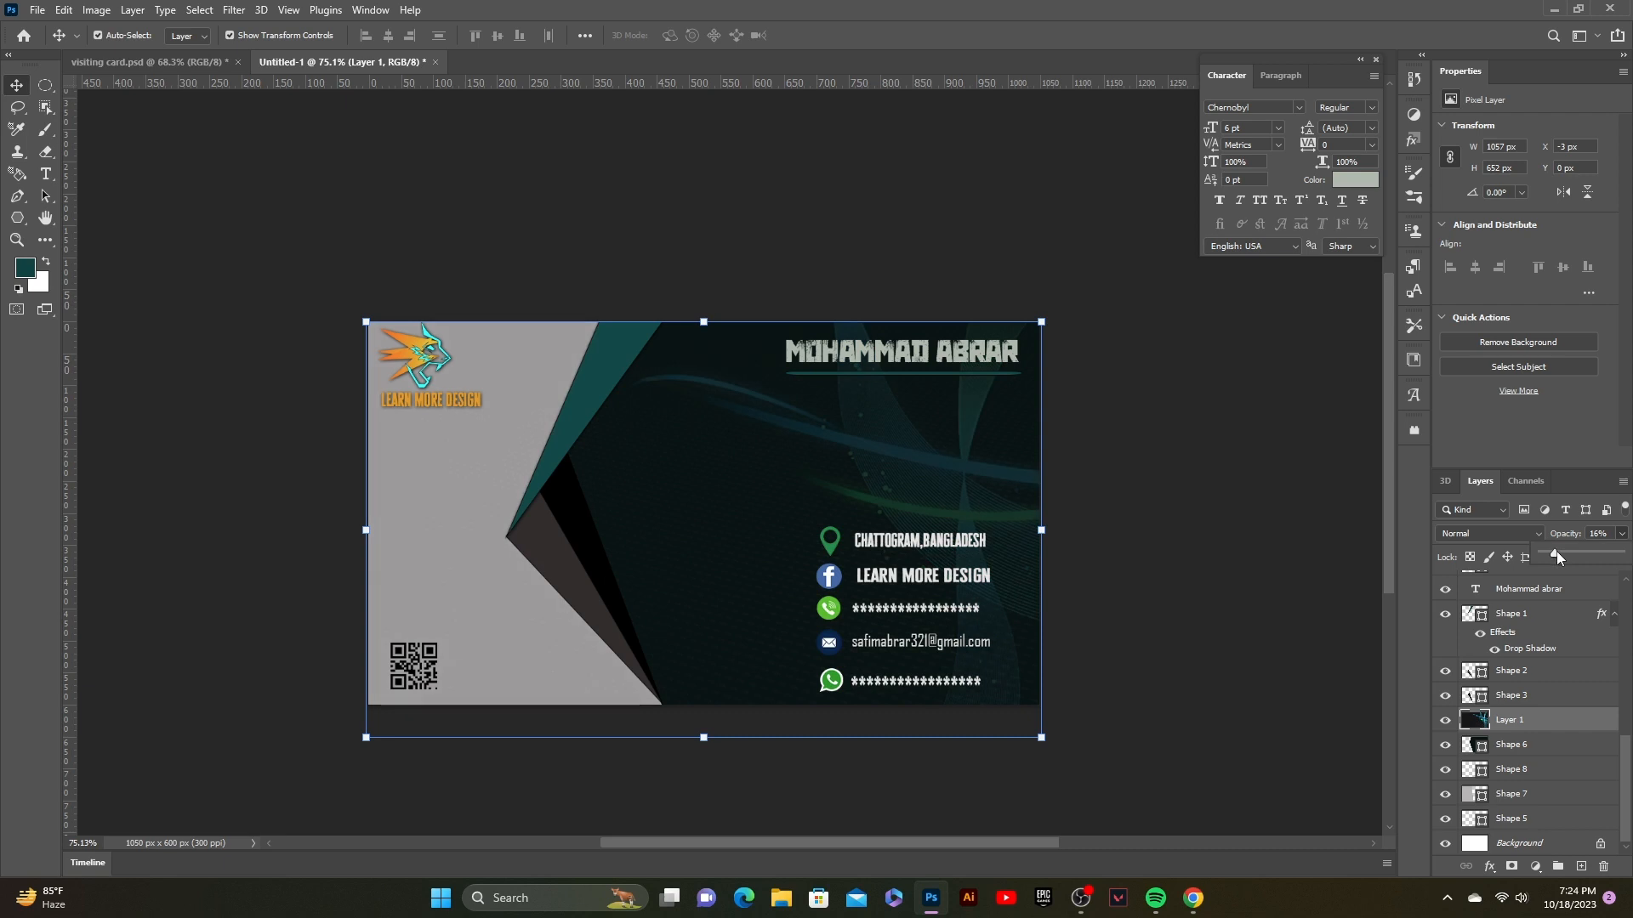
left_click(1142, 438)
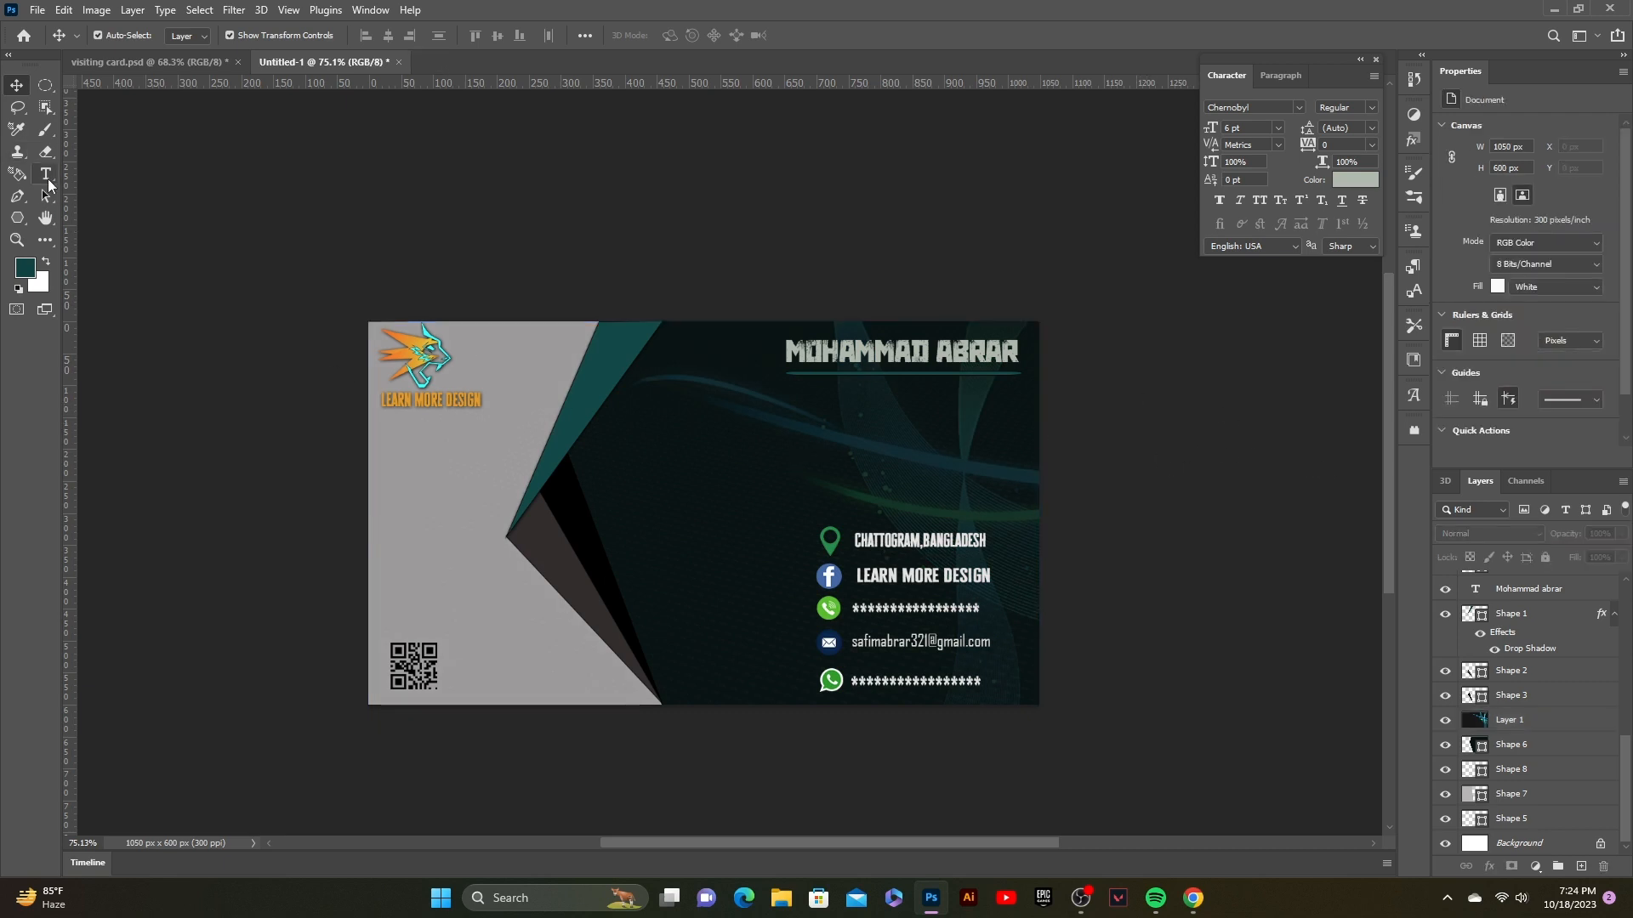
left_click(45, 173)
left_click(662, 459)
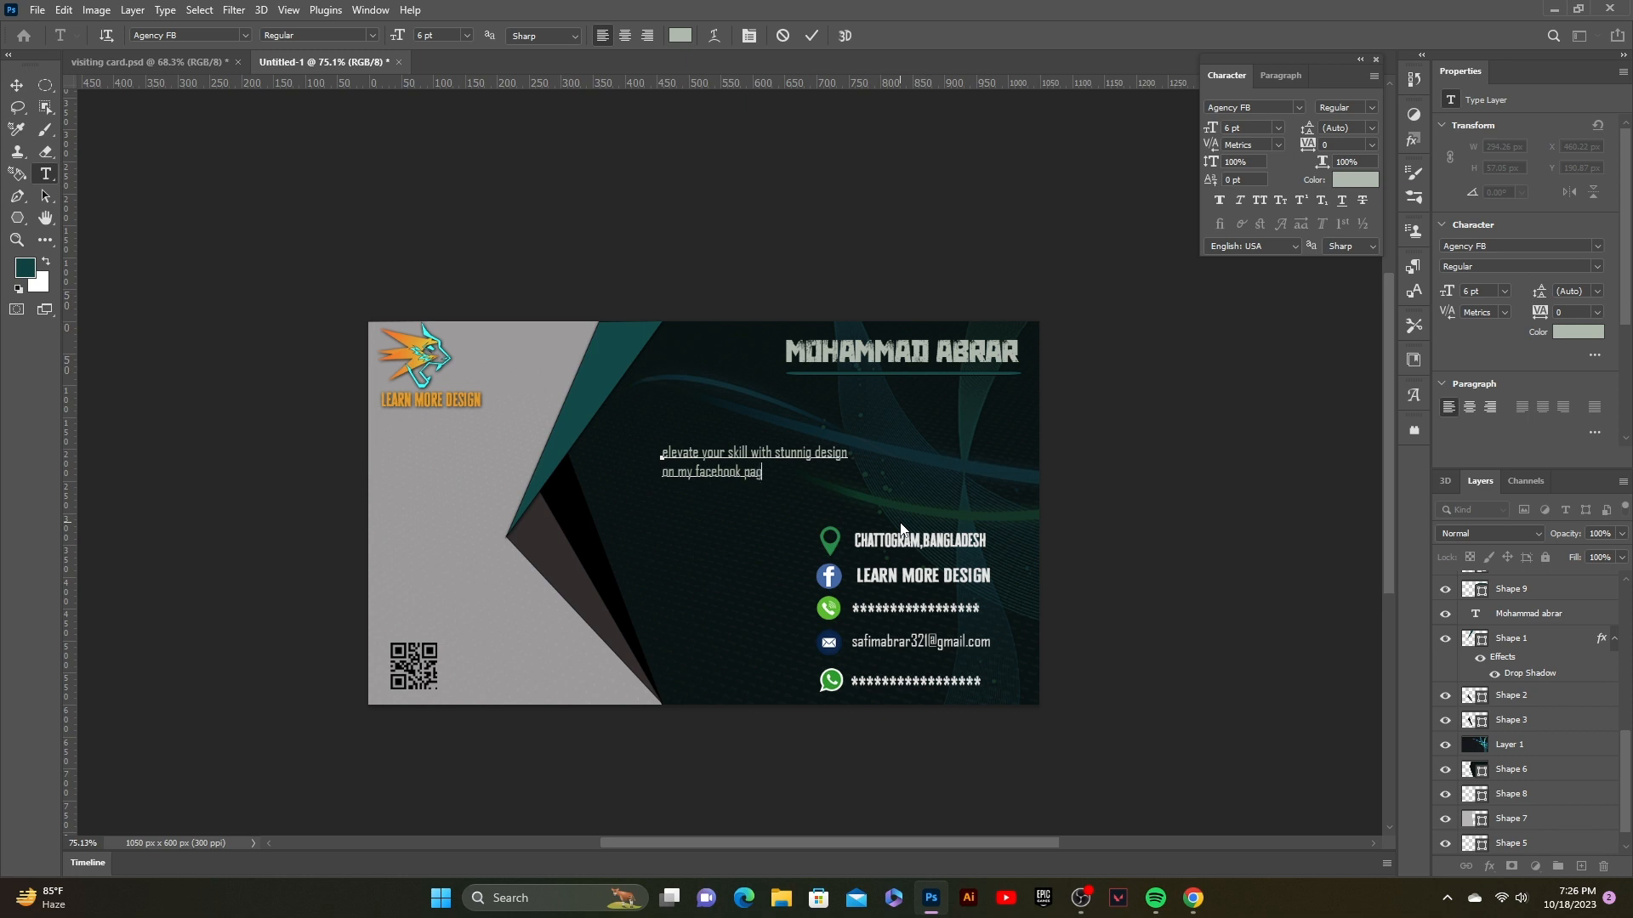
Step: Finish the tagline, set it to Cheddar Gothic Rough, and enlarge it to about 143%
type("e")
left_click(811, 35)
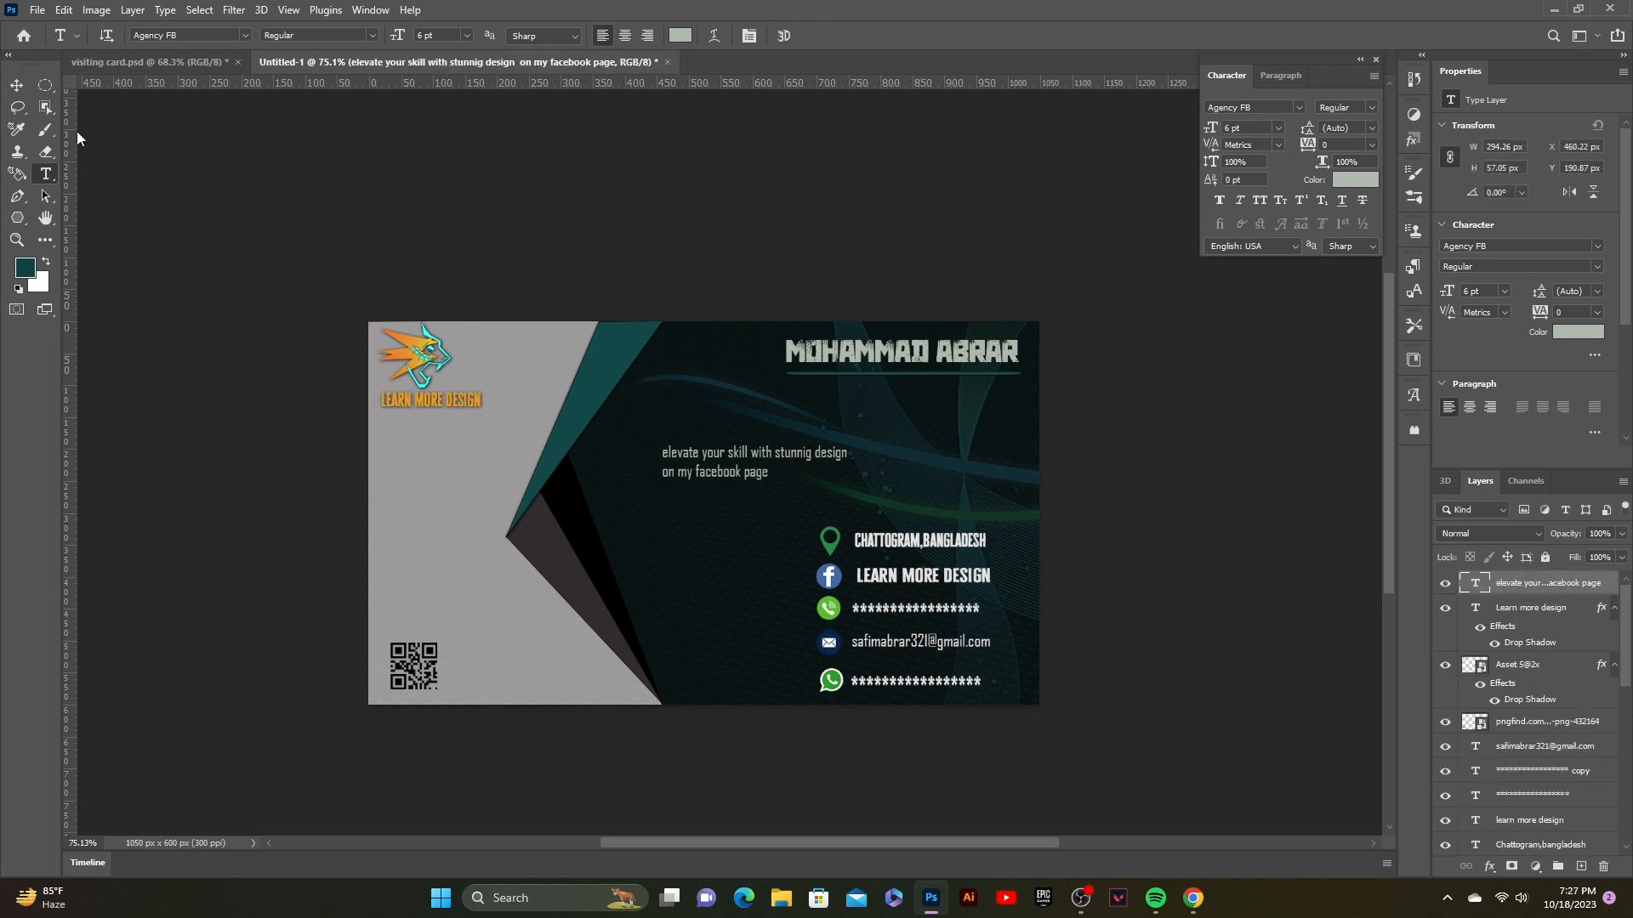
left_click(16, 85)
left_click(1299, 107)
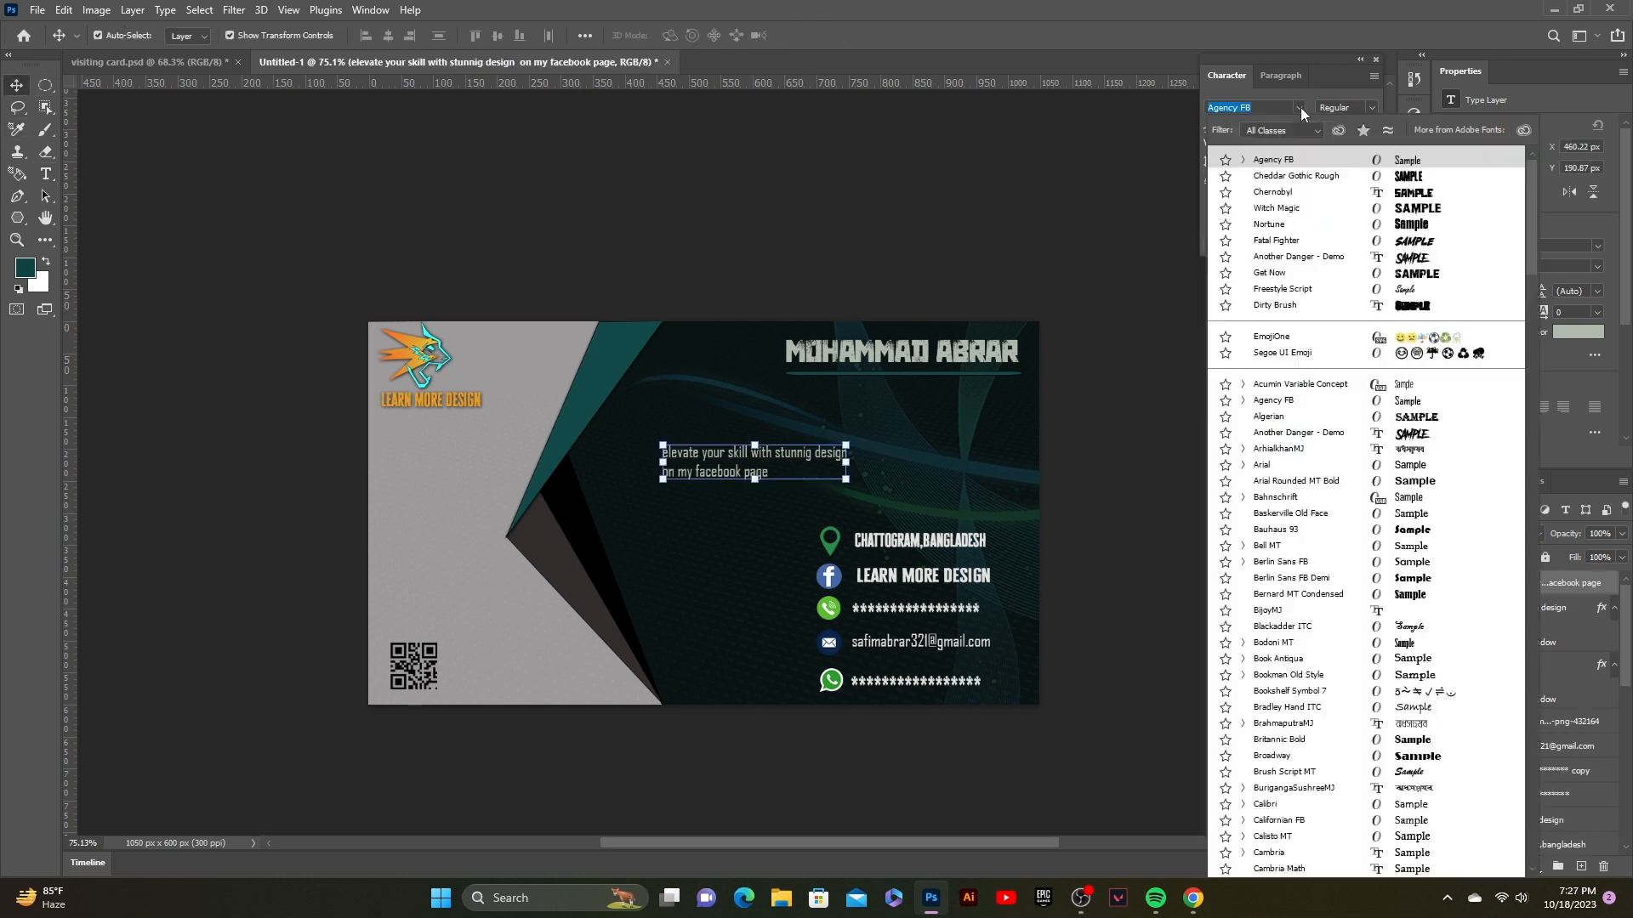
left_click(1333, 178)
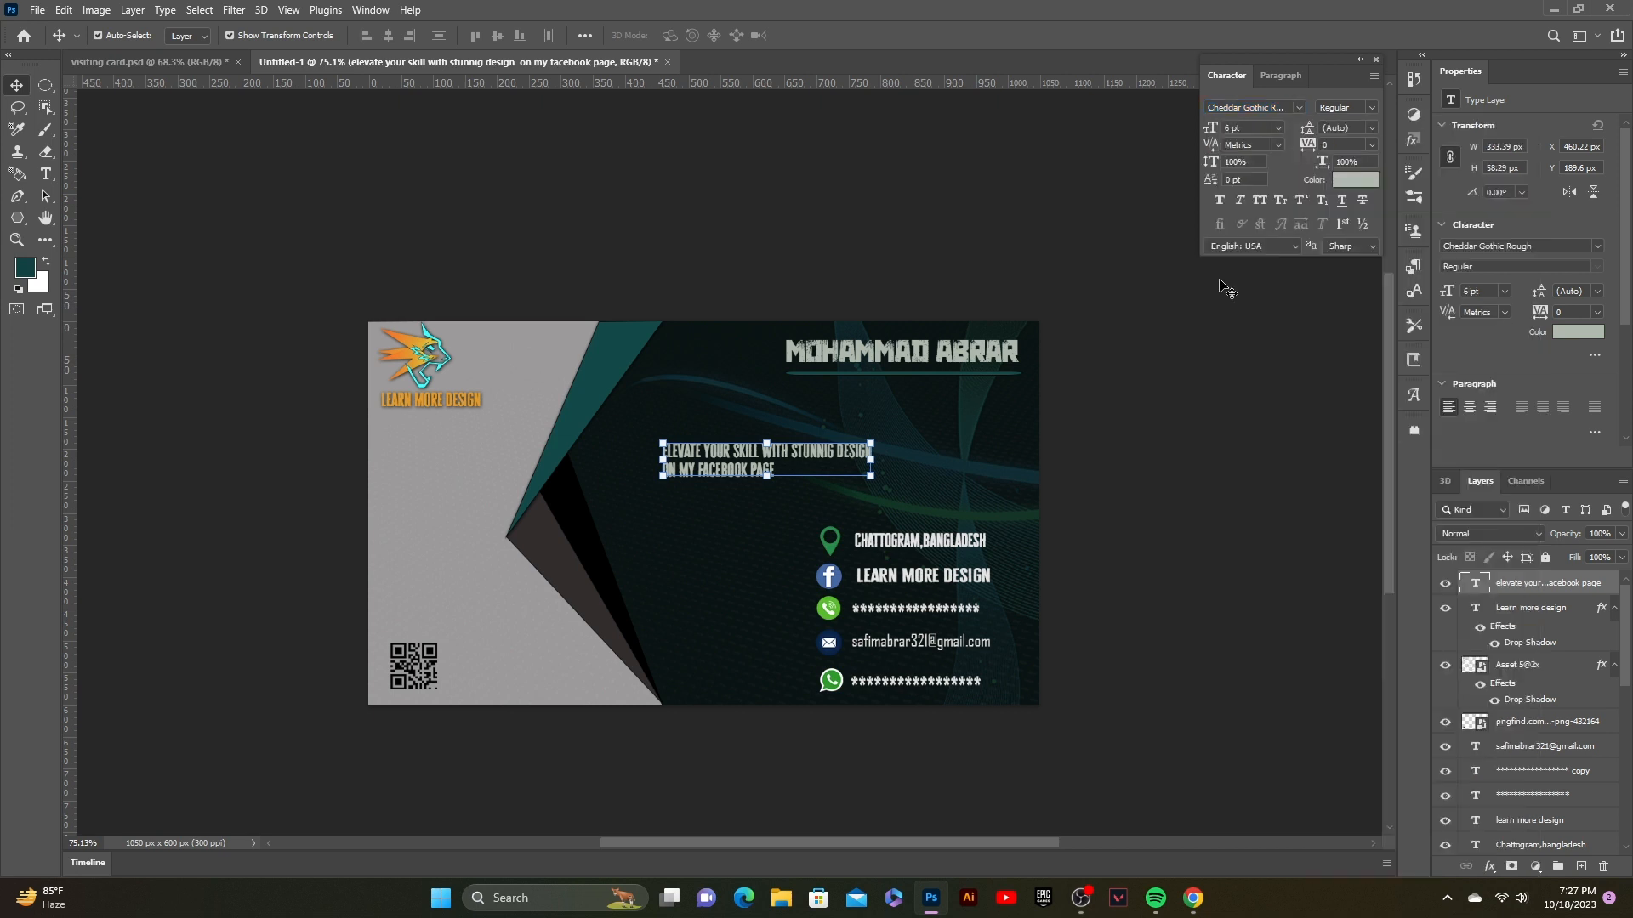
left_click_drag(871, 477, 820, 517)
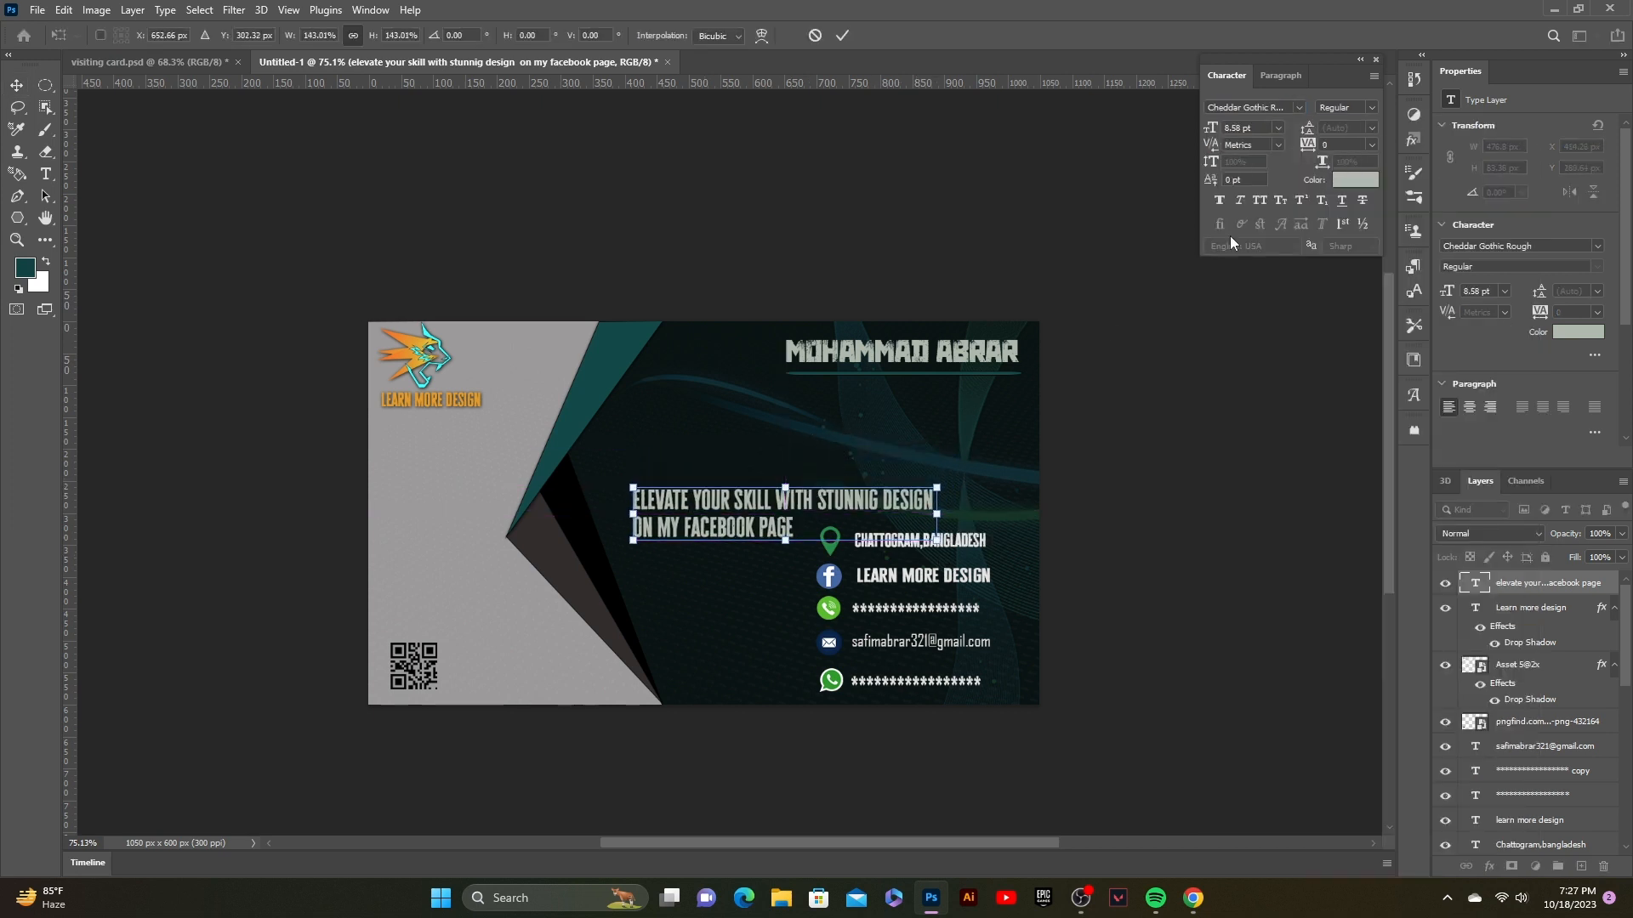
left_click(842, 35)
Step: Switch the tagline to Witch Magic and fit it just above the contact details
left_click(1299, 107)
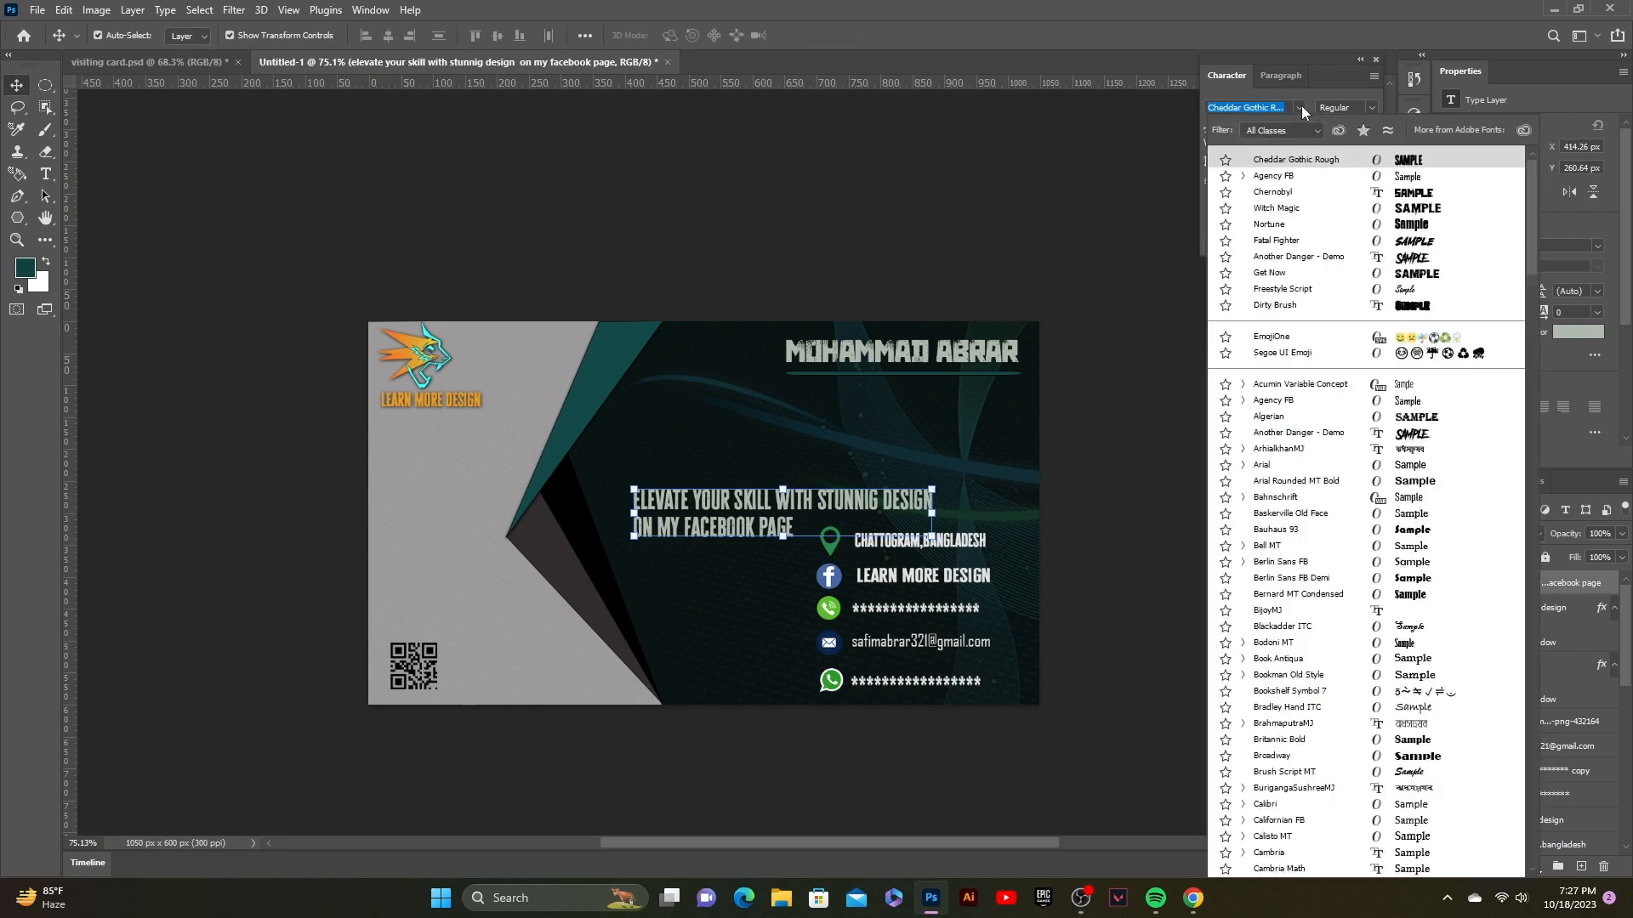
left_click(1386, 211)
left_click_drag(862, 514, 814, 512)
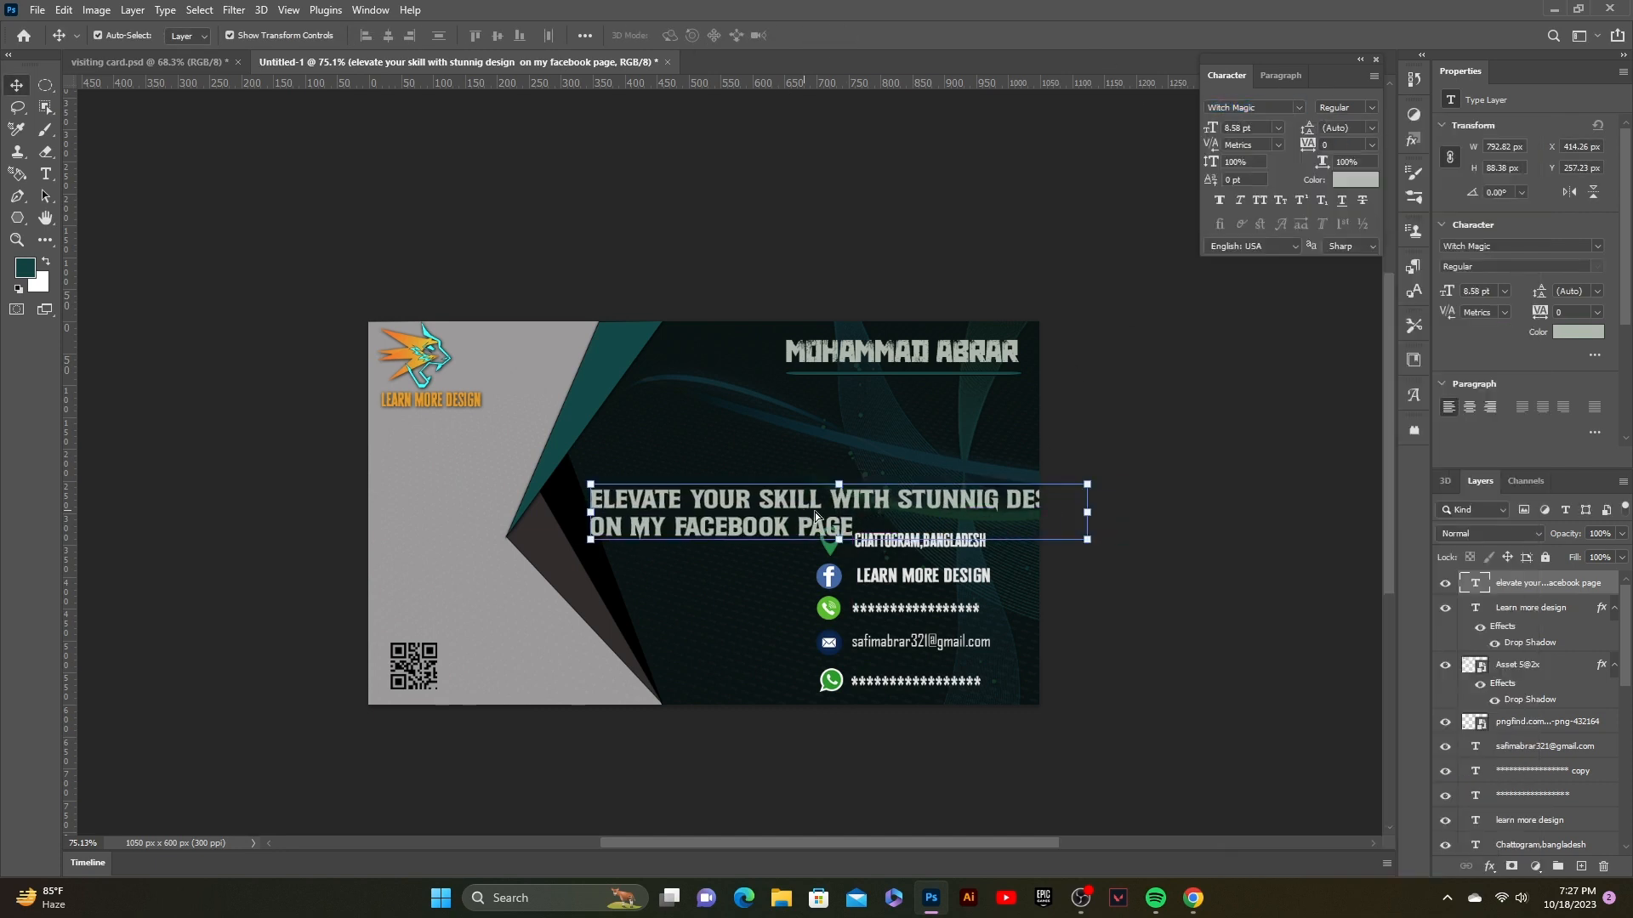
left_click_drag(1085, 512, 1001, 510)
left_click_drag(880, 498, 892, 514)
left_click_drag(1014, 546, 979, 505)
left_click_drag(776, 527, 782, 521)
left_click(844, 41)
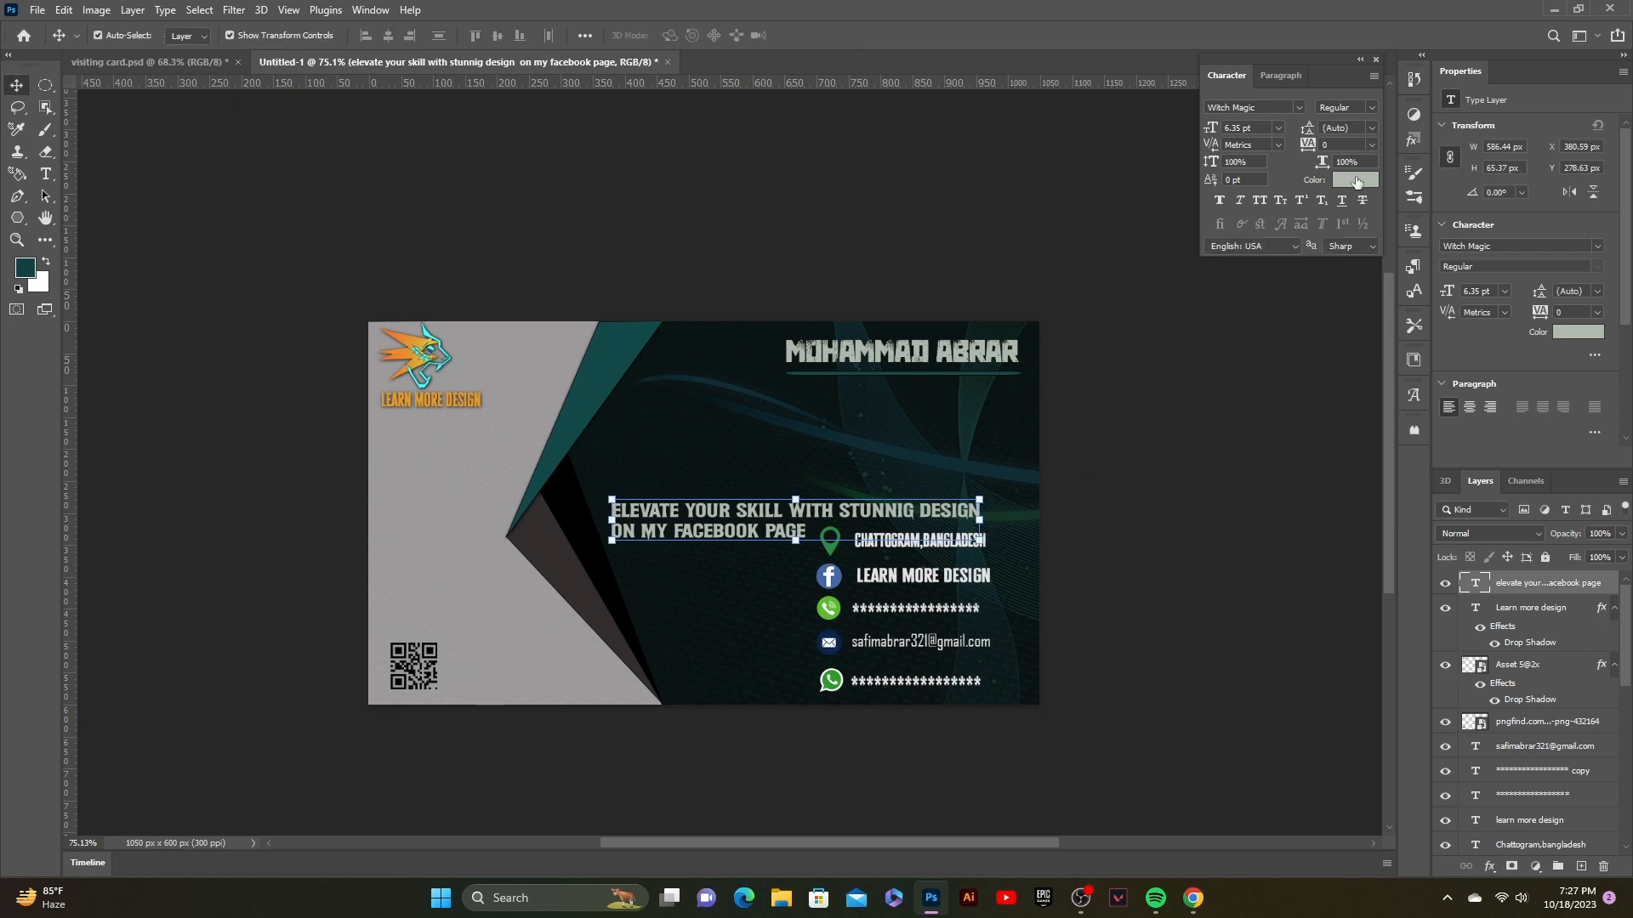
left_click(1114, 315)
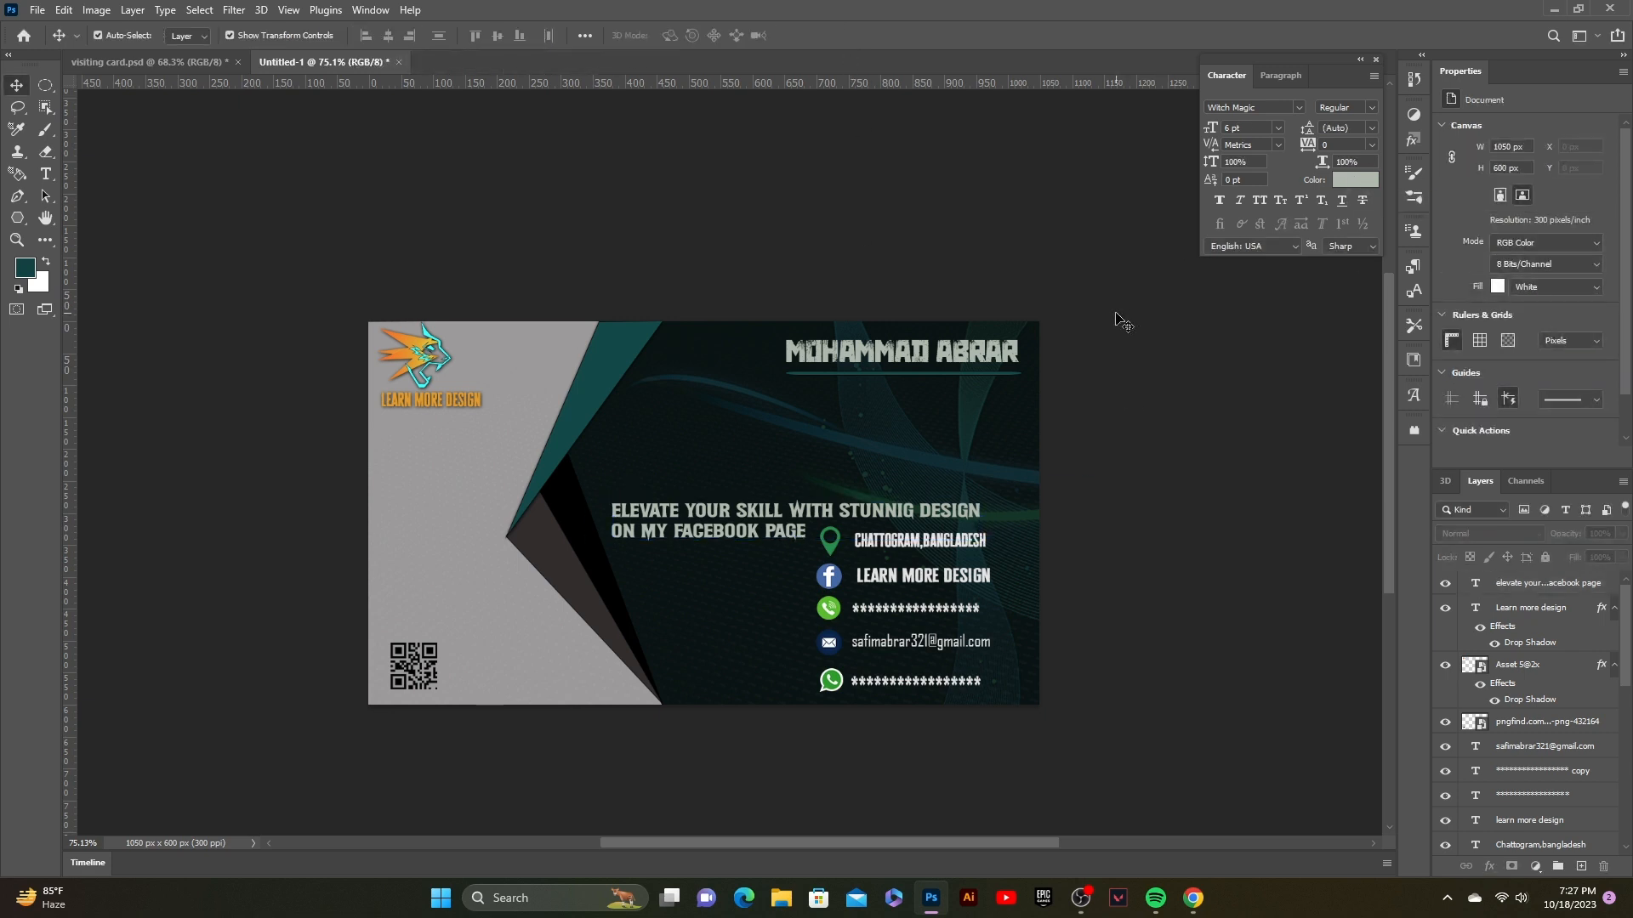
left_click(725, 520)
left_click(834, 259)
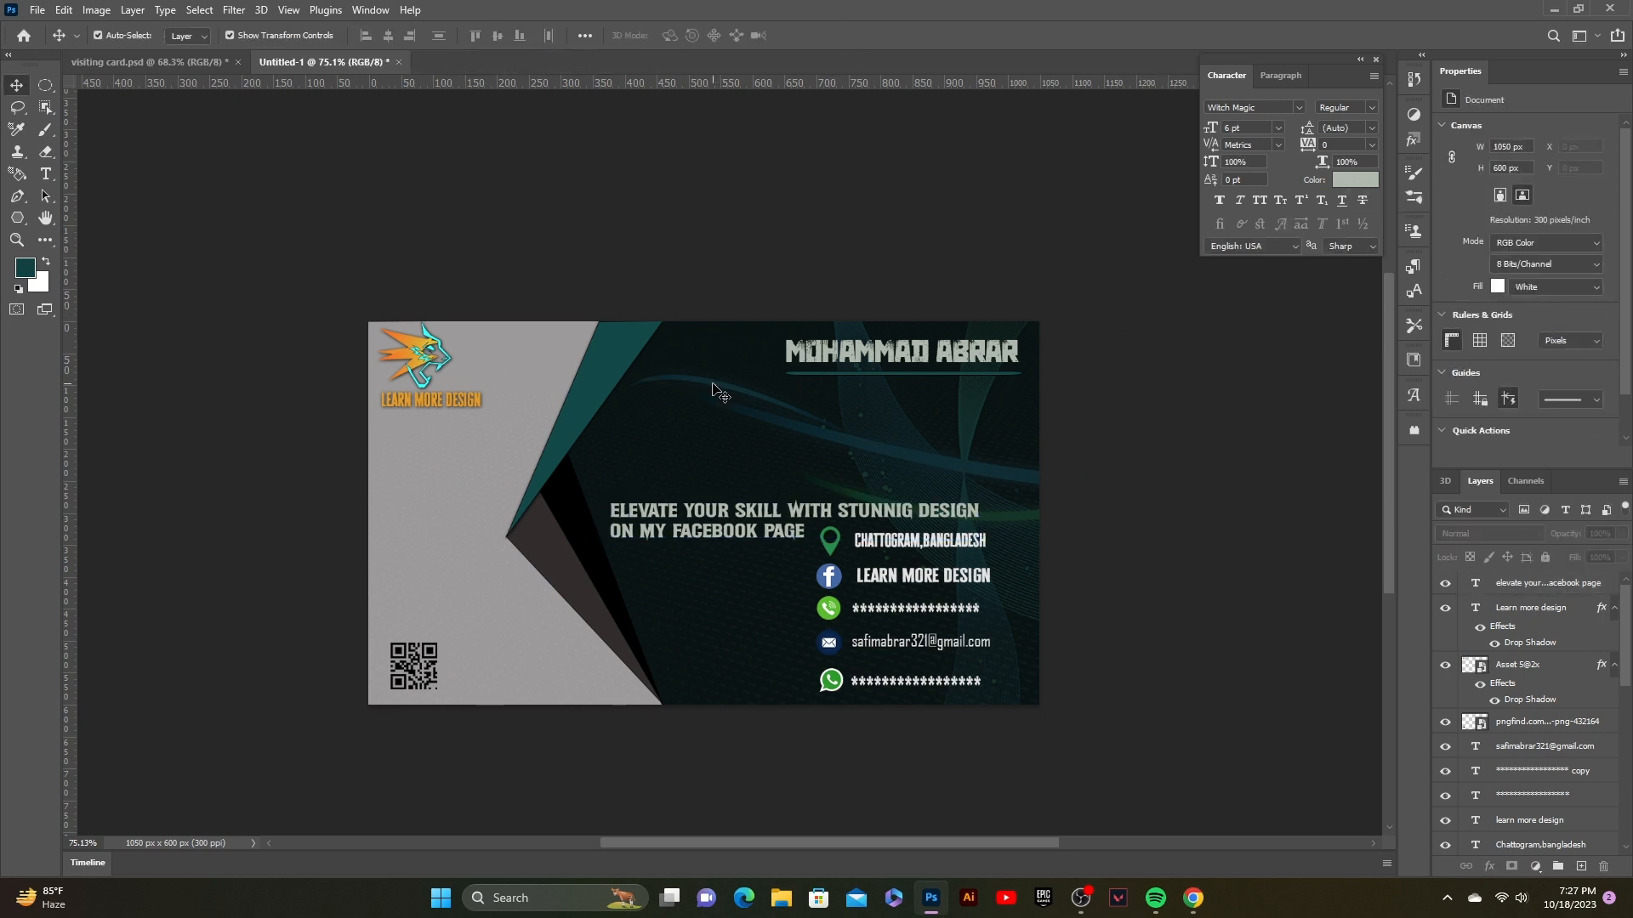
Step: Alt-drag a copy of the orange LEARN MORE DESIGN caption to just above the tagline
left_click(416, 403)
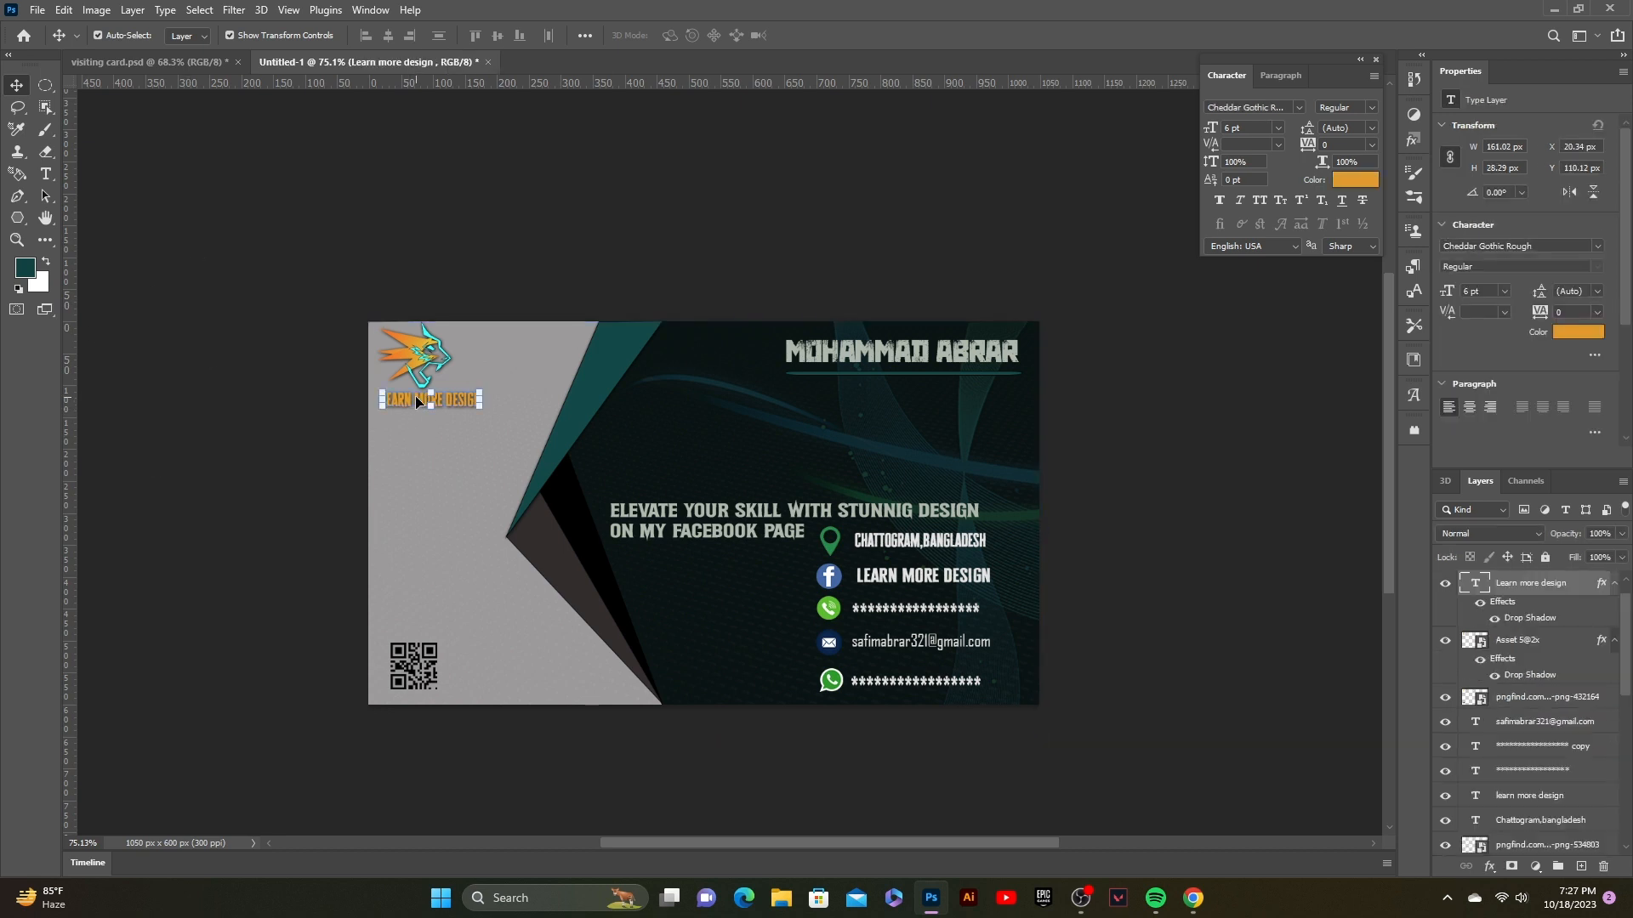
left_click_drag(413, 403, 645, 493)
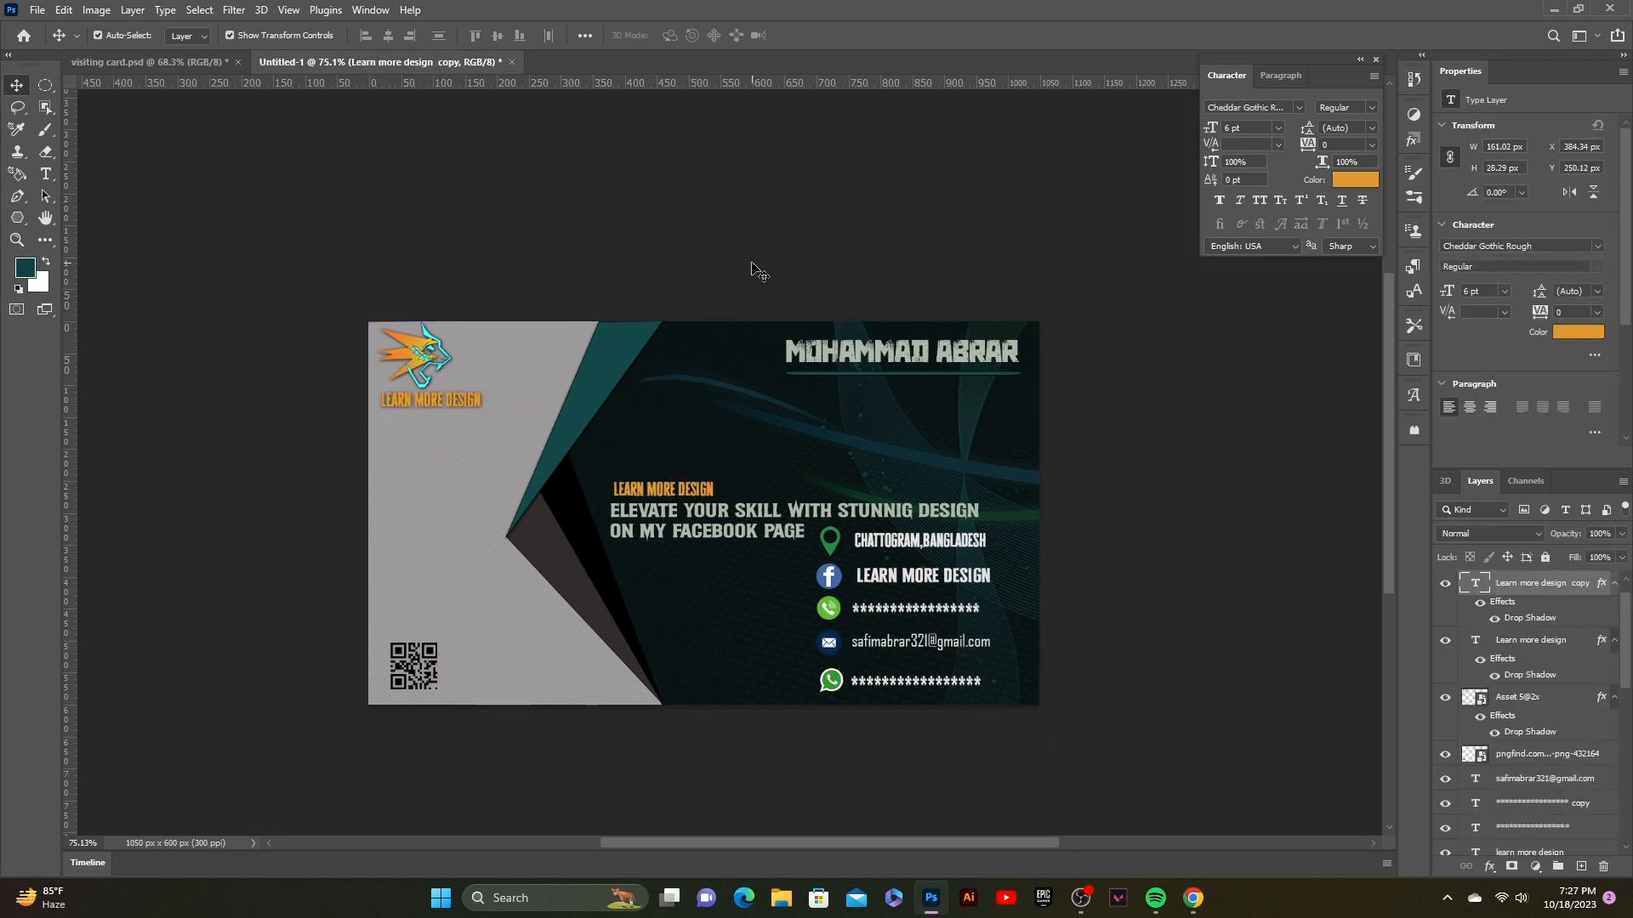
left_click(754, 268)
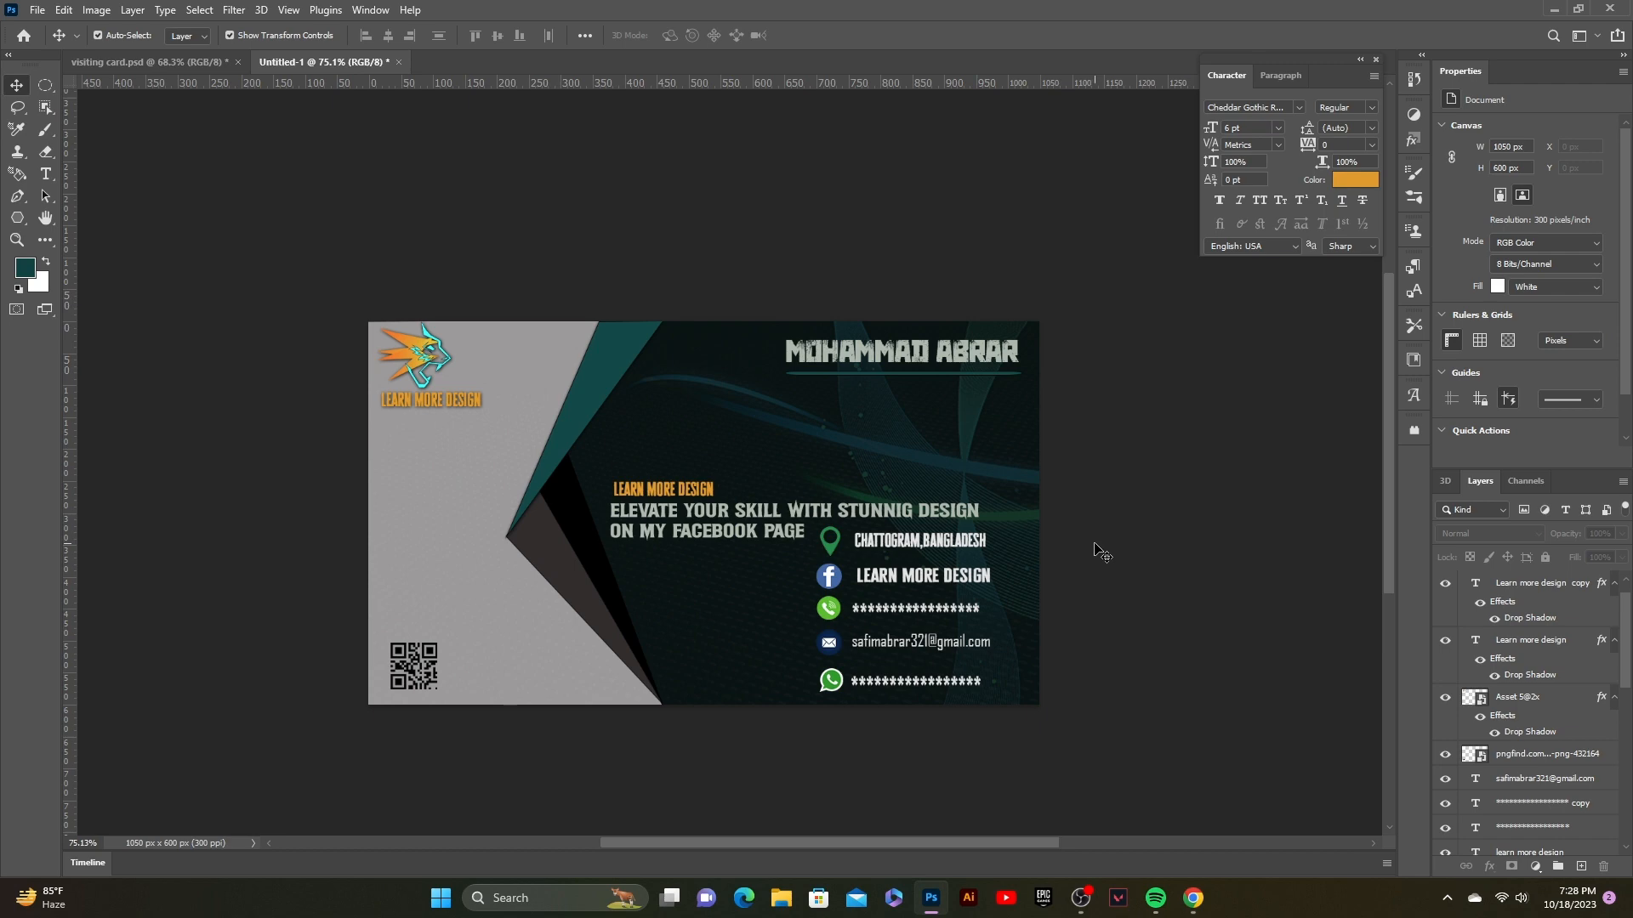
scroll(693, 464, "down", 5)
scroll(693, 464, "up", 2)
scroll(693, 464, "down", 3)
scroll(693, 464, "up", 3)
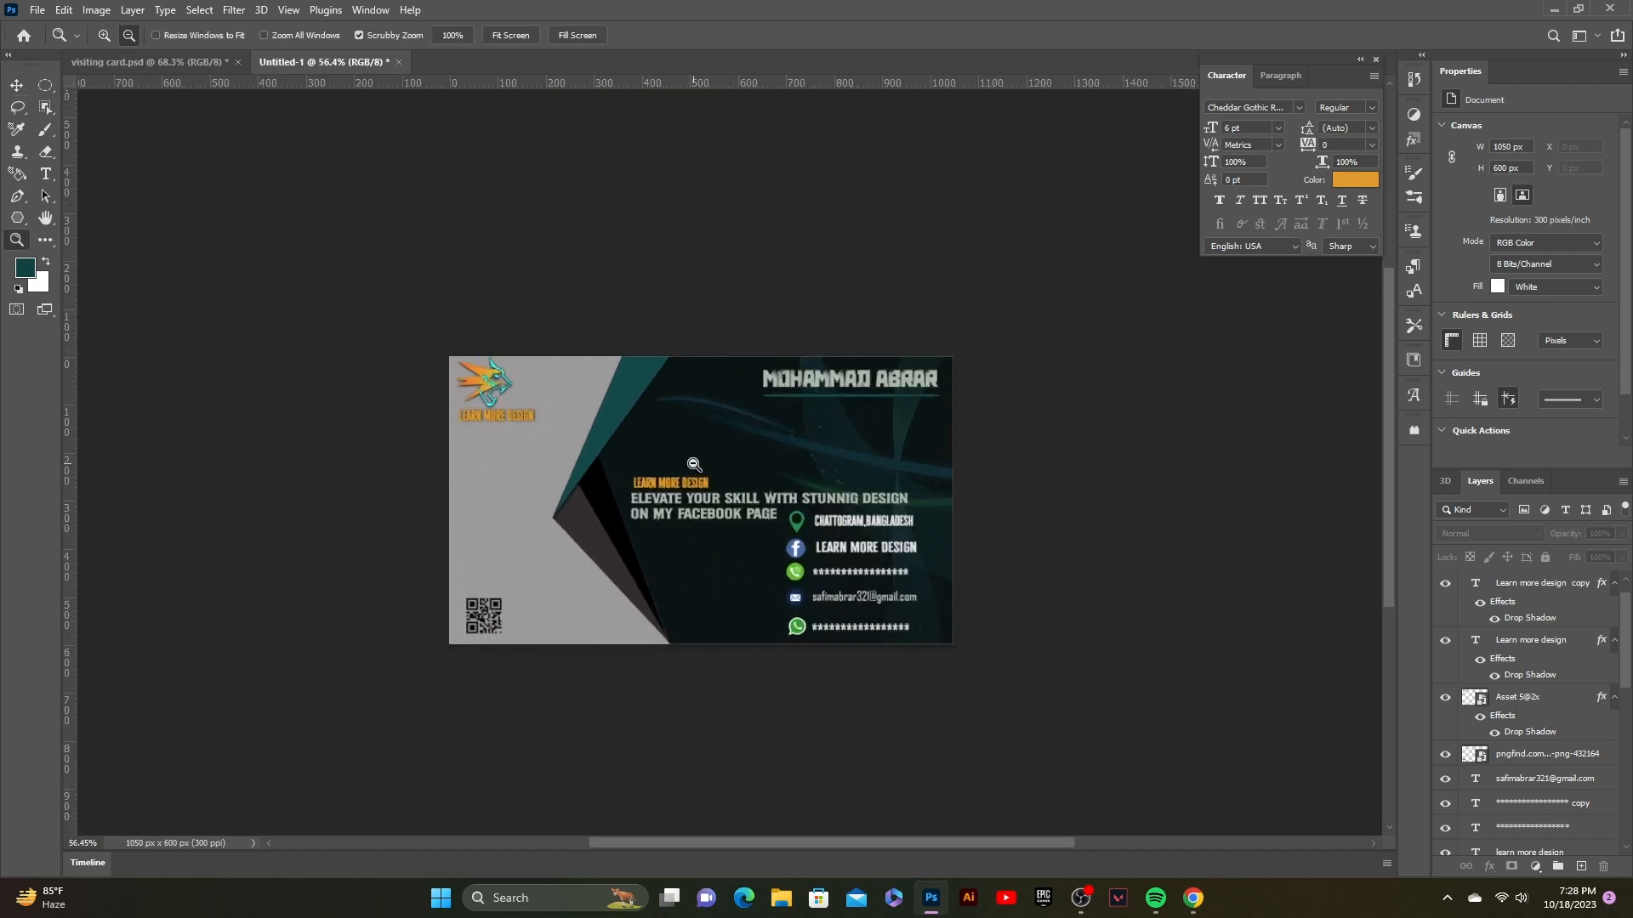
scroll(693, 463, "up", 2)
left_click_drag(683, 466, 611, 356)
scroll(707, 455, "down", 3)
scroll(707, 455, "up", 1)
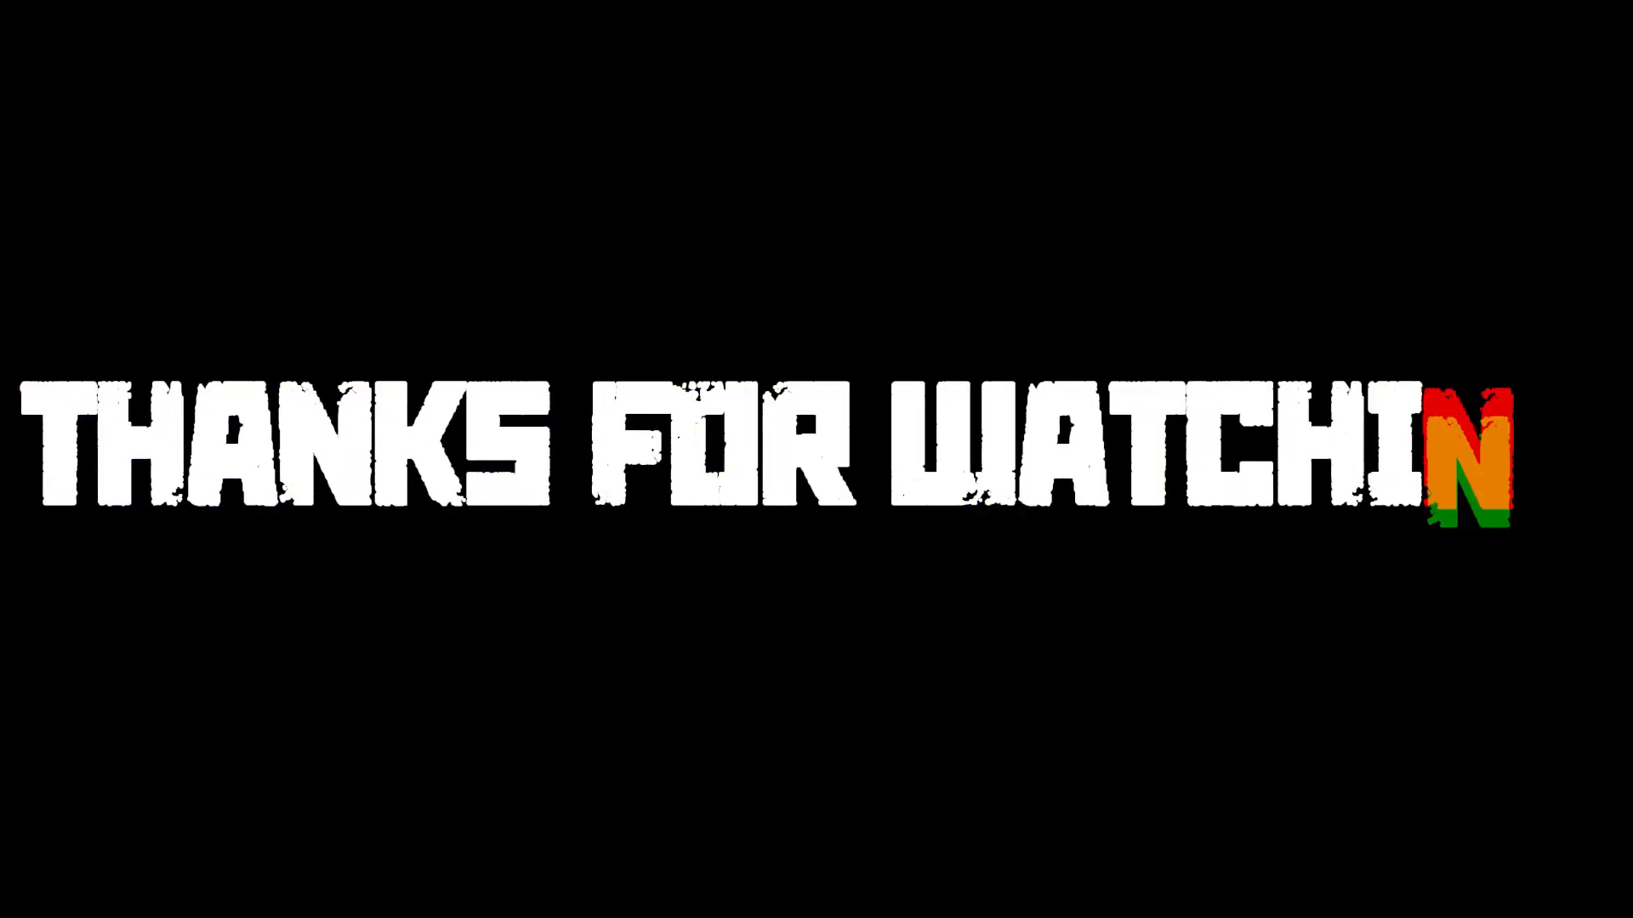